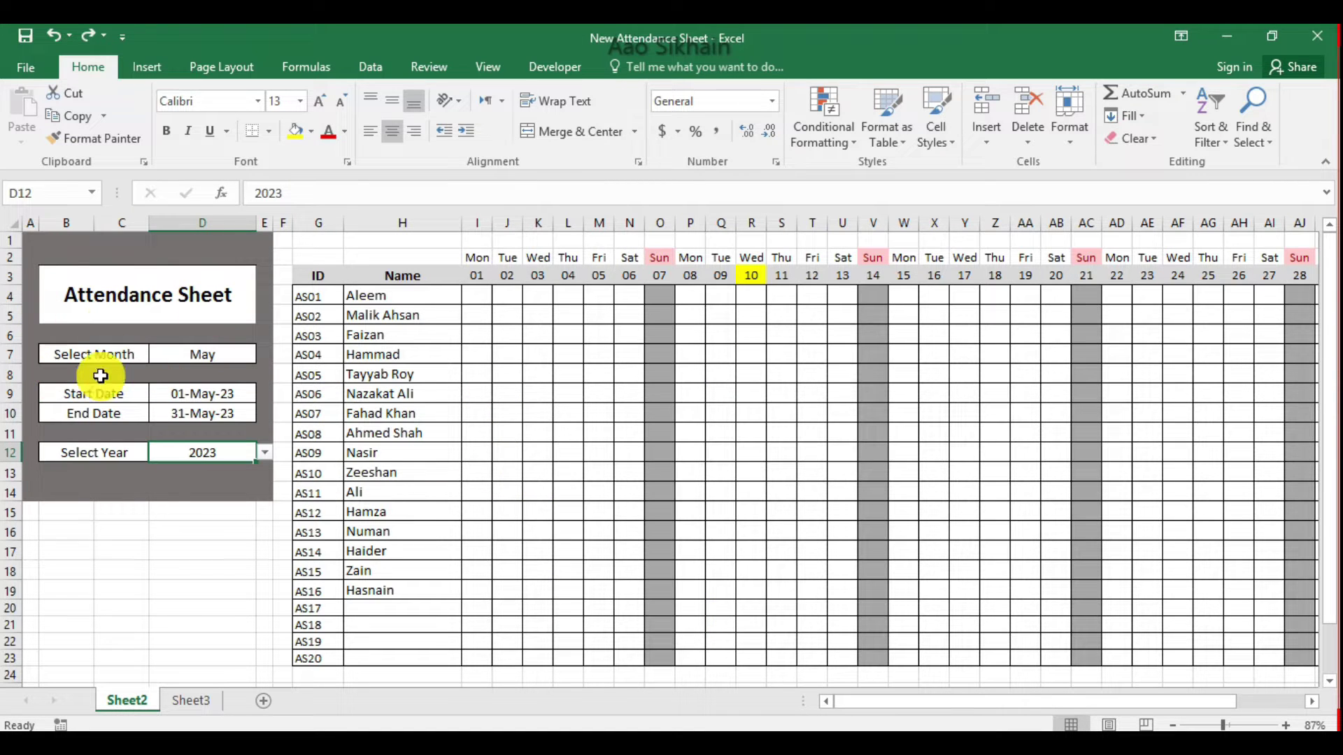
Set the attendance sheet's month in cell D7 to February
{"action": "left_click", "coordinate": [196, 357]}
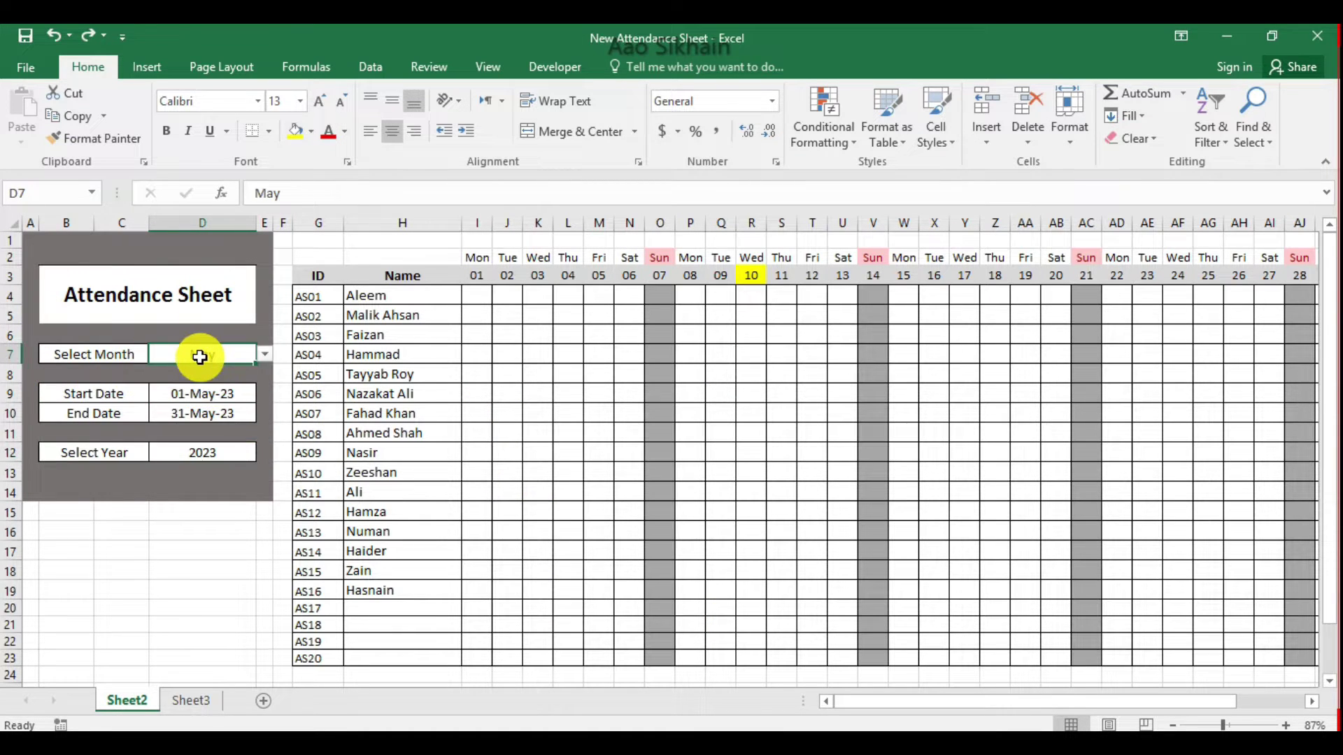
{"action": "left_click", "coordinate": [266, 355]}
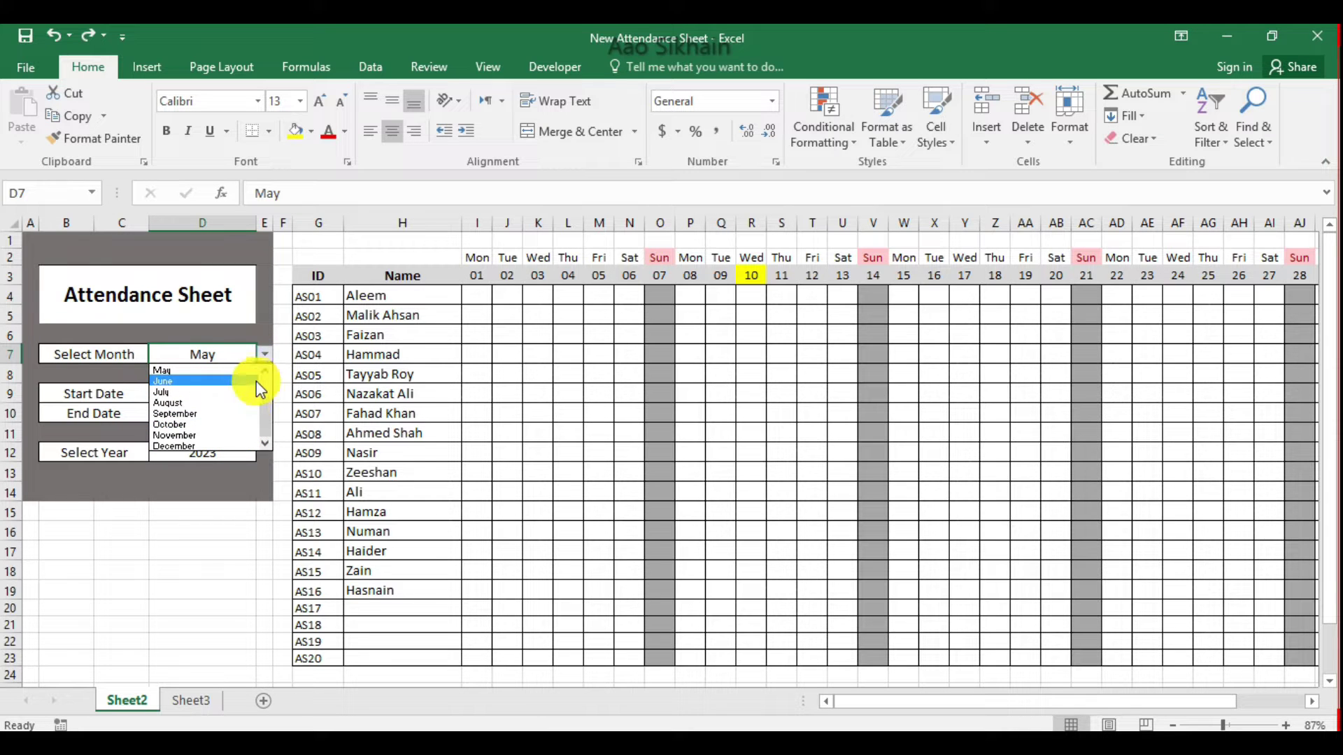
{"action": "key", "text": "Escape"}
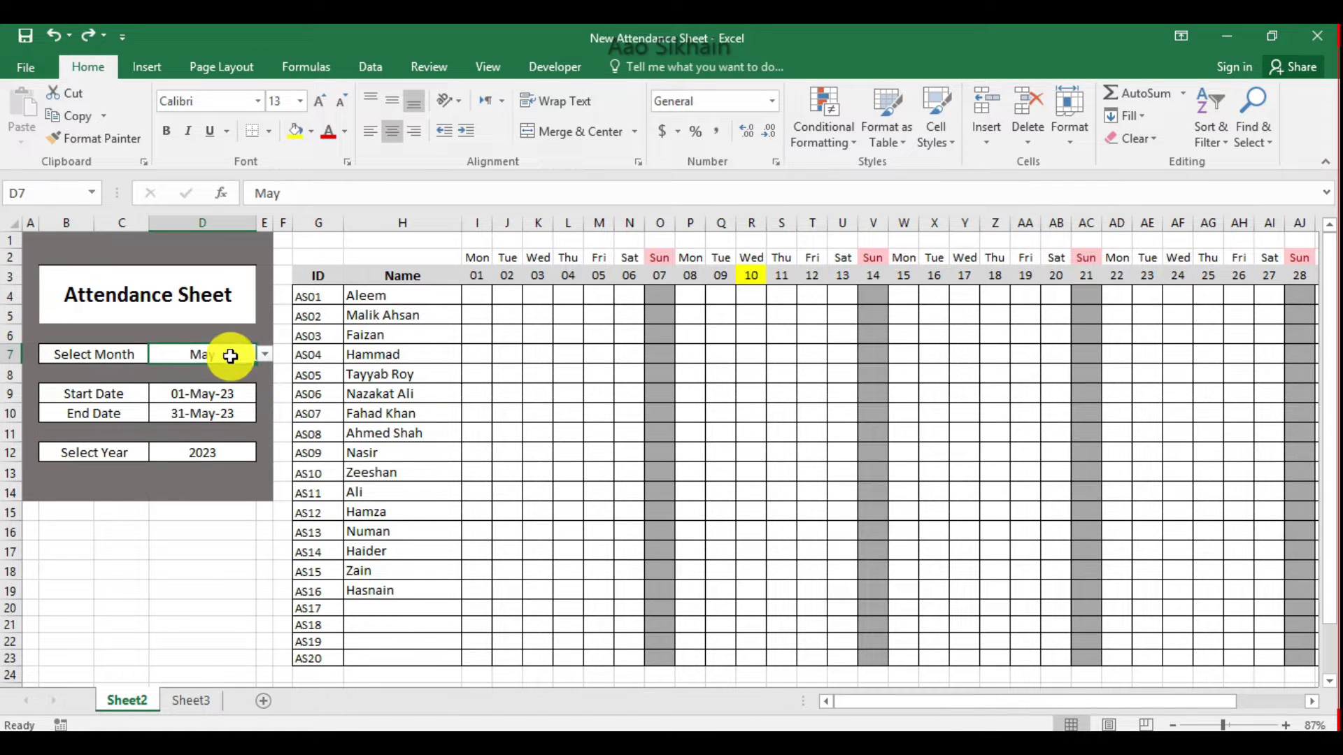
{"action": "left_click", "coordinate": [267, 354]}
{"action": "scroll", "coordinate": [262, 383], "scroll_direction": "up", "scroll_amount": 2}
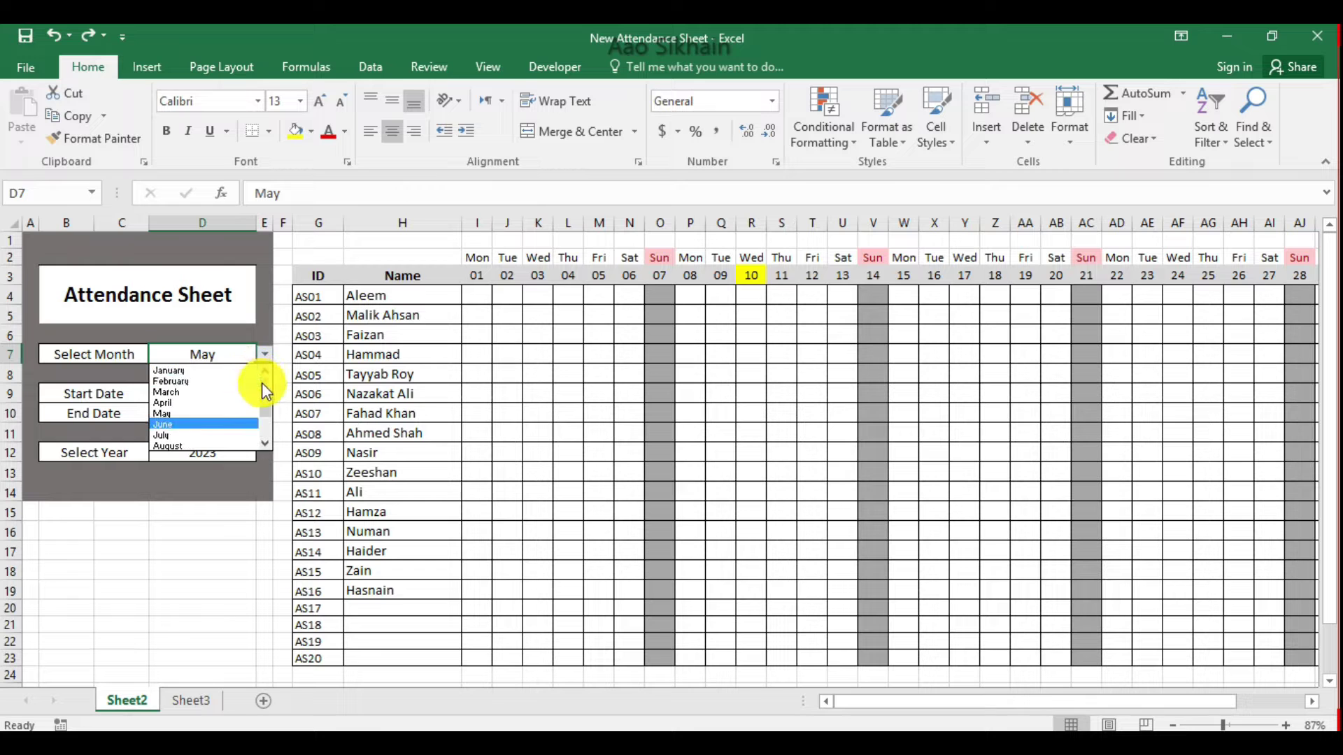
{"action": "left_click", "coordinate": [219, 380]}
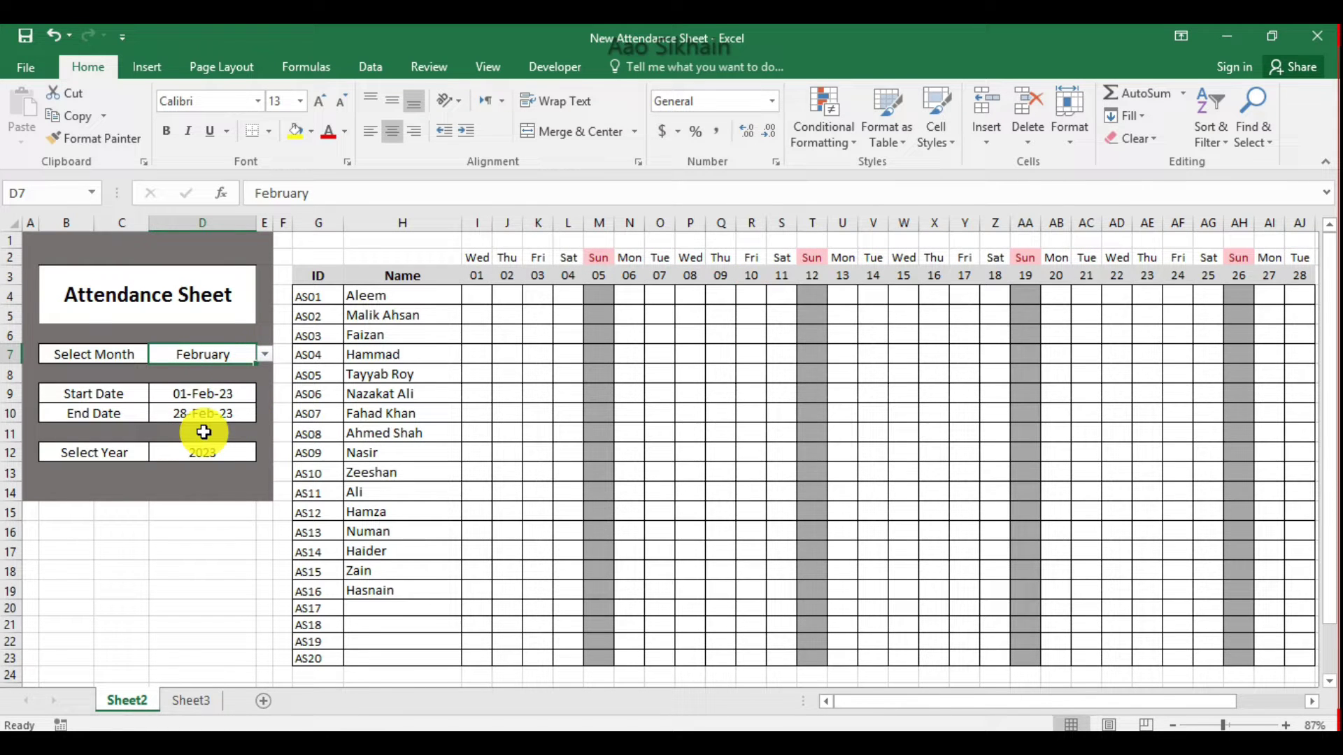
Check which years can be chosen for the Select Year cell D12, leaving the choice as it is
{"action": "left_click", "coordinate": [237, 454]}
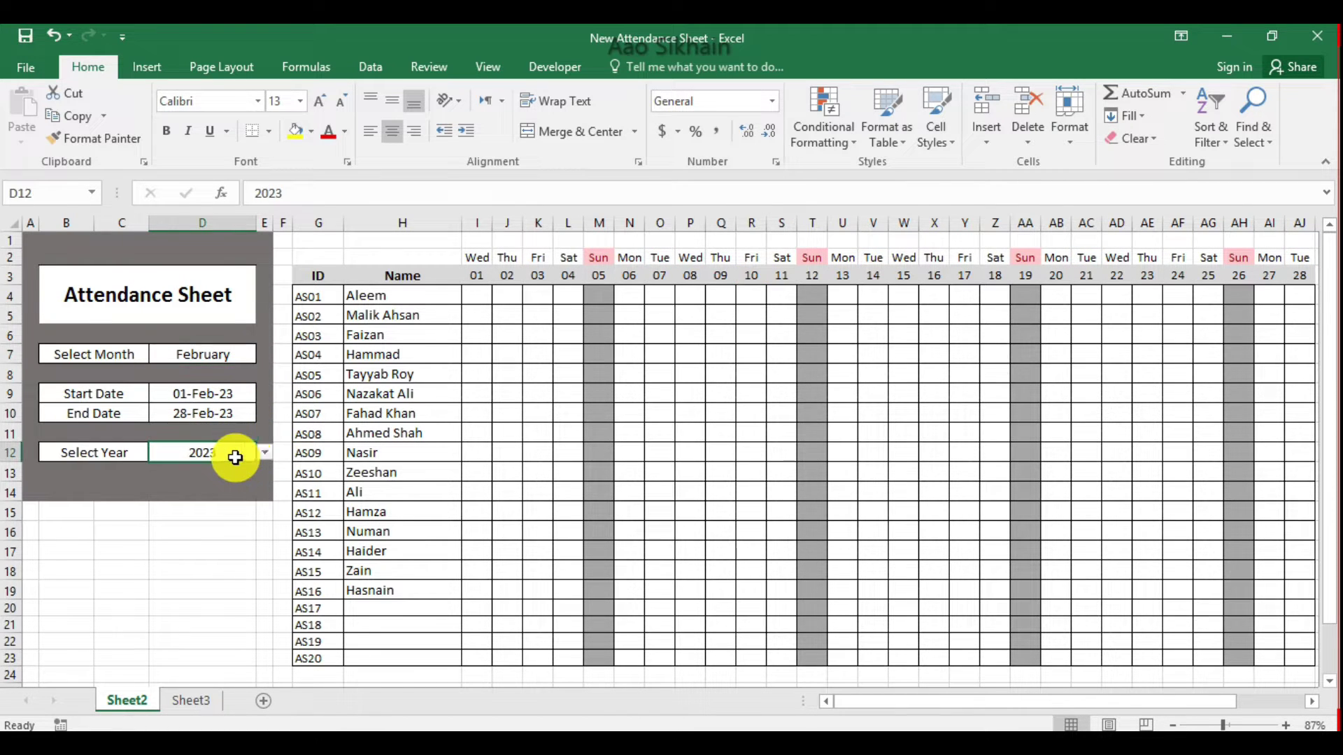
{"action": "left_click", "coordinate": [265, 453]}
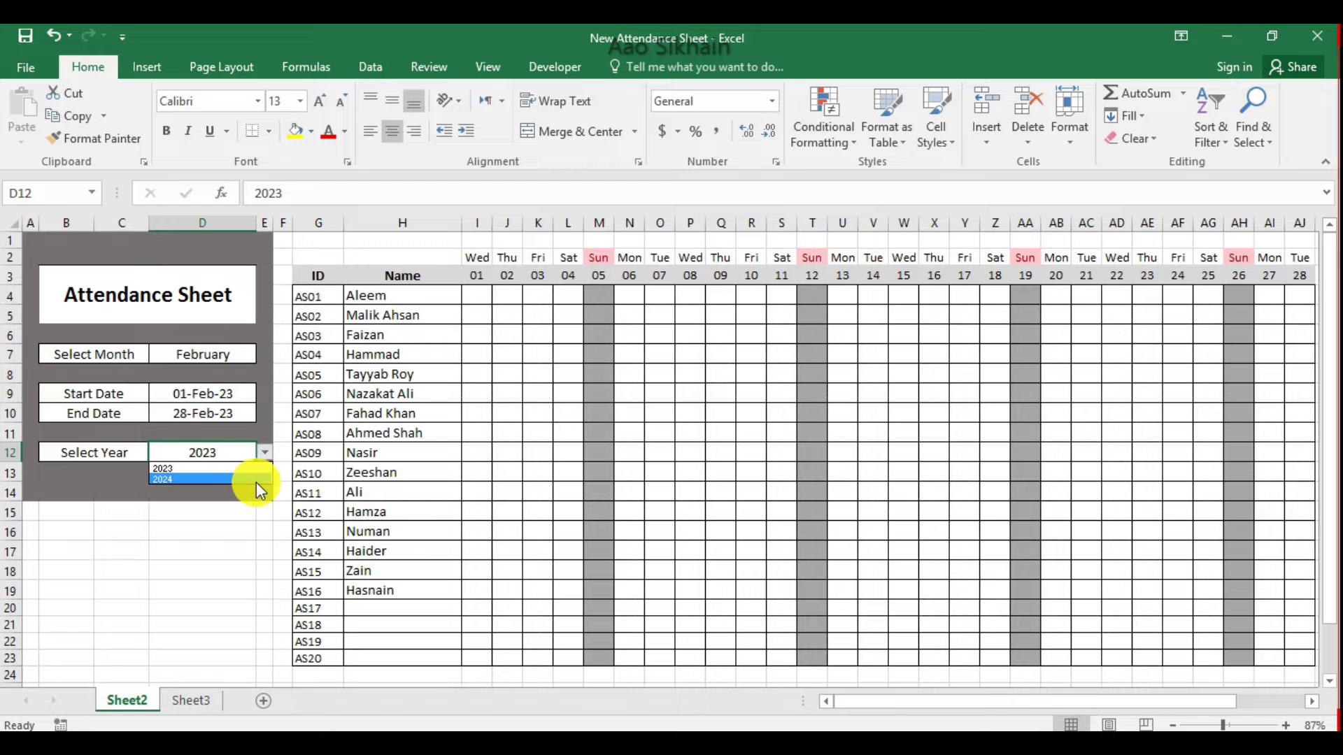
{"action": "left_click", "coordinate": [269, 438]}
Set the Select Month cell D7 back to May
{"action": "left_click", "coordinate": [222, 354]}
{"action": "left_click", "coordinate": [264, 355]}
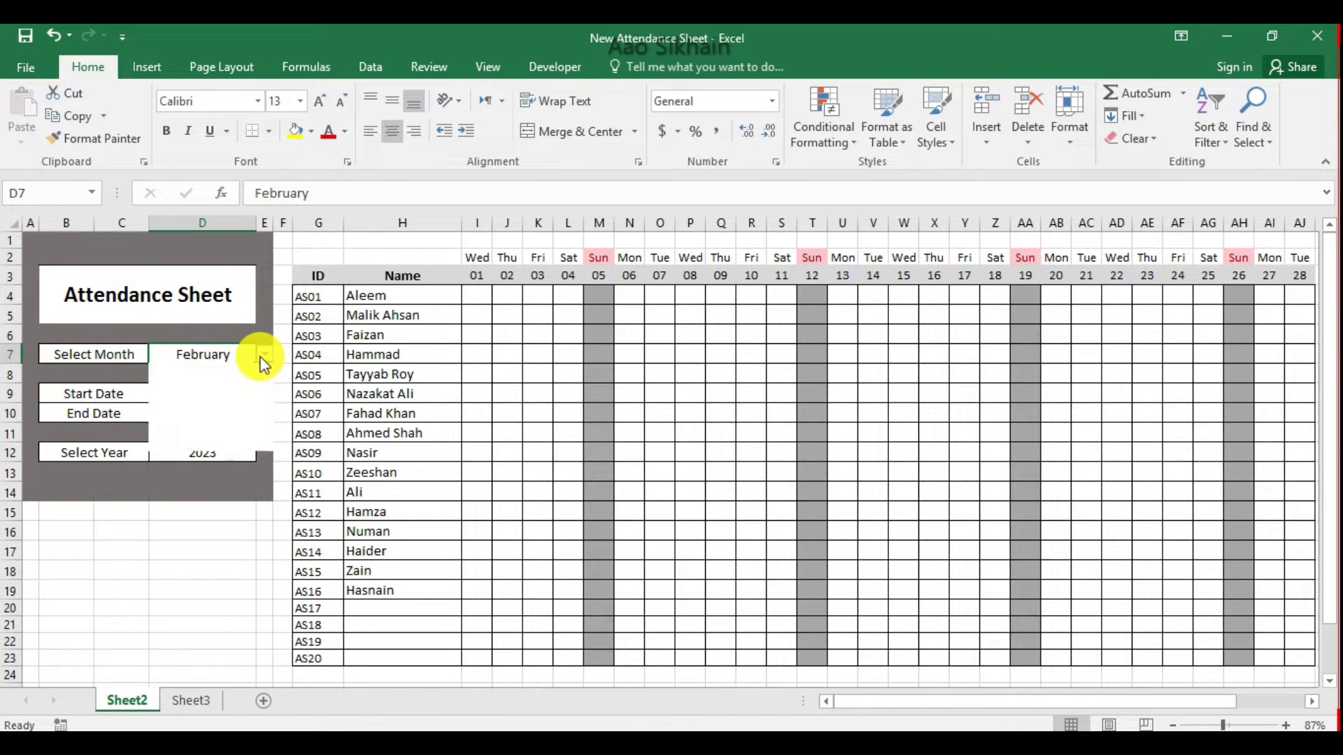
{"action": "left_click", "coordinate": [229, 402]}
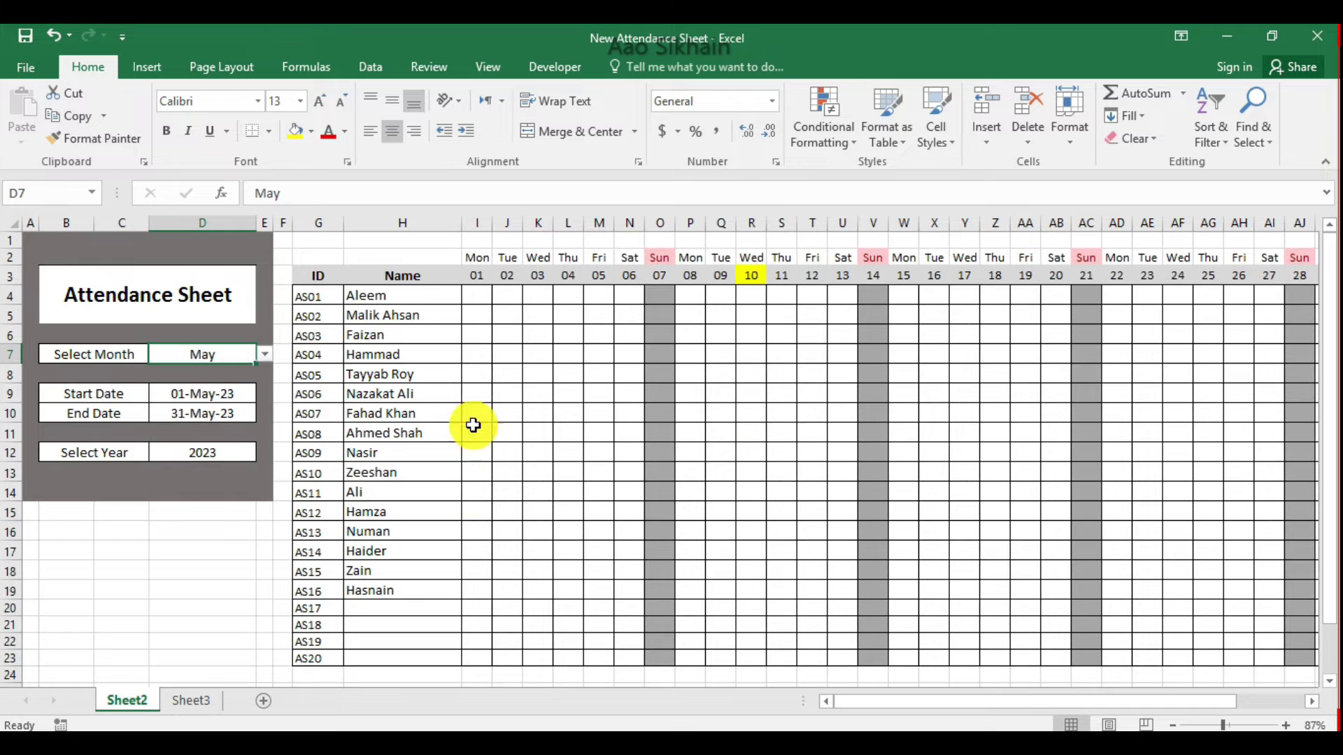
Switch the sheet's month in D7 to June, followed by February, to test the calendar columns
{"action": "left_click_drag", "start_coordinate": [865, 705], "coordinate": [912, 702]}
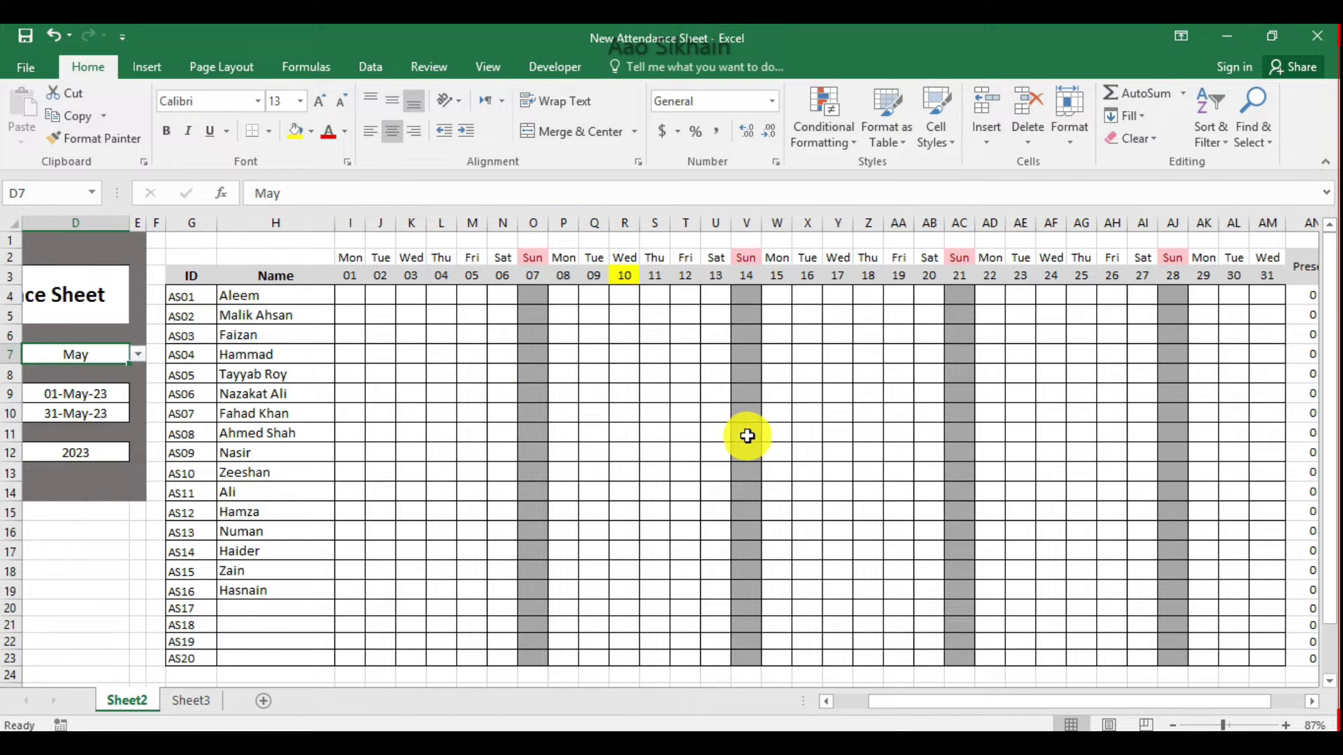
{"action": "left_click", "coordinate": [138, 355]}
{"action": "left_click", "coordinate": [109, 382]}
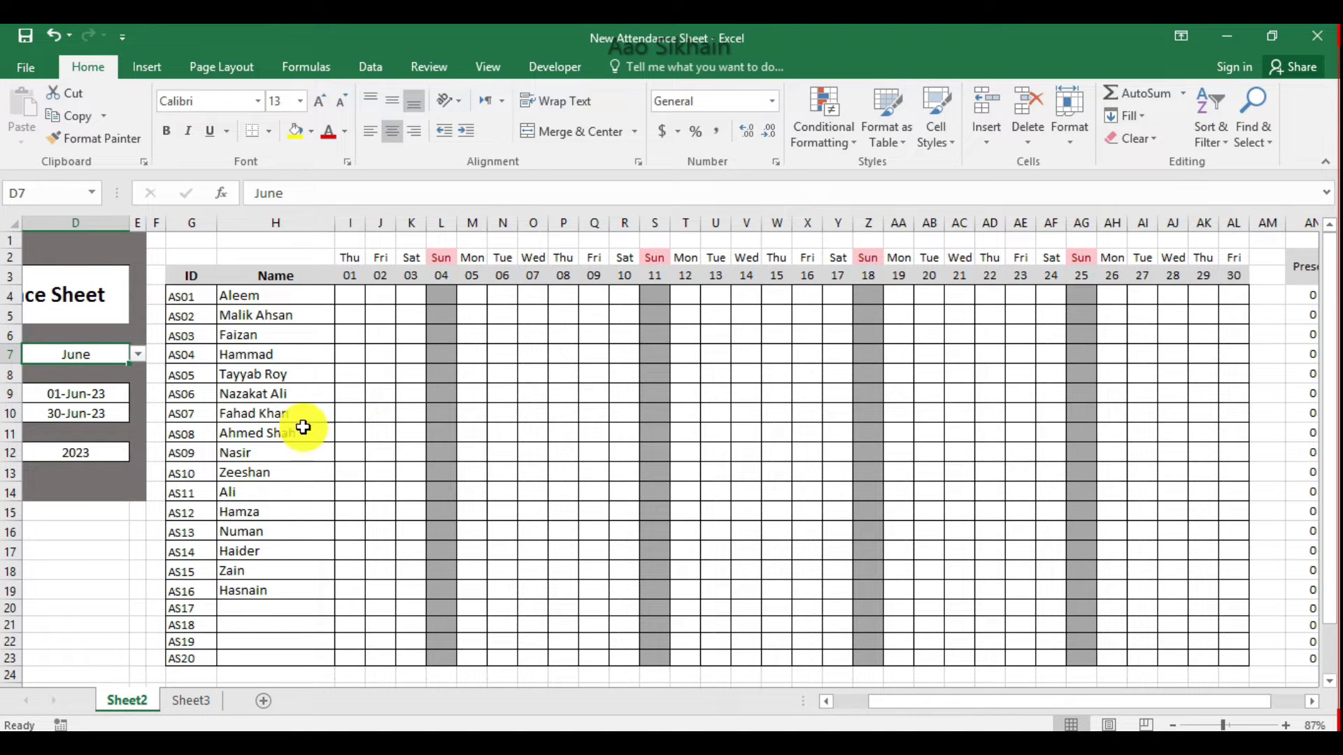
{"action": "left_click", "coordinate": [137, 354]}
{"action": "scroll", "coordinate": [135, 384], "scroll_direction": "up", "scroll_amount": 2}
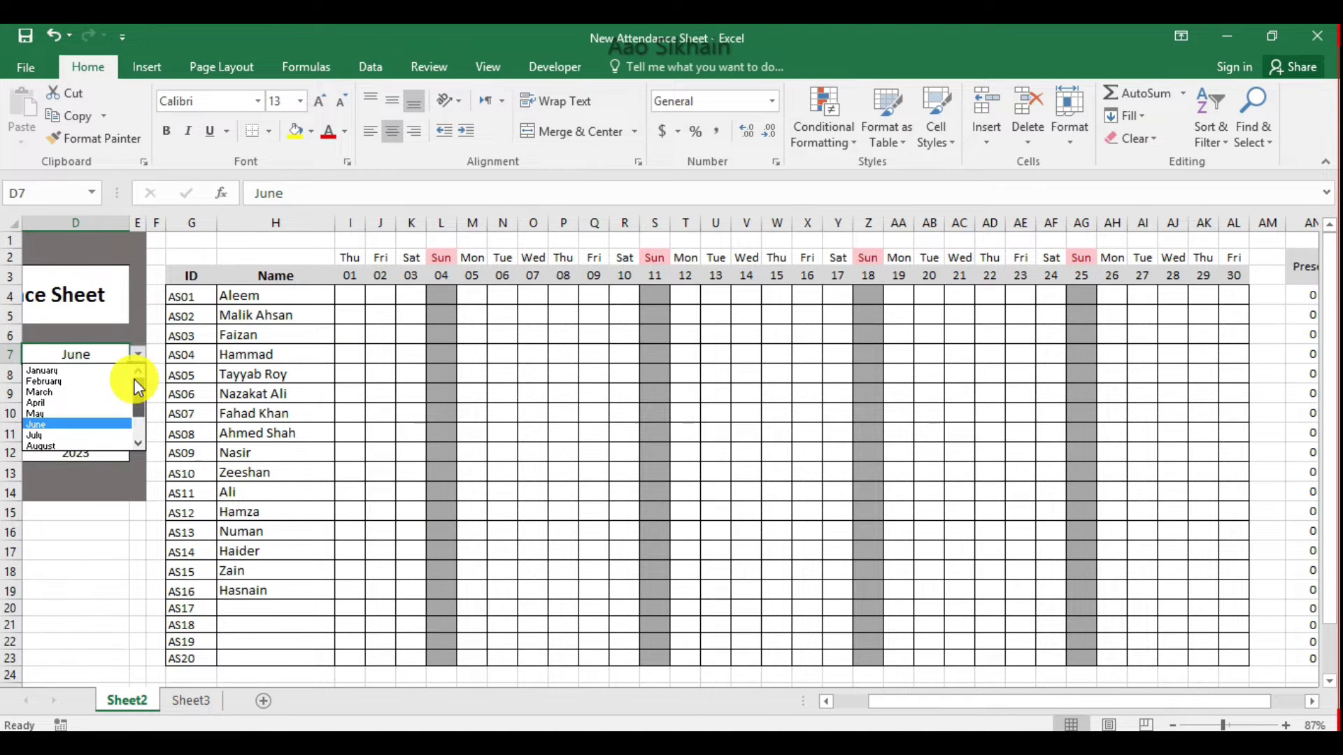
{"action": "left_click", "coordinate": [99, 378]}
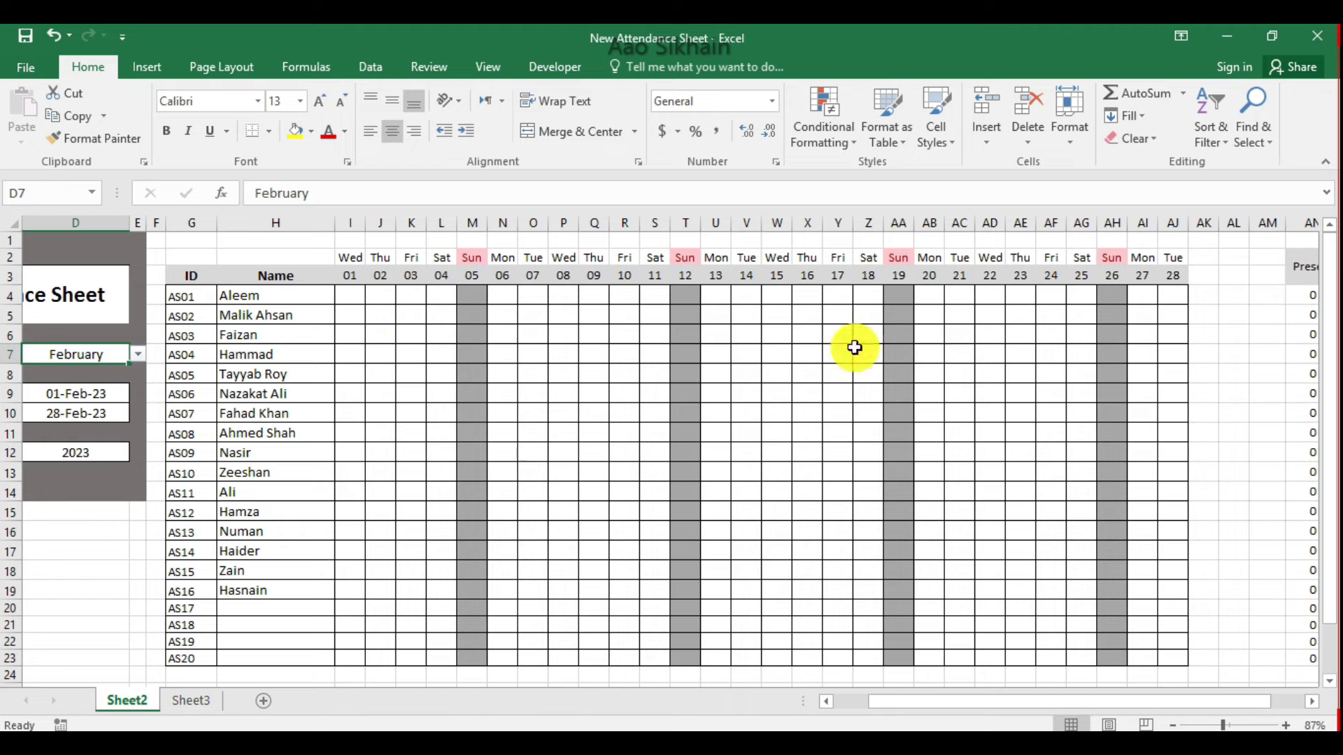
Set the month in cell D7 to January
{"action": "left_click", "coordinate": [138, 354]}
{"action": "scroll", "coordinate": [136, 378], "scroll_direction": "up", "scroll_amount": 1}
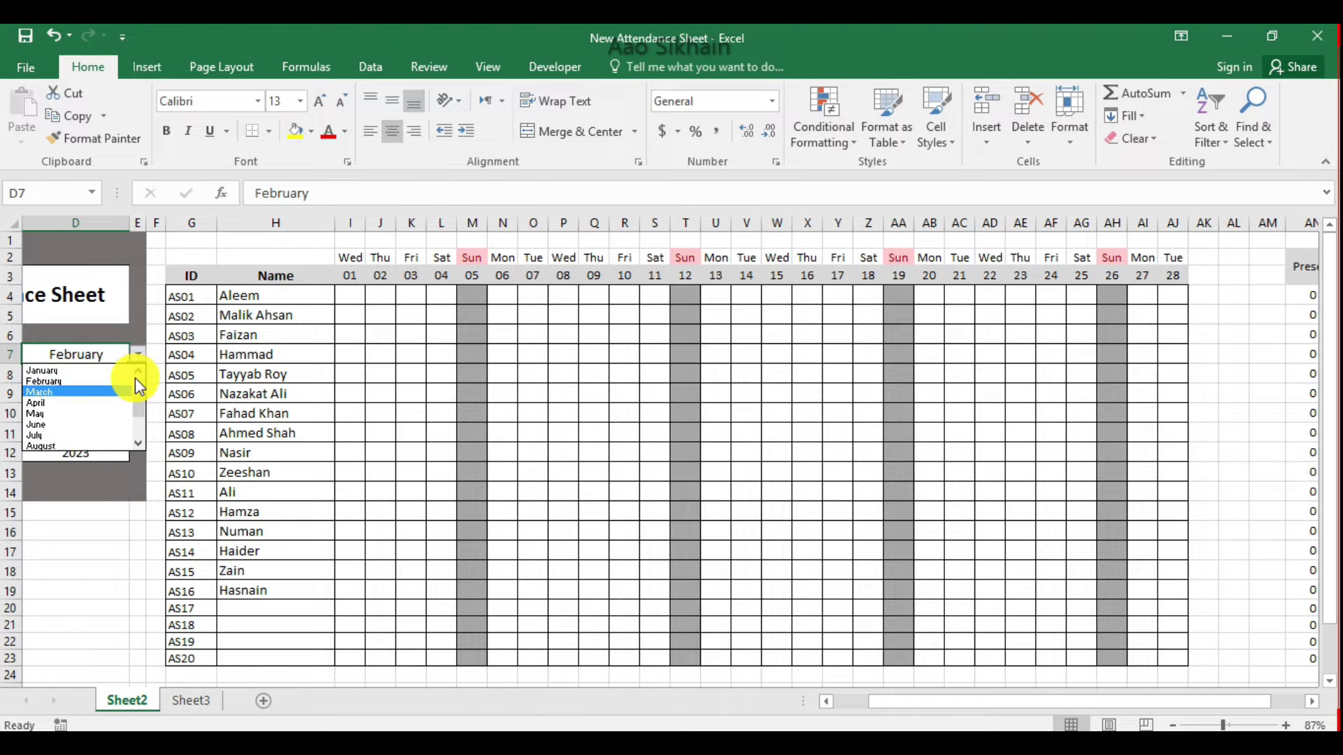
{"action": "left_click", "coordinate": [119, 371]}
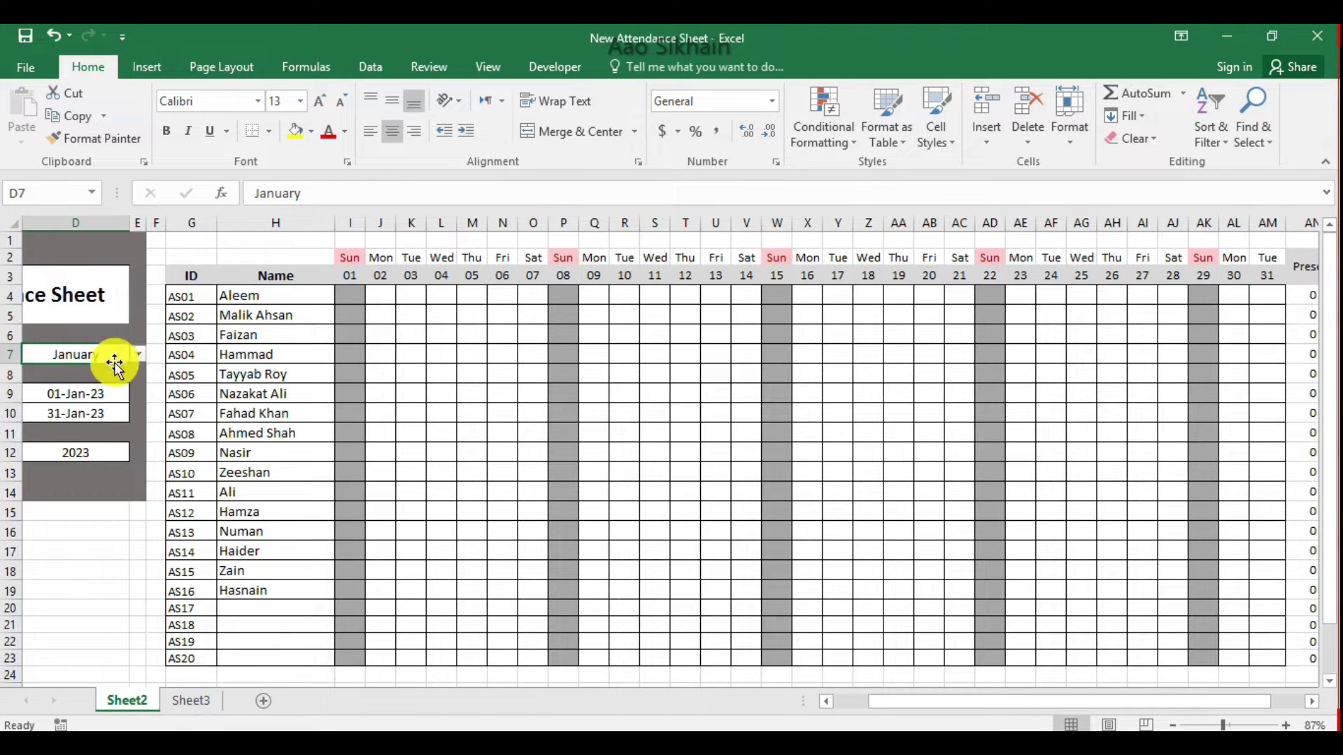
{"action": "left_click", "coordinate": [138, 355]}
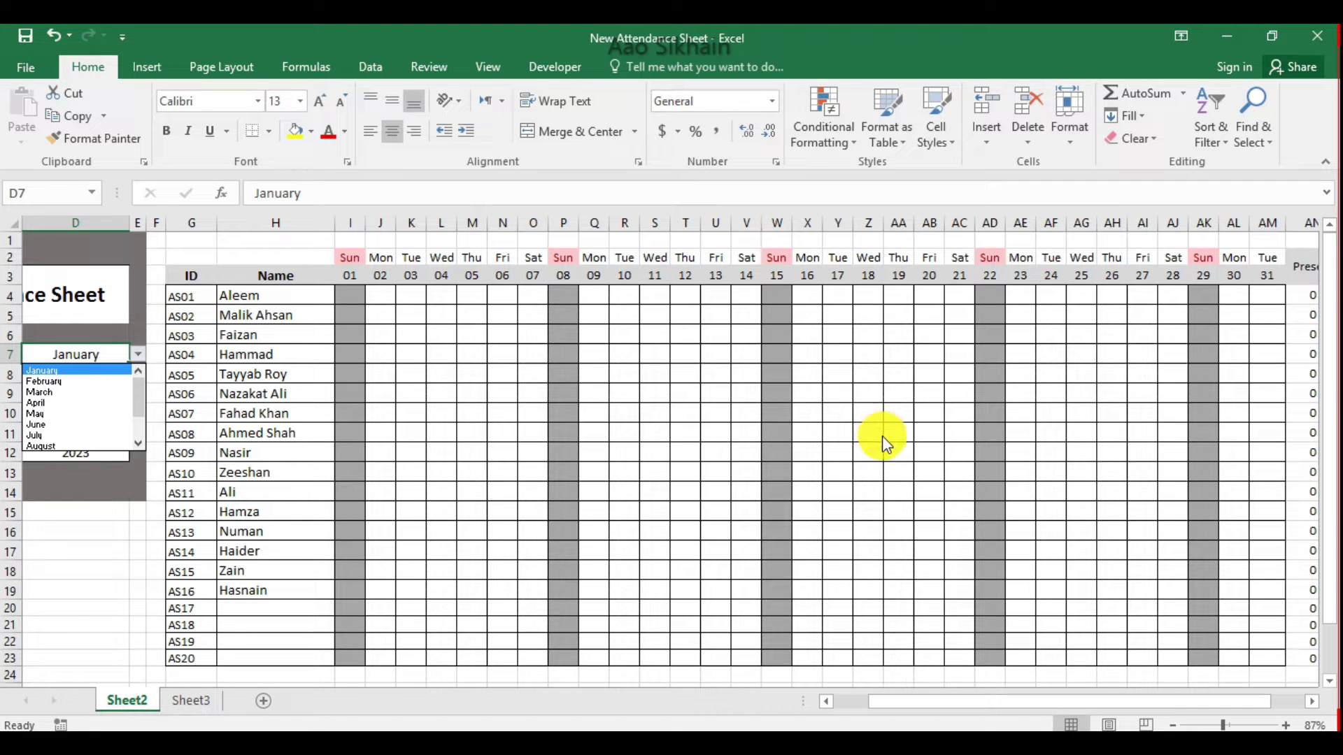
{"action": "left_click", "coordinate": [1151, 538]}
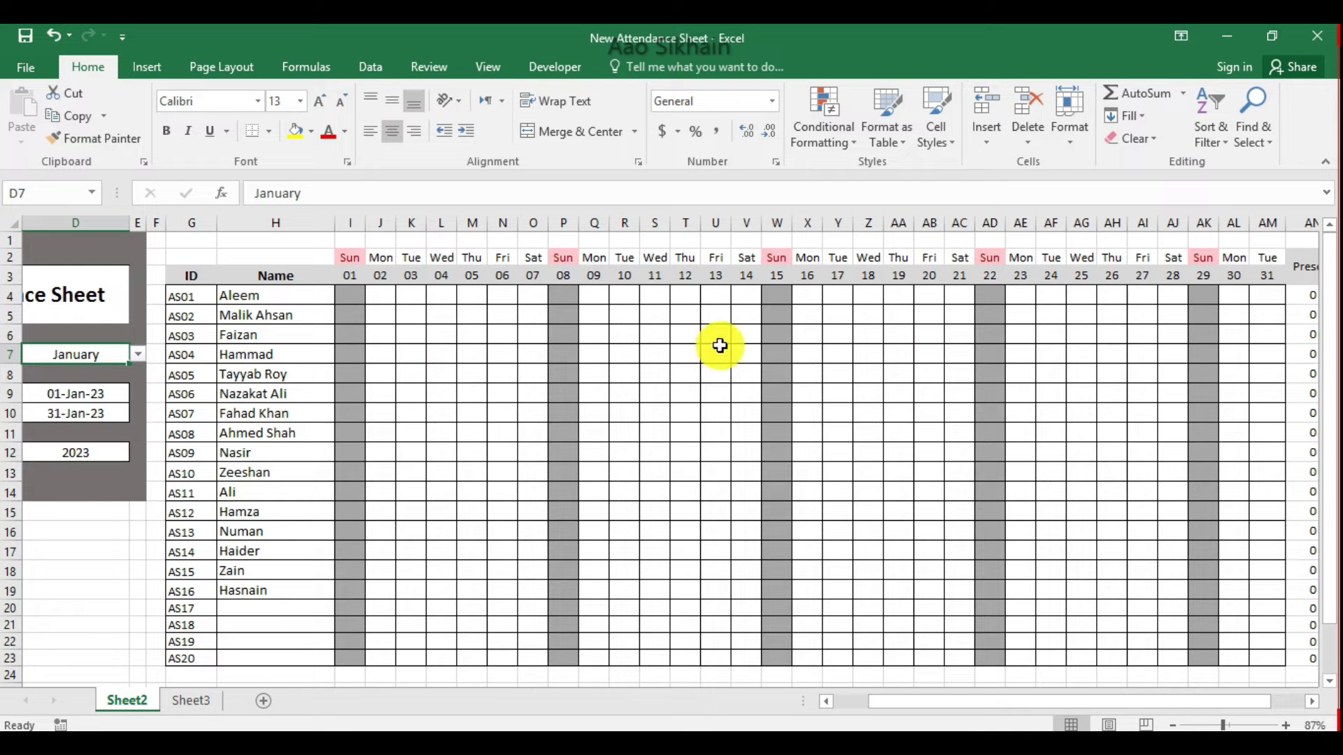
Change the month in D7 to February, followed by June
{"action": "left_click", "coordinate": [143, 357]}
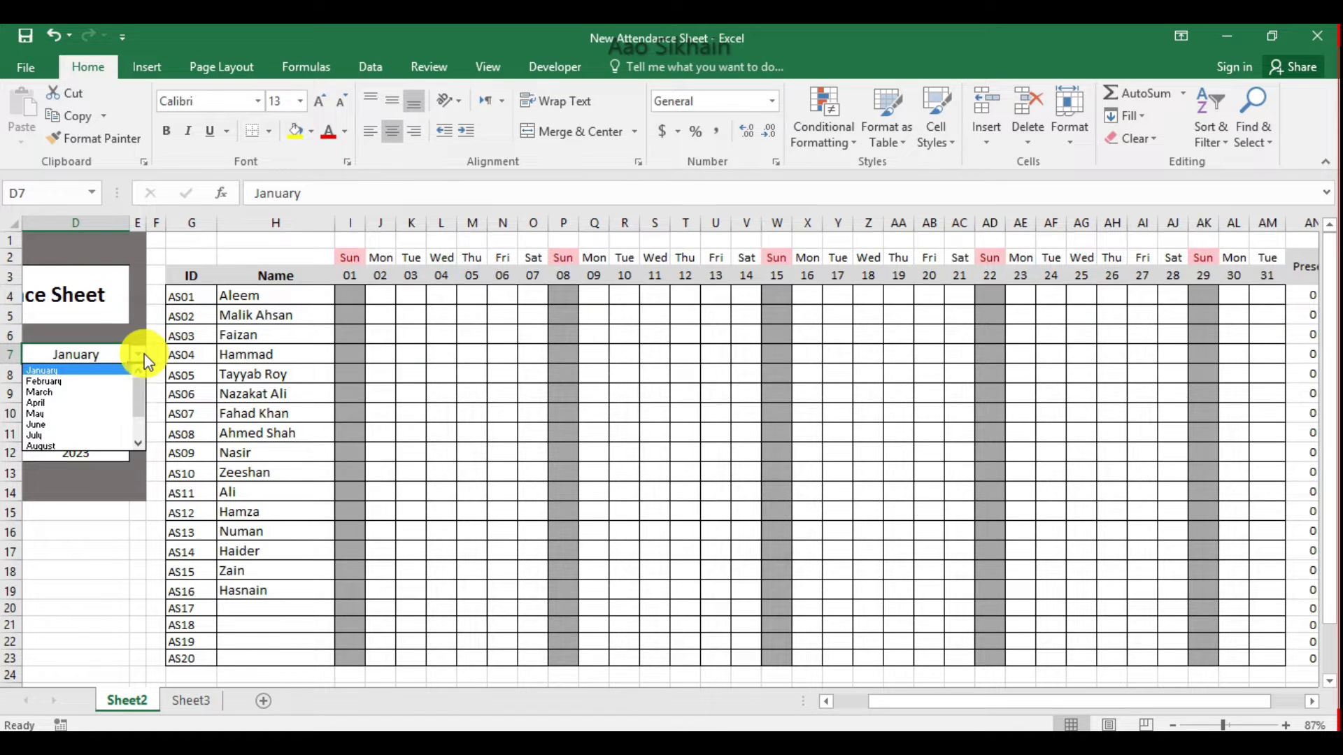
{"action": "left_click", "coordinate": [110, 381]}
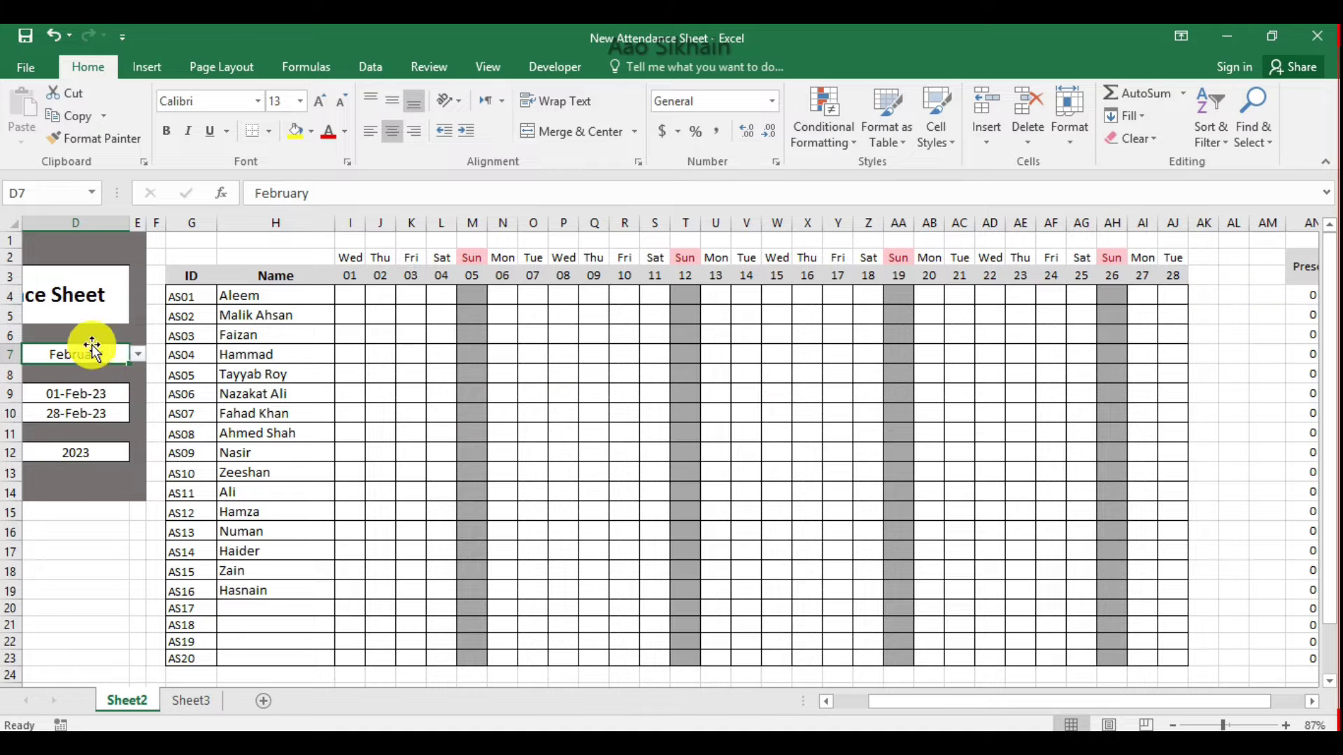
{"action": "left_click", "coordinate": [138, 355]}
{"action": "left_click", "coordinate": [101, 413]}
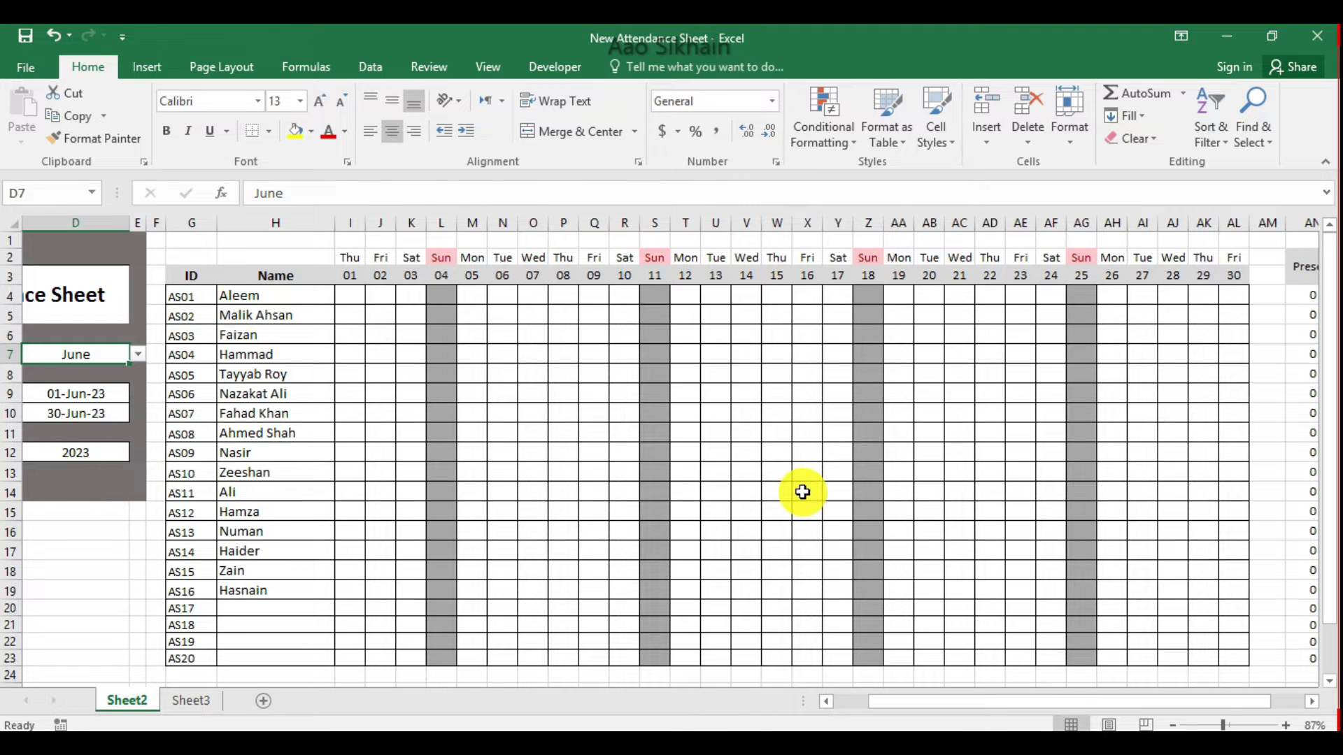
Switch the month in D7 to May and back to June
{"action": "left_click", "coordinate": [139, 353]}
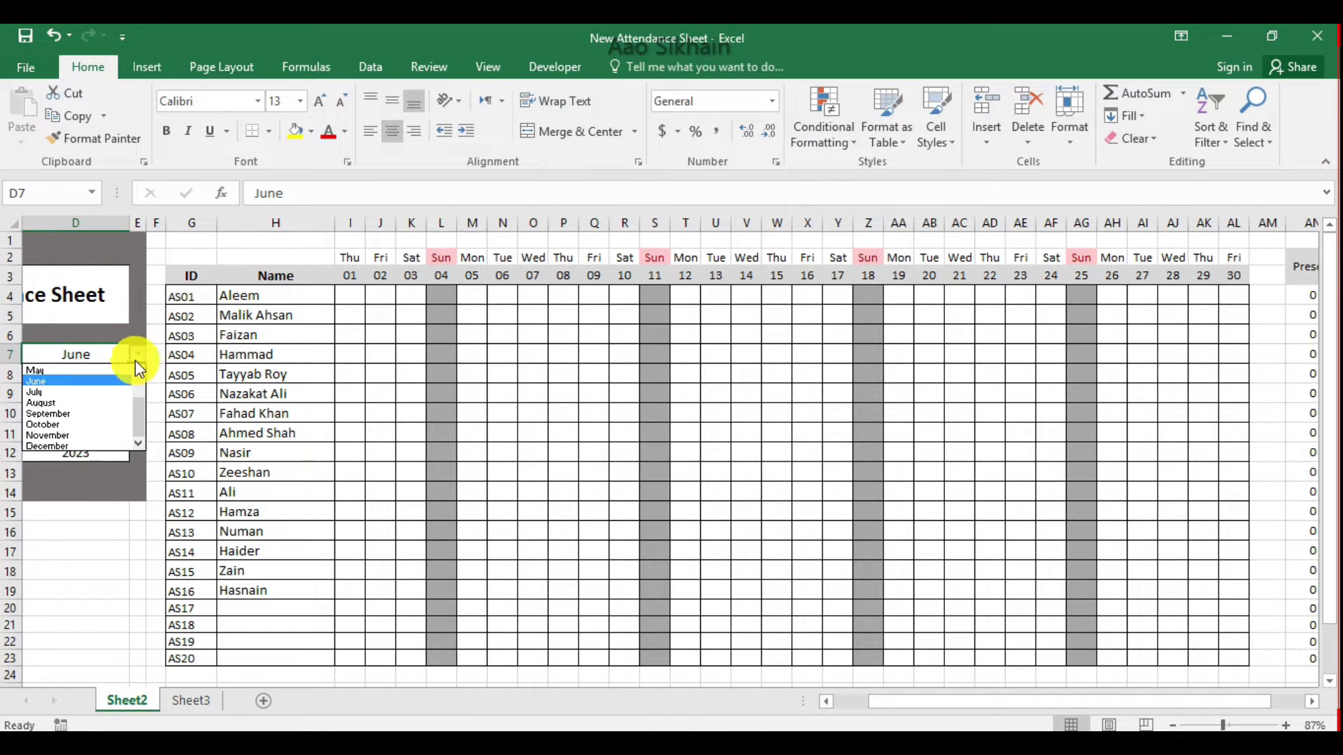
{"action": "left_click", "coordinate": [116, 371]}
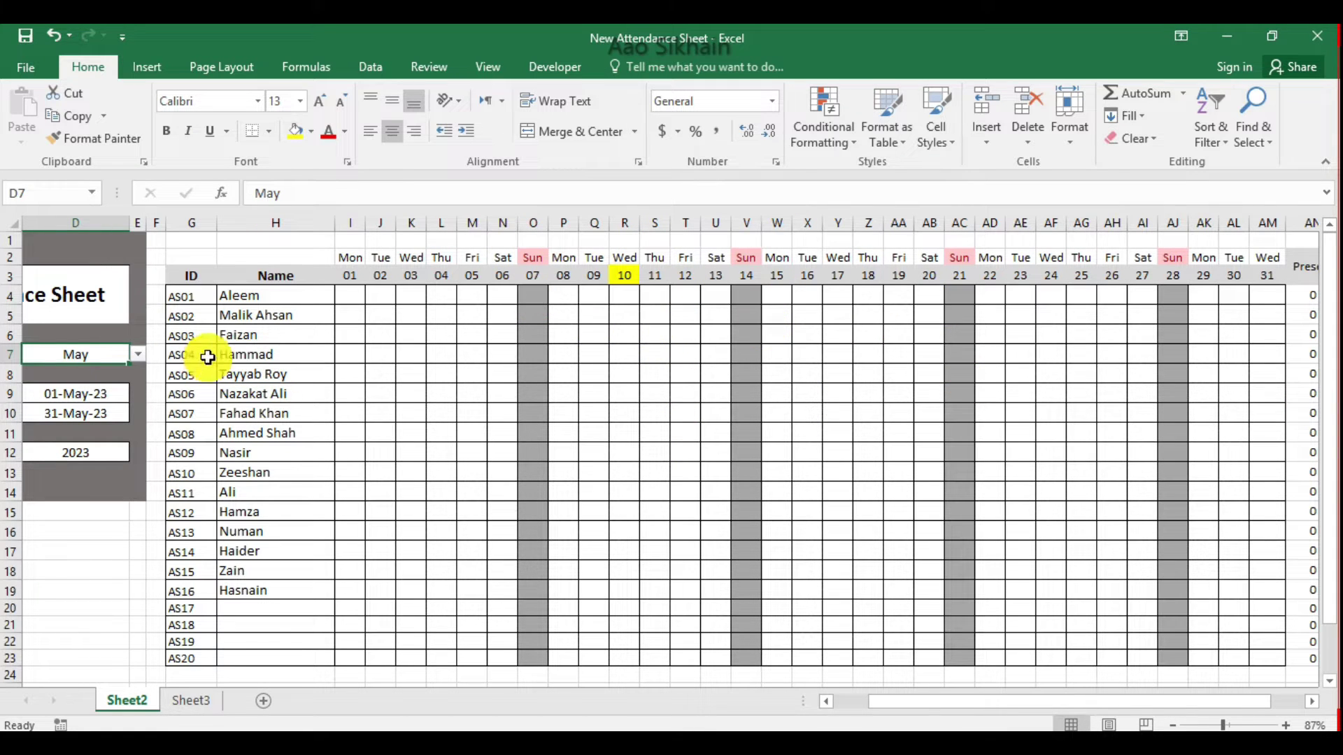
{"action": "left_click", "coordinate": [137, 356]}
{"action": "left_click", "coordinate": [119, 382]}
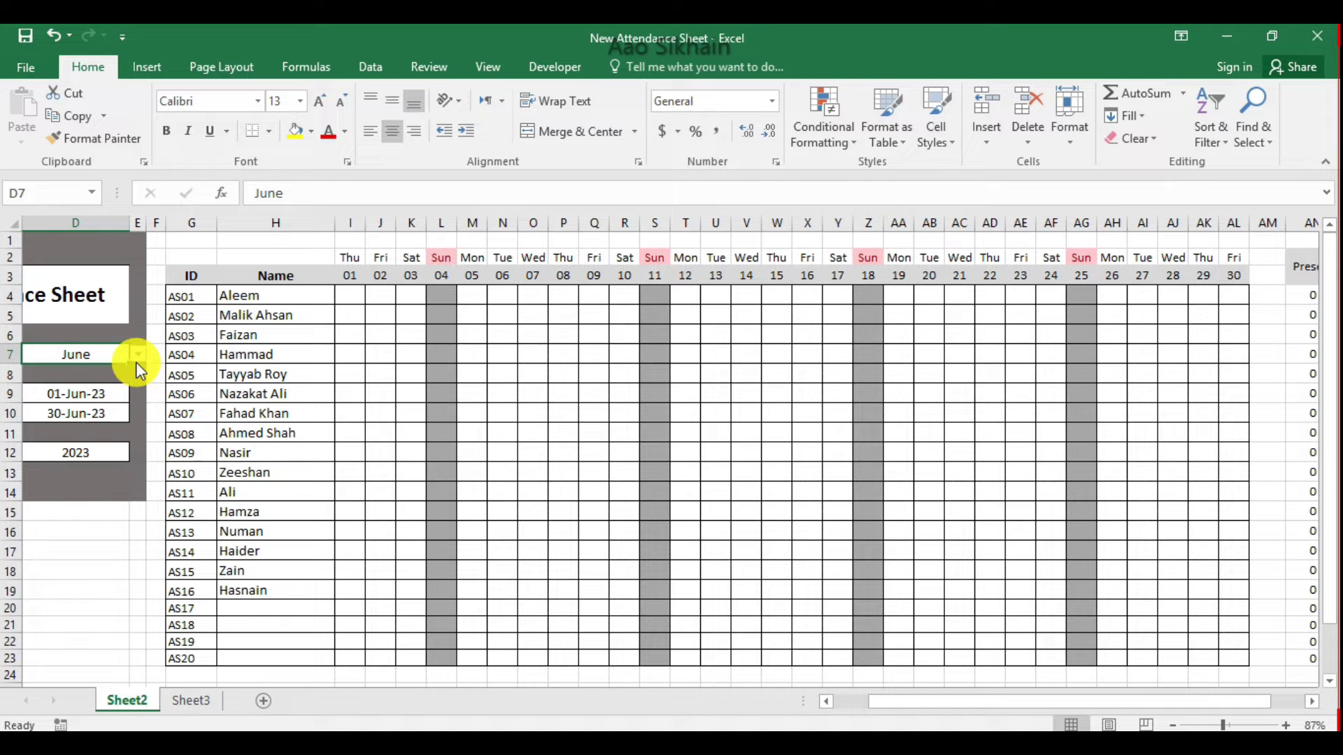
Return the Select Month cell D7 to May
{"action": "left_click", "coordinate": [138, 354]}
{"action": "scroll", "coordinate": [108, 378], "scroll_direction": "up", "scroll_amount": 1}
{"action": "left_click", "coordinate": [99, 368]}
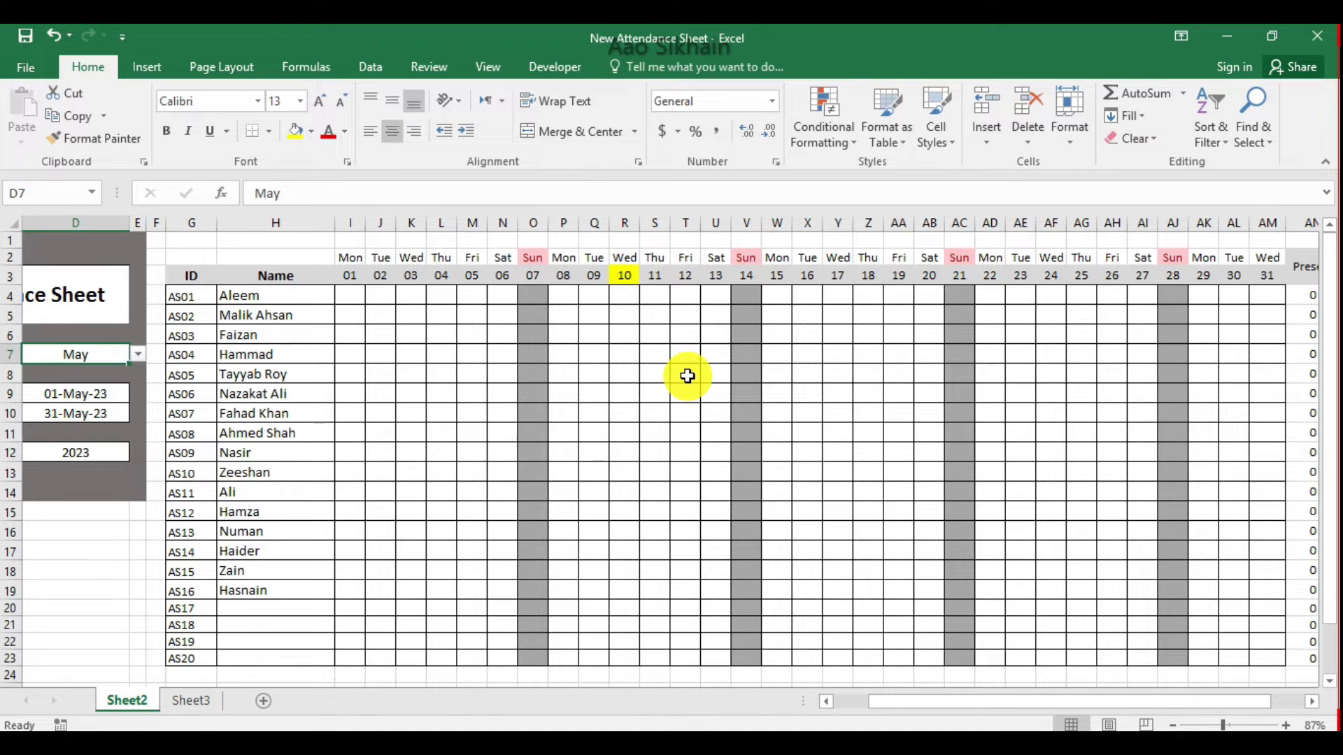
Mark the AS01 employee present with p on the 22nd, 23rd and 24th (cells AD4 to AF4)
{"action": "left_click_drag", "start_coordinate": [905, 699], "coordinate": [962, 700]}
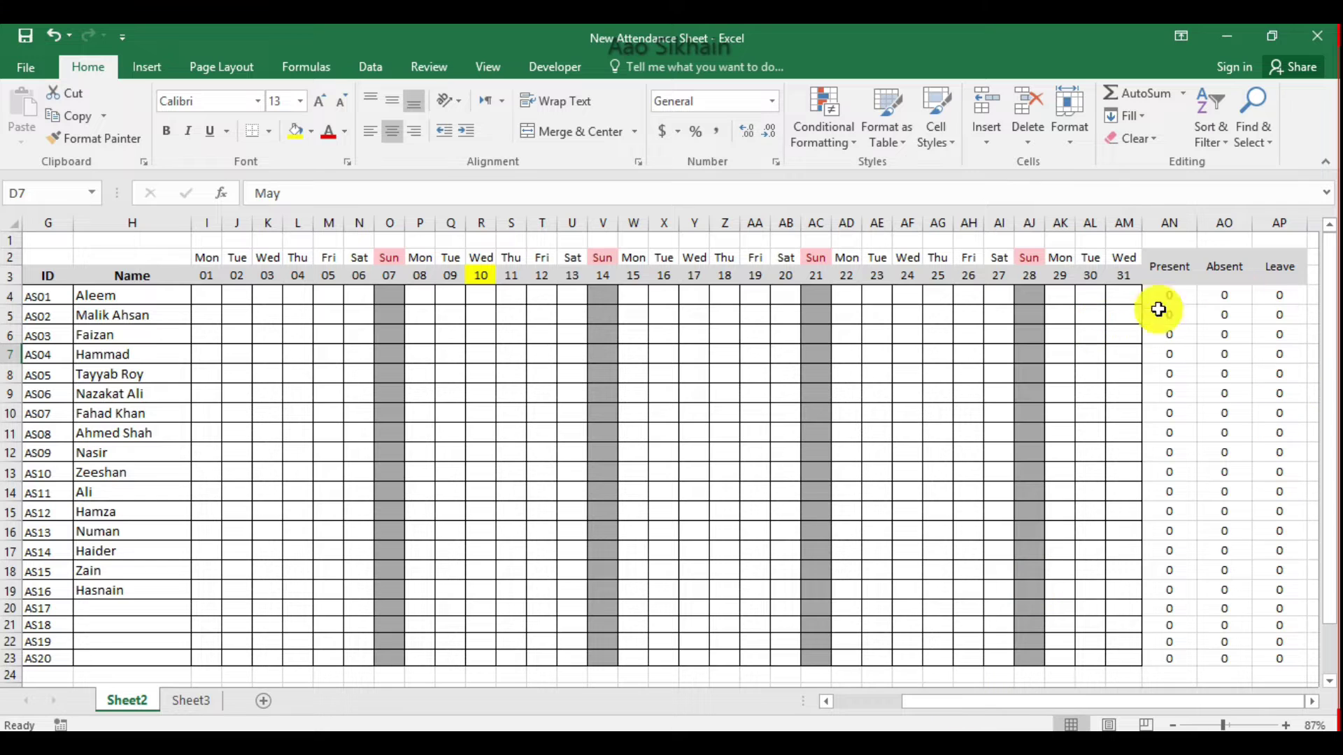
{"action": "left_click", "coordinate": [845, 296]}
{"action": "type", "text": "p"}
{"action": "key", "text": "Tab"}
{"action": "type", "text": "p"}
{"action": "key", "text": "Tab"}
{"action": "type", "text": "p"}
{"action": "key", "text": "Tab"}
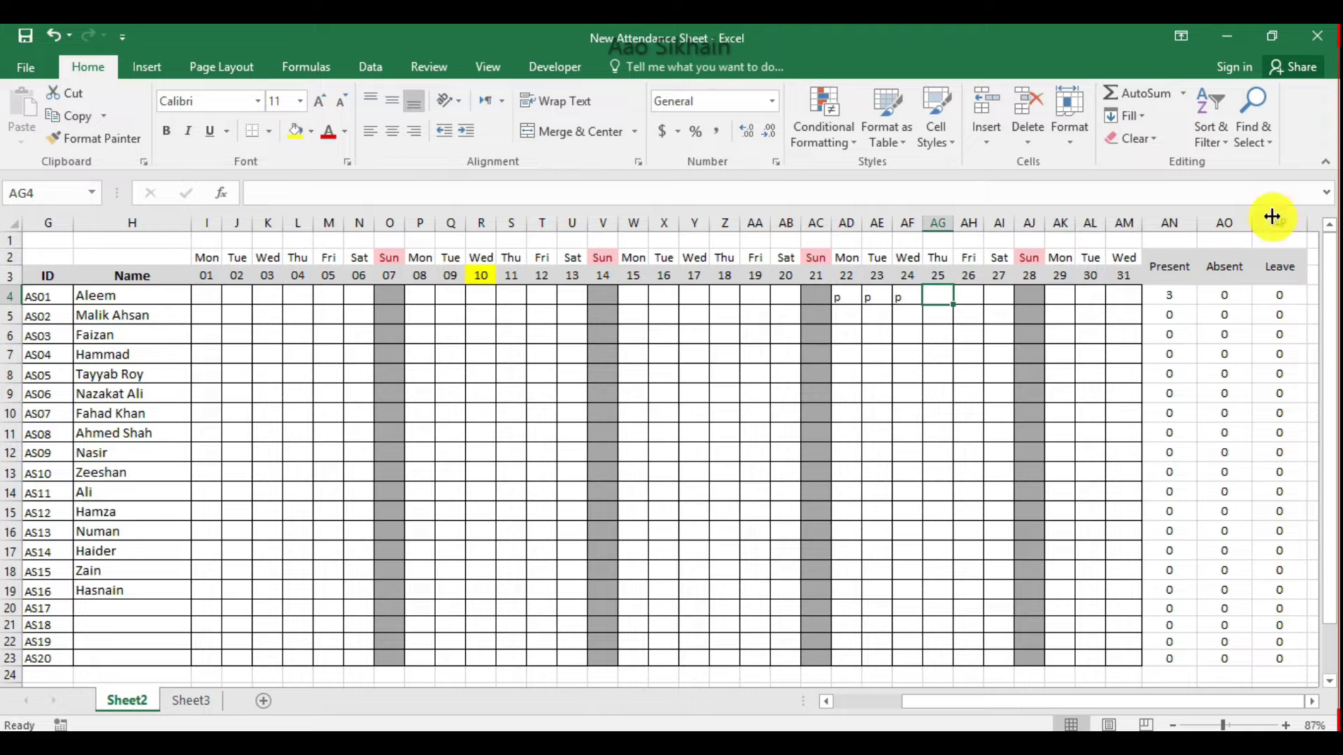
Mark the AS01 employee absent with a on the 25th and on leave with l on the 26th
{"action": "type", "text": "a"}
{"action": "key", "text": "Tab"}
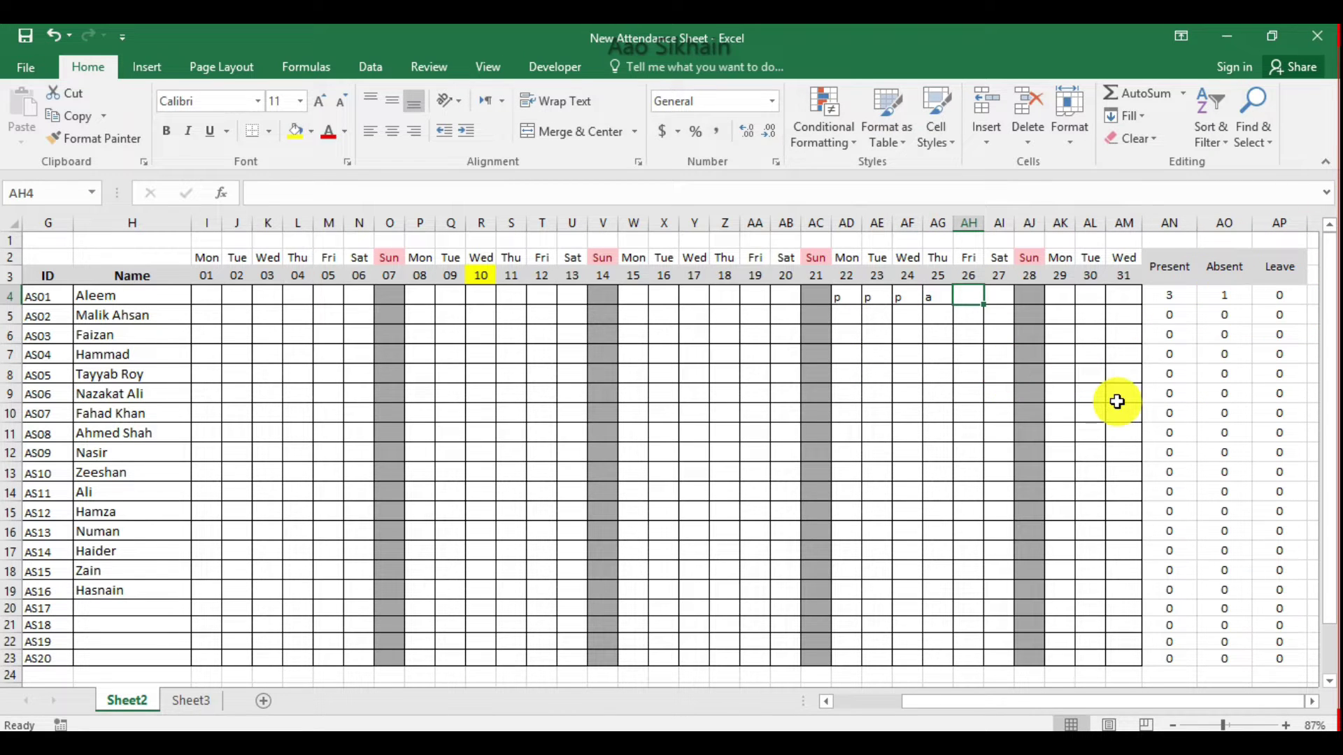
{"action": "type", "text": "l"}
{"action": "key", "text": "Tab"}
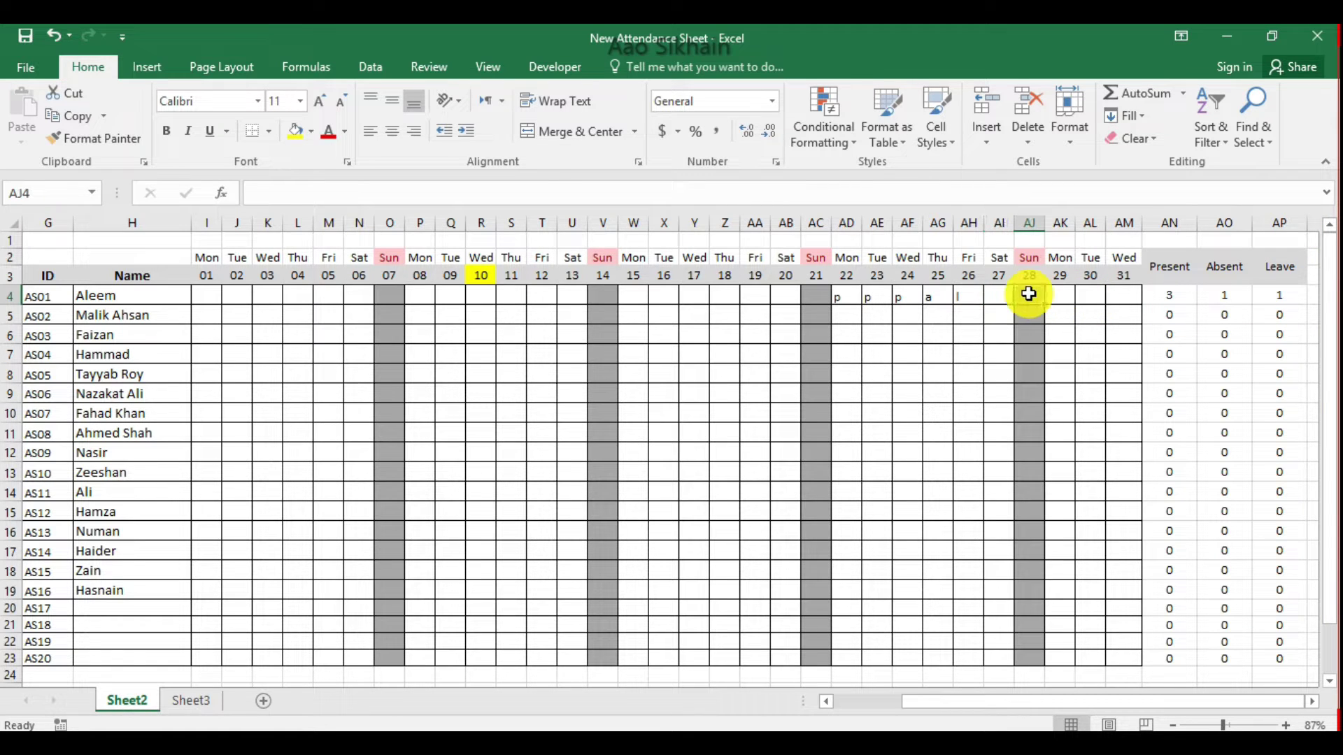
Try to enter p for AS01 on Sunday the 28th (cell AJ4), and cancel the entry
{"action": "type", "text": "p"}
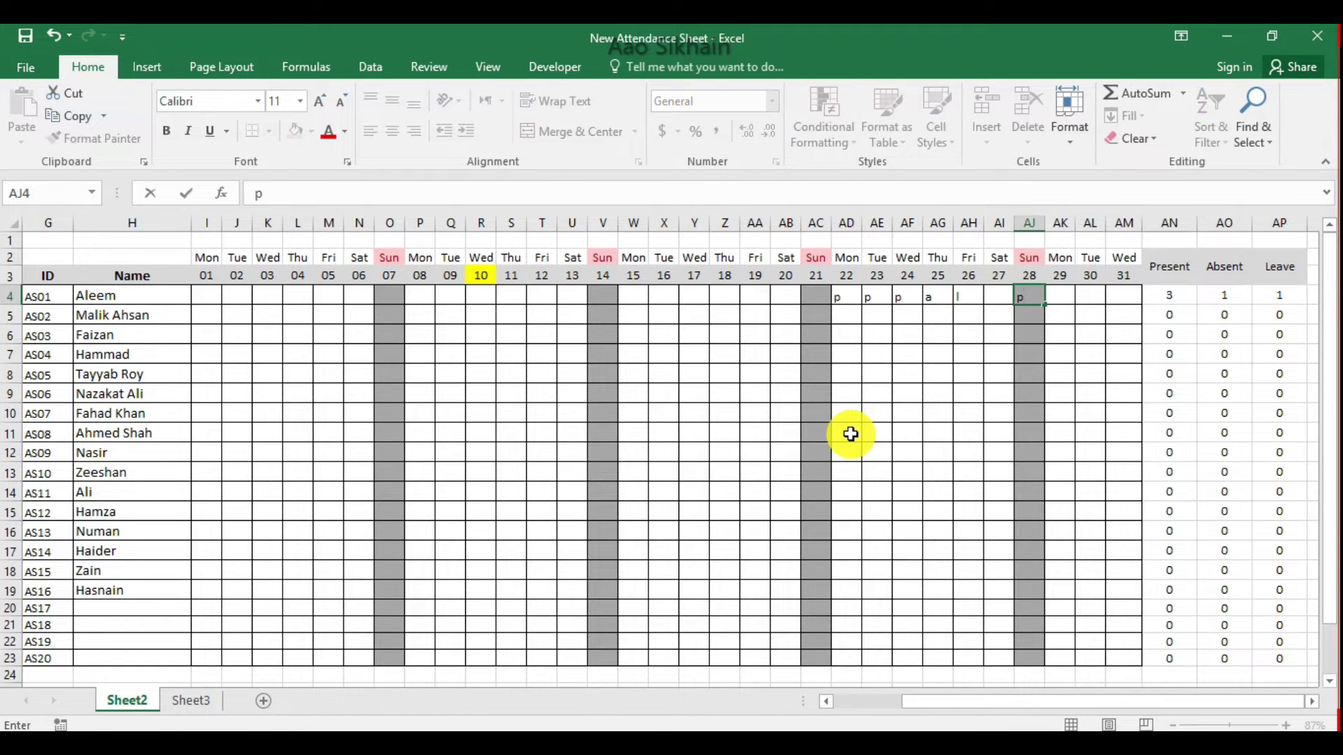
{"action": "key", "text": "Return"}
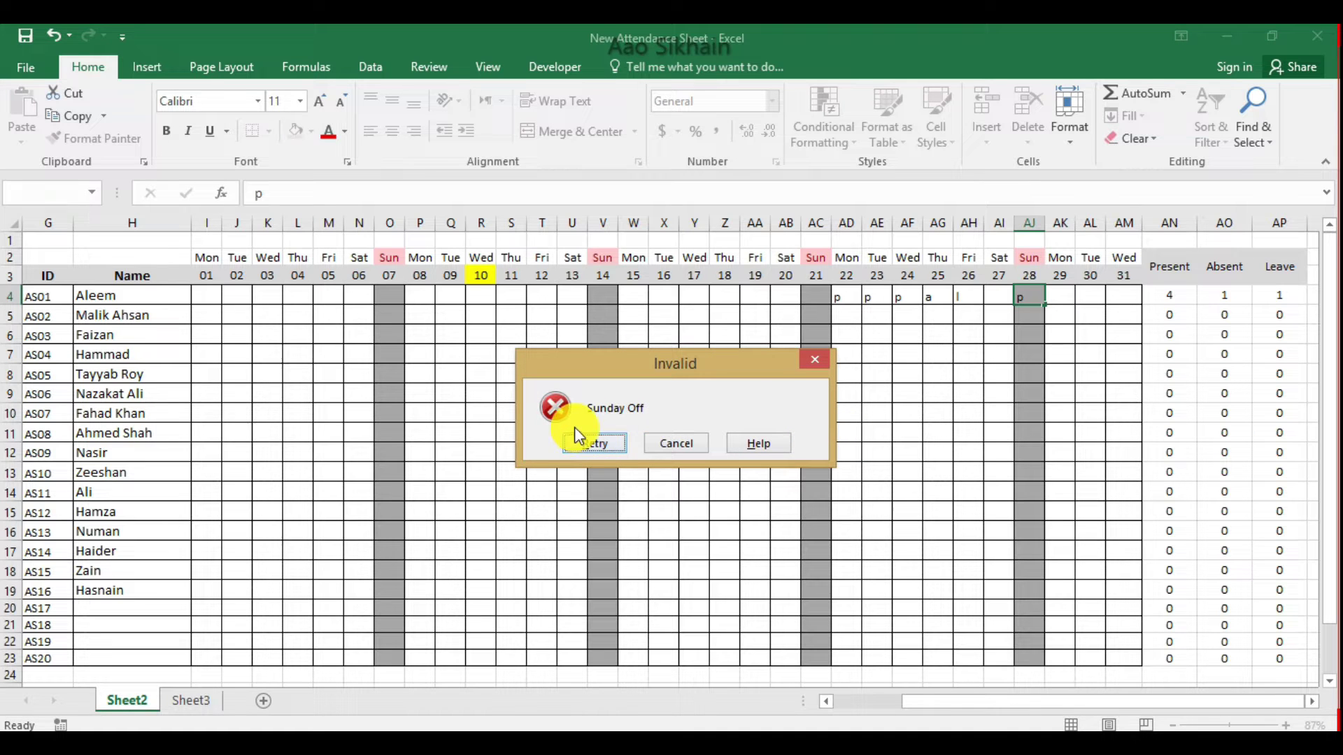
{"action": "left_click", "coordinate": [681, 444]}
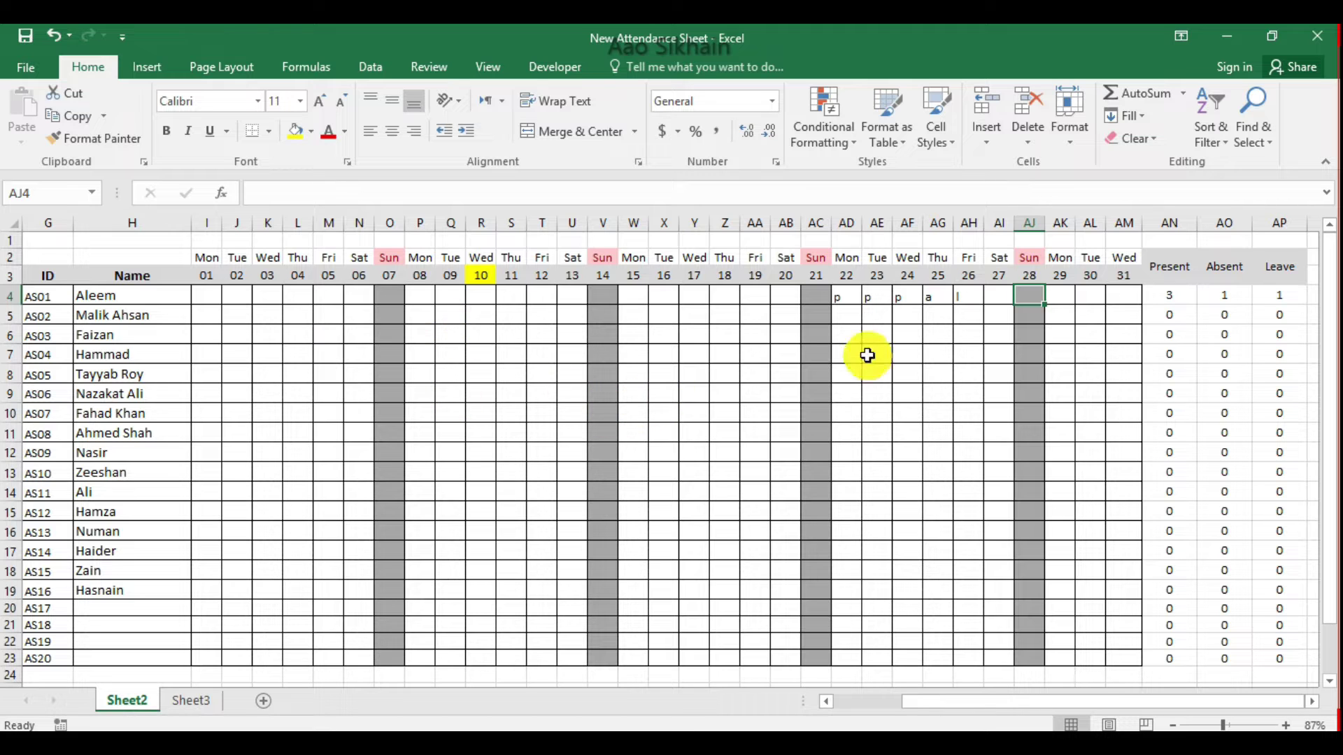
Try to enter h for AS01 on Sunday the 21st (cell AC4), and cancel the entry
{"action": "left_click", "coordinate": [819, 299]}
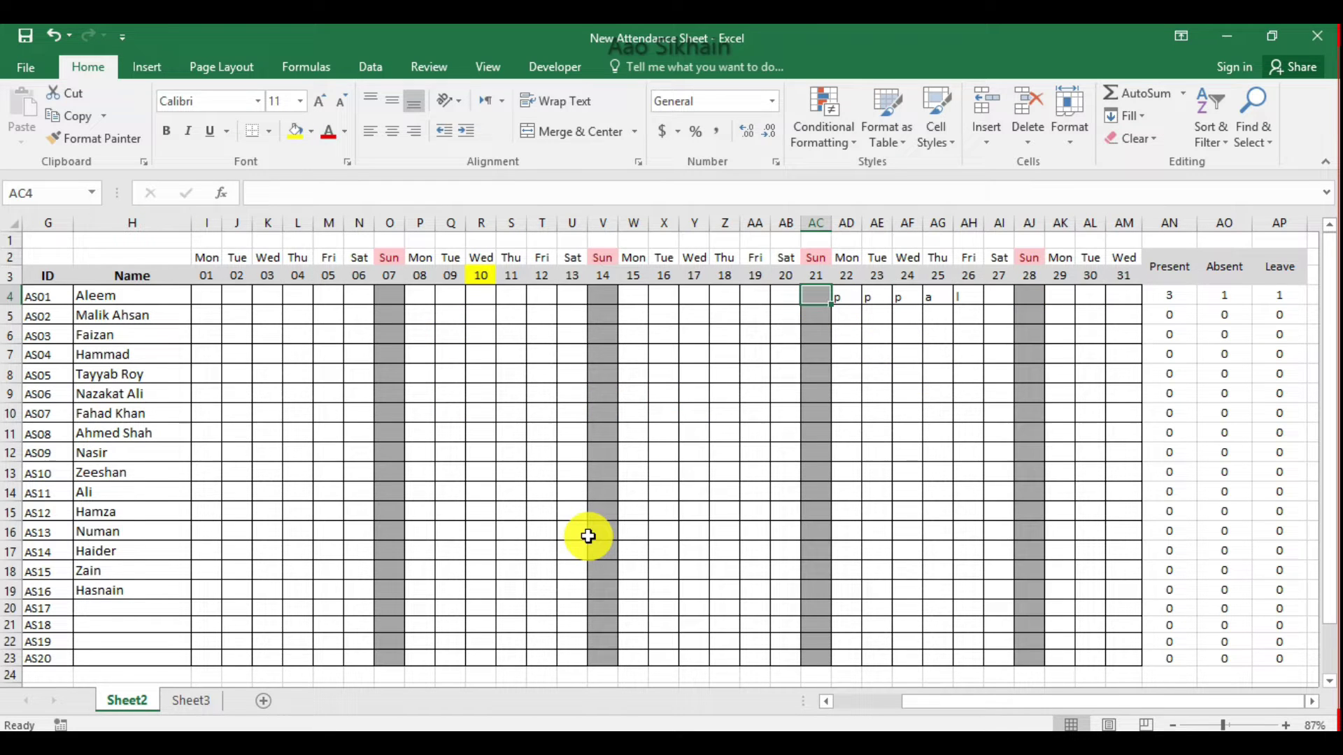
{"action": "type", "text": "h"}
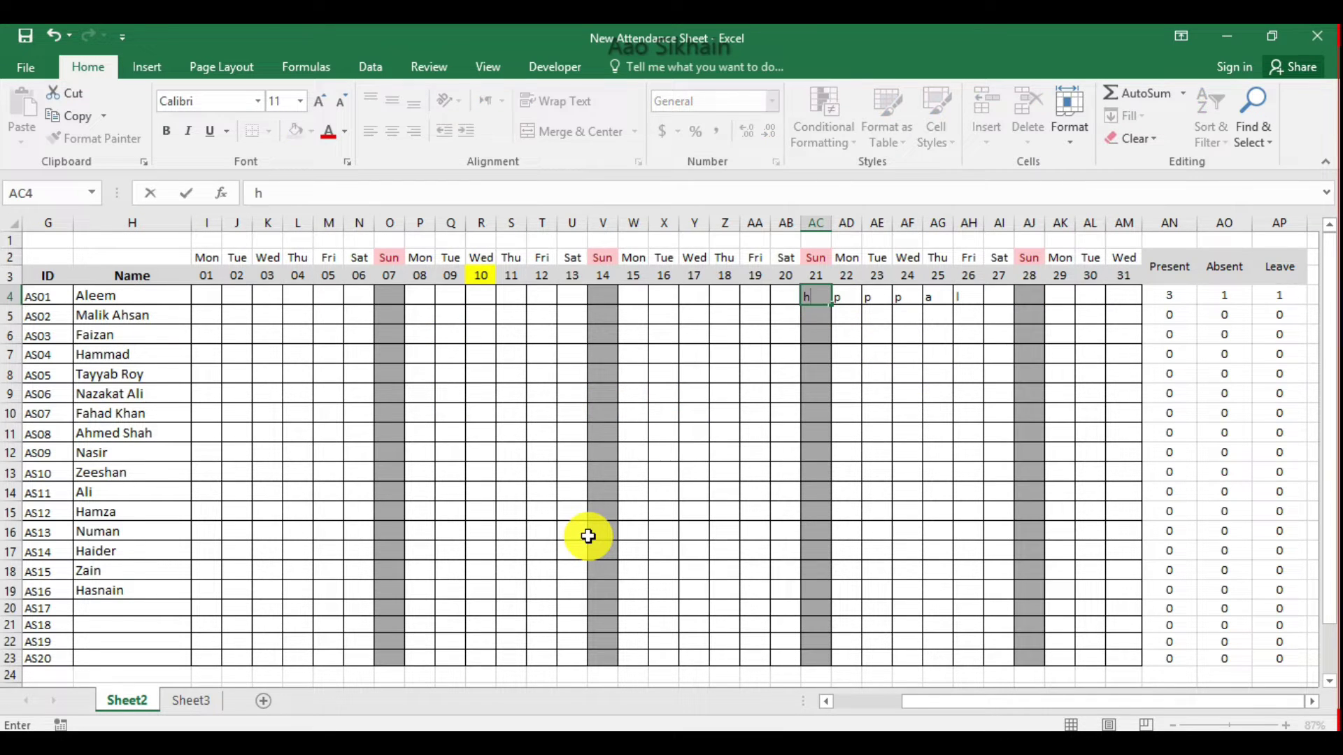
{"action": "key", "text": "Return"}
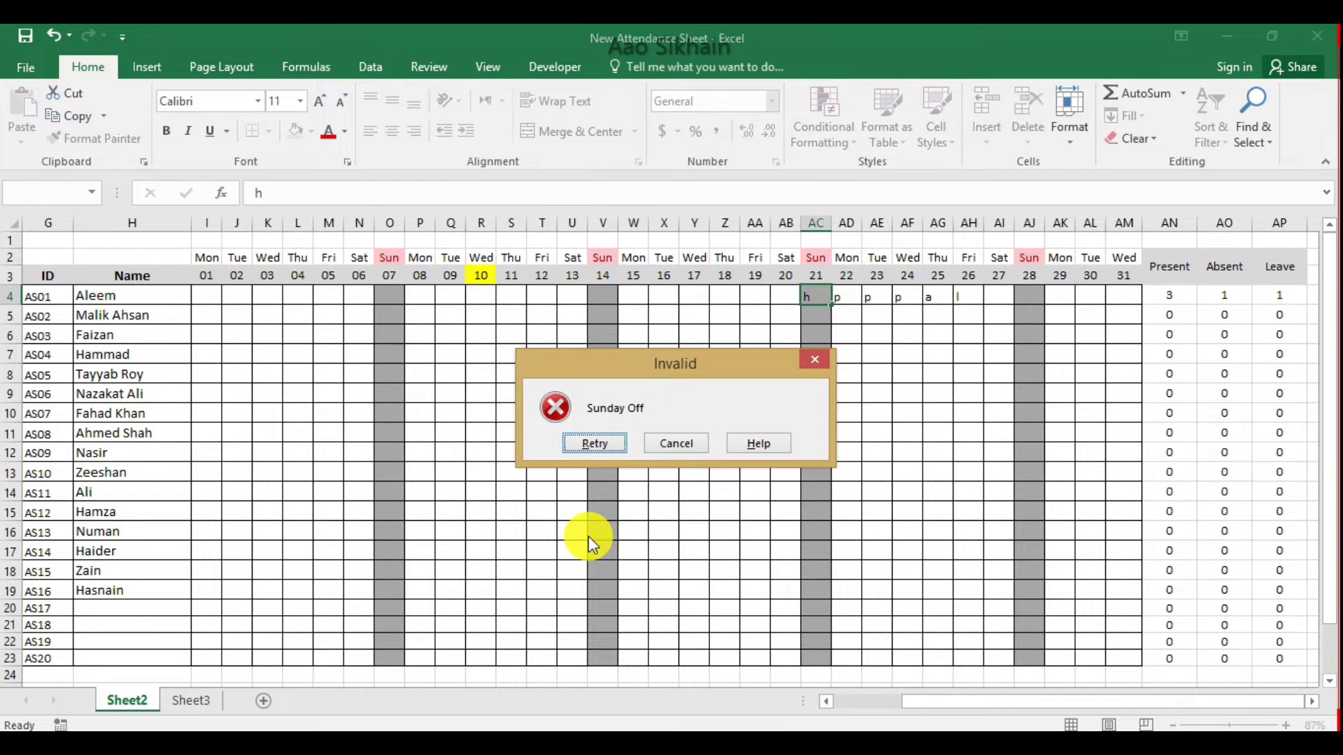
{"action": "left_click", "coordinate": [670, 441]}
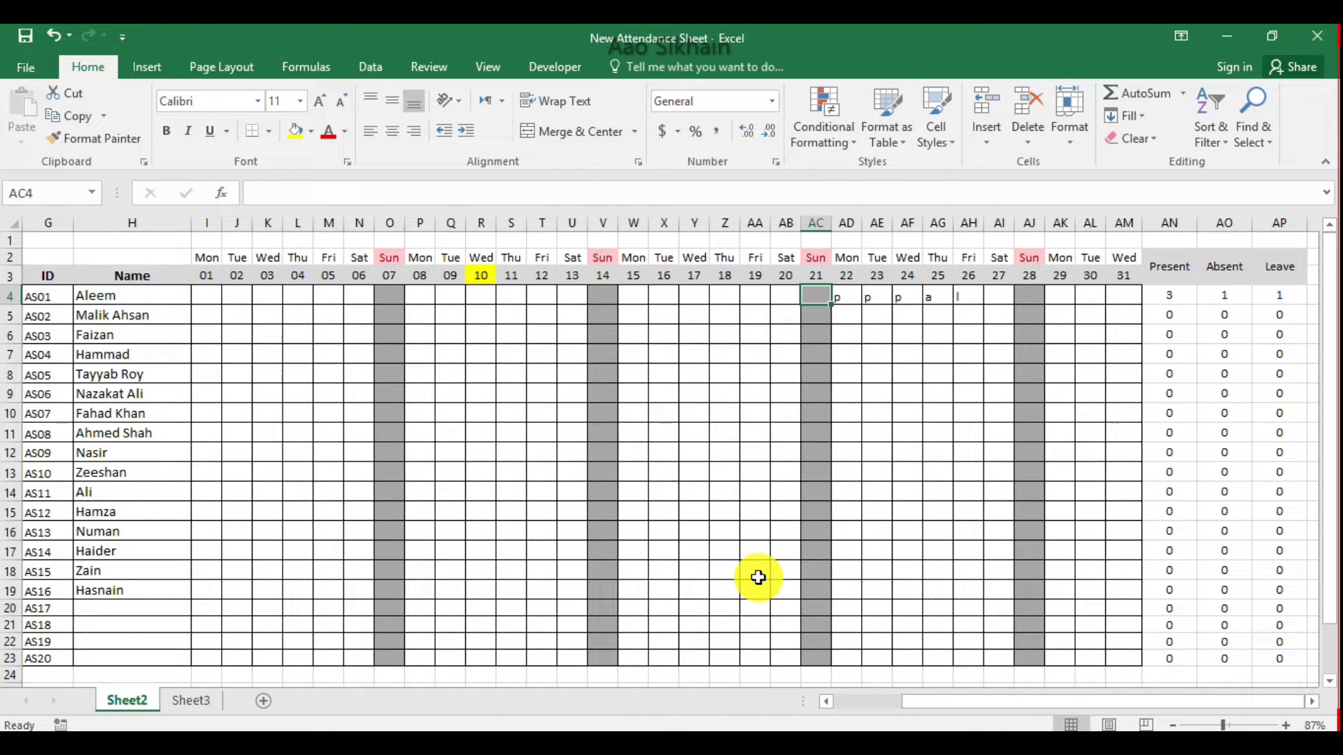
Go back to column A and review the attendance sheet's month, start date, end date and year block
{"action": "left_click", "coordinate": [489, 479]}
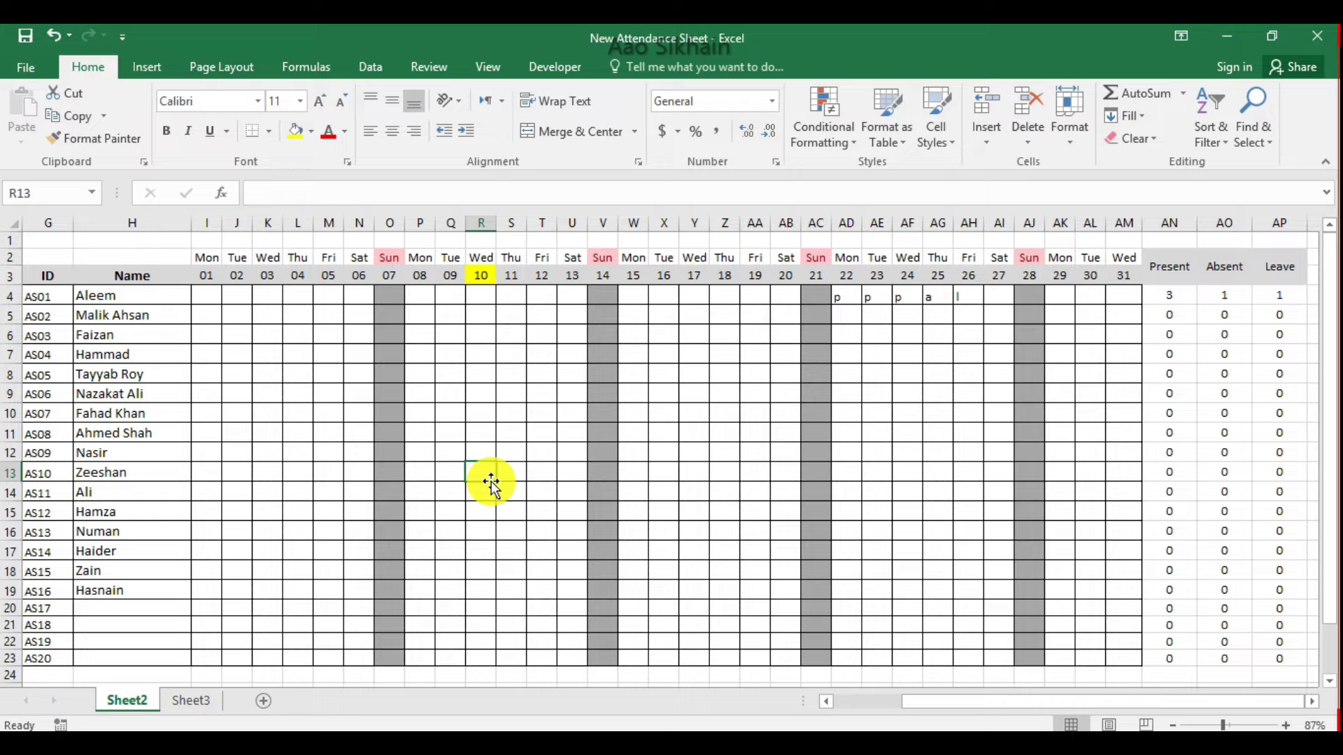
{"action": "key", "text": "Left"}
{"action": "key", "text": "Left"}
{"action": "key", "text": "Left"}
{"action": "key", "text": "Left"}
{"action": "key", "text": "Left"}
{"action": "key", "text": "Left"}
{"action": "key", "text": "Left"}
{"action": "key", "text": "Left"}
{"action": "key", "text": "Left"}
{"action": "key", "text": "Left"}
{"action": "key", "text": "Left"}
{"action": "key", "text": "Left"}
{"action": "key", "text": "Left"}
{"action": "key", "text": "Left"}
{"action": "key", "text": "Left"}
{"action": "key", "text": "Left"}
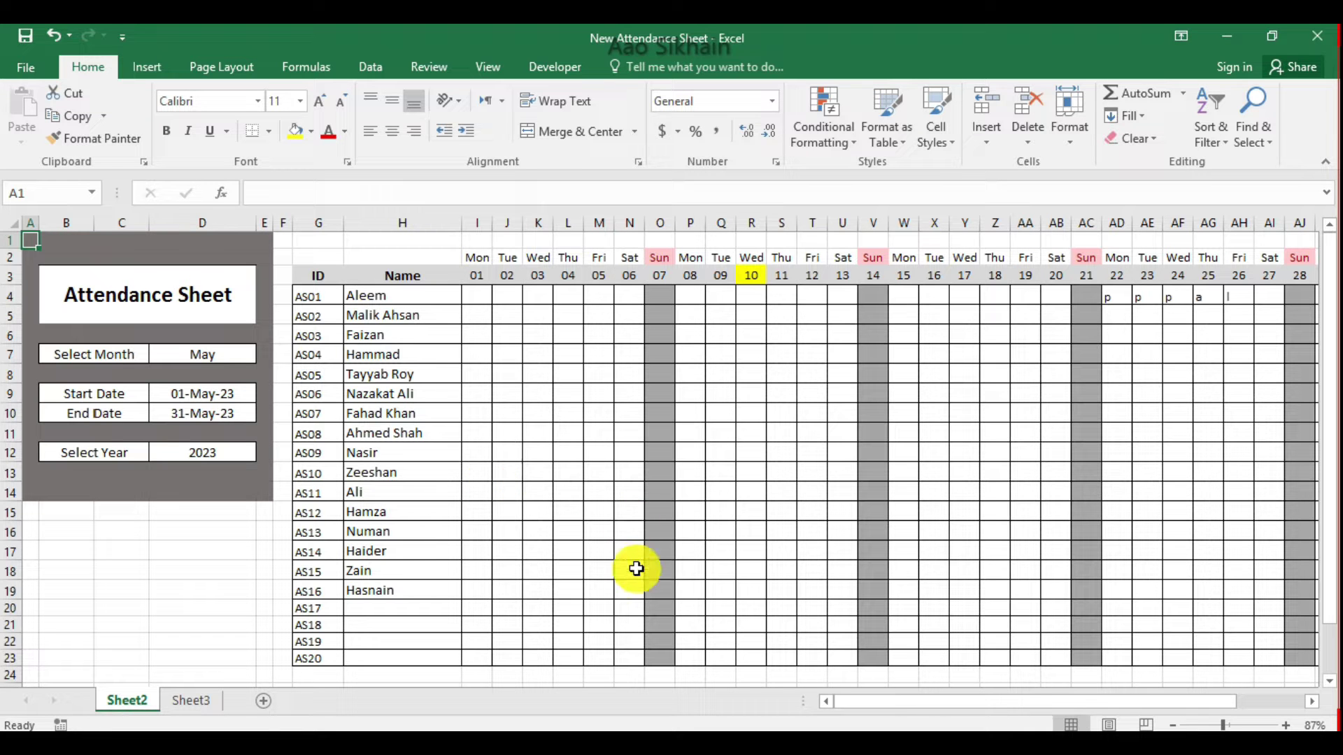
{"action": "left_click", "coordinate": [900, 486]}
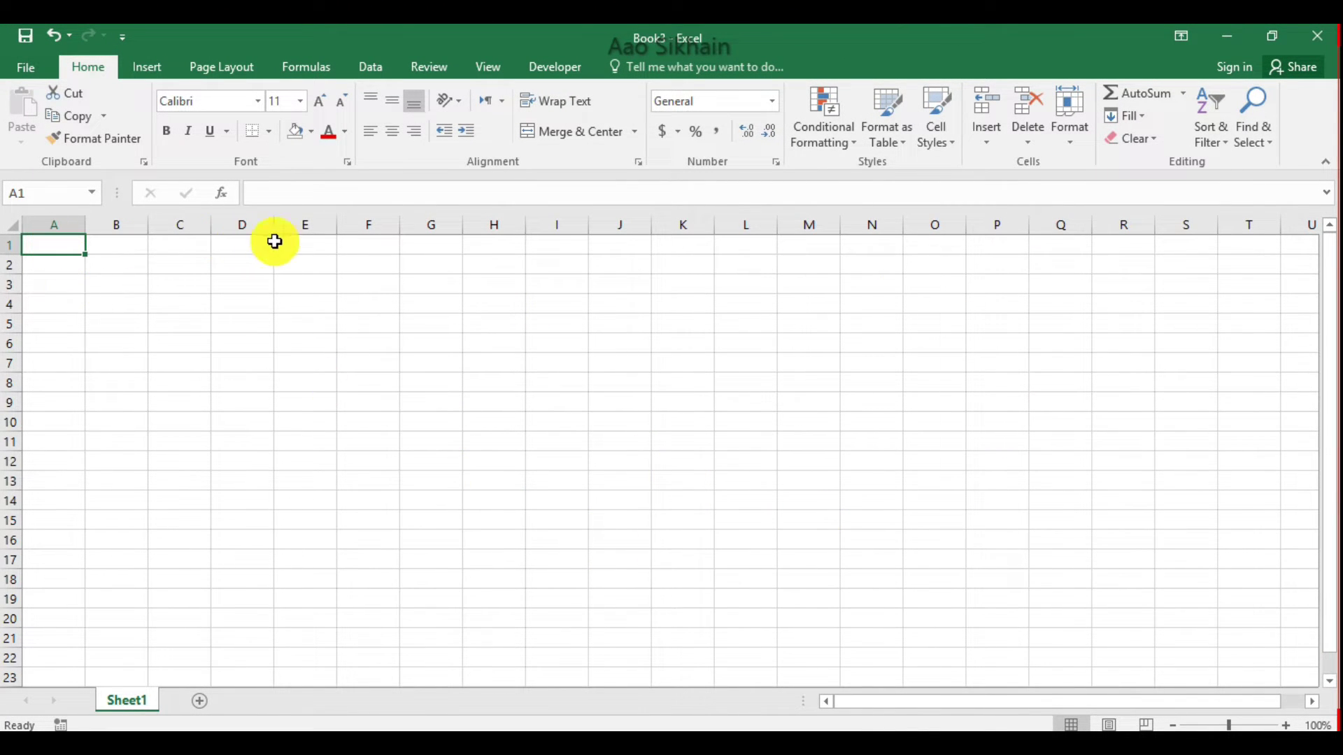
Fill the range A1:E20 with dark grey in the blank workbook
{"action": "left_click_drag", "start_coordinate": [60, 248], "coordinate": [278, 607]}
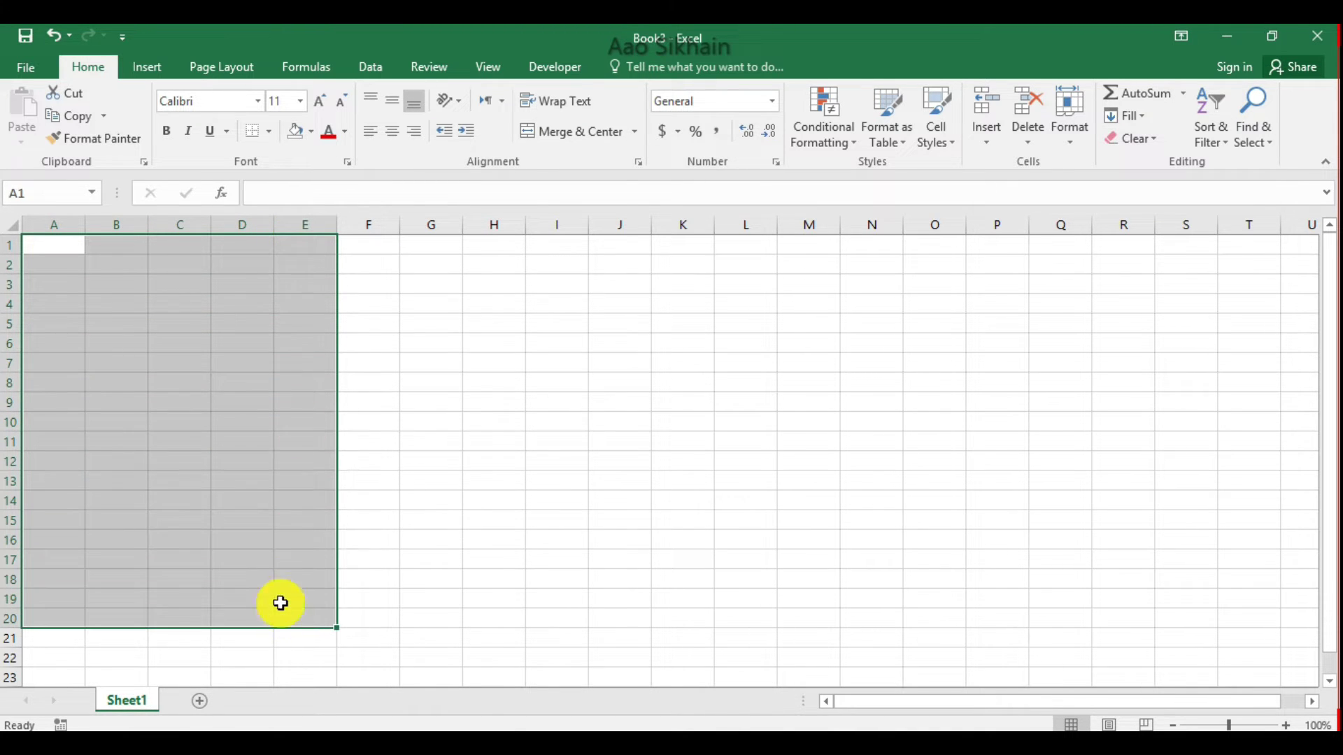
{"action": "left_click", "coordinate": [312, 133]}
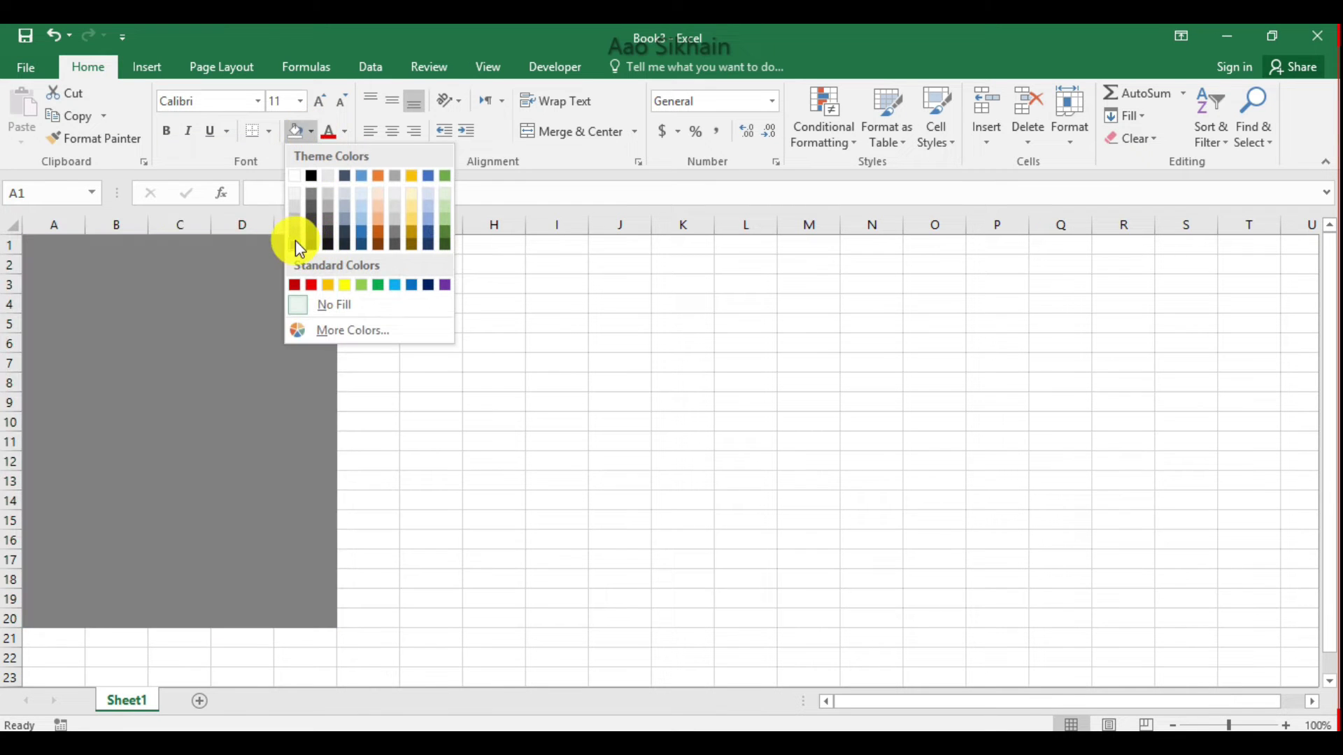
{"action": "left_click", "coordinate": [295, 241]}
{"action": "left_click", "coordinate": [403, 290]}
Merge and center cells B2:D4 and remove their fill colour
{"action": "left_click_drag", "start_coordinate": [114, 266], "coordinate": [258, 303]}
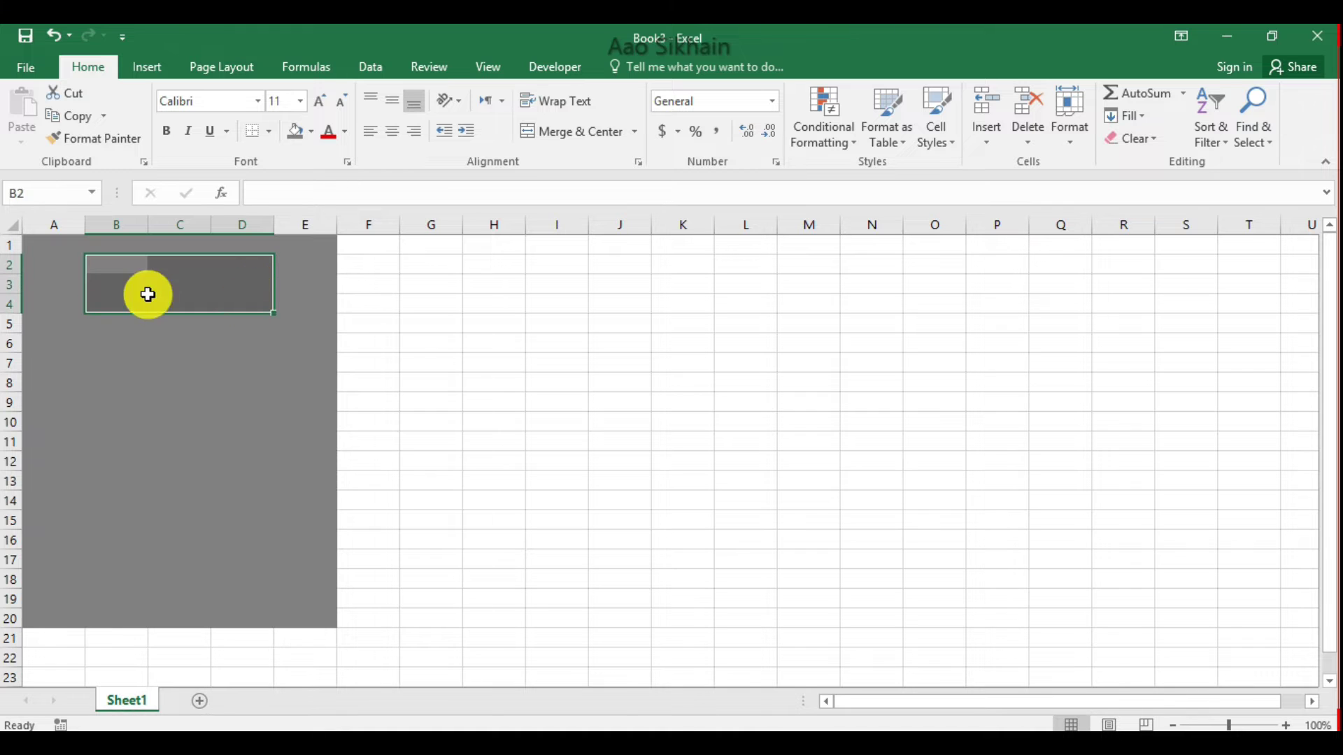
{"action": "left_click", "coordinate": [565, 140]}
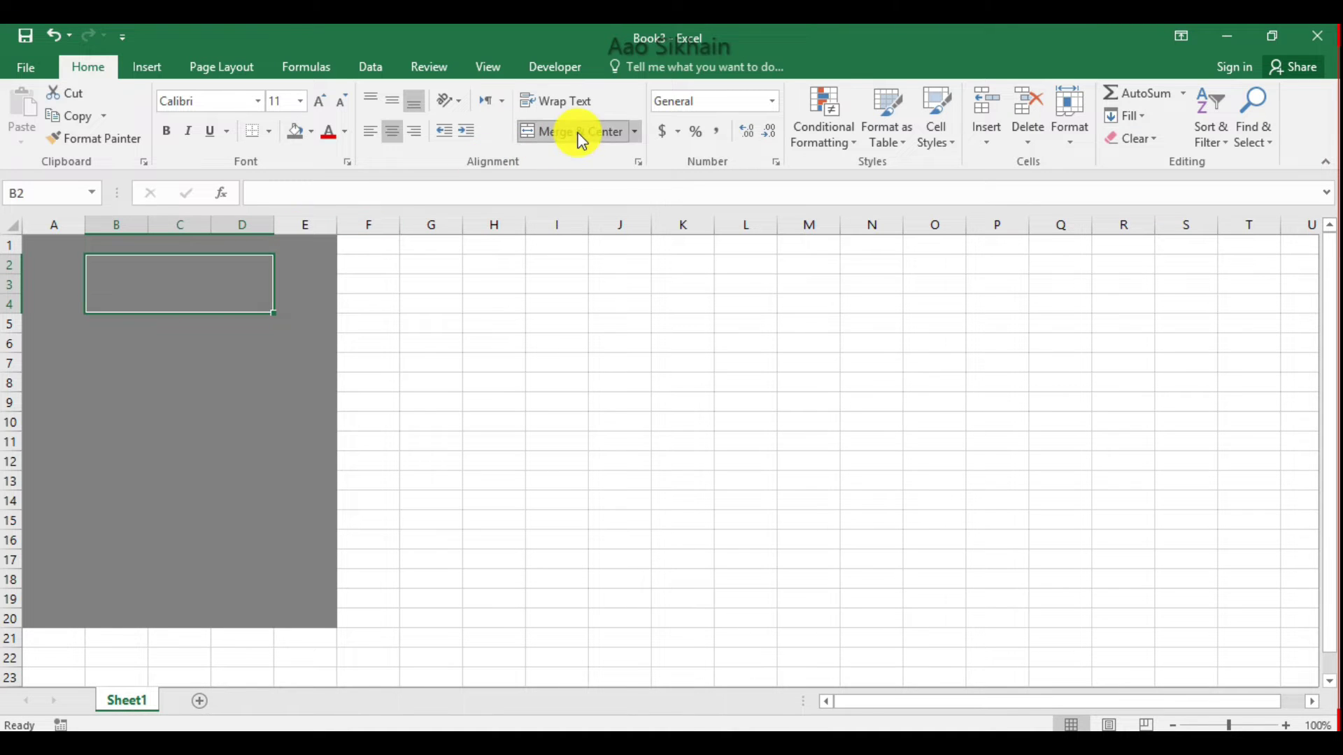
{"action": "left_click", "coordinate": [314, 137]}
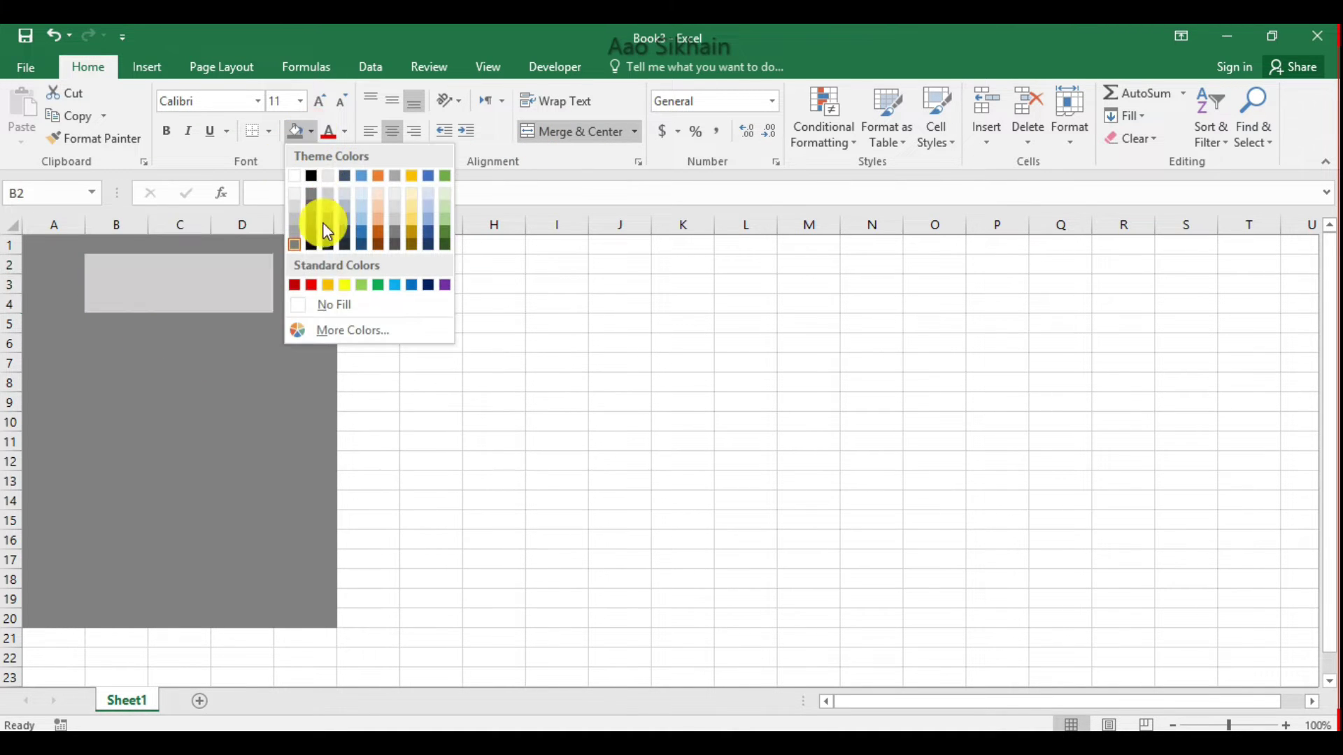
{"action": "left_click", "coordinate": [320, 307]}
Enter the title "Attendance Sheet" in the merged cell B2
{"action": "double_click", "coordinate": [188, 295]}
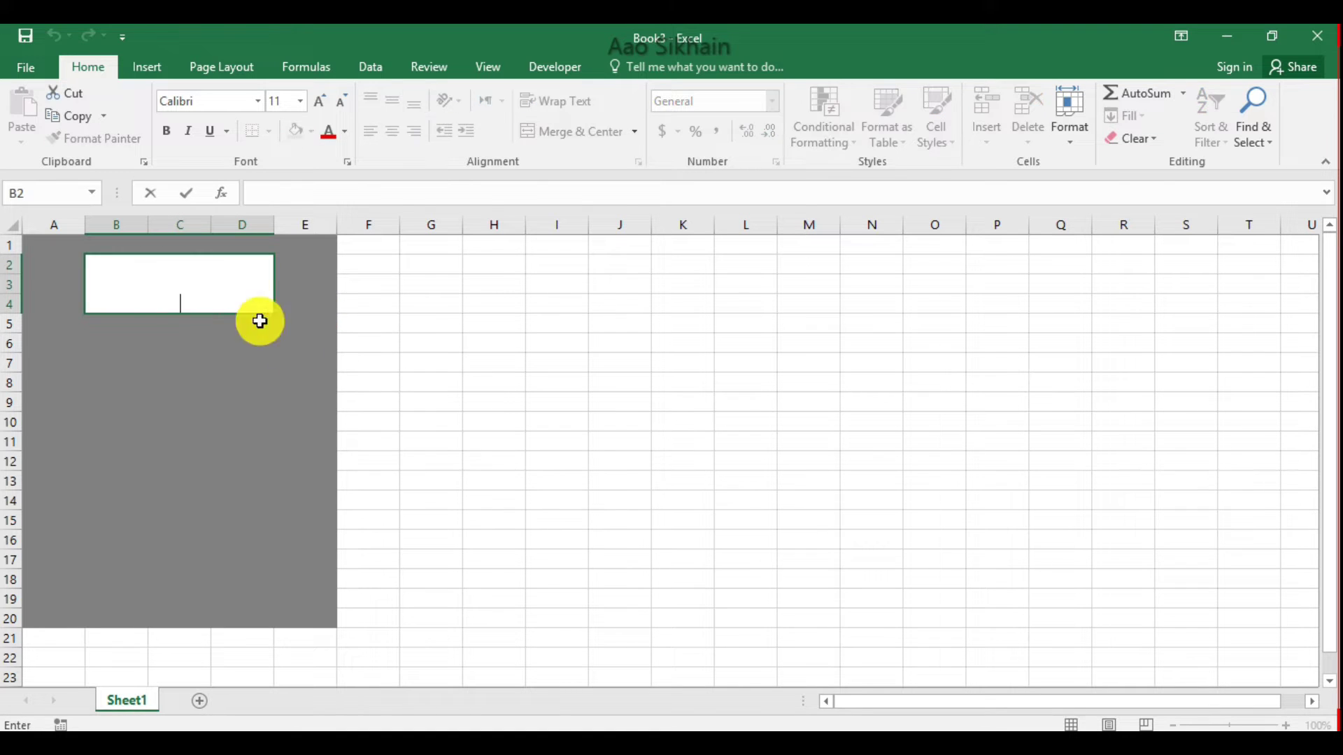
{"action": "type", "text": "Attendance Sheet"}
{"action": "key", "text": "Return"}
{"action": "key", "text": "Up"}
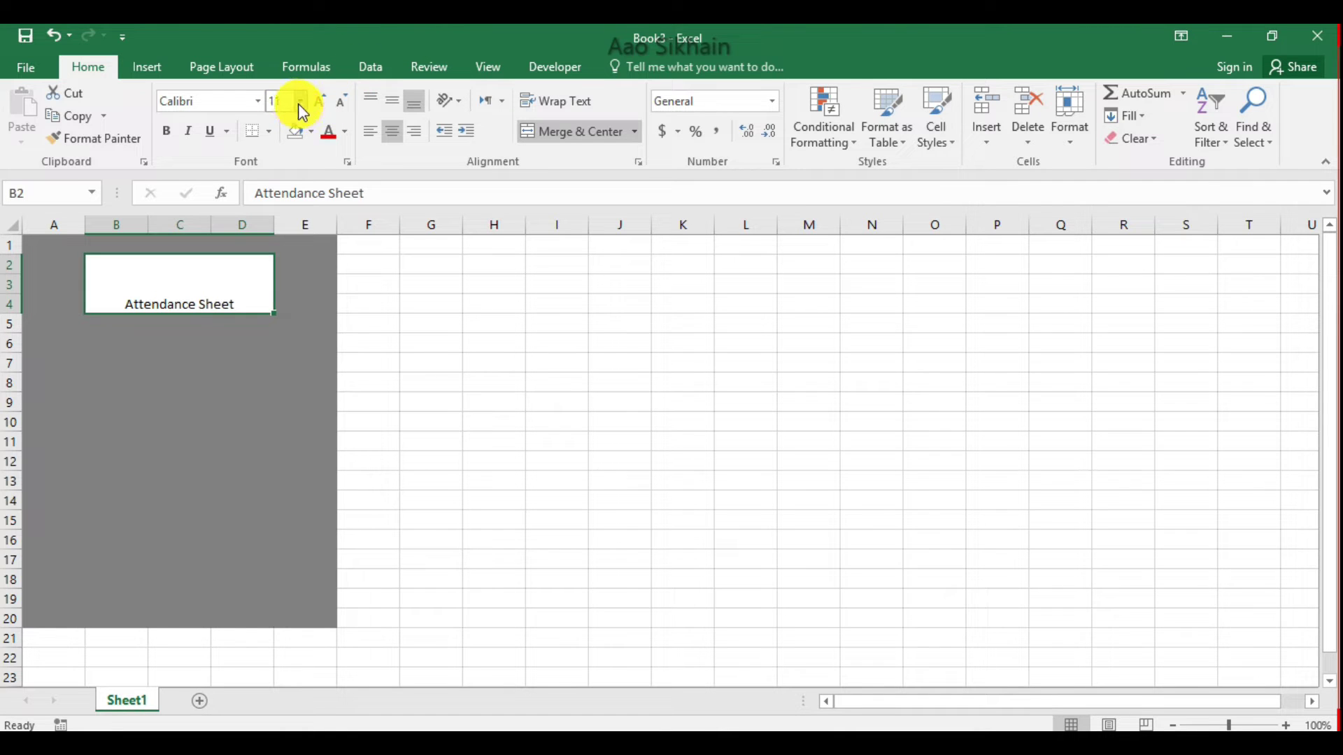
Format the title in B2 as bold, 18 pt and vertically middle-aligned
{"action": "left_click", "coordinate": [320, 101]}
{"action": "left_click", "coordinate": [320, 101]}
{"action": "left_click", "coordinate": [320, 101]}
{"action": "left_click", "coordinate": [320, 101]}
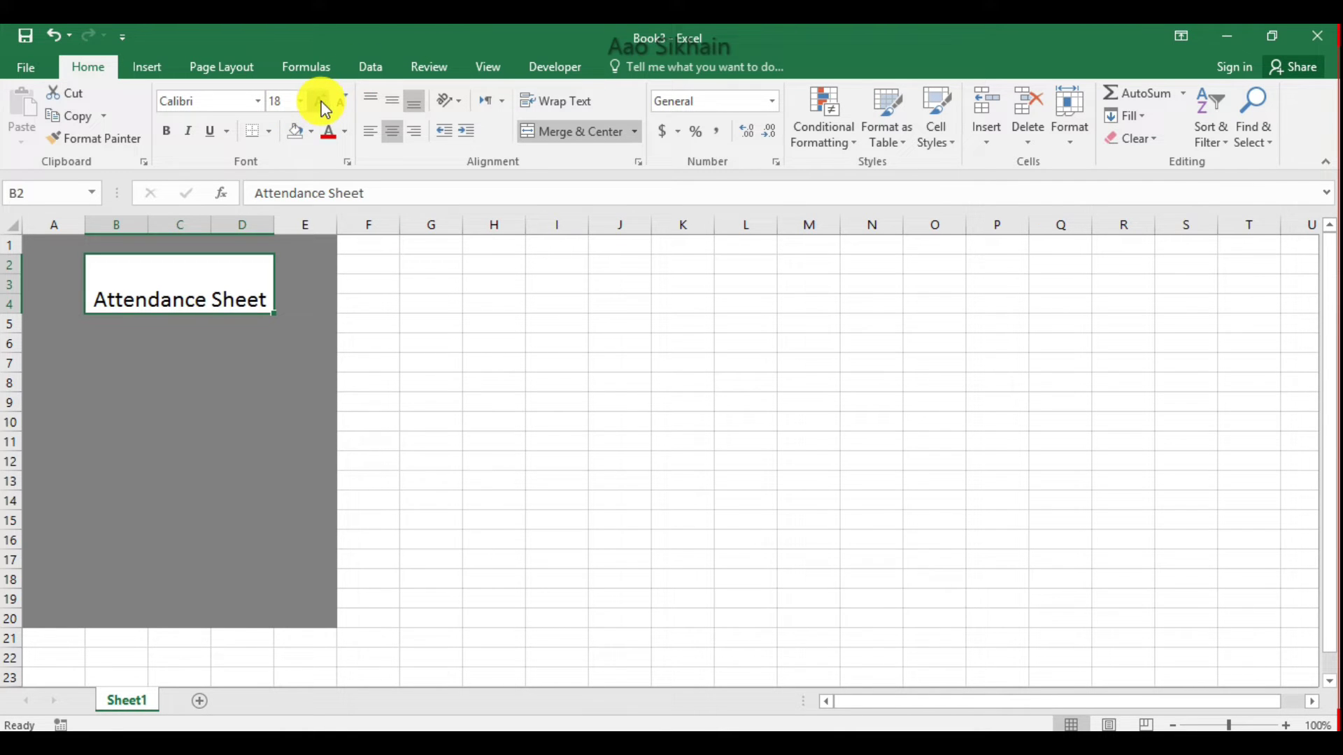
{"action": "left_click", "coordinate": [390, 101]}
{"action": "key", "text": "ctrl+b"}
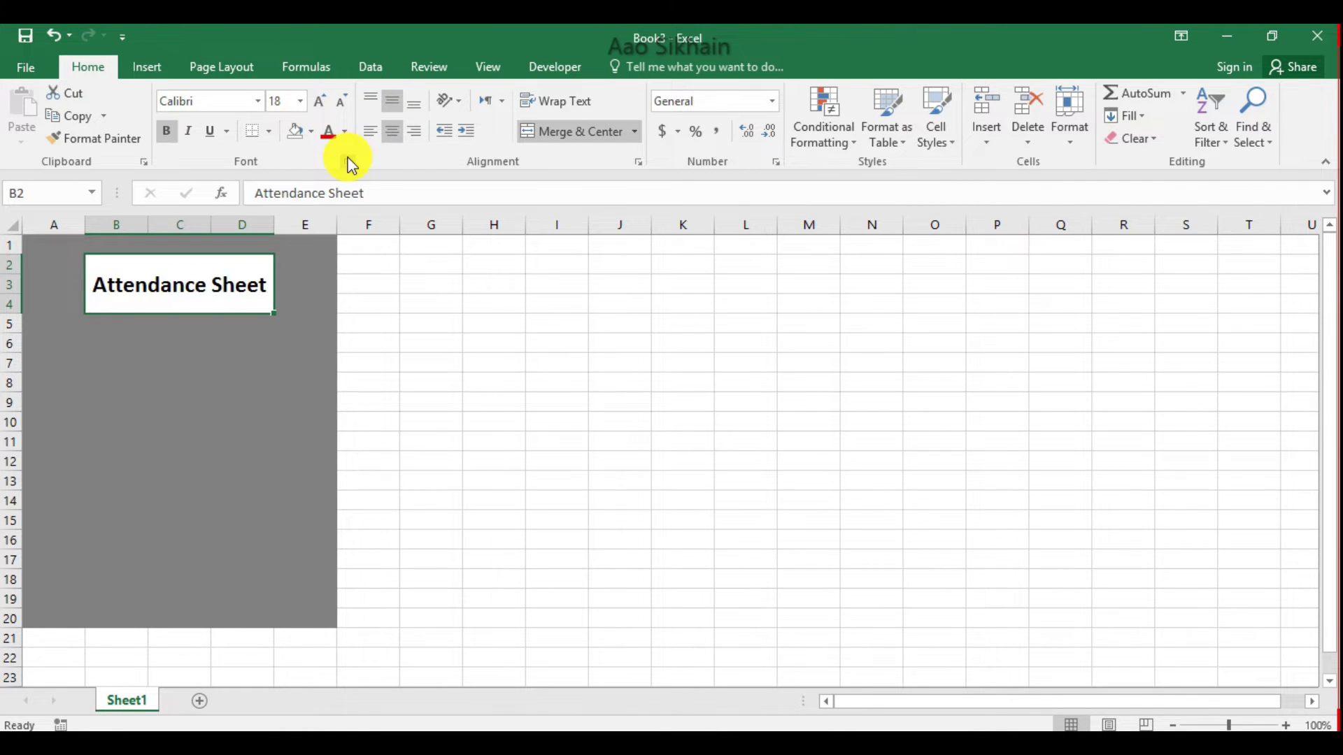
Change the title's font to Arial Black and reduce its size to 12 pt
{"action": "left_click", "coordinate": [258, 101]}
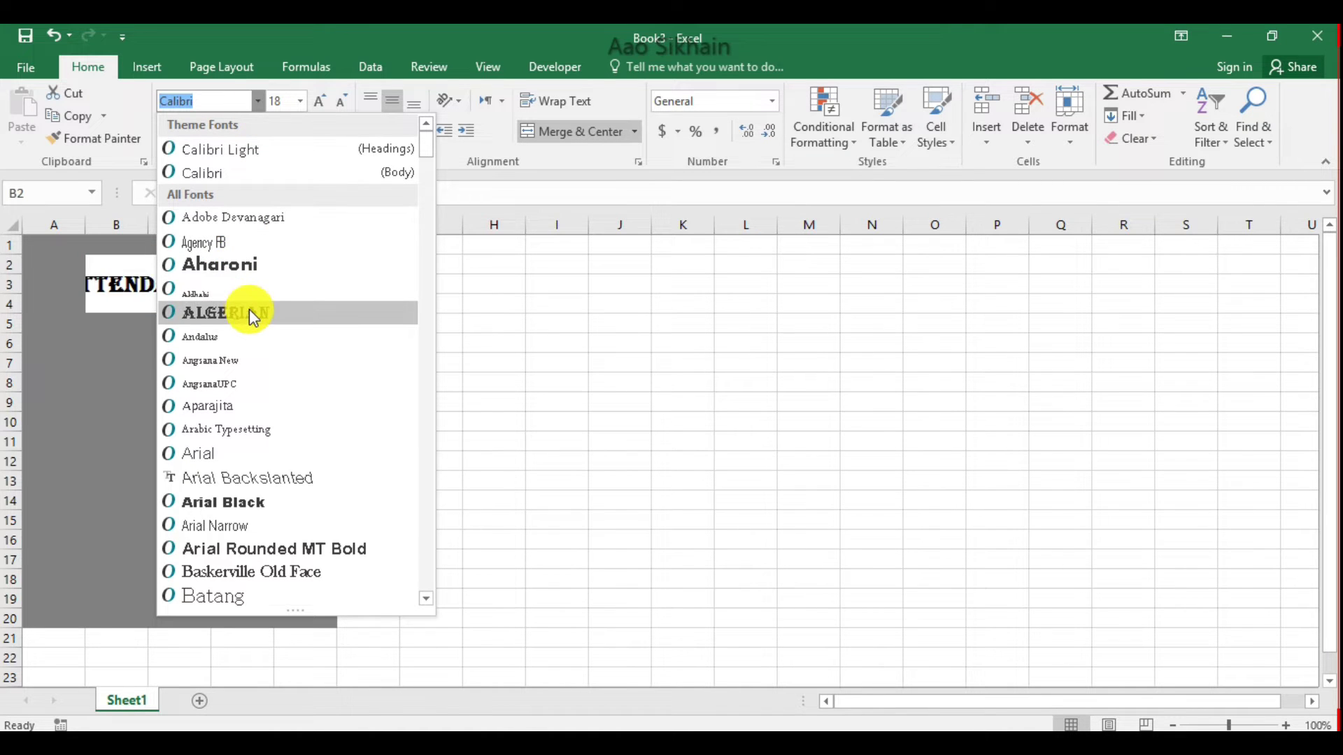
{"action": "left_click", "coordinate": [272, 502]}
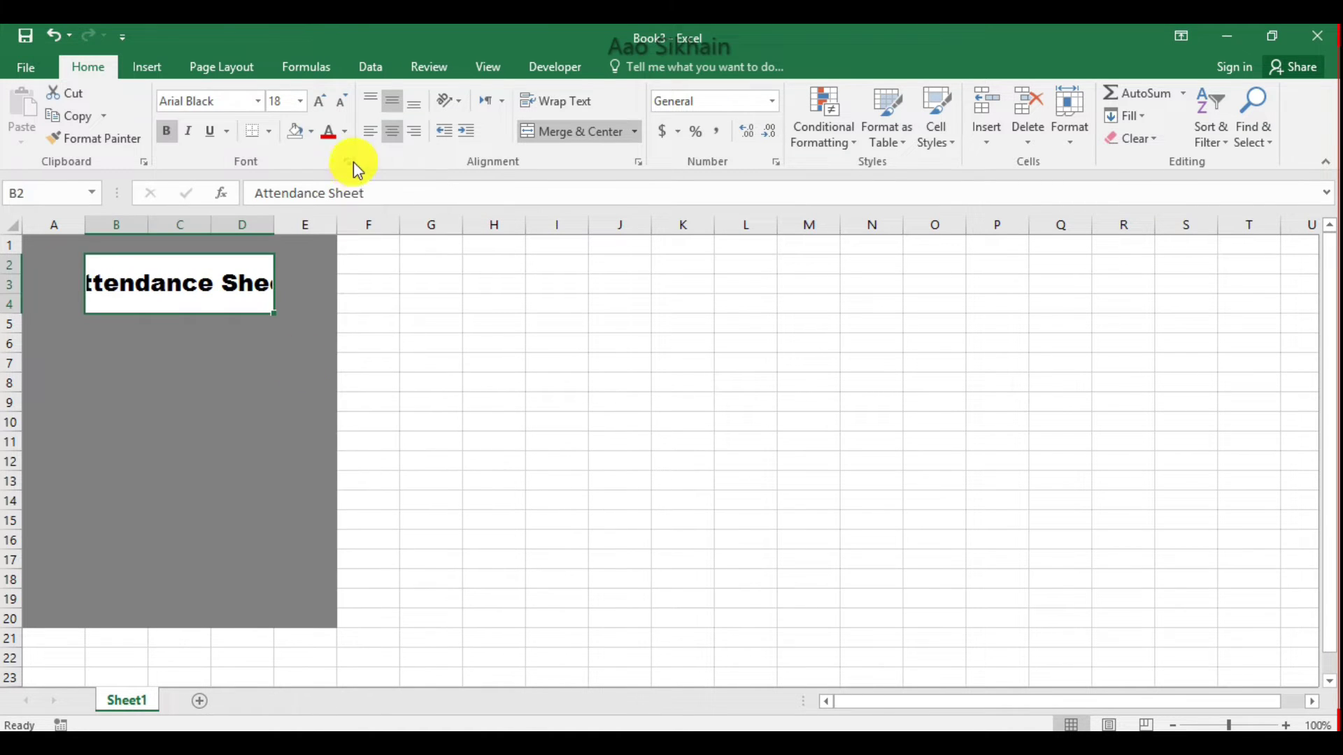
{"action": "left_click", "coordinate": [350, 104]}
{"action": "left_click", "coordinate": [350, 104]}
{"action": "left_click", "coordinate": [350, 104]}
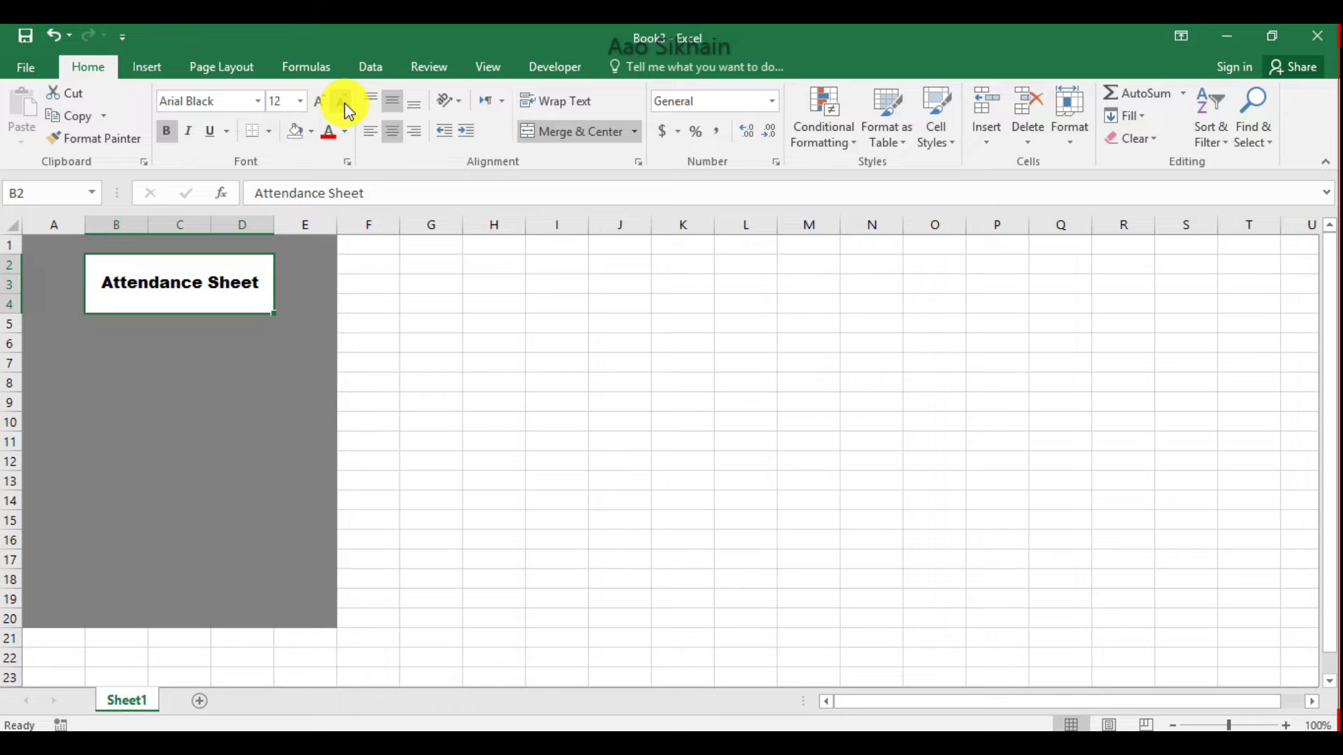
Remove the fill from cells B6:C6 and merge and center them
{"action": "left_click", "coordinate": [112, 379]}
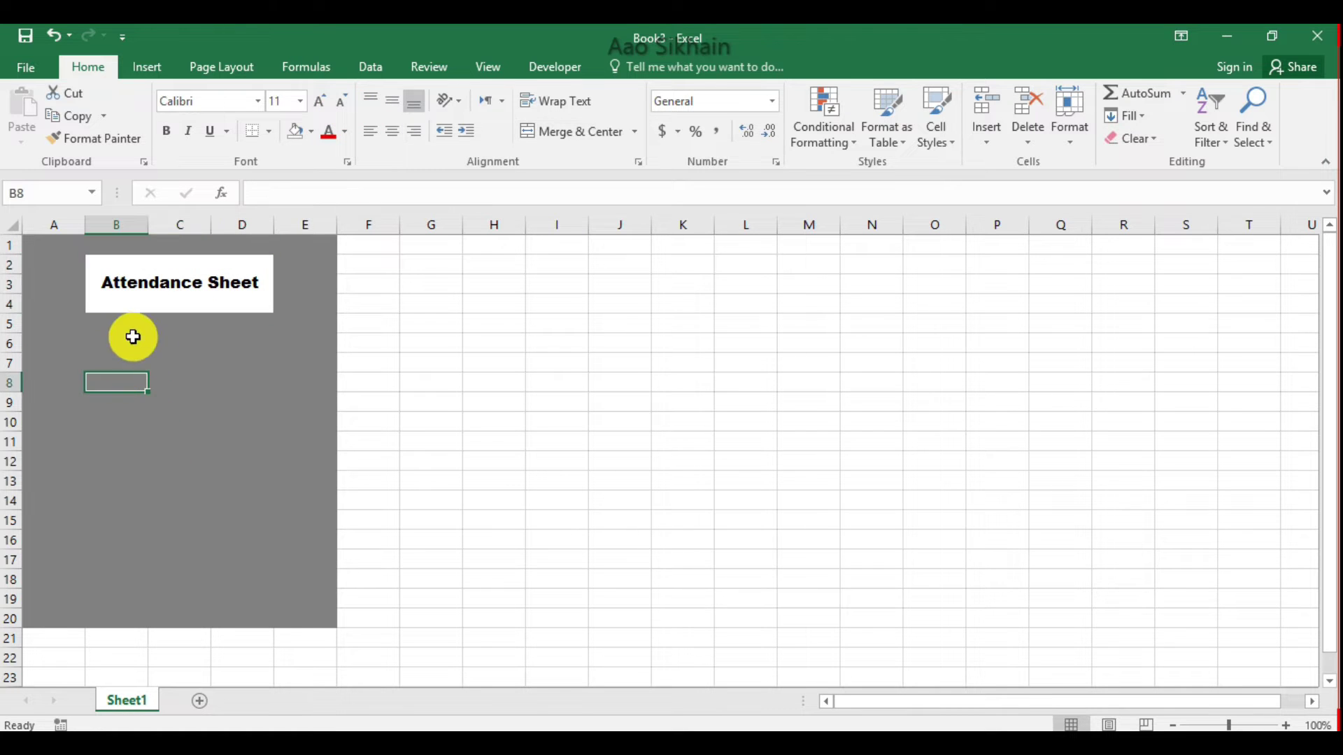
{"action": "left_click", "coordinate": [98, 346]}
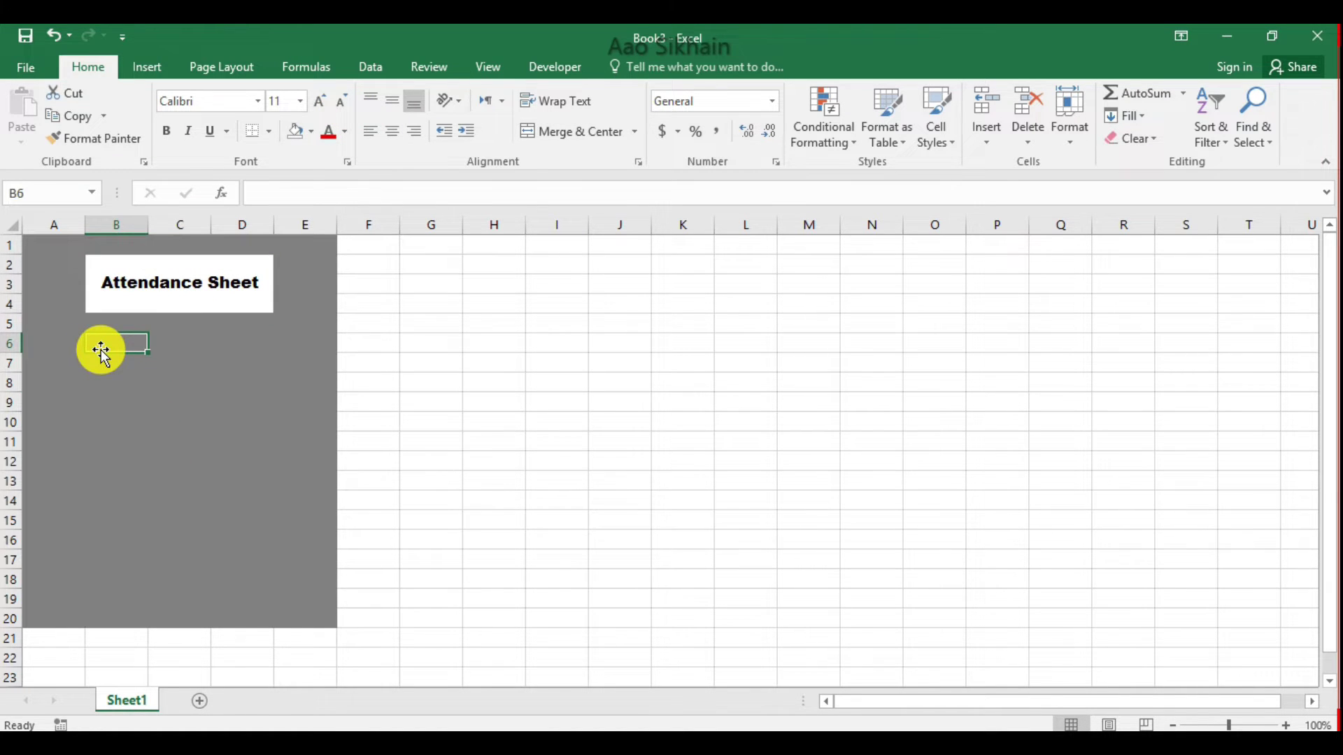
{"action": "key", "text": "shift+Right"}
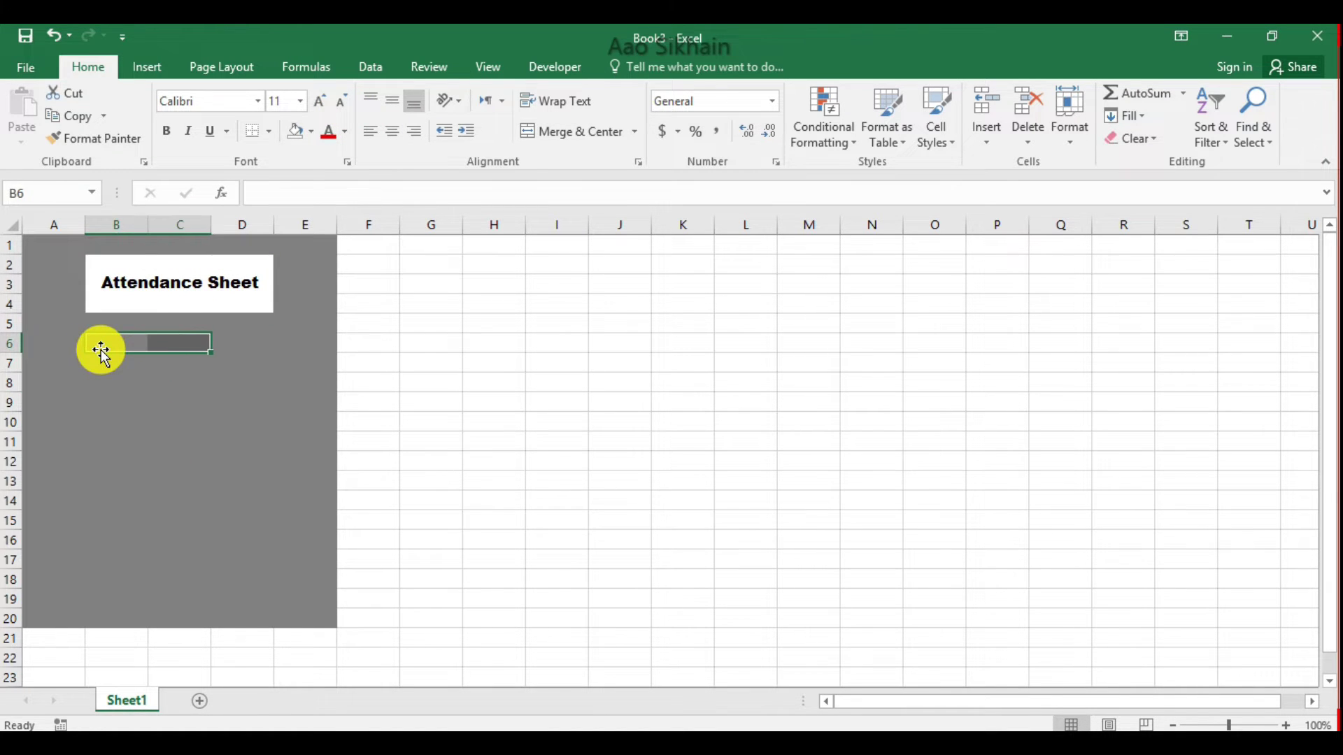
{"action": "left_click", "coordinate": [295, 131]}
{"action": "left_click", "coordinate": [560, 133]}
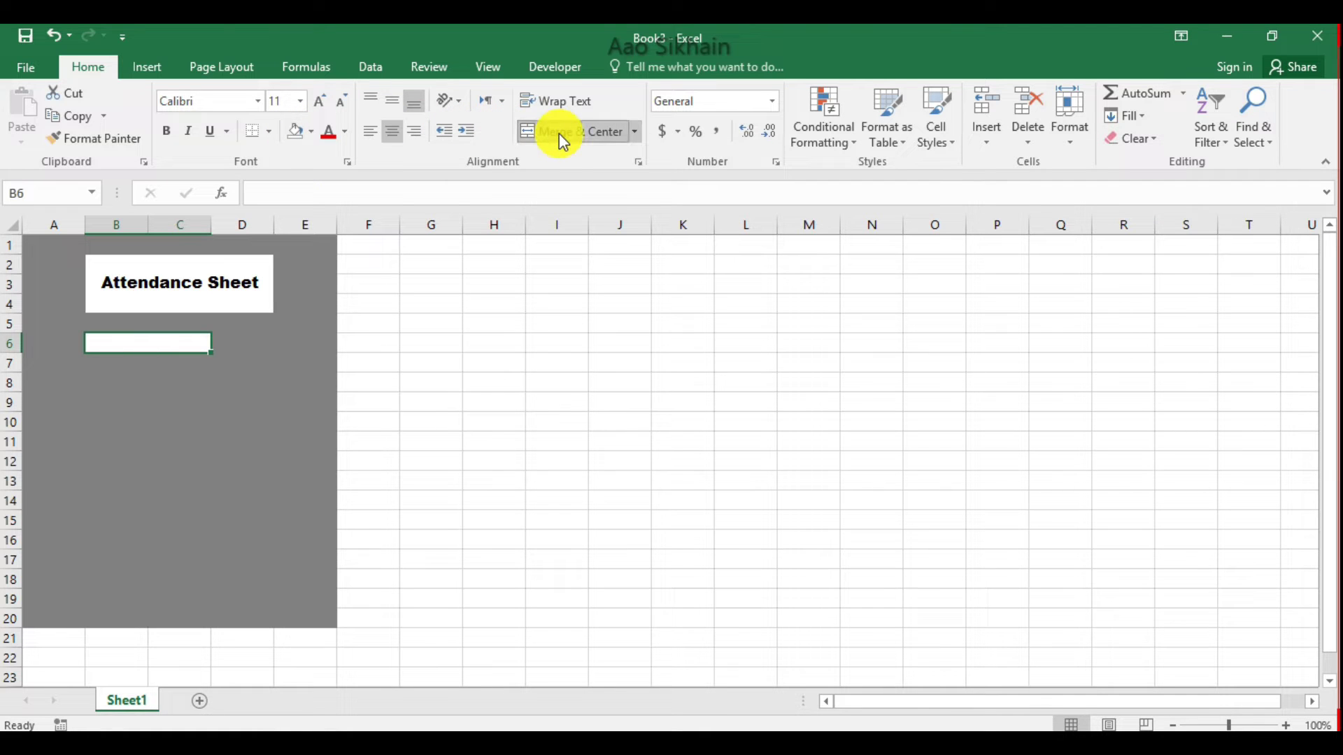
Remove the fill from D6 and enter the label "Select Month" in the merged cell B6
{"action": "key", "text": "Right"}
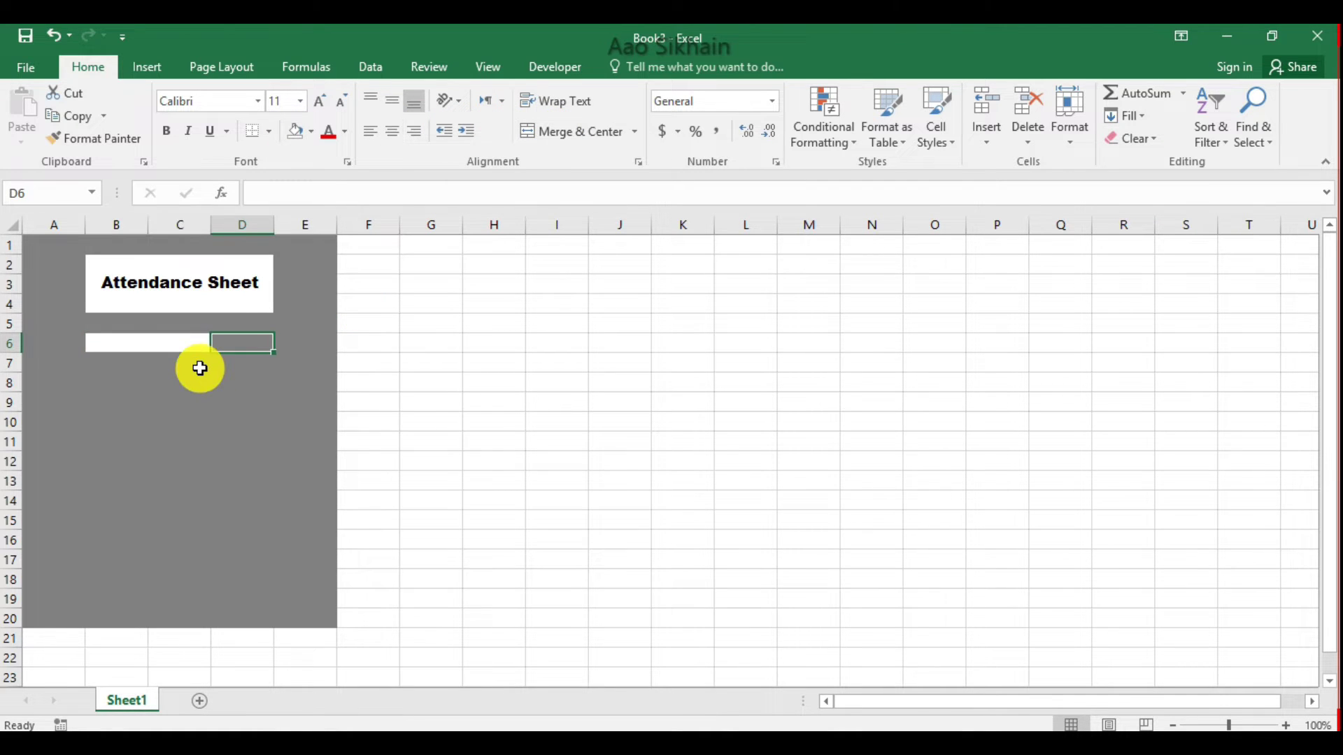
{"action": "key", "text": "Left"}
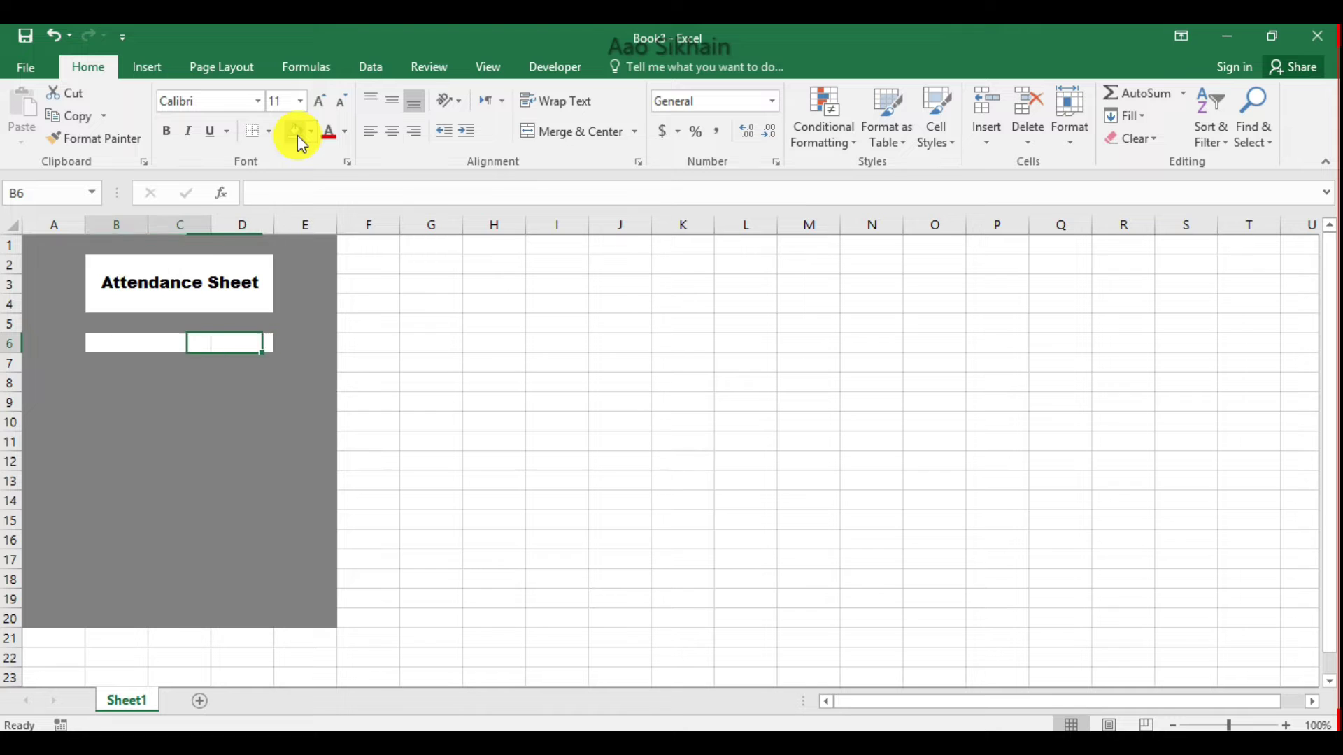
{"action": "type", "text": "Select Month"}
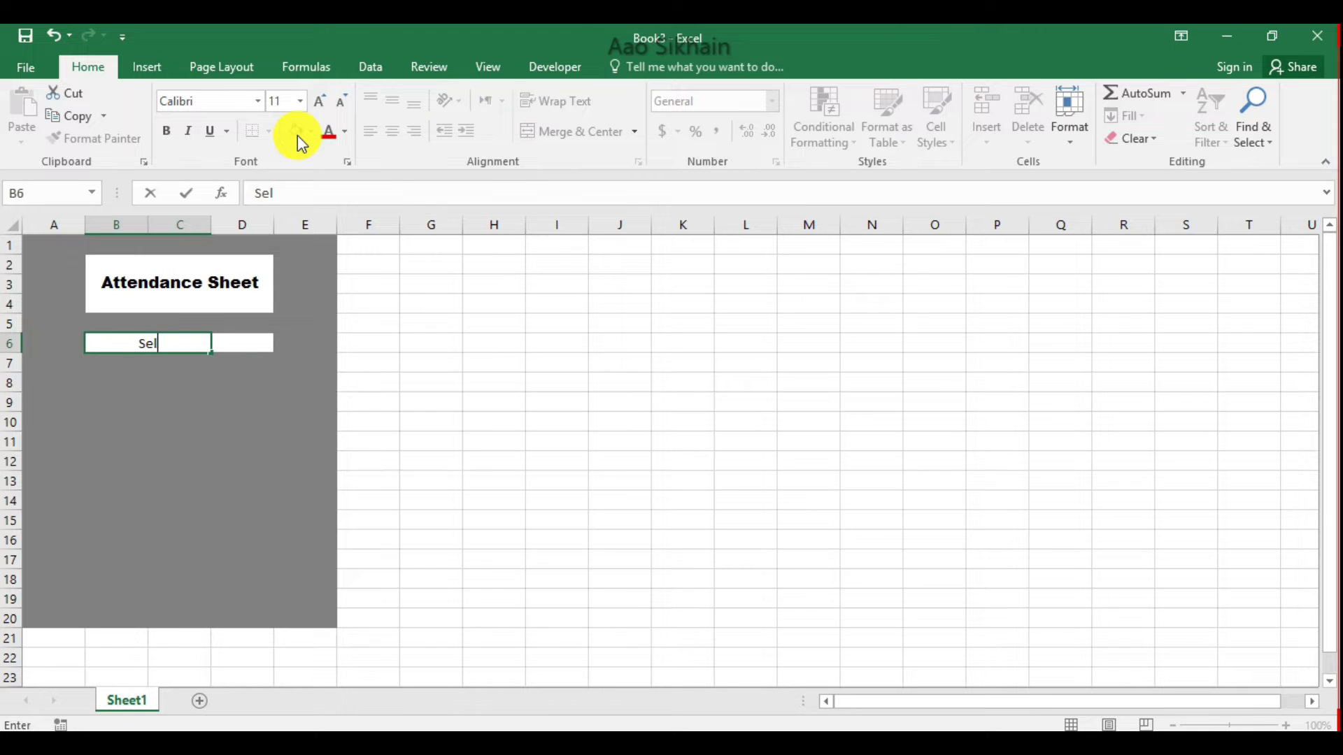
{"action": "key", "text": "Return"}
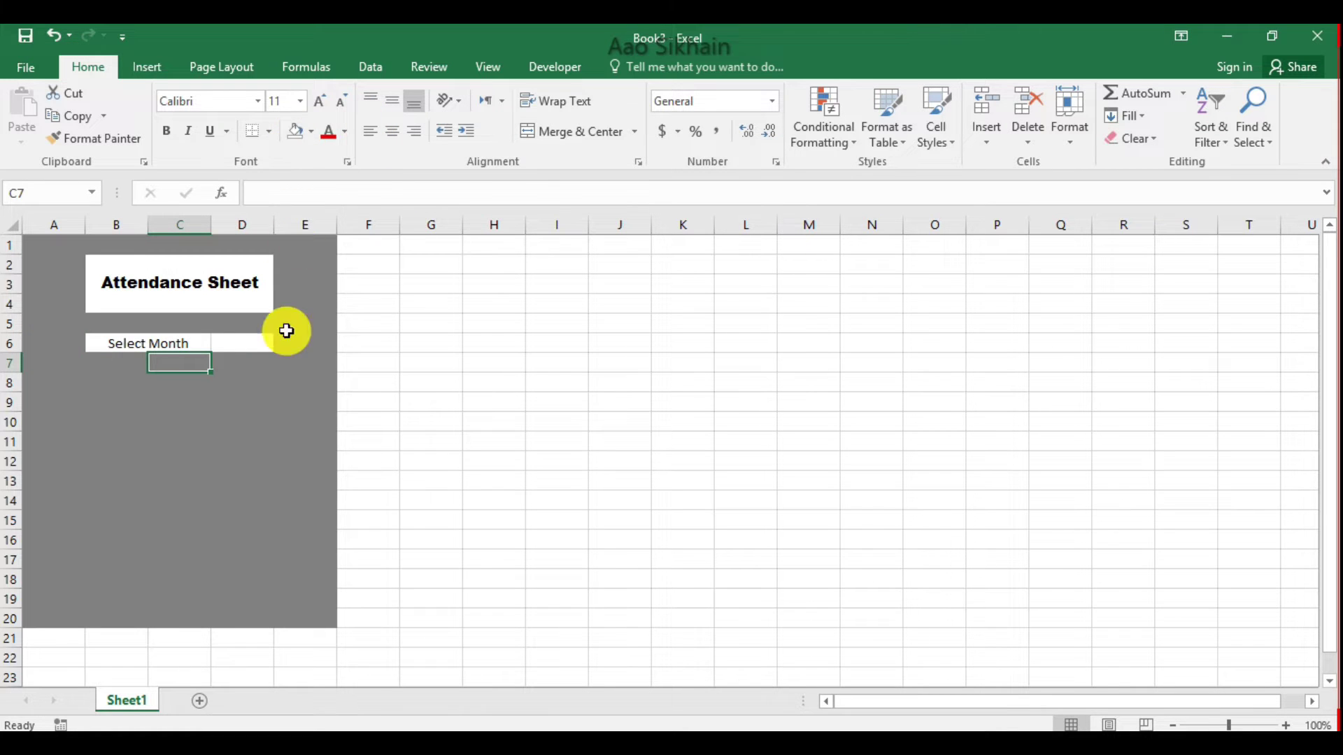
{"action": "left_click", "coordinate": [239, 344]}
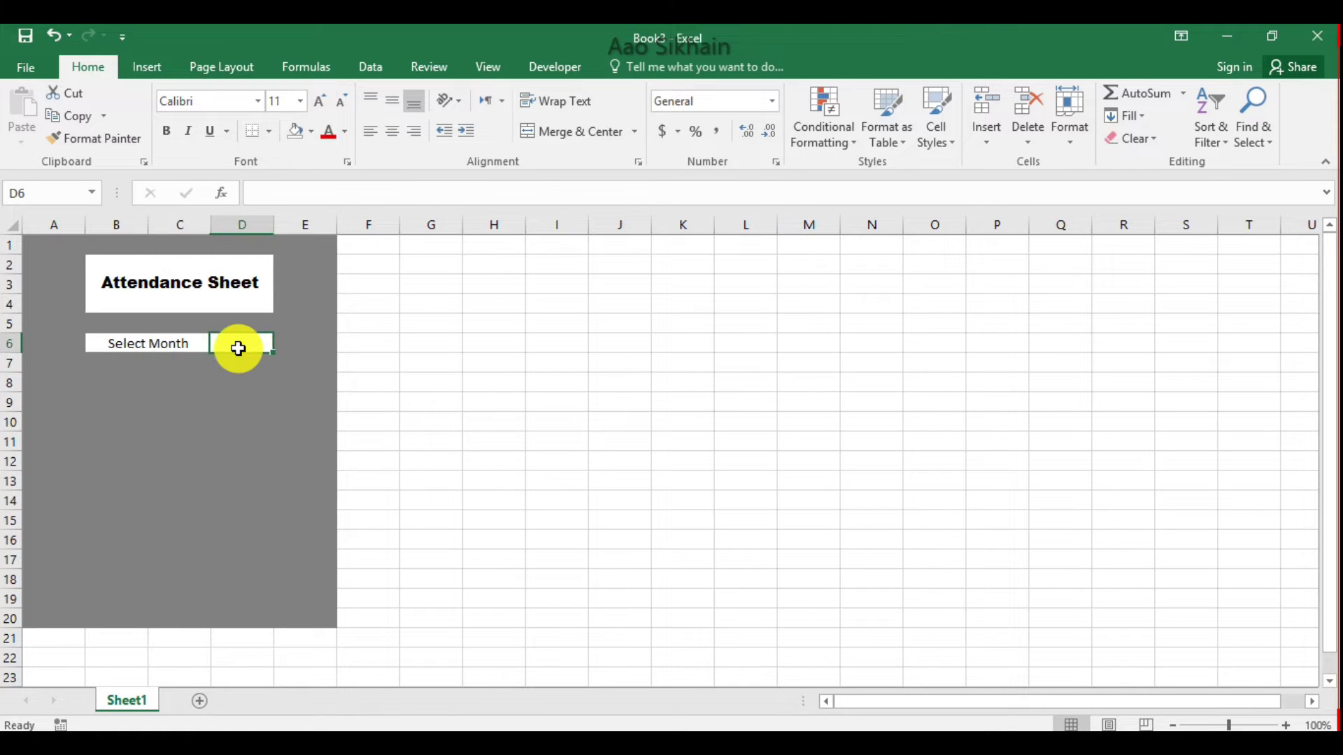
Build an unfilled row in B8:D8, with B8:C8 merged and centered and labelled "Start Date"
{"action": "left_click", "coordinate": [125, 380]}
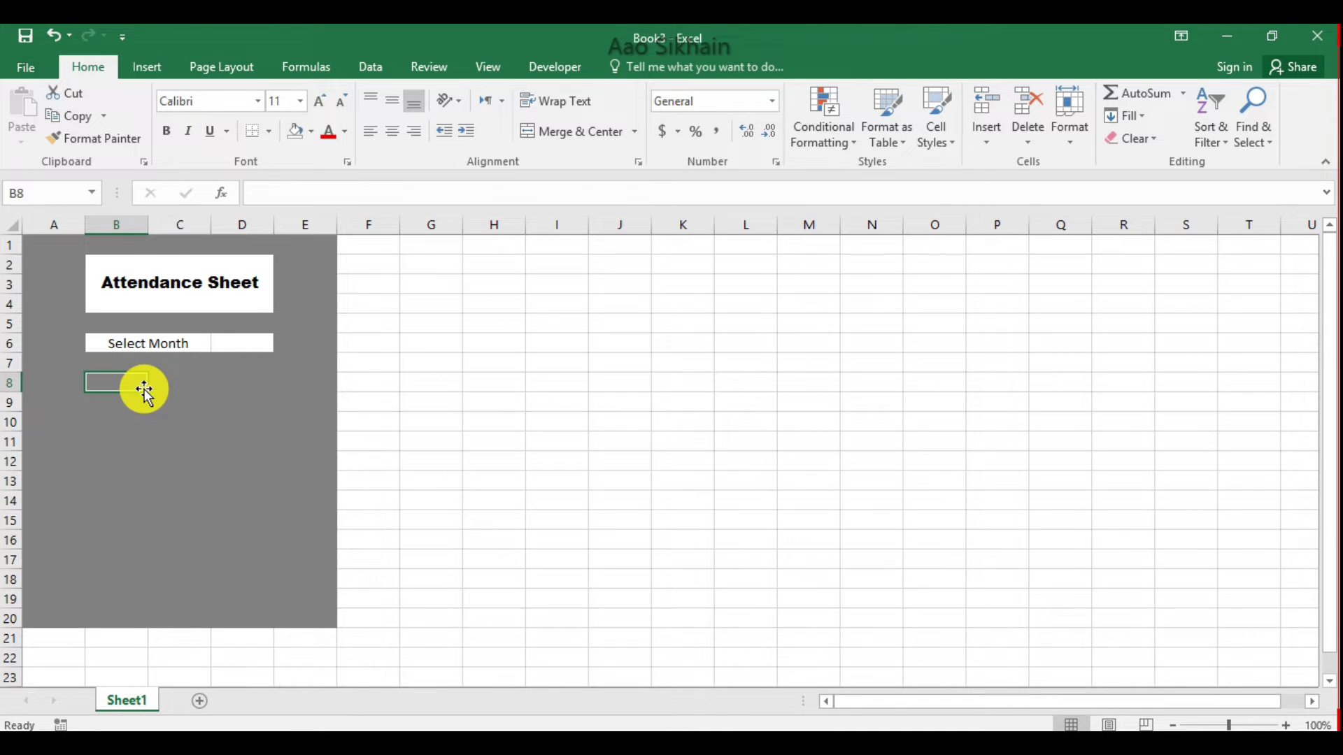
{"action": "key", "text": "shift+Right"}
{"action": "left_click", "coordinate": [552, 131]}
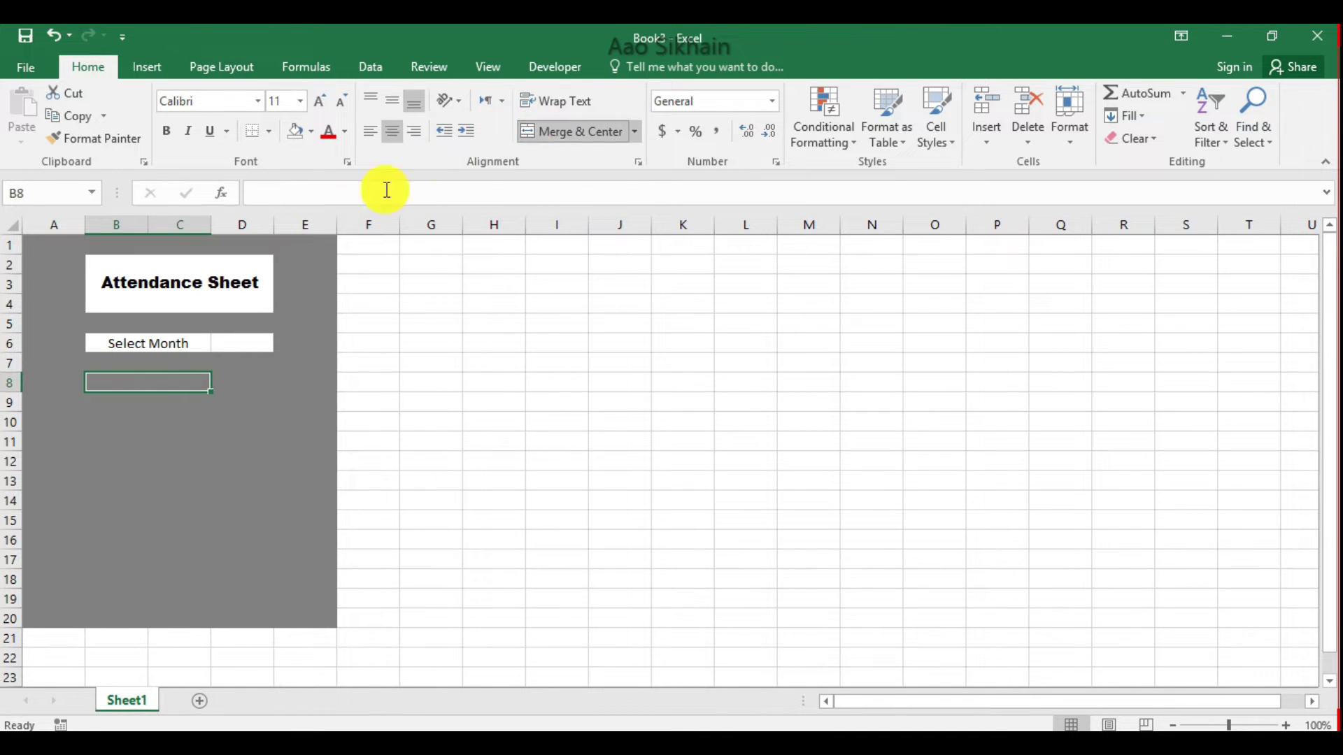
{"action": "left_click", "coordinate": [298, 137]}
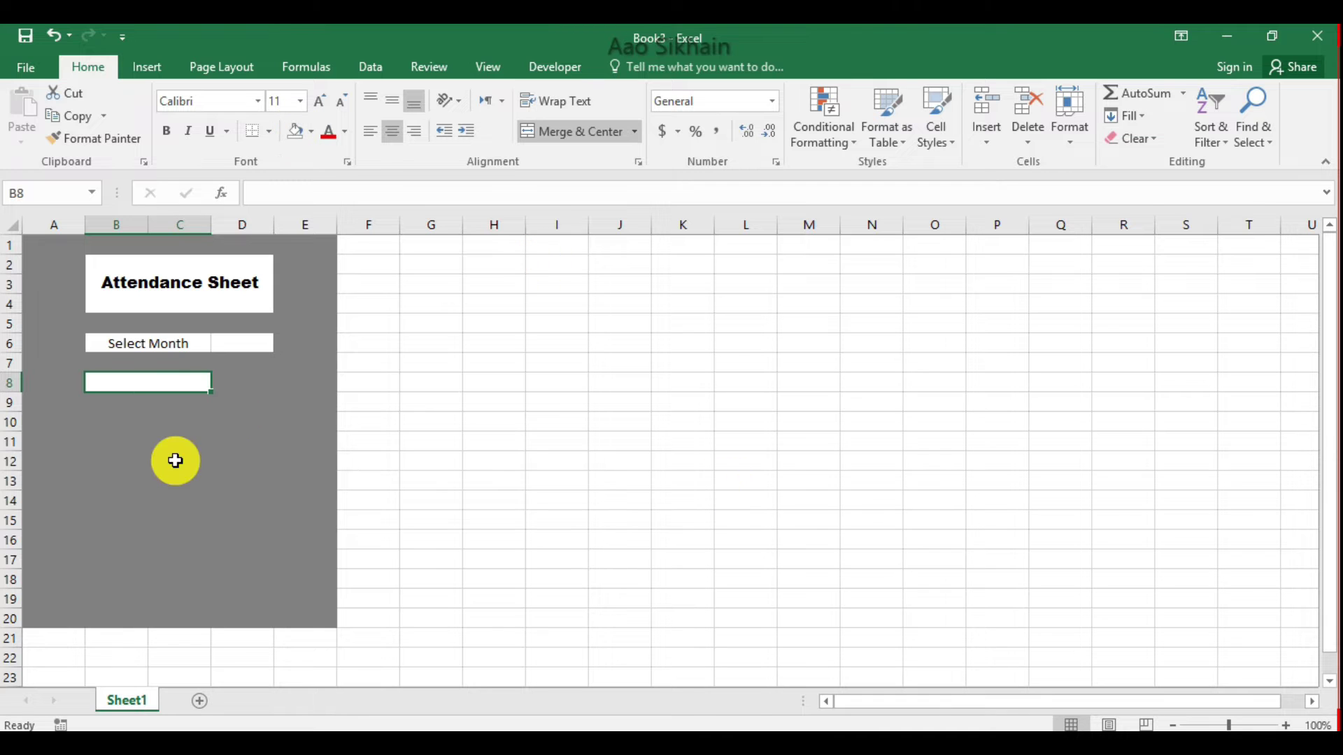
{"action": "type", "text": "Start Date"}
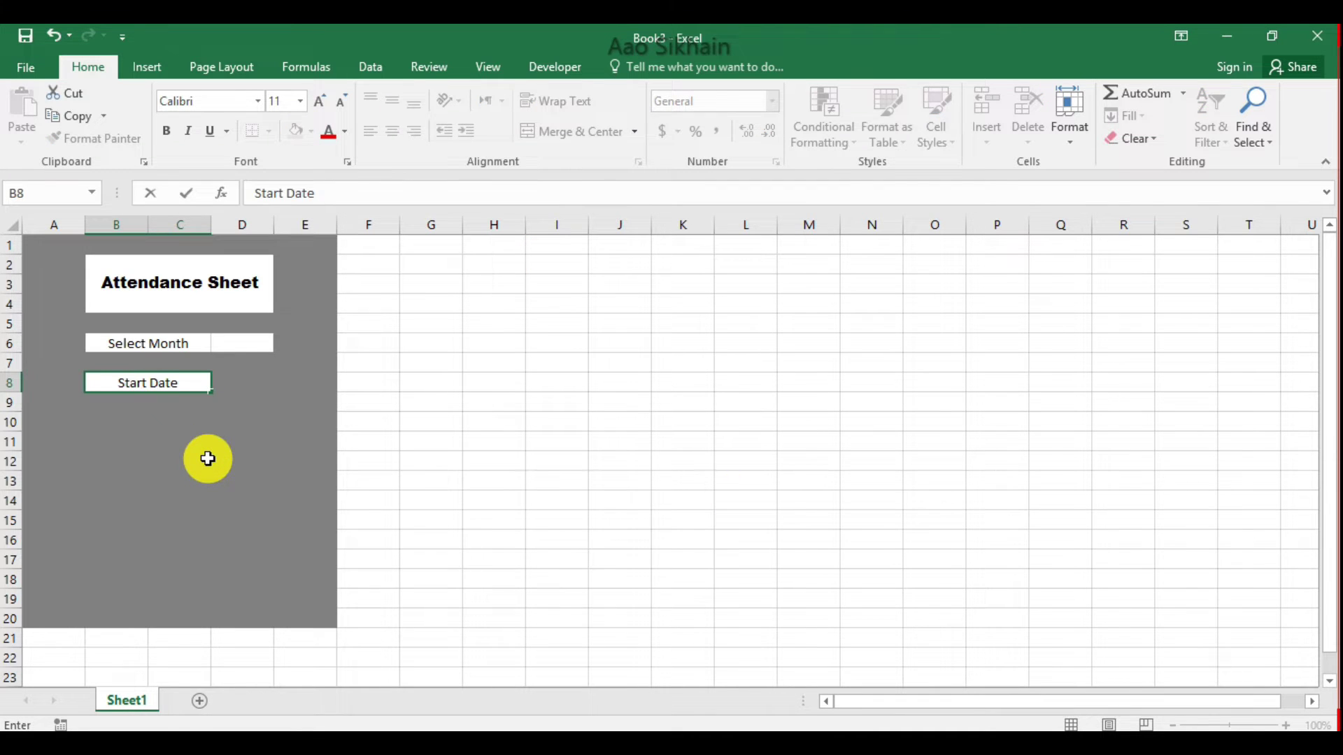
{"action": "key", "text": "Tab"}
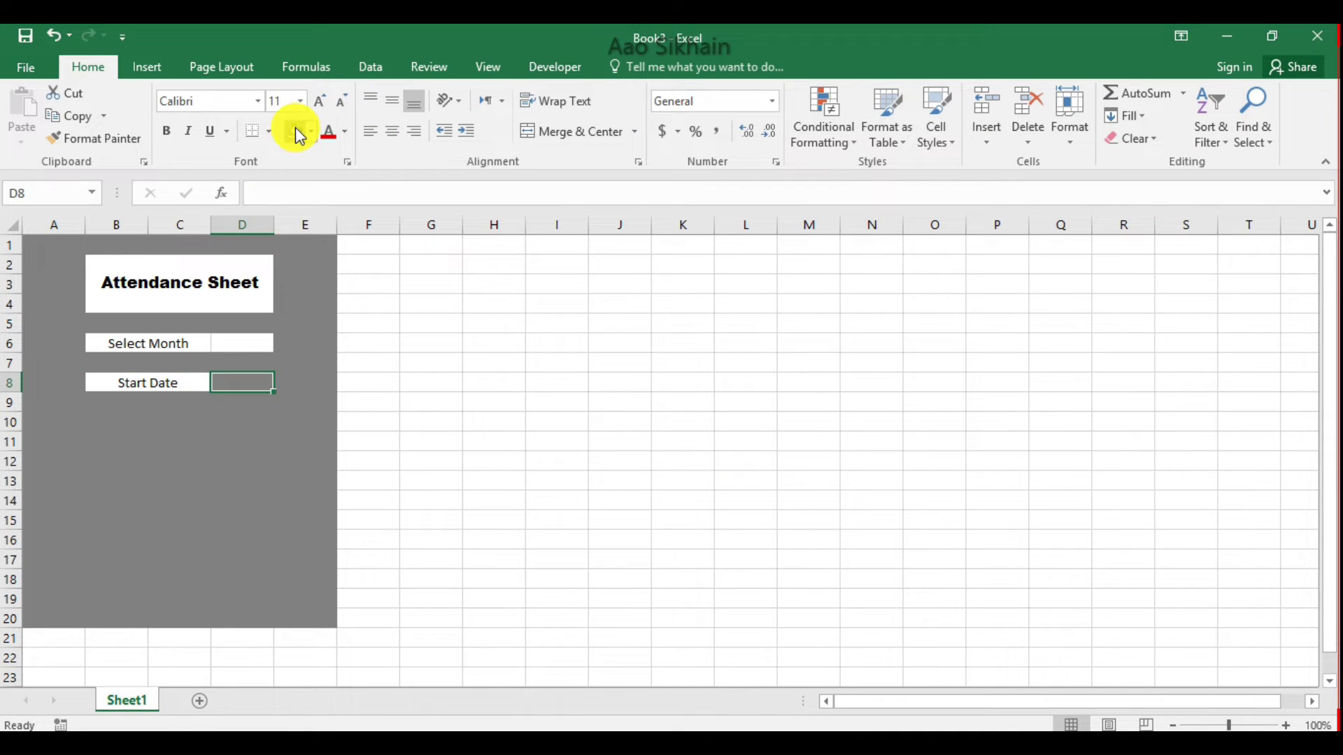
Build an unfilled row in B9:D9, with B9:C9 merged and centered and labelled "End Date"
{"action": "key", "text": "Return"}
{"action": "key", "text": "shift+Right"}
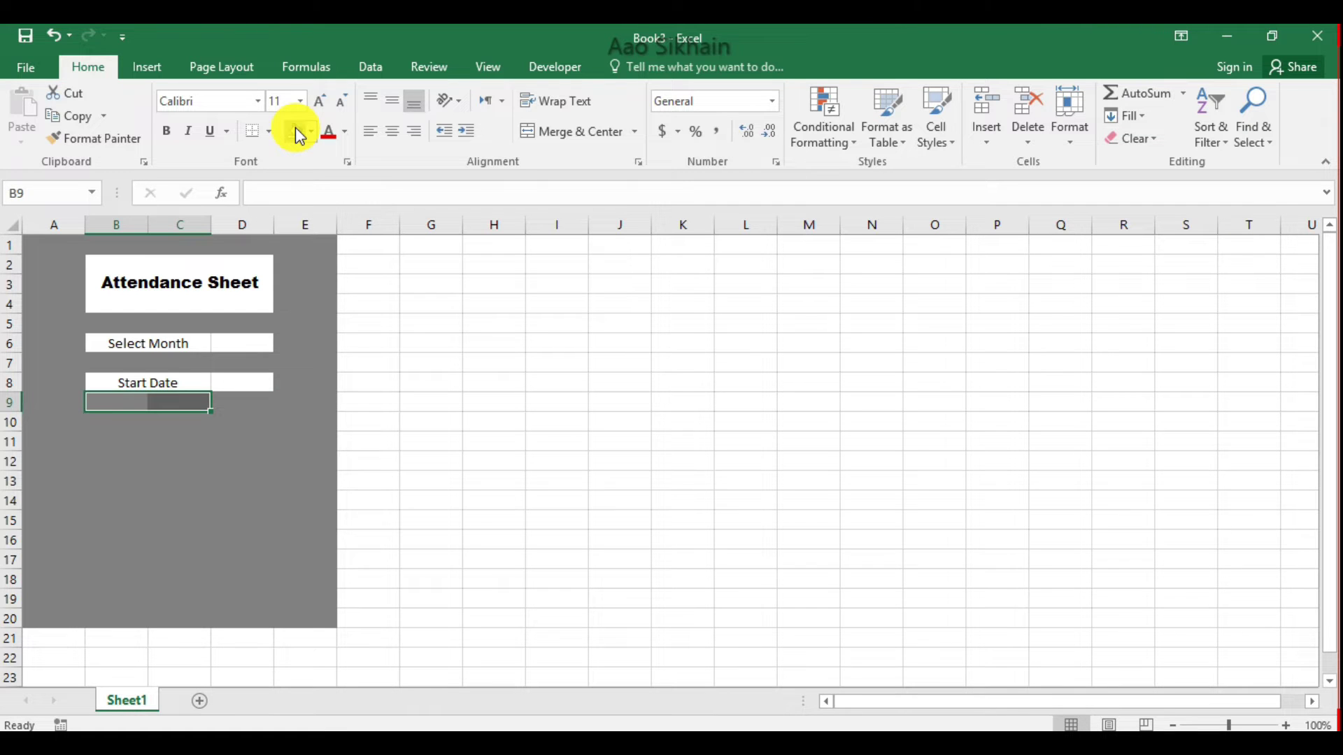
{"action": "left_click", "coordinate": [564, 132]}
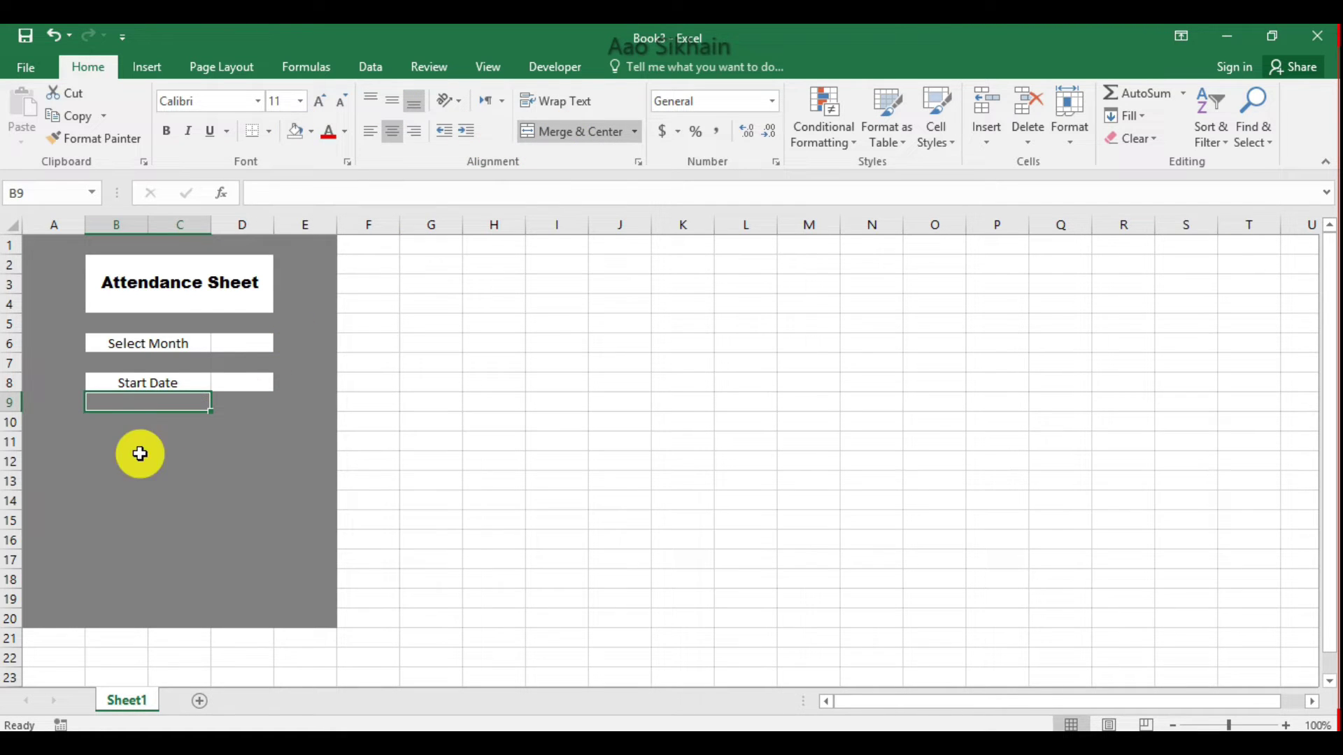
{"action": "left_click", "coordinate": [294, 131]}
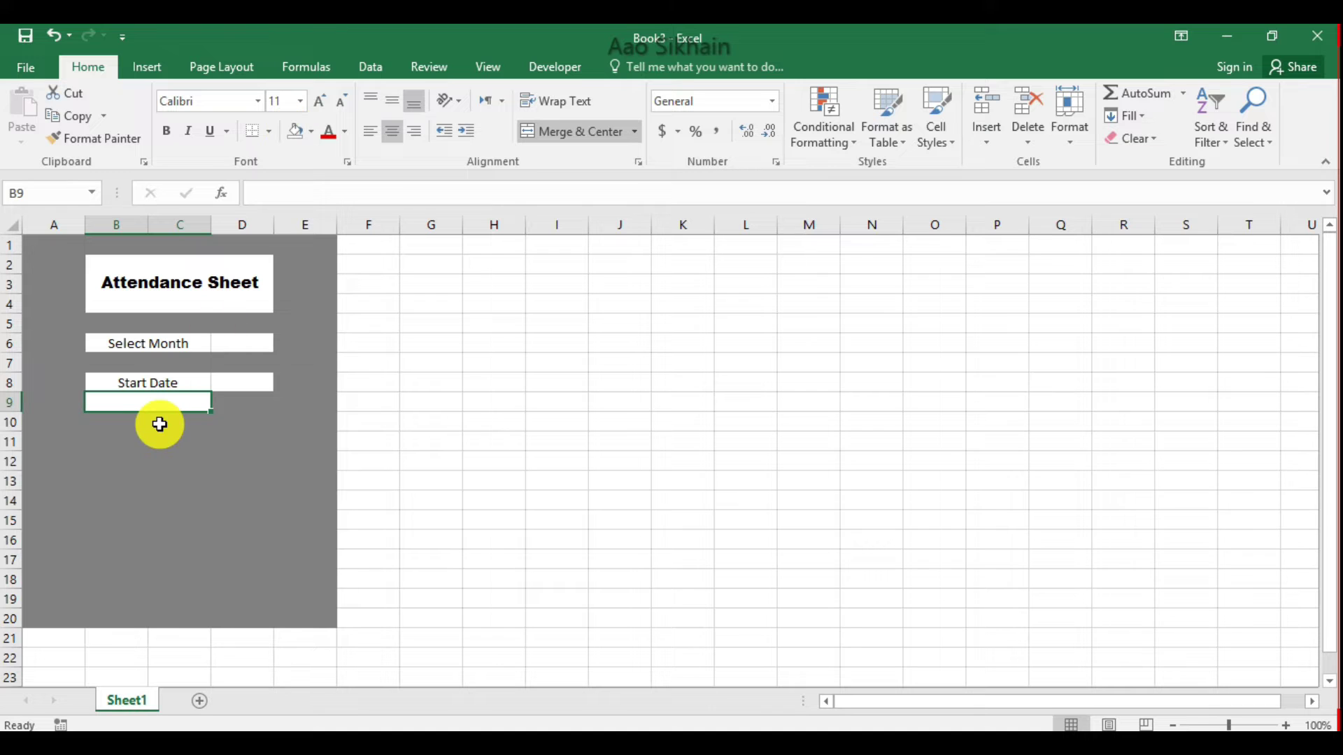
{"action": "type", "text": "End Date"}
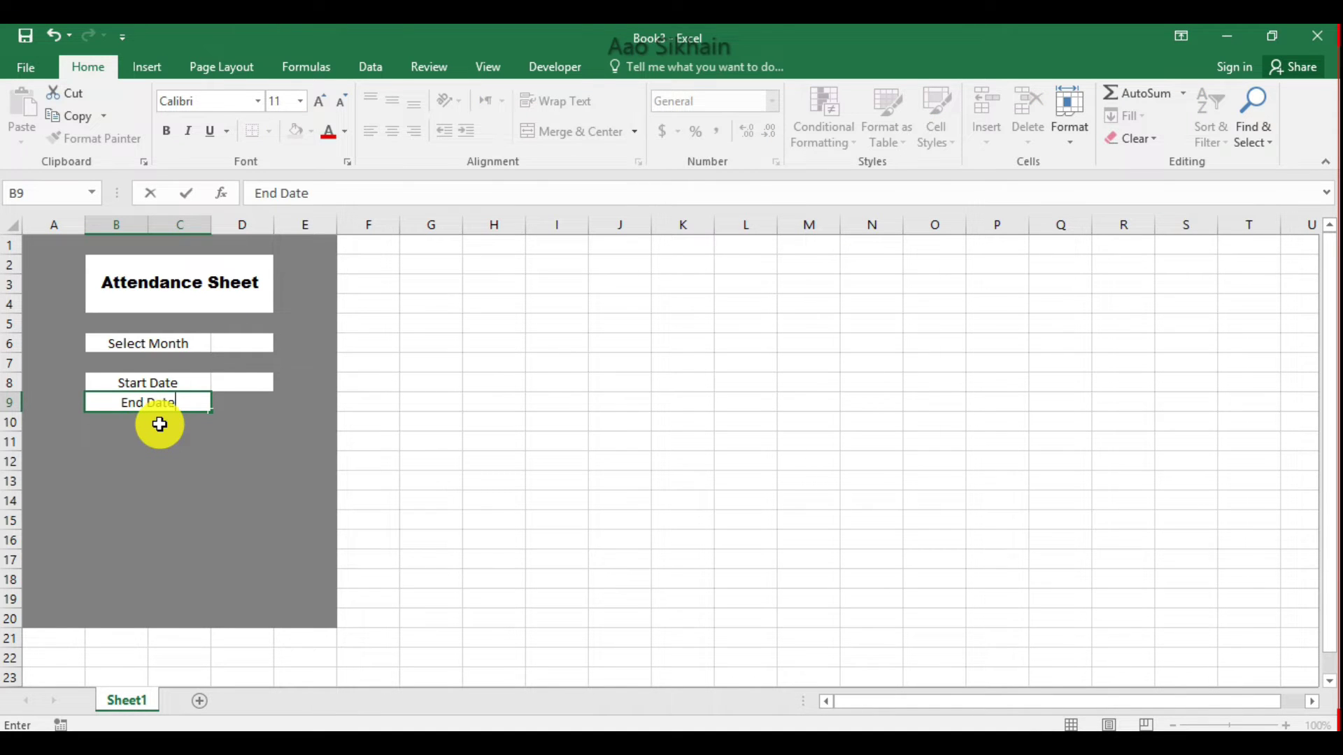
{"action": "key", "text": "Tab"}
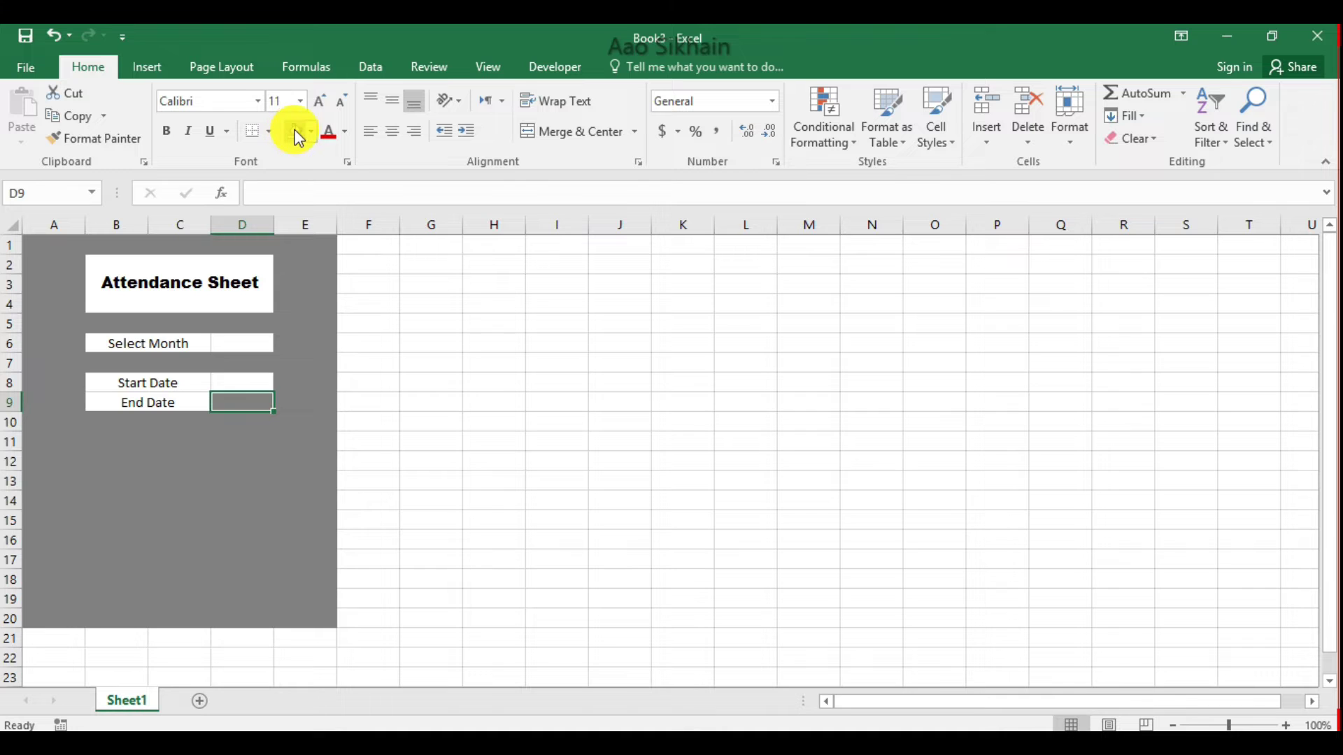
{"action": "left_click", "coordinate": [114, 459]}
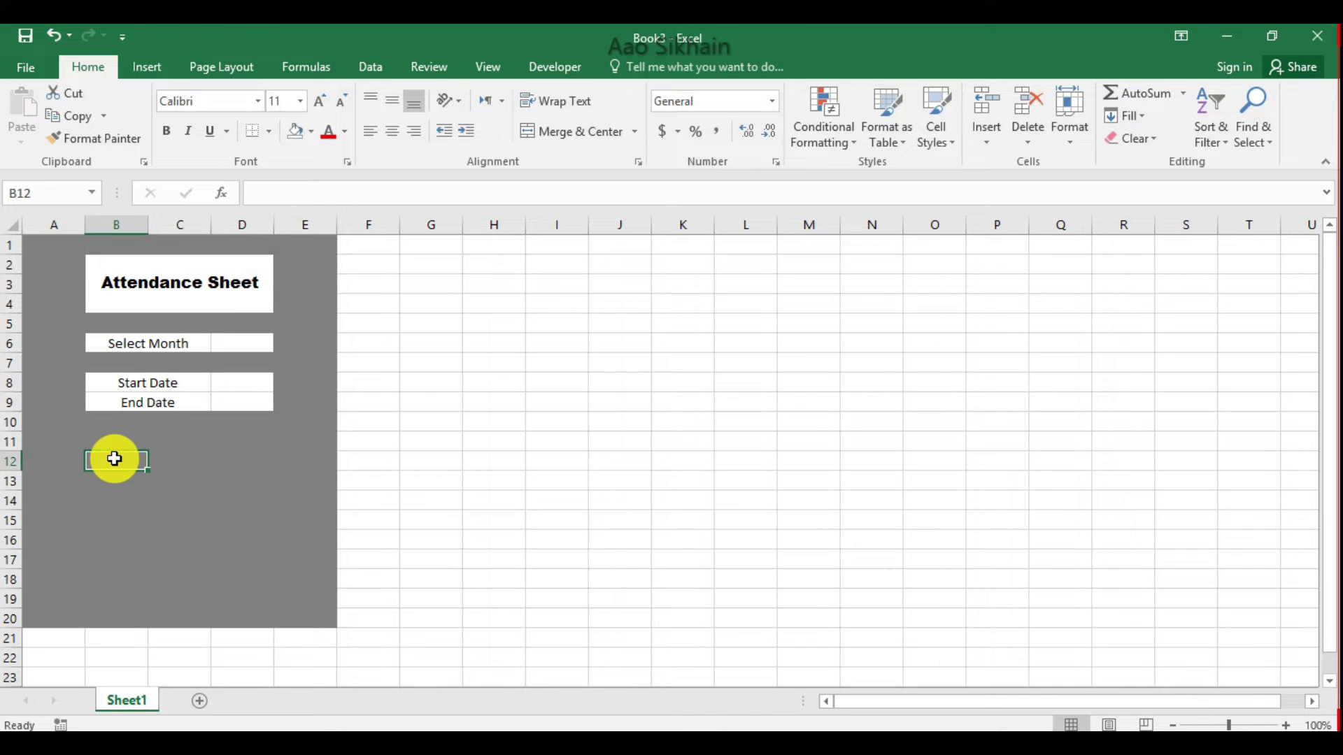
Build an unfilled row in B12:D12, with B12:C12 merged and centered
{"action": "key", "text": "shift+Right"}
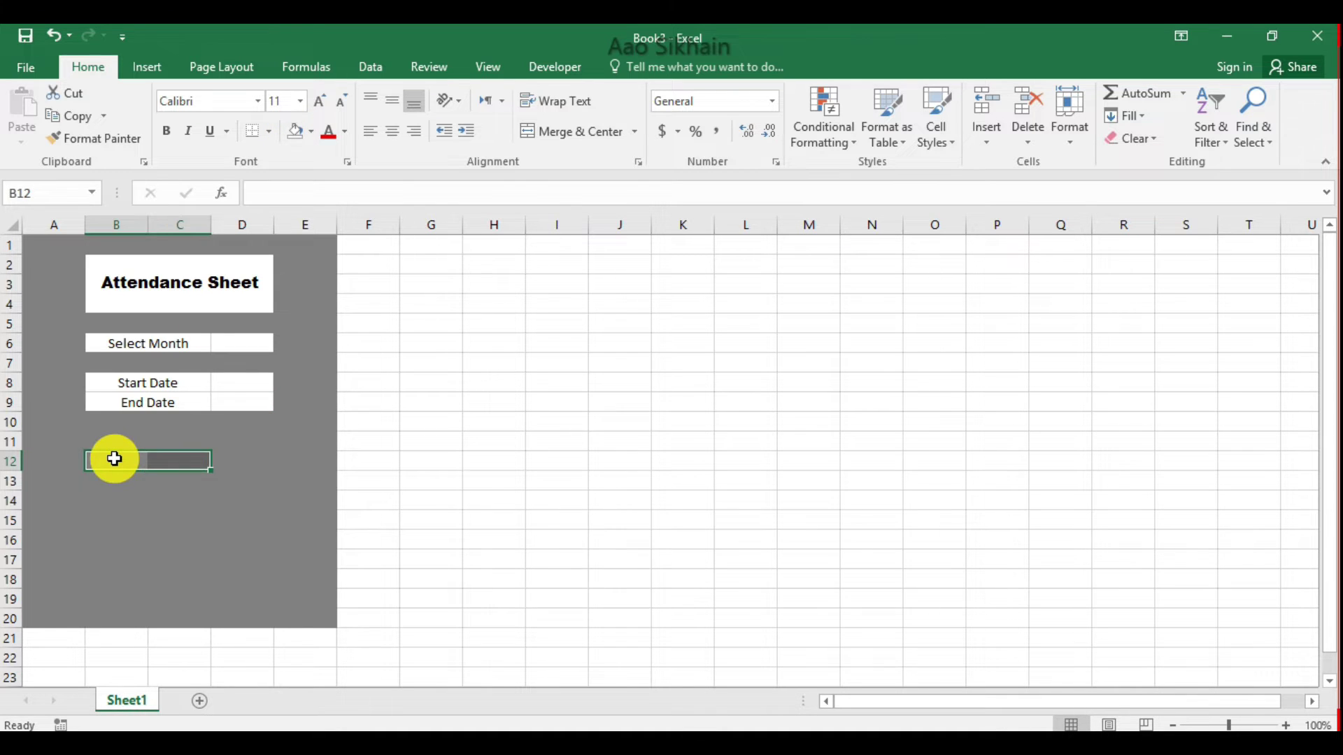
{"action": "left_click", "coordinate": [567, 139]}
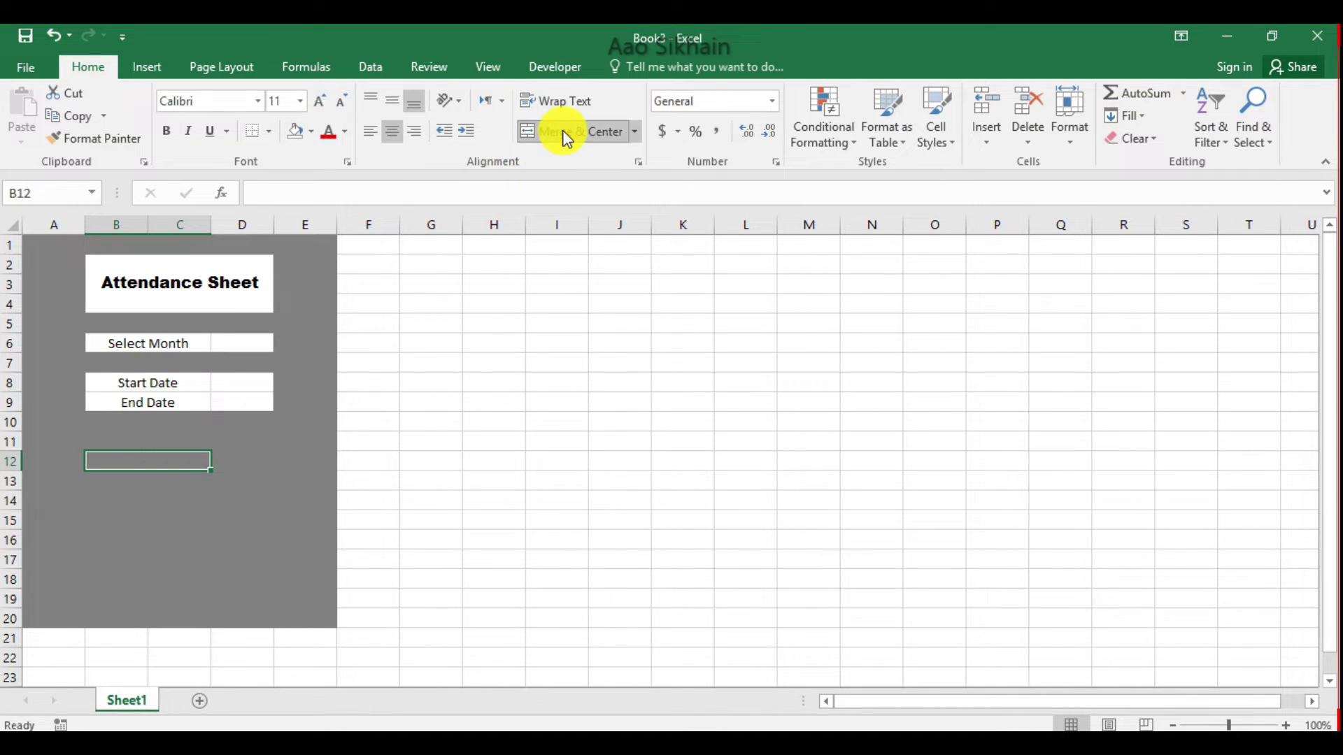
{"action": "left_click", "coordinate": [288, 134]}
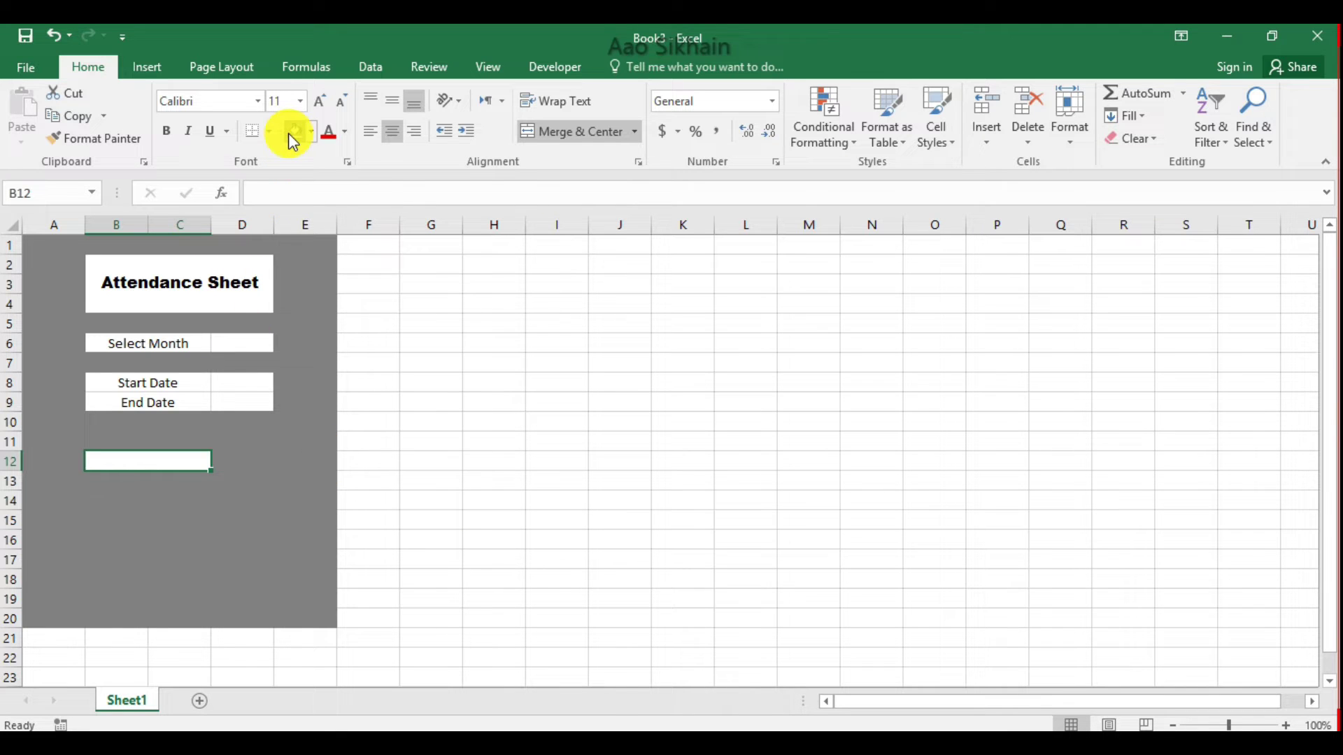
{"action": "left_click", "coordinate": [229, 466]}
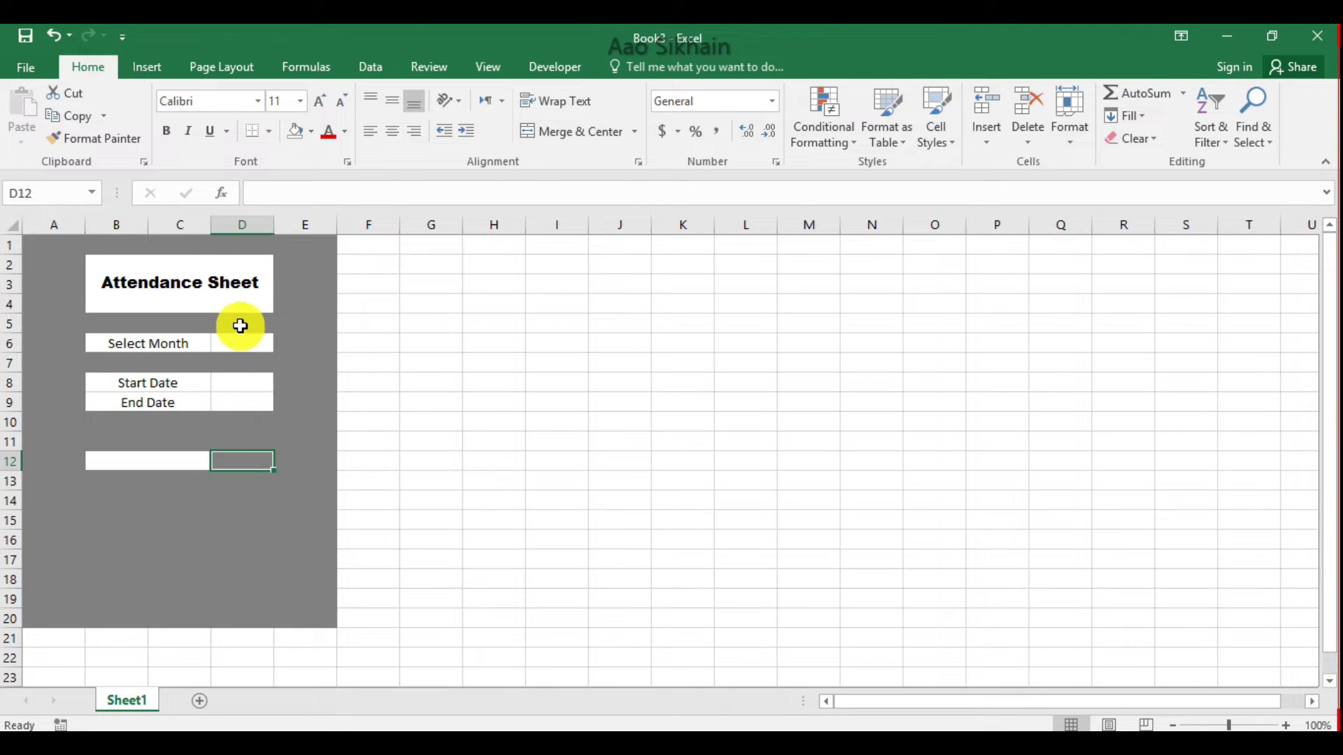
{"action": "left_click", "coordinate": [298, 135]}
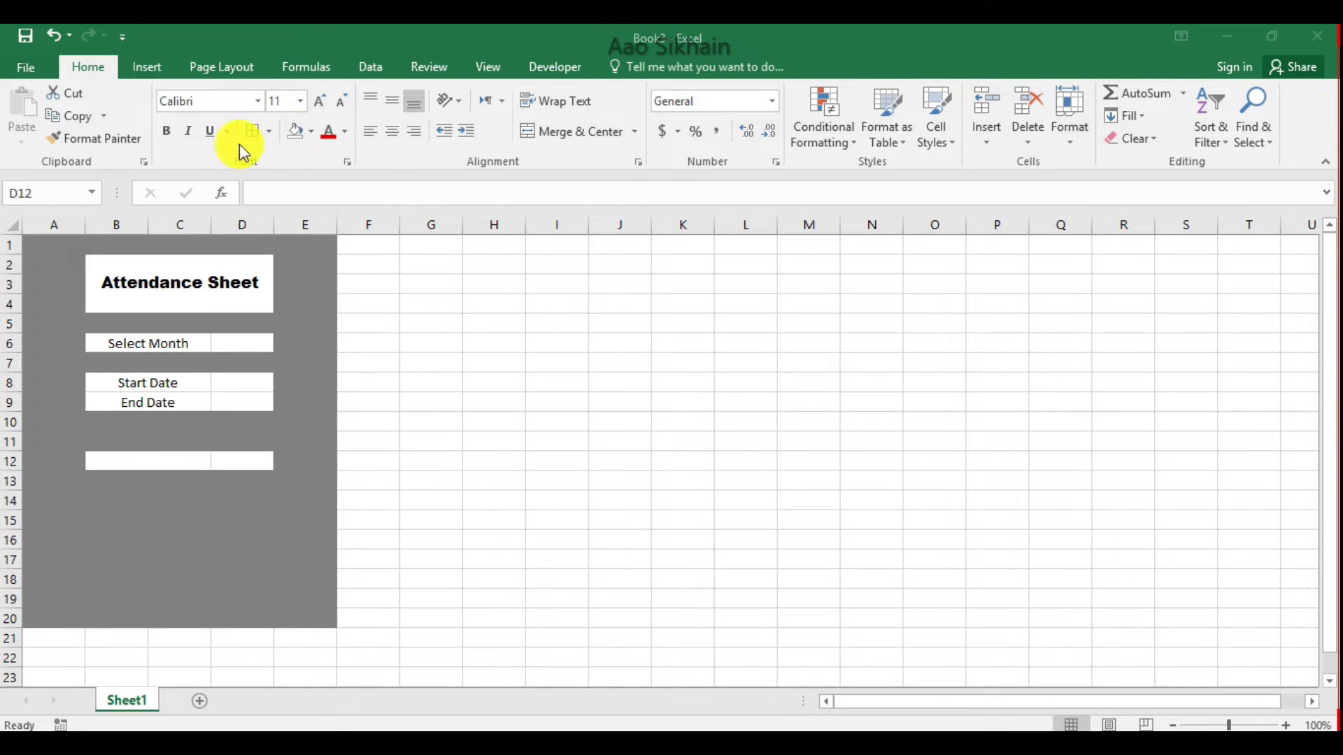
Apply all borders to the title block, the Select Month row, the Start and End Date rows, and B12:D12
{"action": "left_click", "coordinate": [199, 283]}
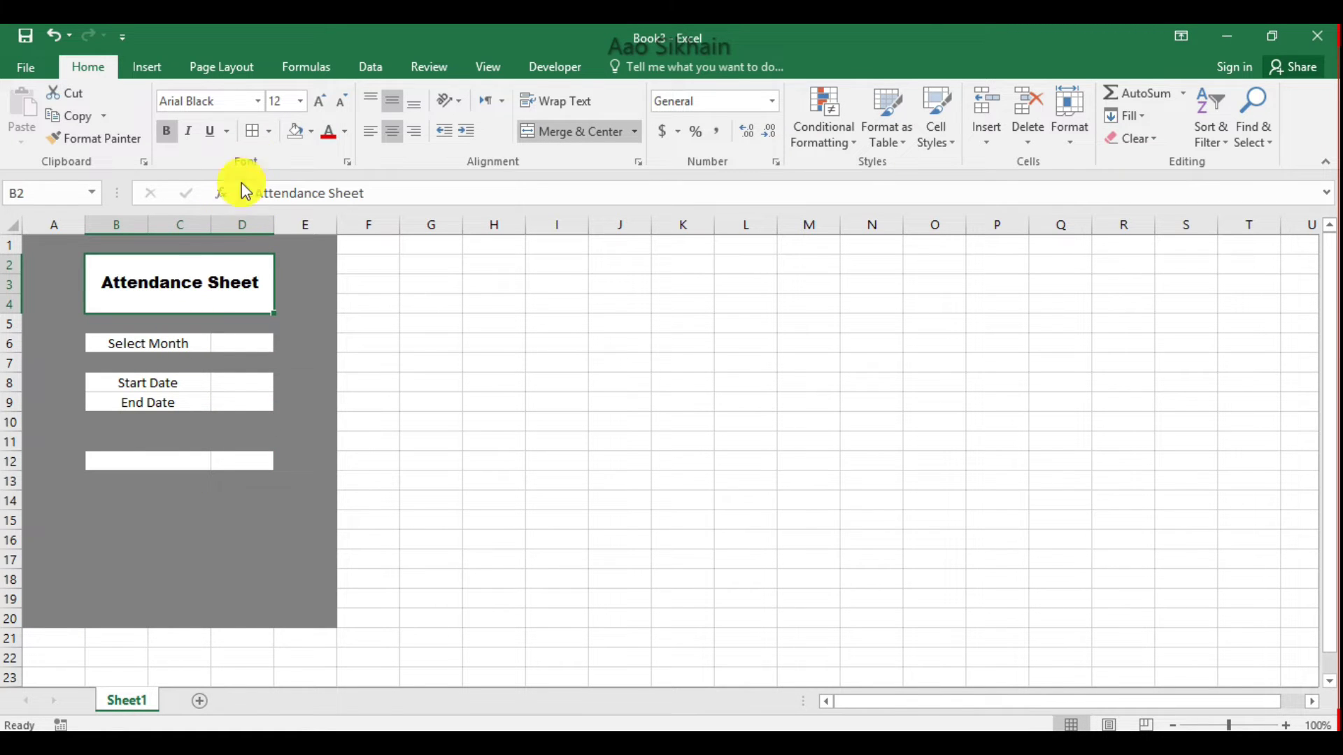
{"action": "left_click_drag", "start_coordinate": [163, 336], "coordinate": [229, 347]}
{"action": "left_click", "coordinate": [247, 136]}
{"action": "left_click_drag", "start_coordinate": [166, 382], "coordinate": [226, 407]}
{"action": "left_click", "coordinate": [253, 138]}
{"action": "left_click_drag", "start_coordinate": [164, 461], "coordinate": [246, 460]}
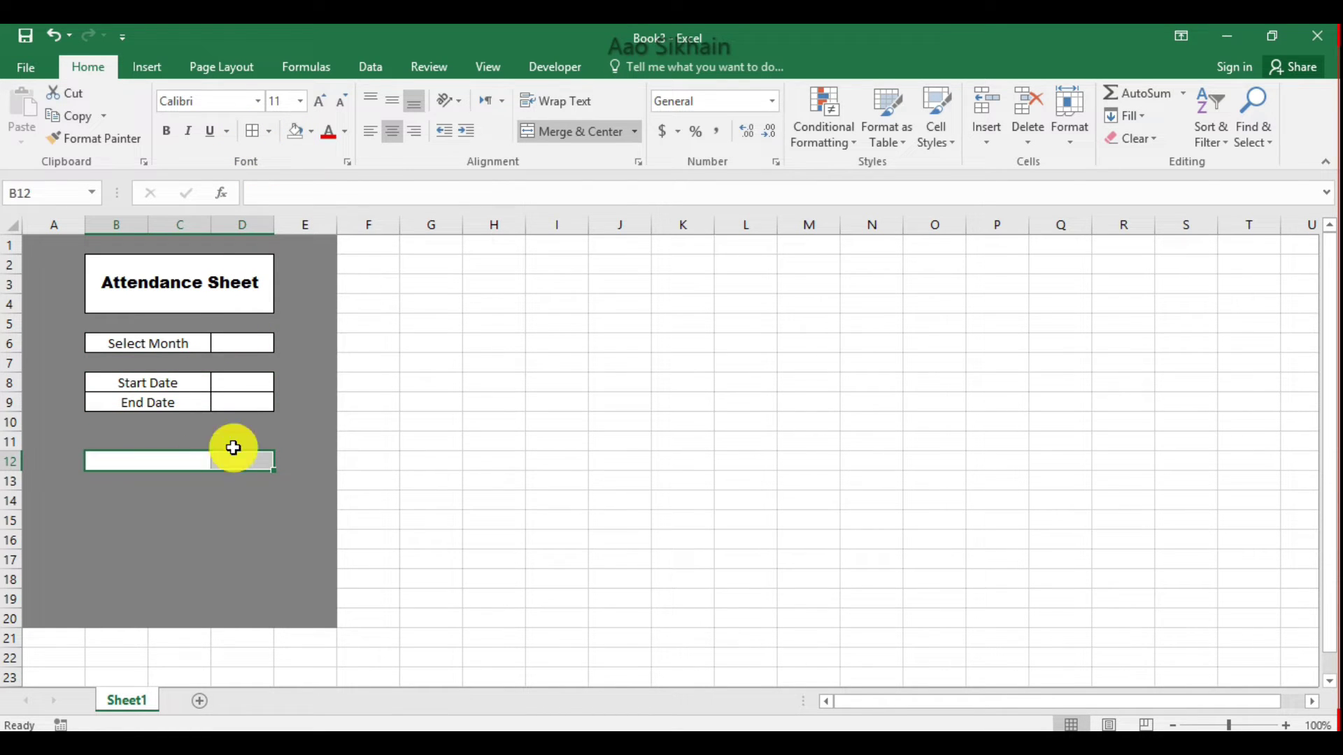
{"action": "left_click", "coordinate": [253, 133]}
Enter the label "Select Year" in the merged cell B12
{"action": "left_click", "coordinate": [152, 459]}
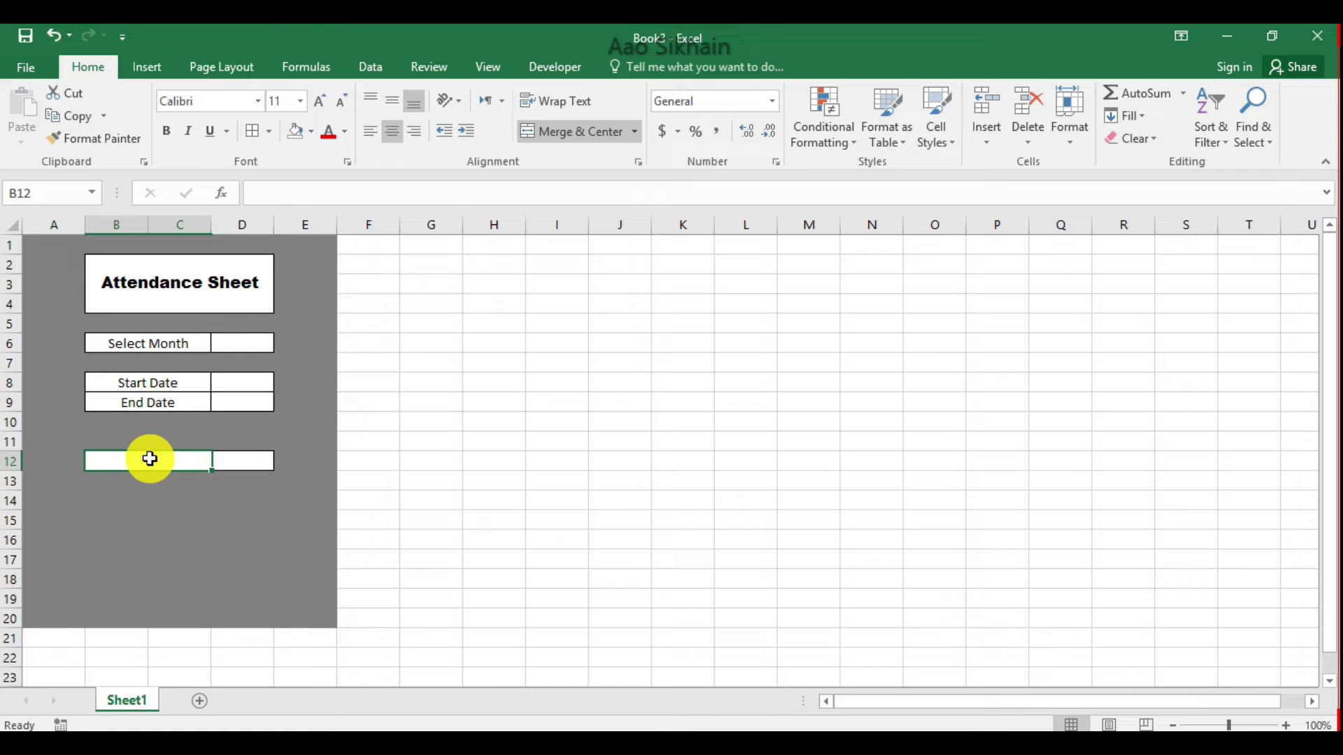
{"action": "type", "text": "S"}
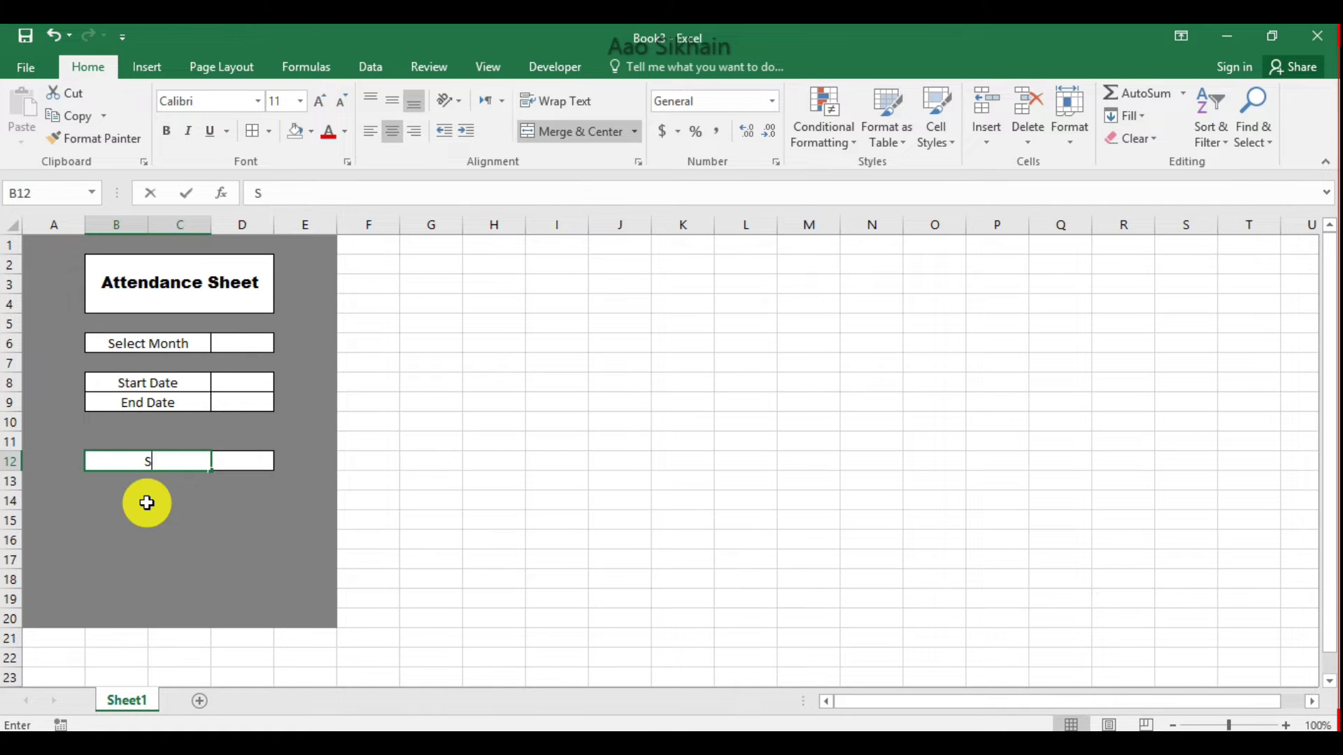
{"action": "type", "text": "elect Year"}
{"action": "key", "text": "Return"}
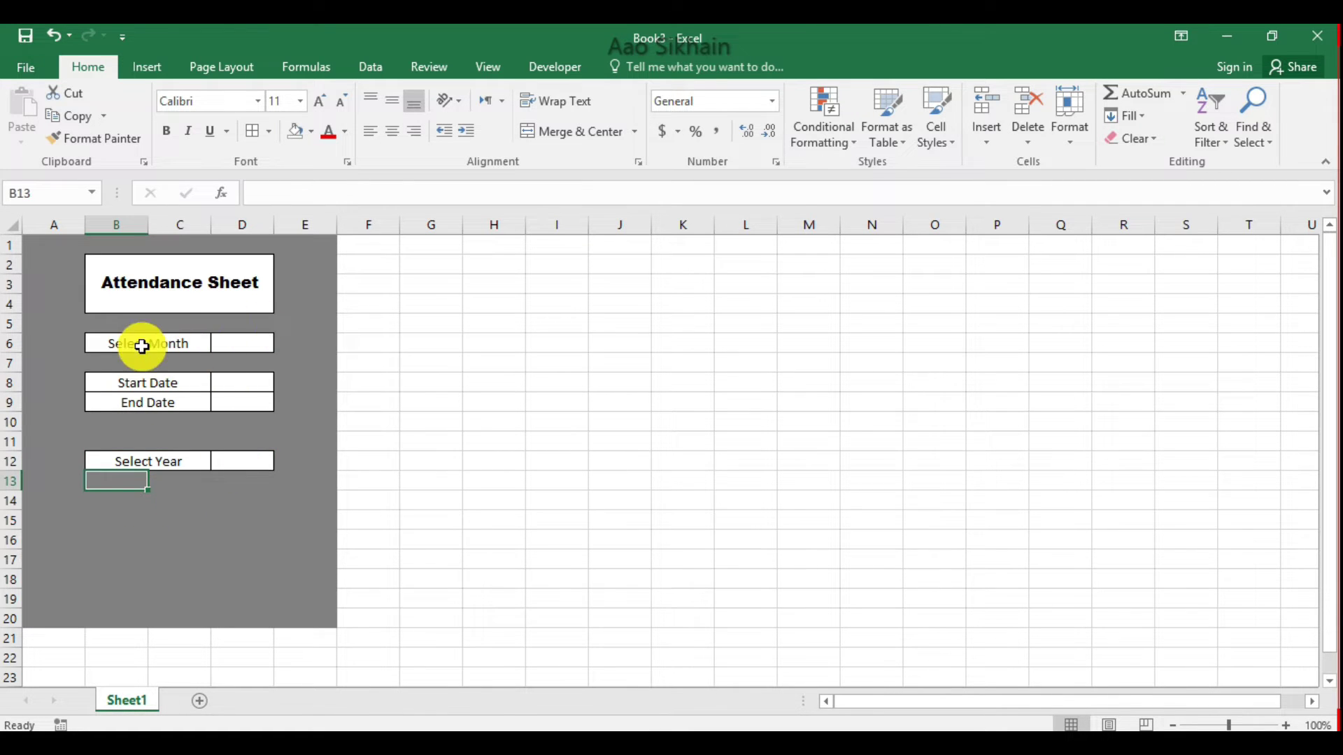
Add a new worksheet, fill A1:A12 with the months January to December, and widen column A to fit
{"action": "left_click", "coordinate": [244, 342]}
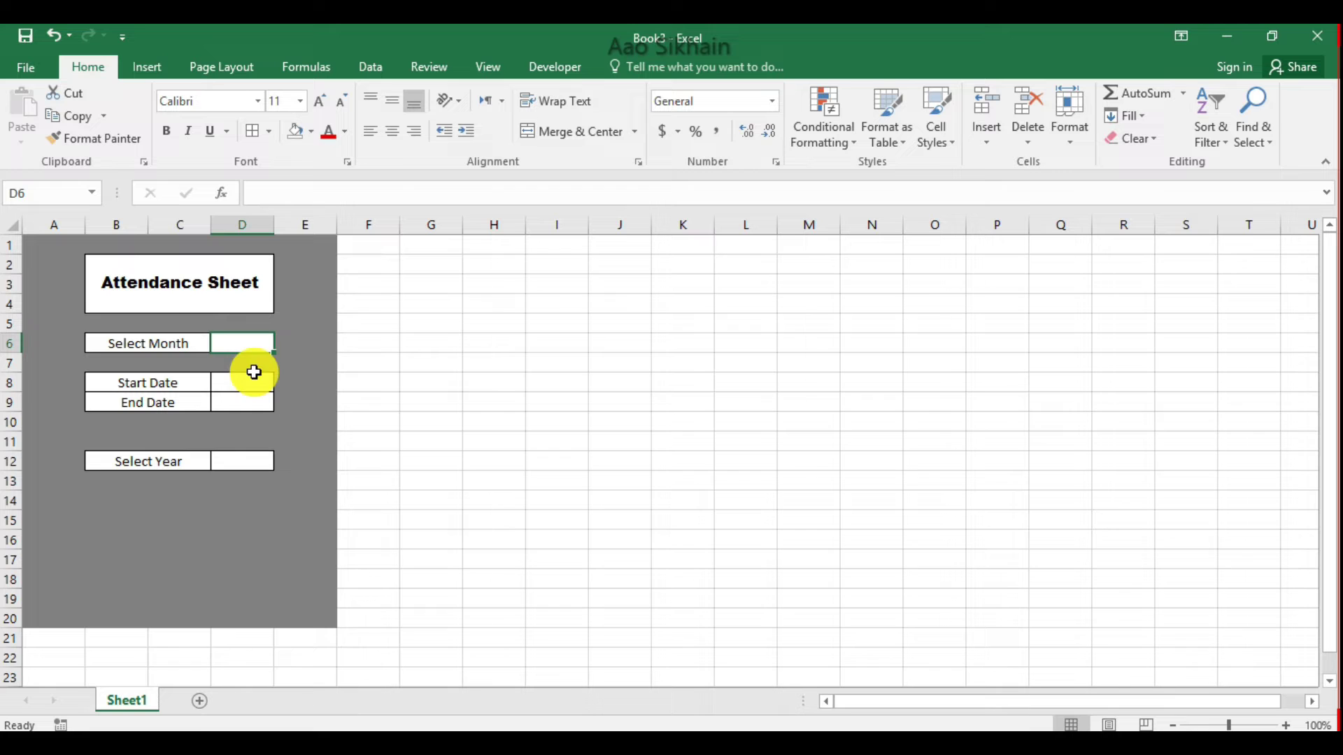
{"action": "left_click", "coordinate": [199, 701]}
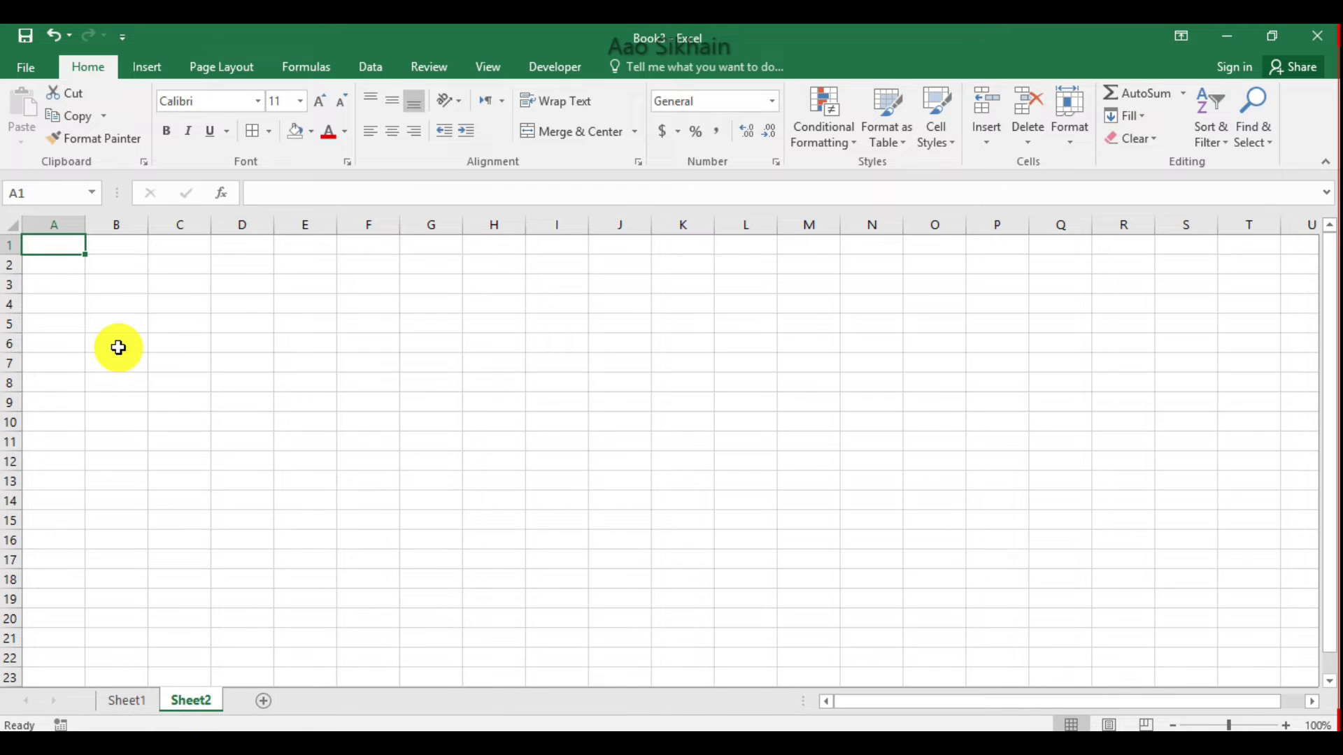
{"action": "type", "text": "Janua"}
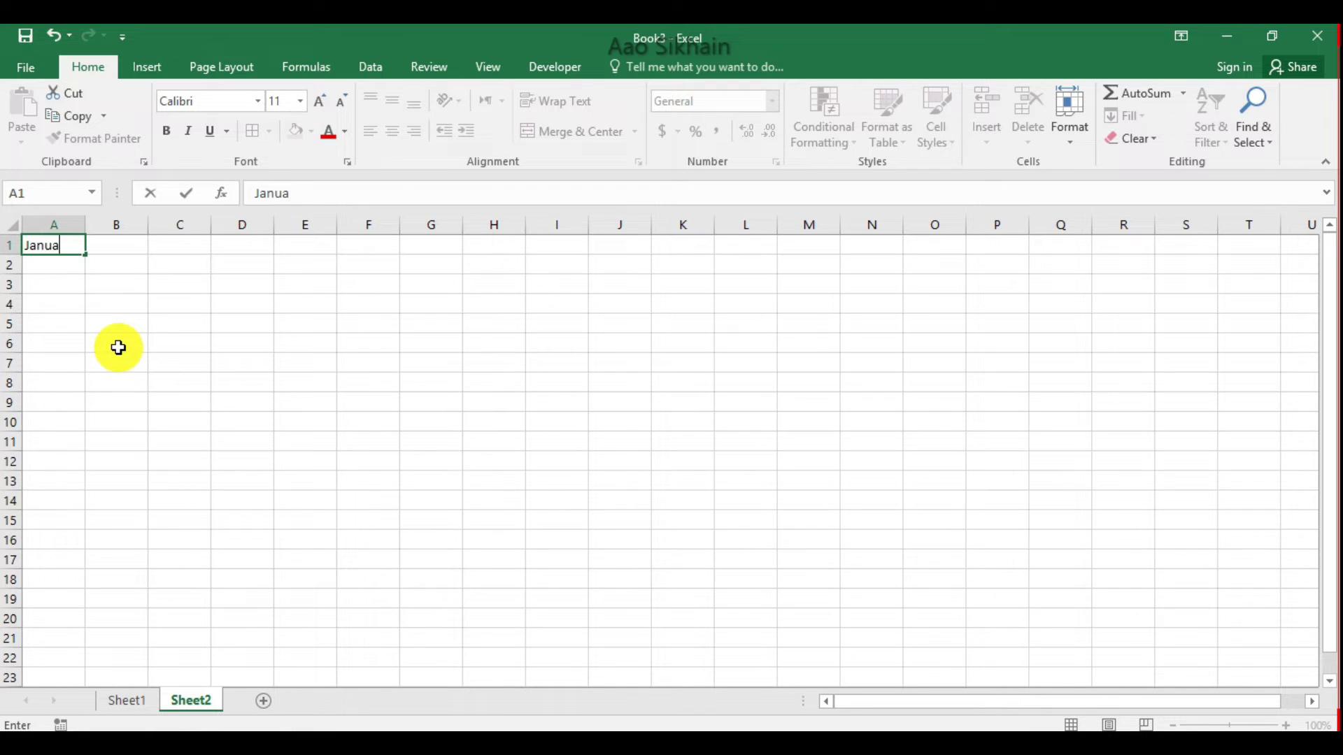
{"action": "type", "text": "ry"}
{"action": "key", "text": "Return"}
{"action": "left_click", "coordinate": [77, 249]}
{"action": "left_click_drag", "start_coordinate": [85, 256], "coordinate": [73, 470]}
{"action": "left_click_drag", "start_coordinate": [86, 224], "coordinate": [113, 224]}
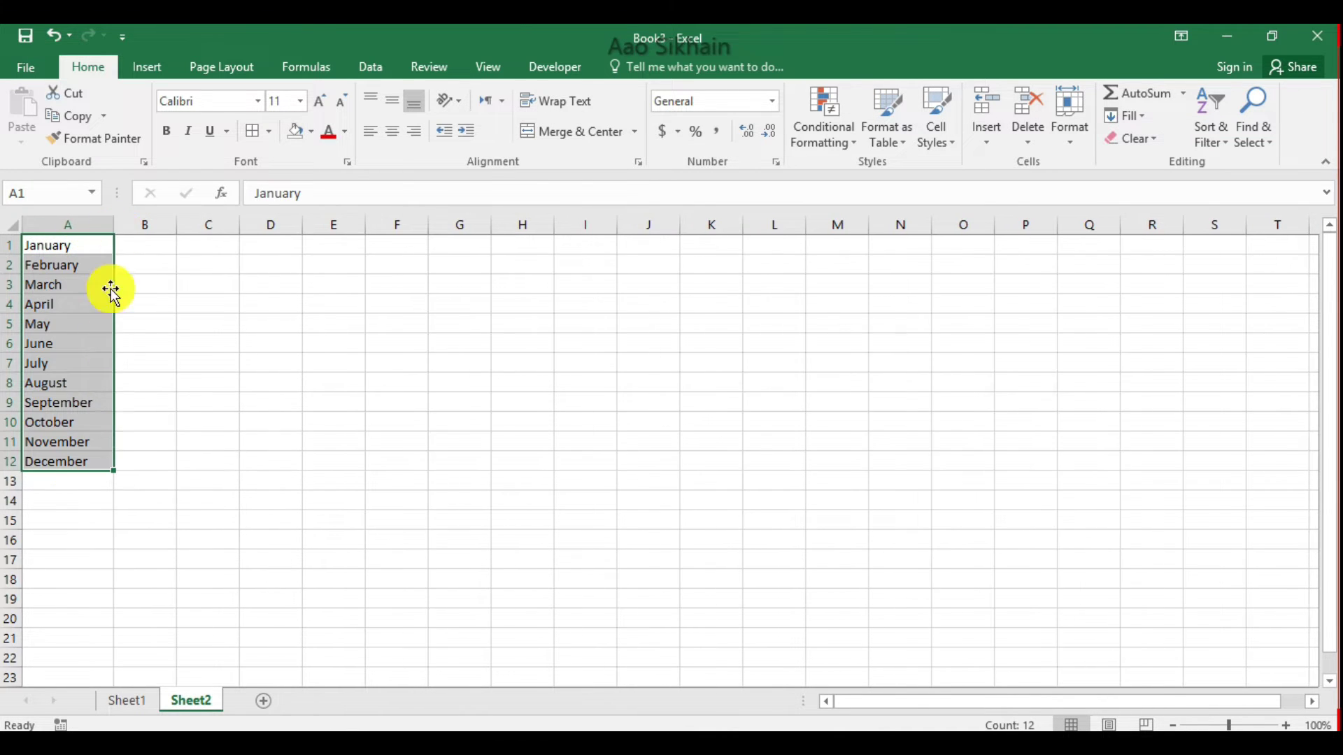
{"action": "left_click", "coordinate": [165, 420]}
Add list data validation to cell D6 on Sheet1, using Sheet2!$A$1:$A$12 as the source
{"action": "left_click", "coordinate": [128, 701]}
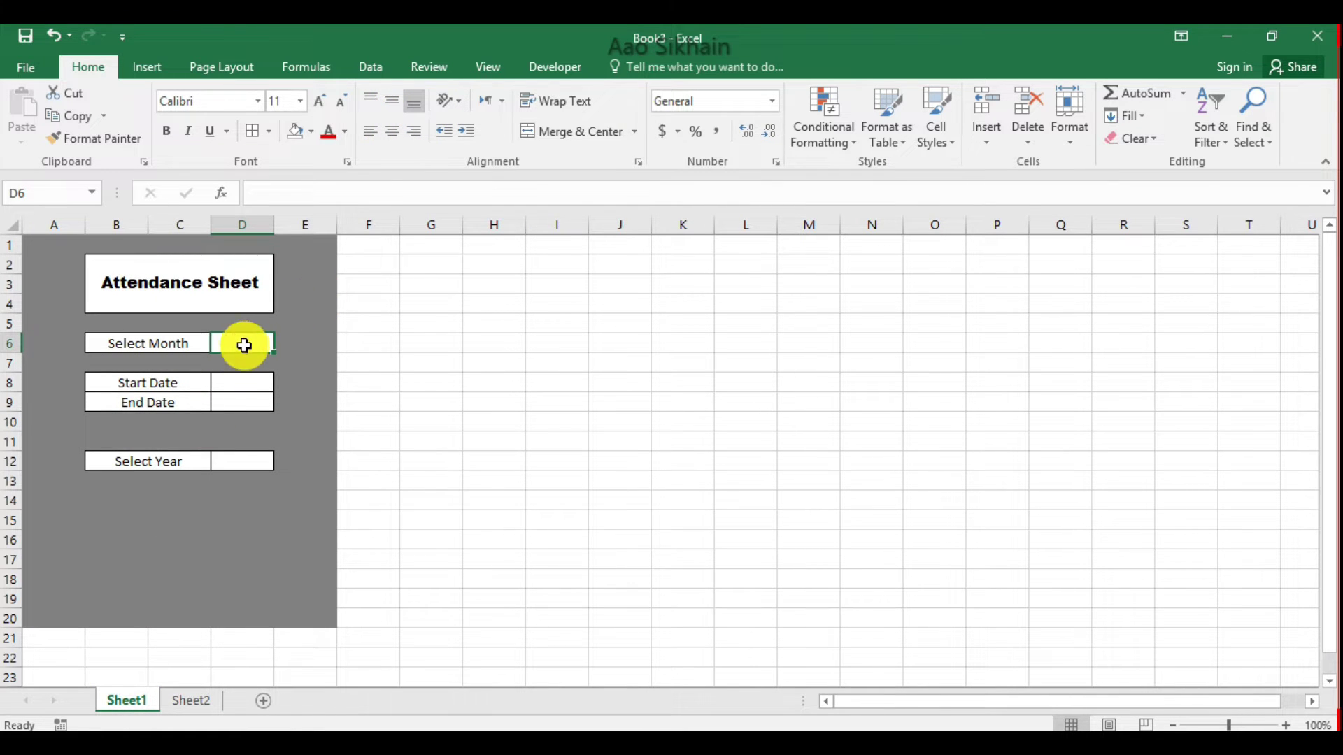
{"action": "left_click", "coordinate": [372, 69]}
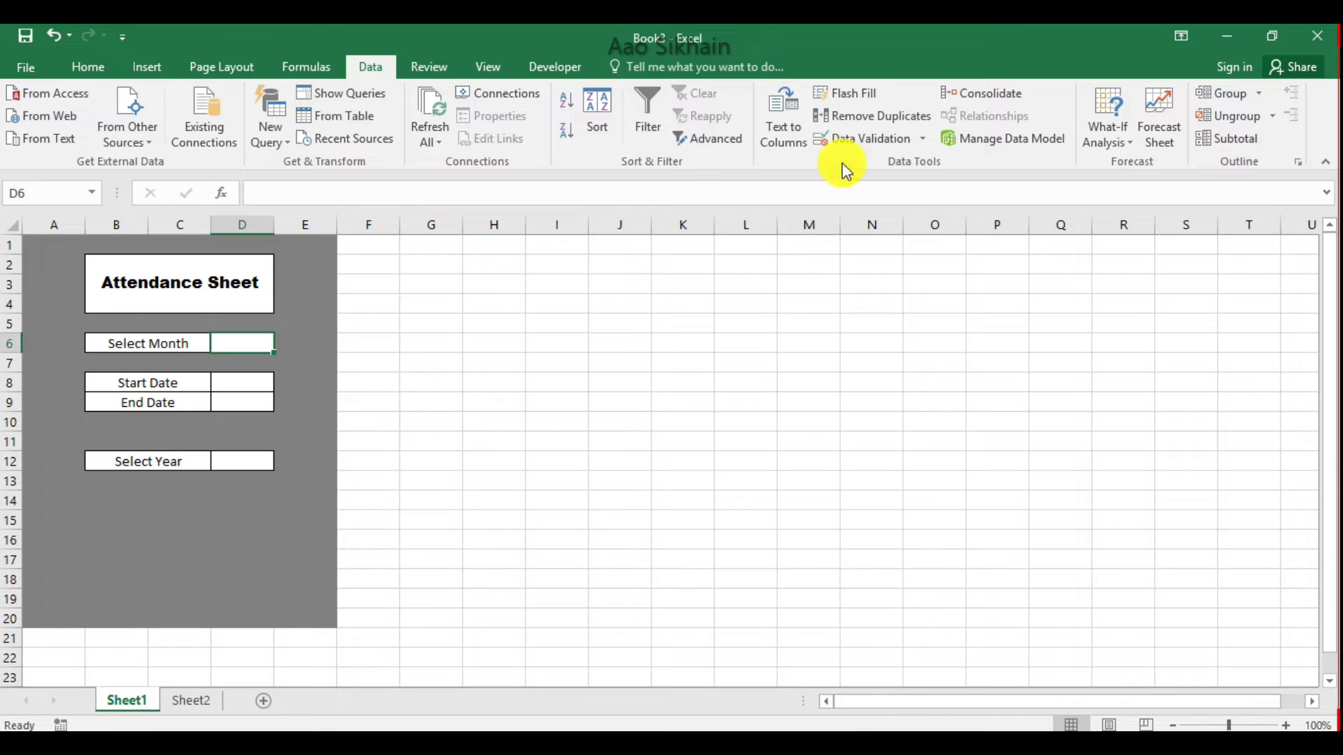
{"action": "left_click", "coordinate": [867, 139]}
{"action": "left_click_drag", "start_coordinate": [703, 64], "coordinate": [621, 199]}
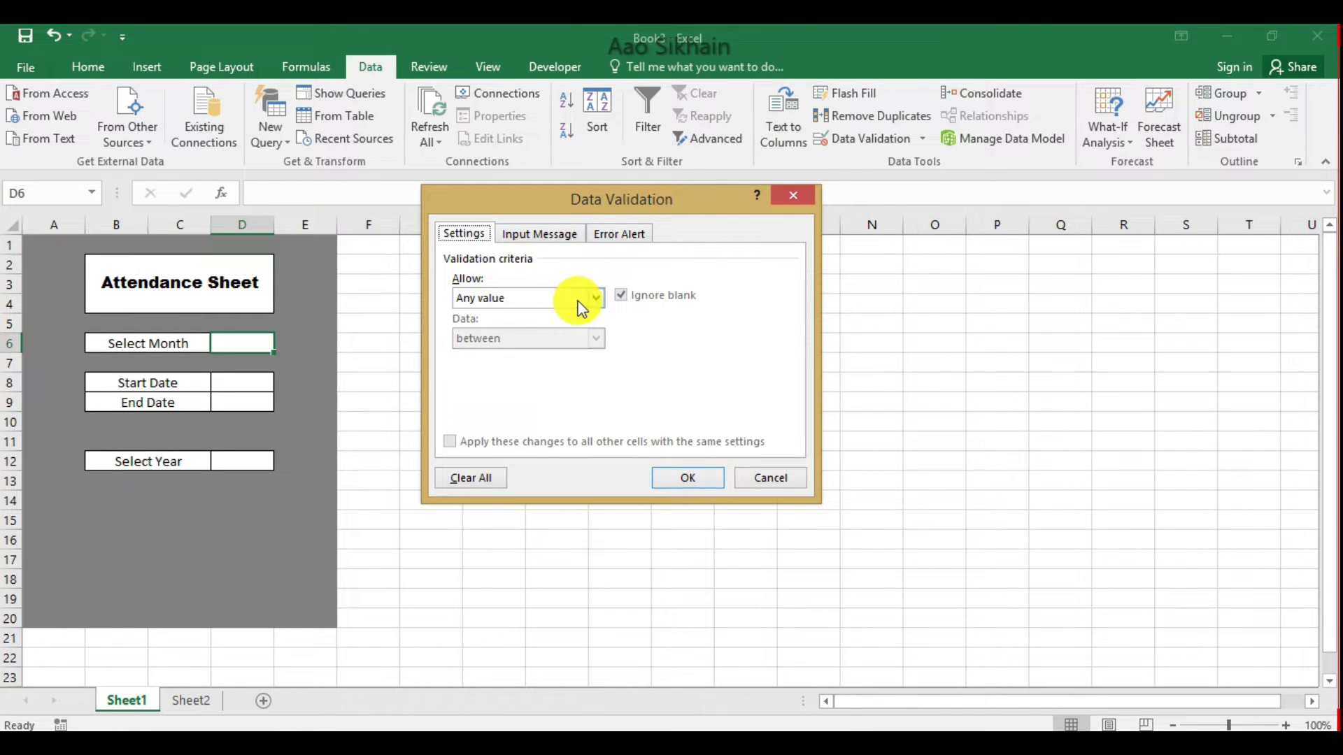
{"action": "left_click", "coordinate": [595, 298]}
{"action": "left_click", "coordinate": [545, 354]}
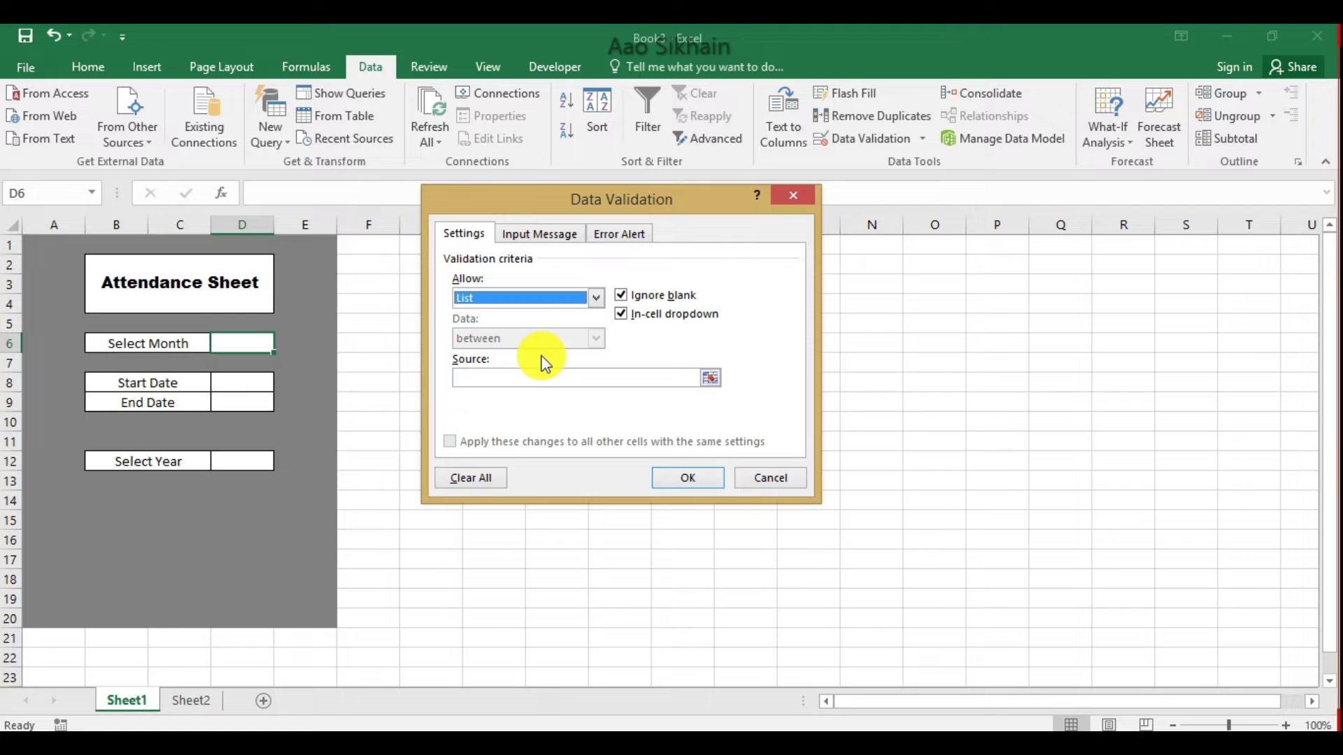
{"action": "left_click", "coordinate": [508, 377]}
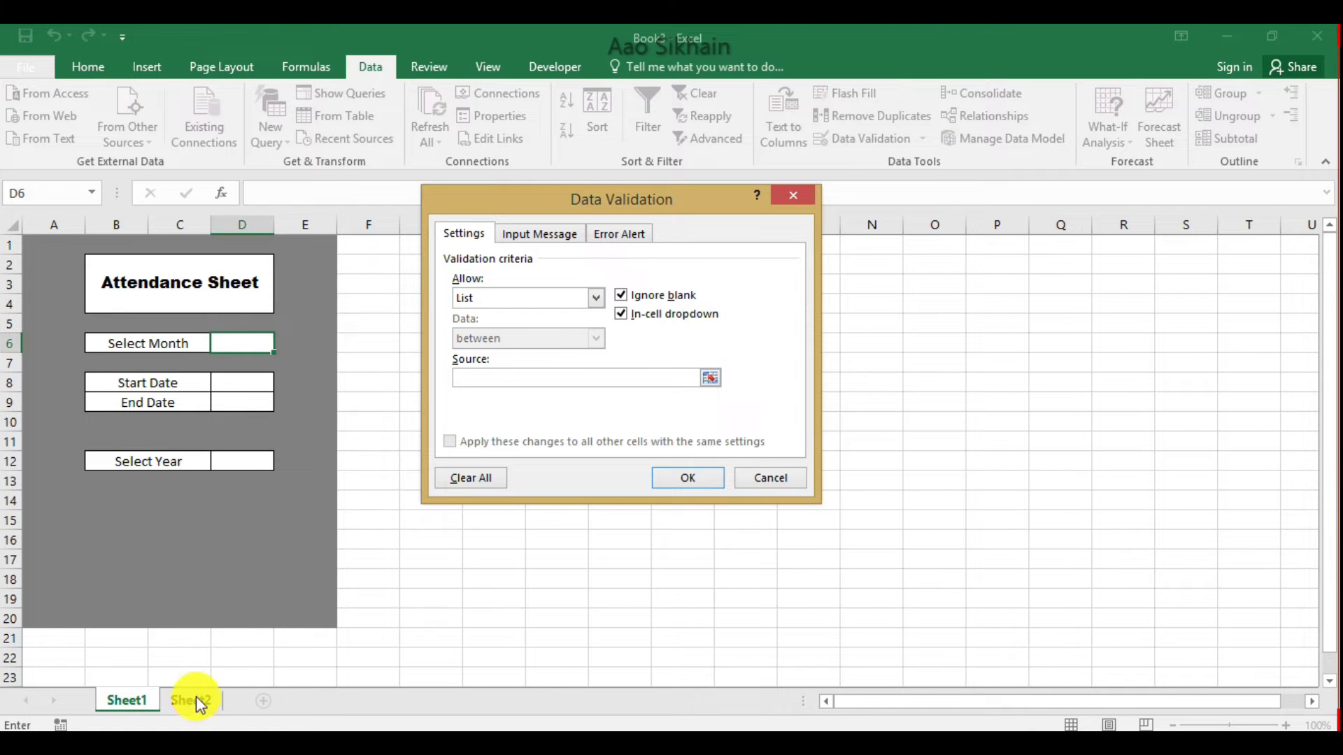
{"action": "left_click", "coordinate": [192, 701]}
{"action": "left_click_drag", "start_coordinate": [60, 246], "coordinate": [56, 462]}
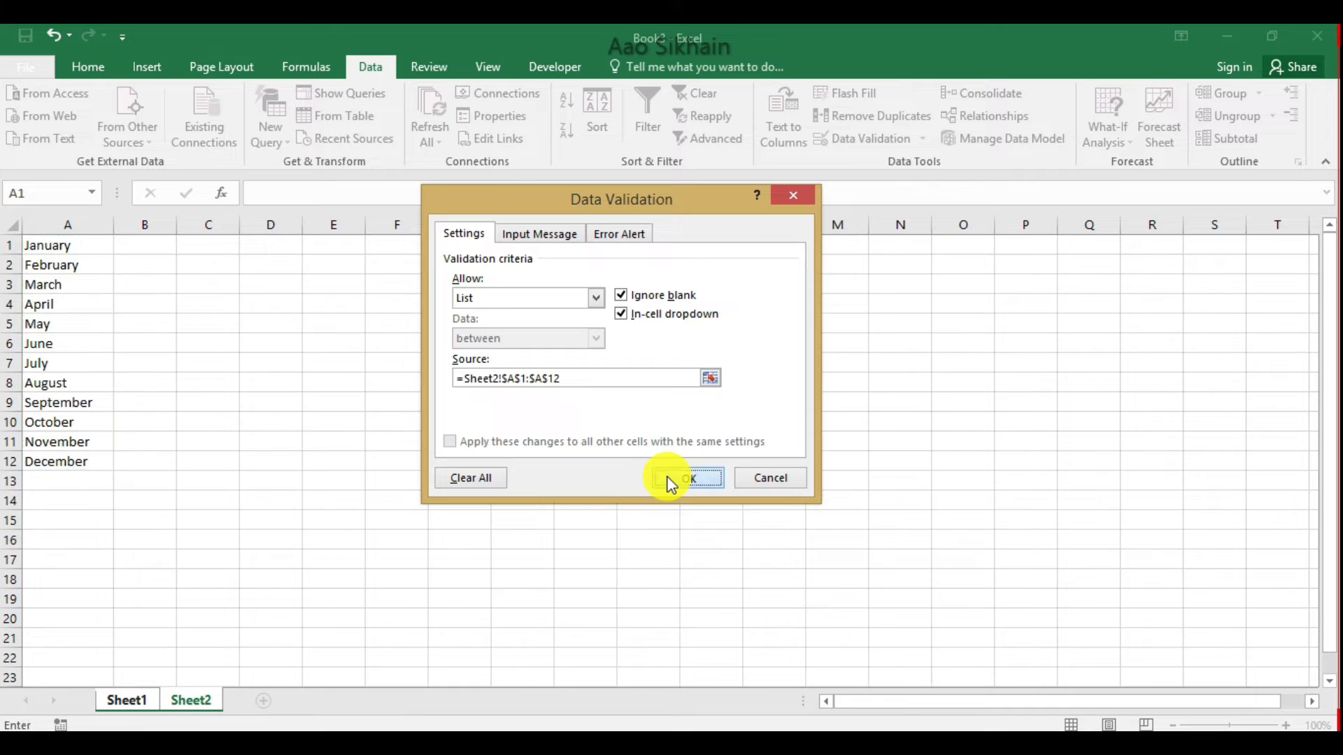
{"action": "left_click", "coordinate": [672, 479]}
Choose May from the month dropdown in D6
{"action": "left_click", "coordinate": [283, 342]}
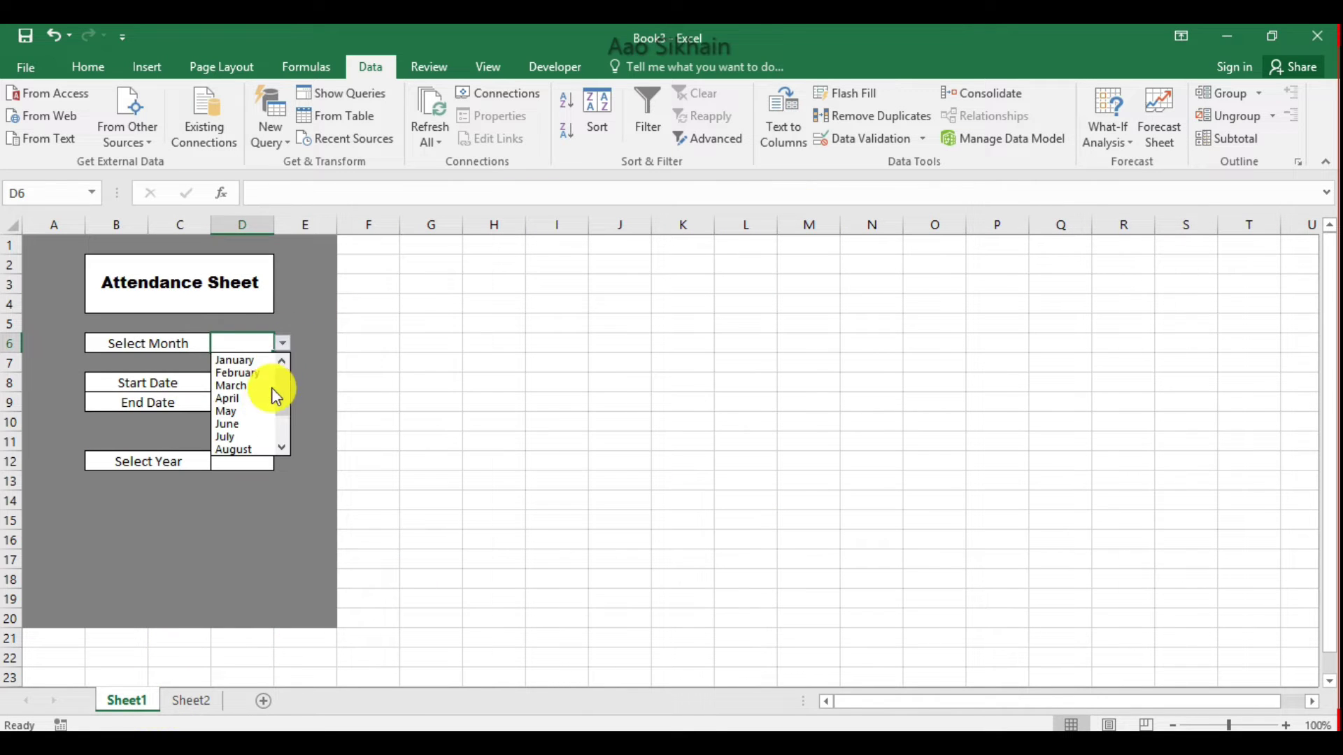
{"action": "left_click", "coordinate": [265, 416]}
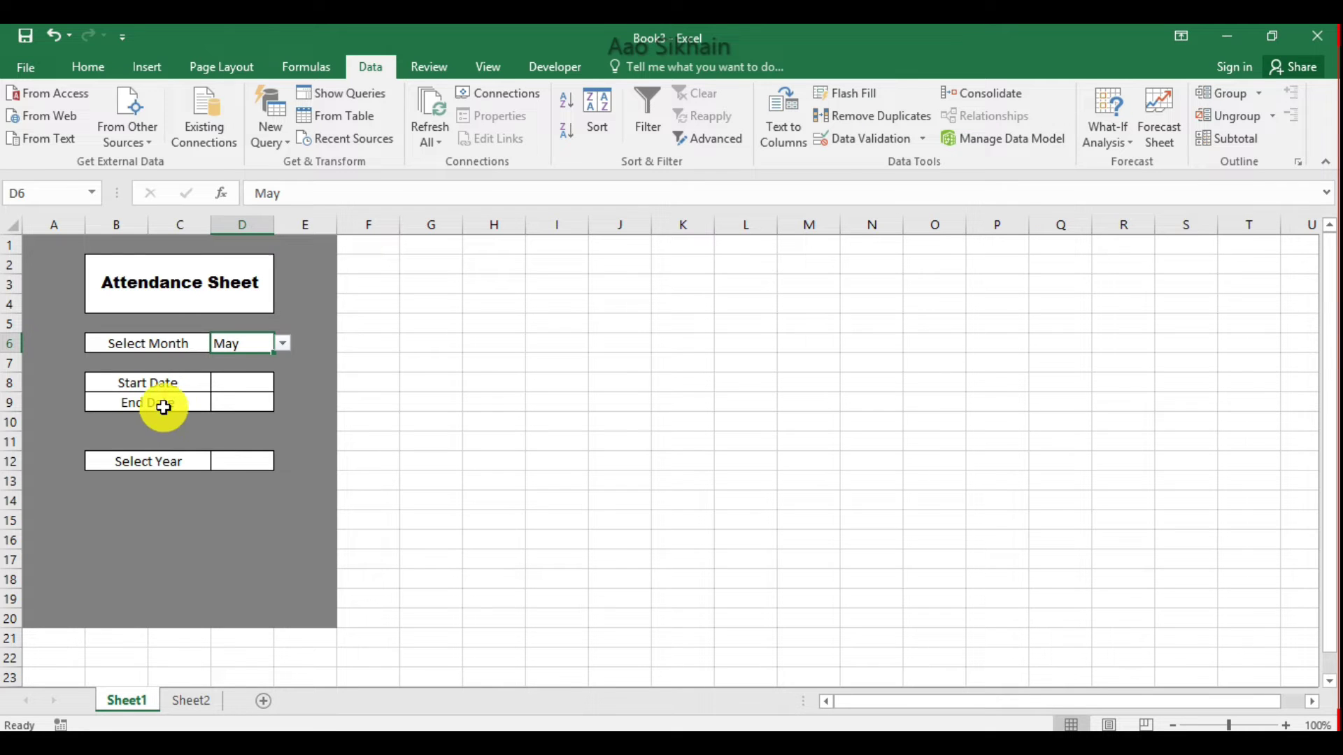
{"action": "left_click", "coordinate": [280, 420]}
Widen column D and narrow the grey margin columns A and E equally
{"action": "left_click_drag", "start_coordinate": [270, 223], "coordinate": [310, 222]}
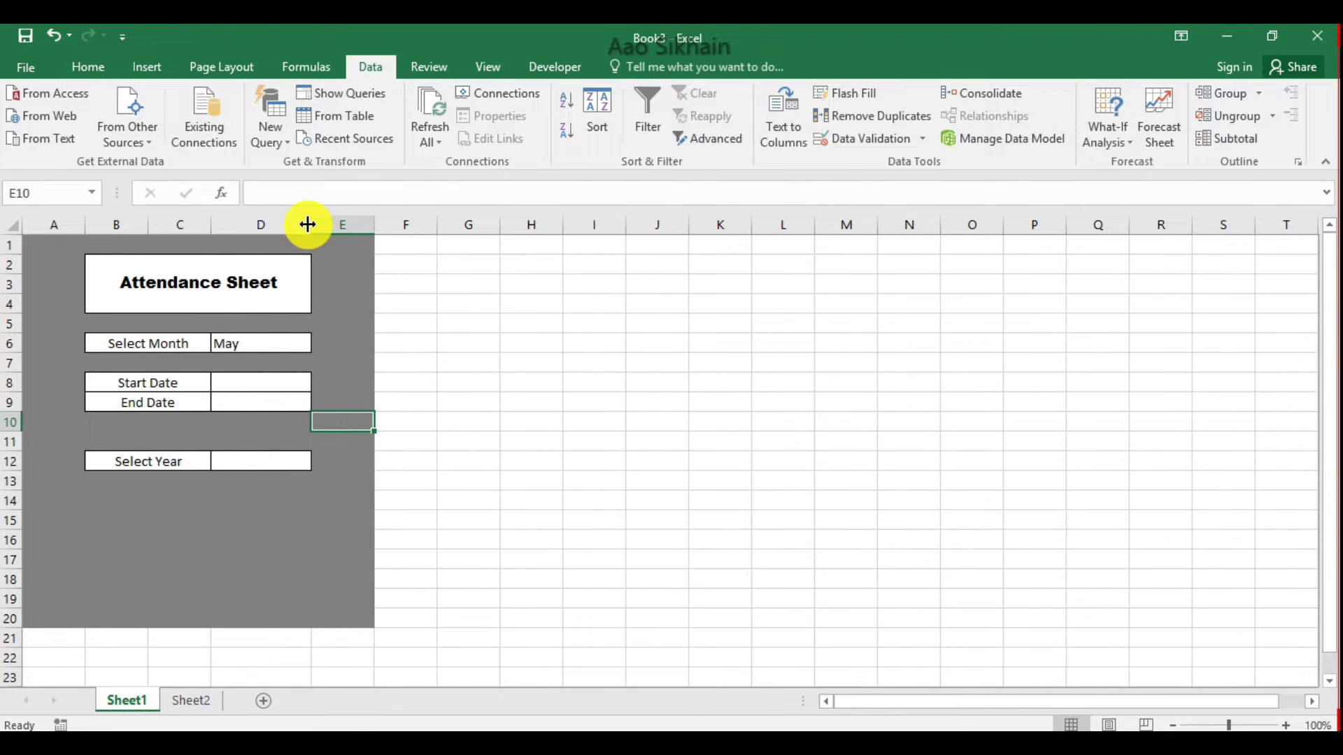
{"action": "left_click", "coordinate": [349, 222]}
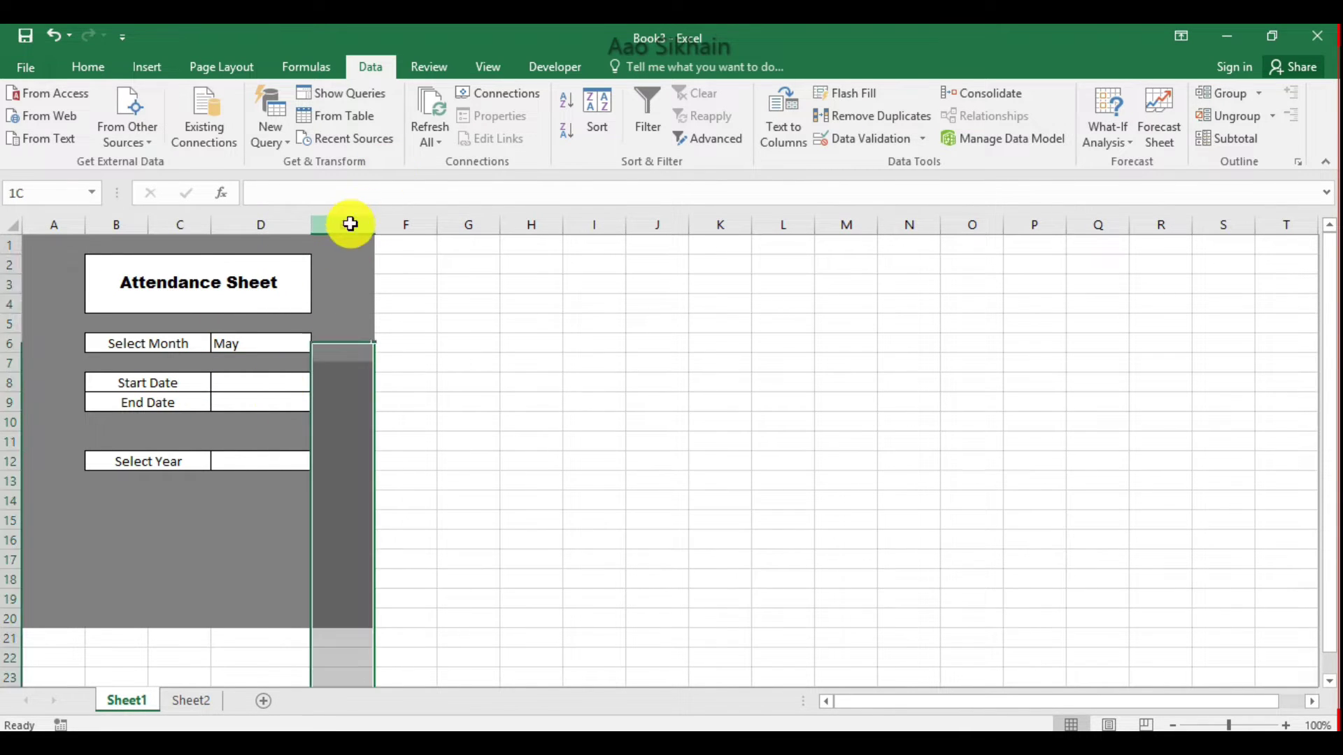
{"action": "left_click", "coordinate": [58, 218], "text": "ctrl"}
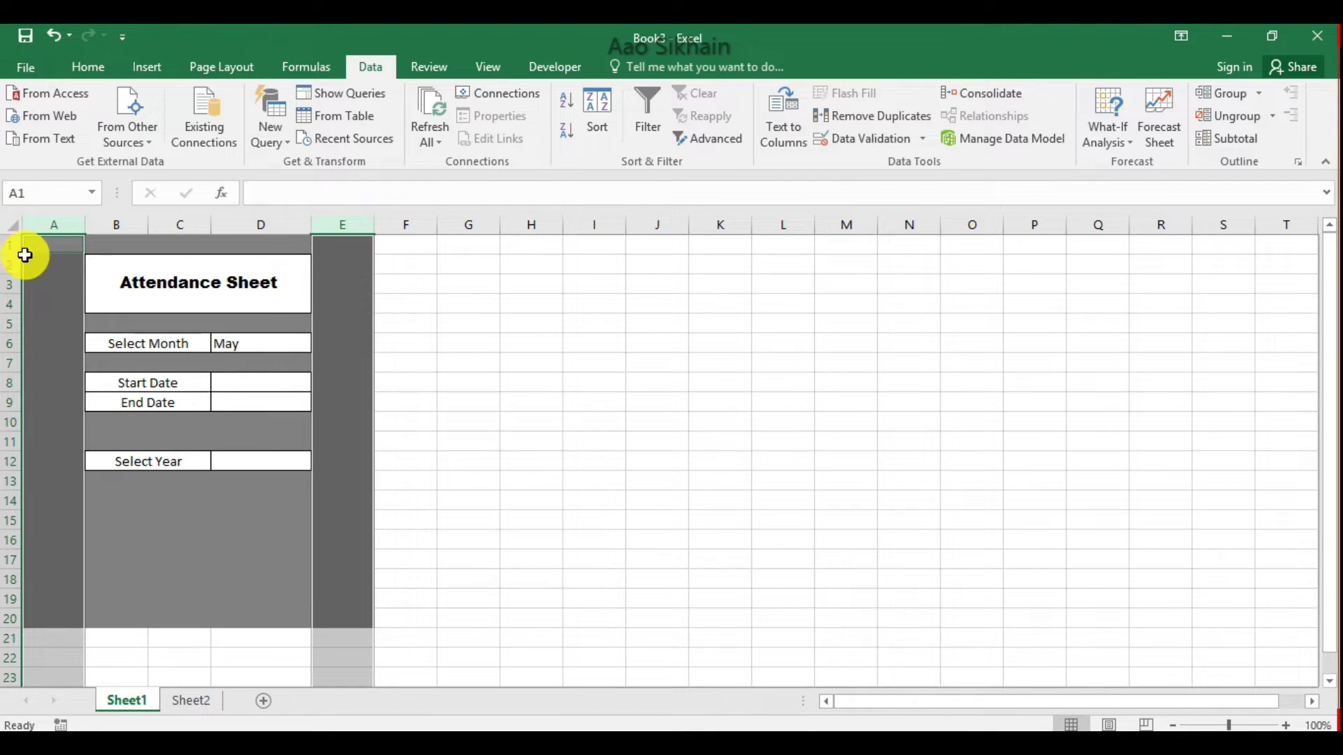
{"action": "left_click_drag", "start_coordinate": [83, 224], "coordinate": [54, 225]}
{"action": "left_click", "coordinate": [349, 361]}
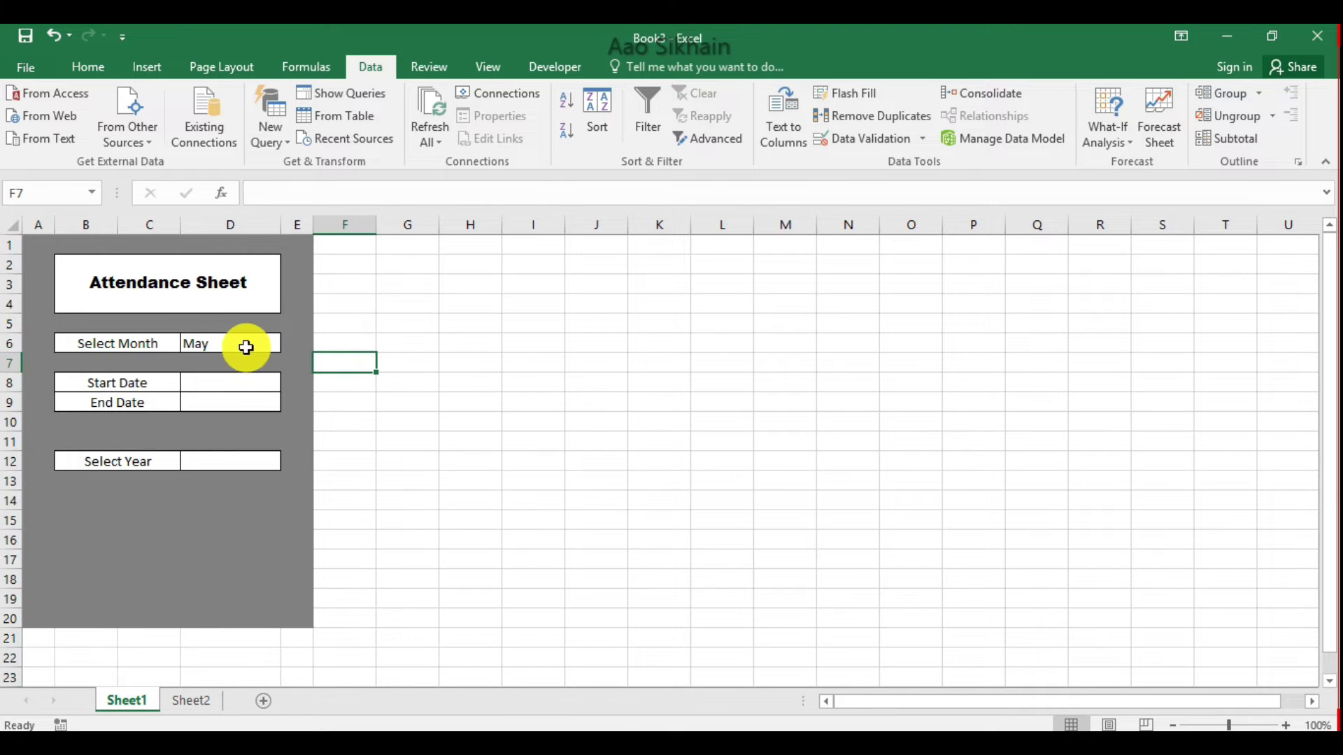
Enter the start date formula =DATEVALUE("1"&D6&D12) in cell D8
{"action": "left_click", "coordinate": [212, 382]}
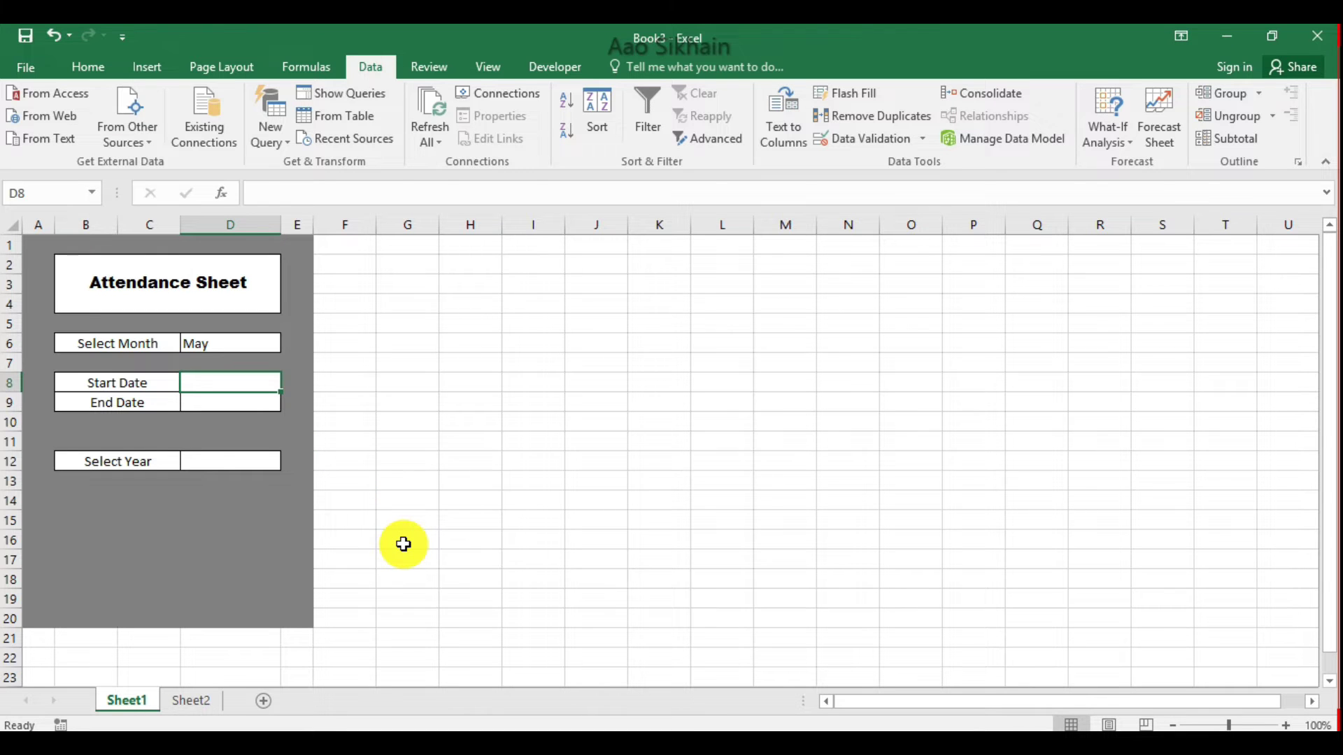
{"action": "type", "text": "=date"}
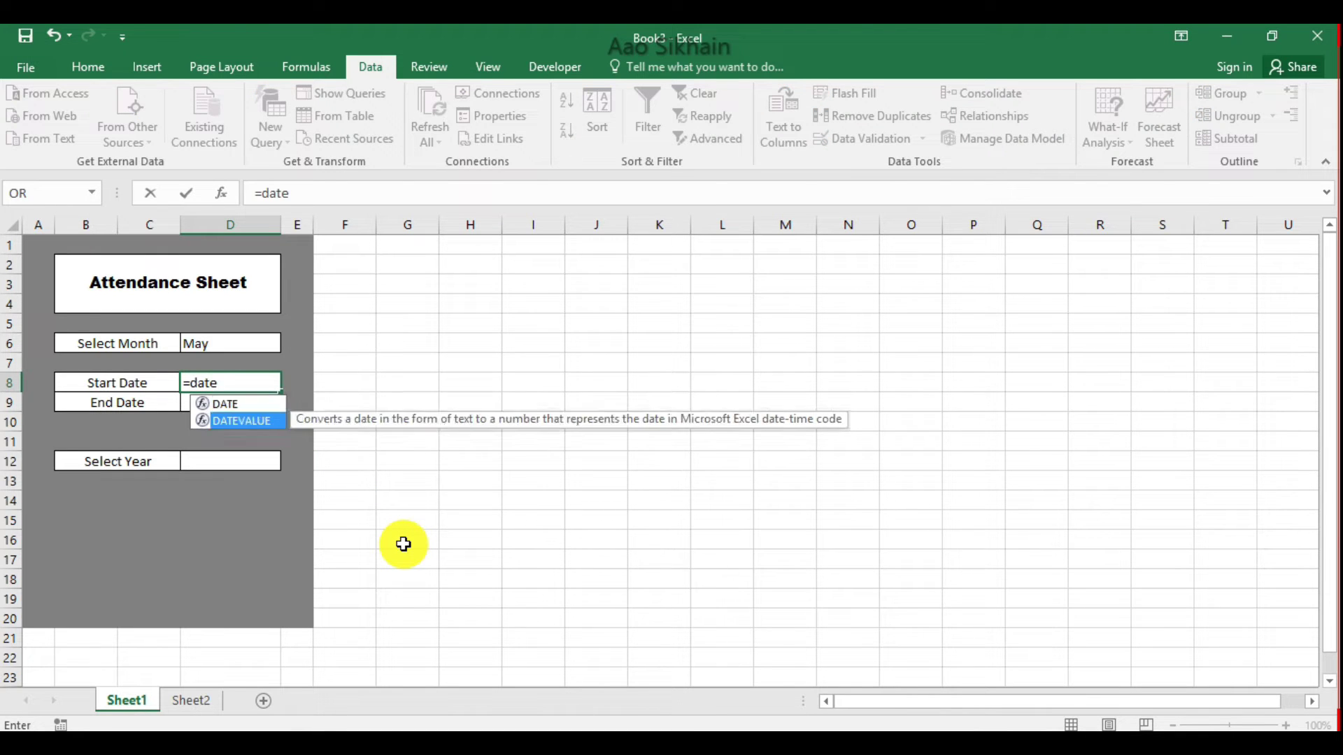
{"action": "key", "text": "Tab"}
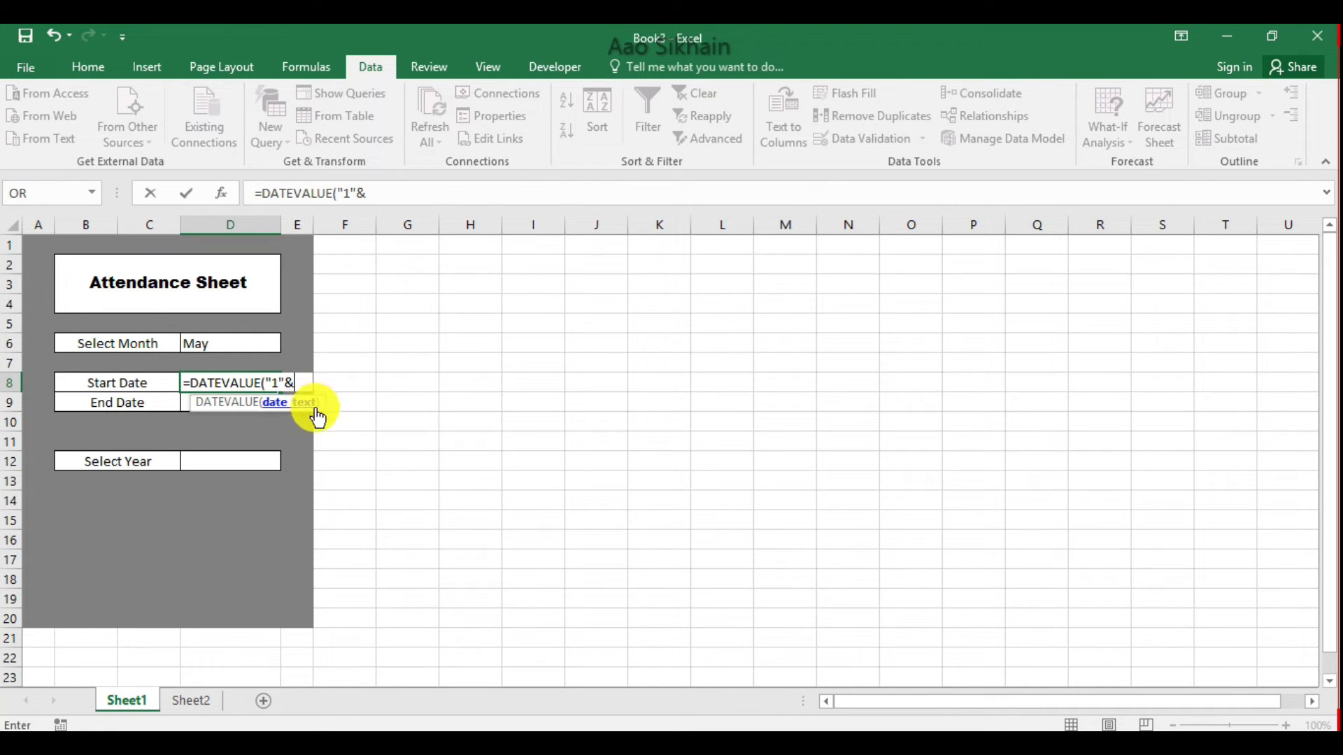
{"action": "left_click", "coordinate": [231, 343]}
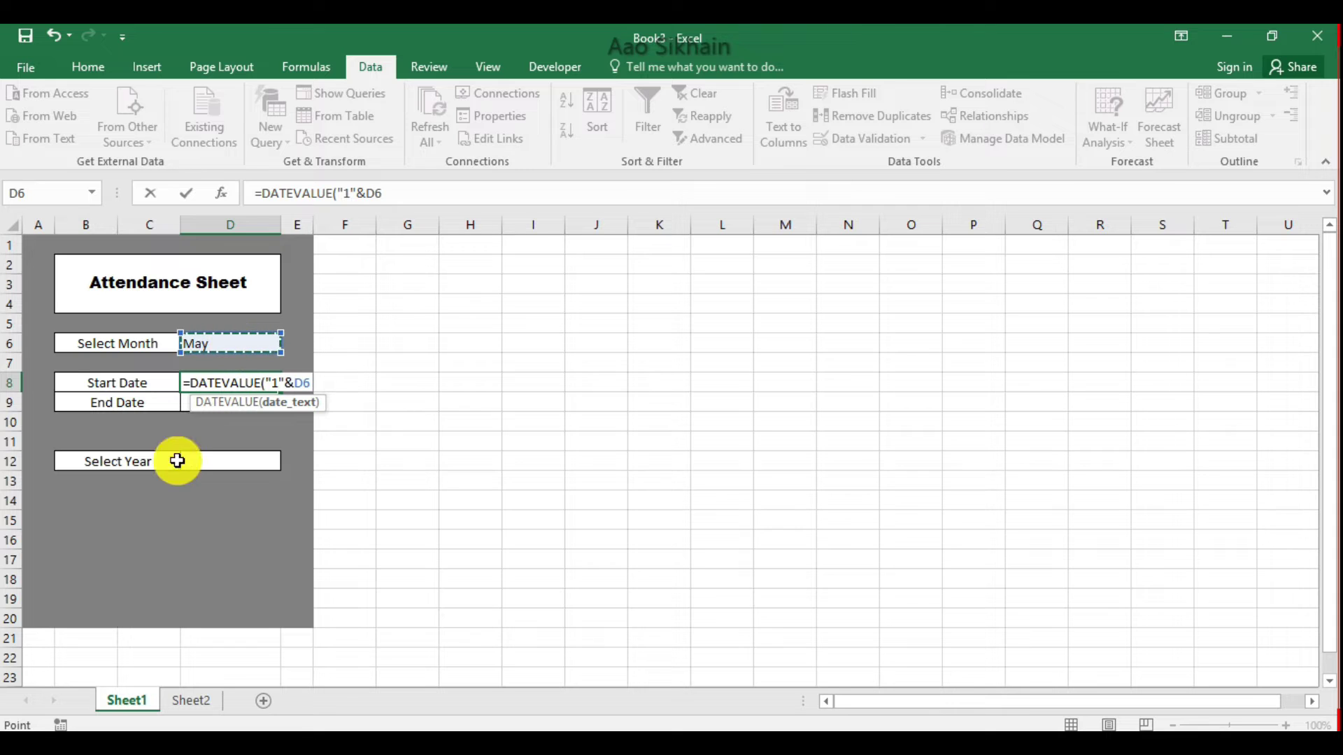
{"action": "type", "text": "&"}
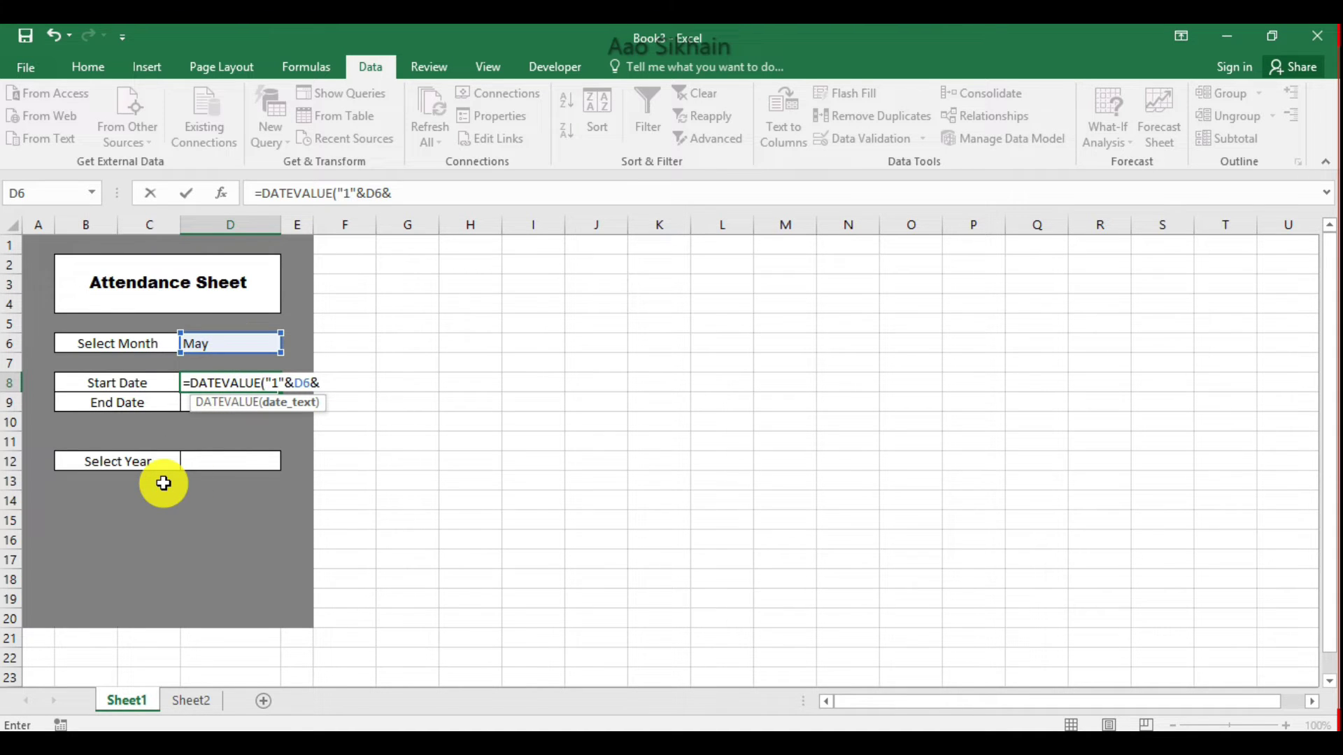
{"action": "left_click", "coordinate": [232, 461]}
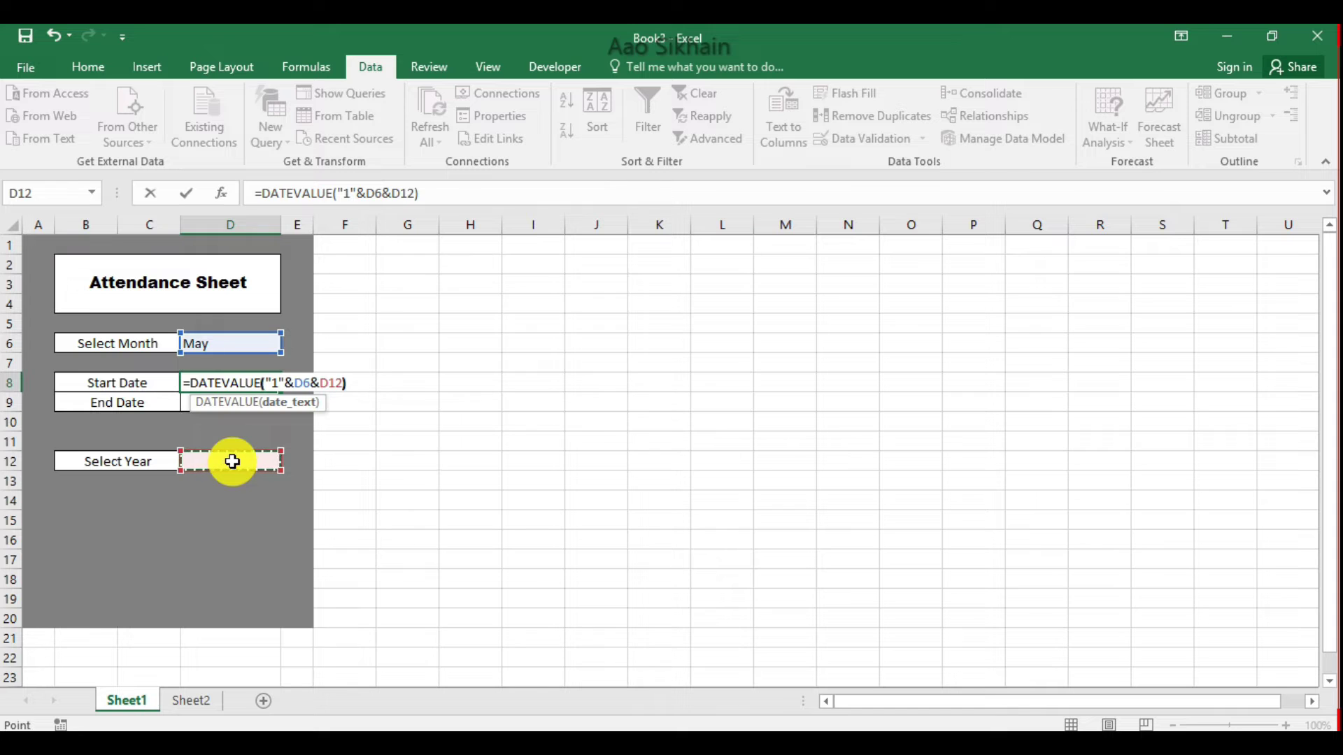
{"action": "key", "text": "Return"}
Add list data validation with the source 2023,2024 to the Select Year cell D12 and choose 2023
{"action": "left_click", "coordinate": [223, 466]}
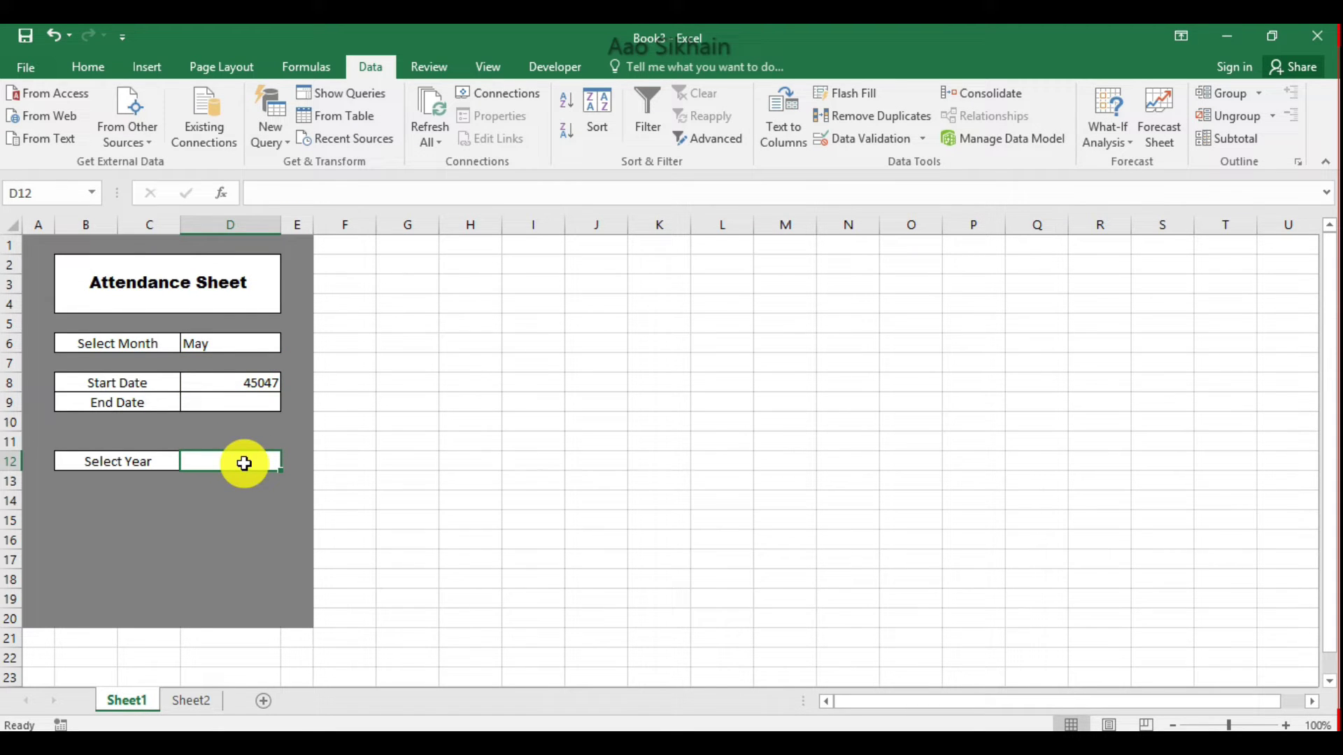
{"action": "left_click", "coordinate": [848, 139]}
{"action": "left_click", "coordinate": [596, 297]}
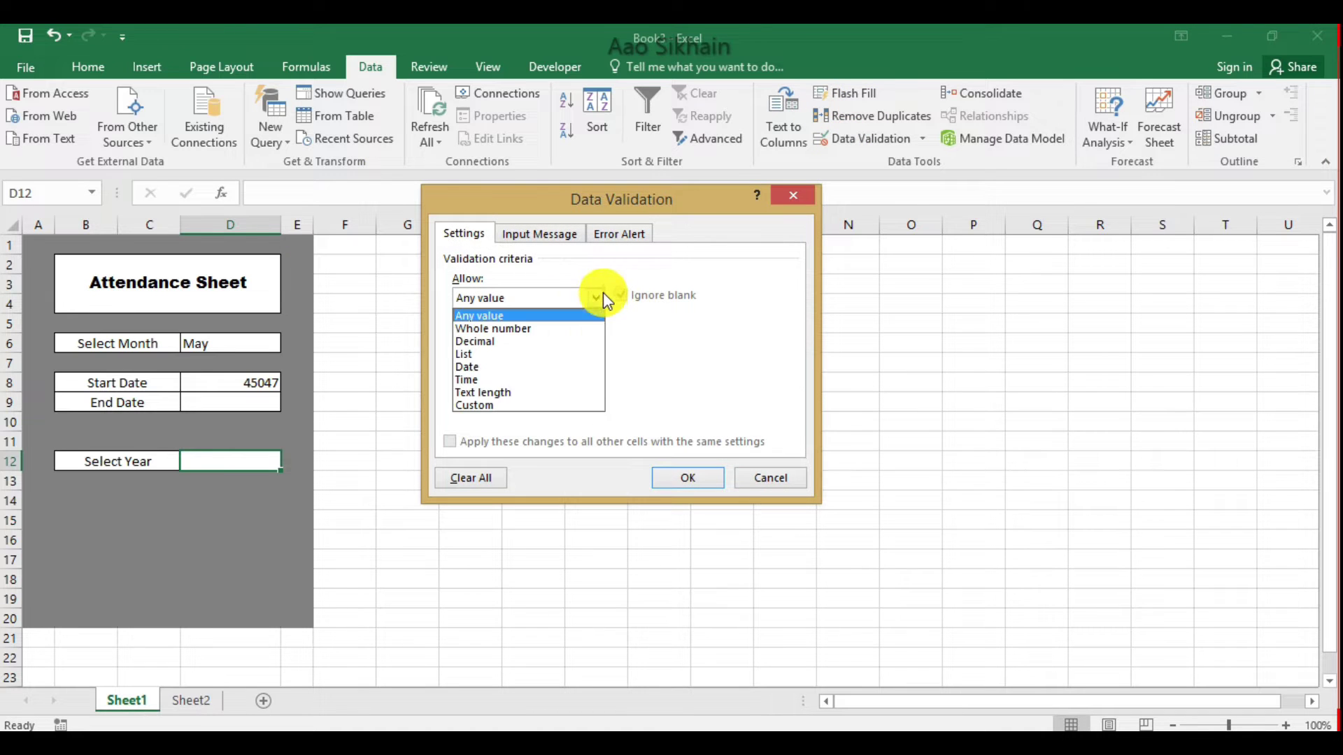
{"action": "left_click", "coordinate": [535, 354]}
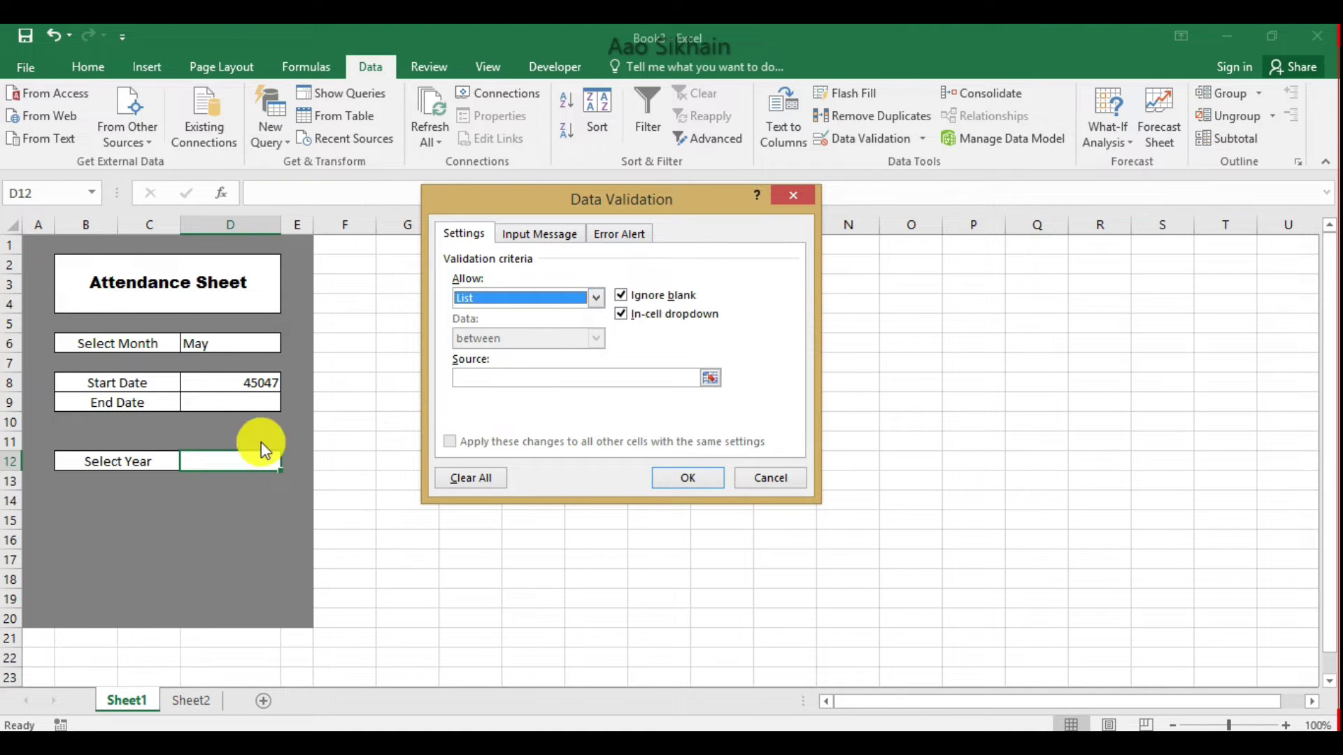
{"action": "left_click", "coordinate": [484, 381]}
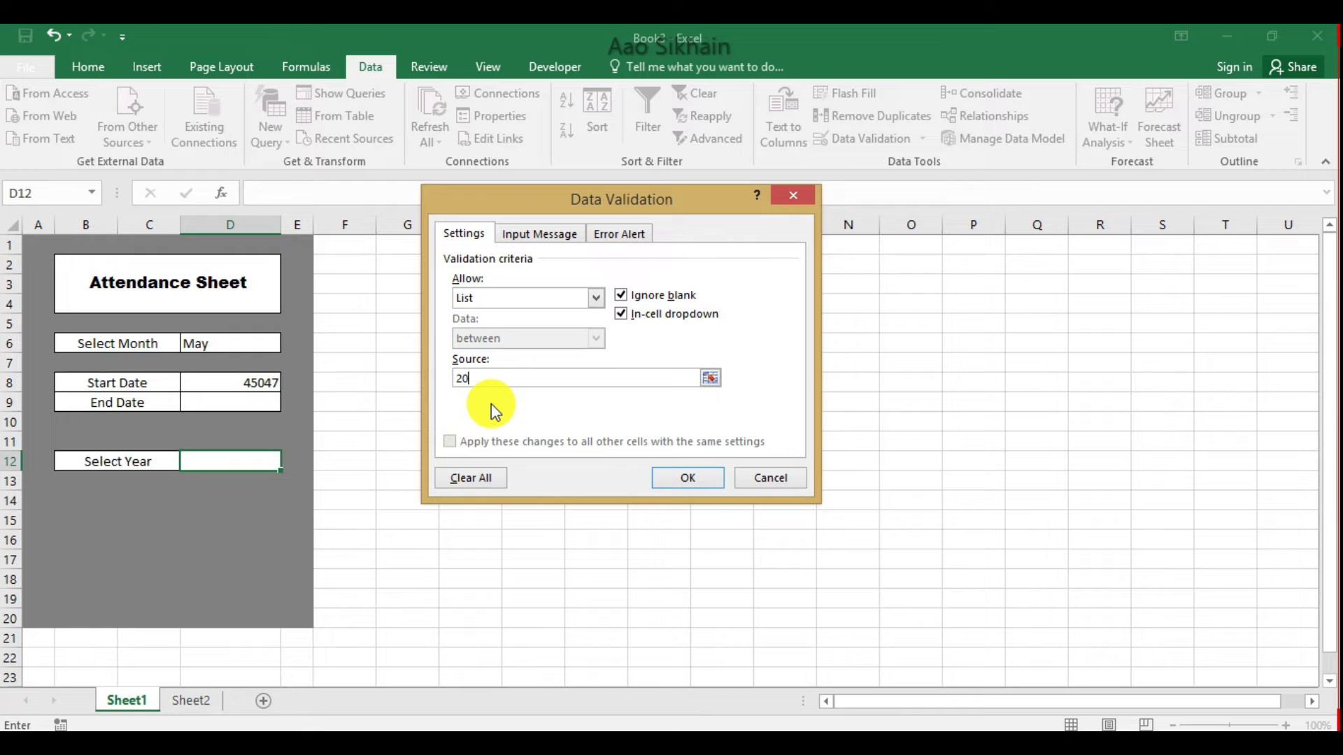
{"action": "type", "text": "2023,2024"}
{"action": "left_click", "coordinate": [684, 479]}
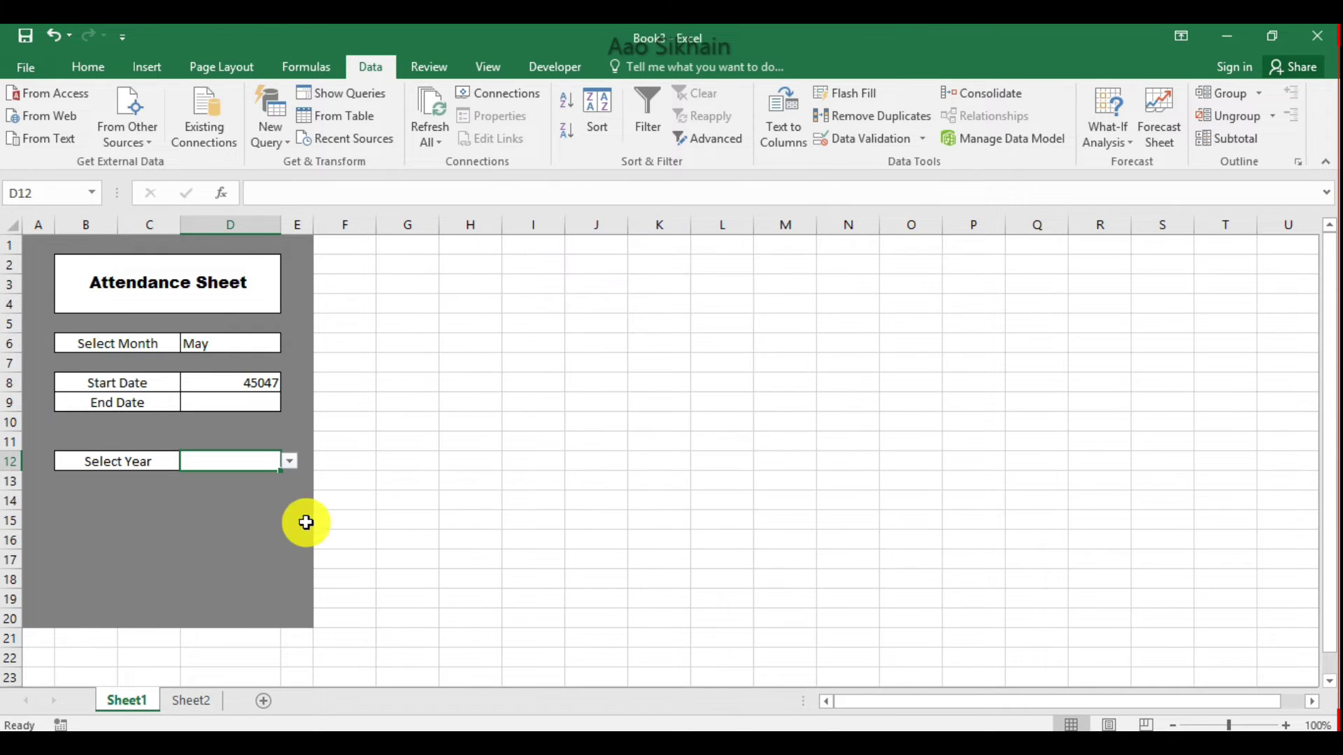
{"action": "left_click", "coordinate": [290, 463]}
{"action": "left_click", "coordinate": [269, 487]}
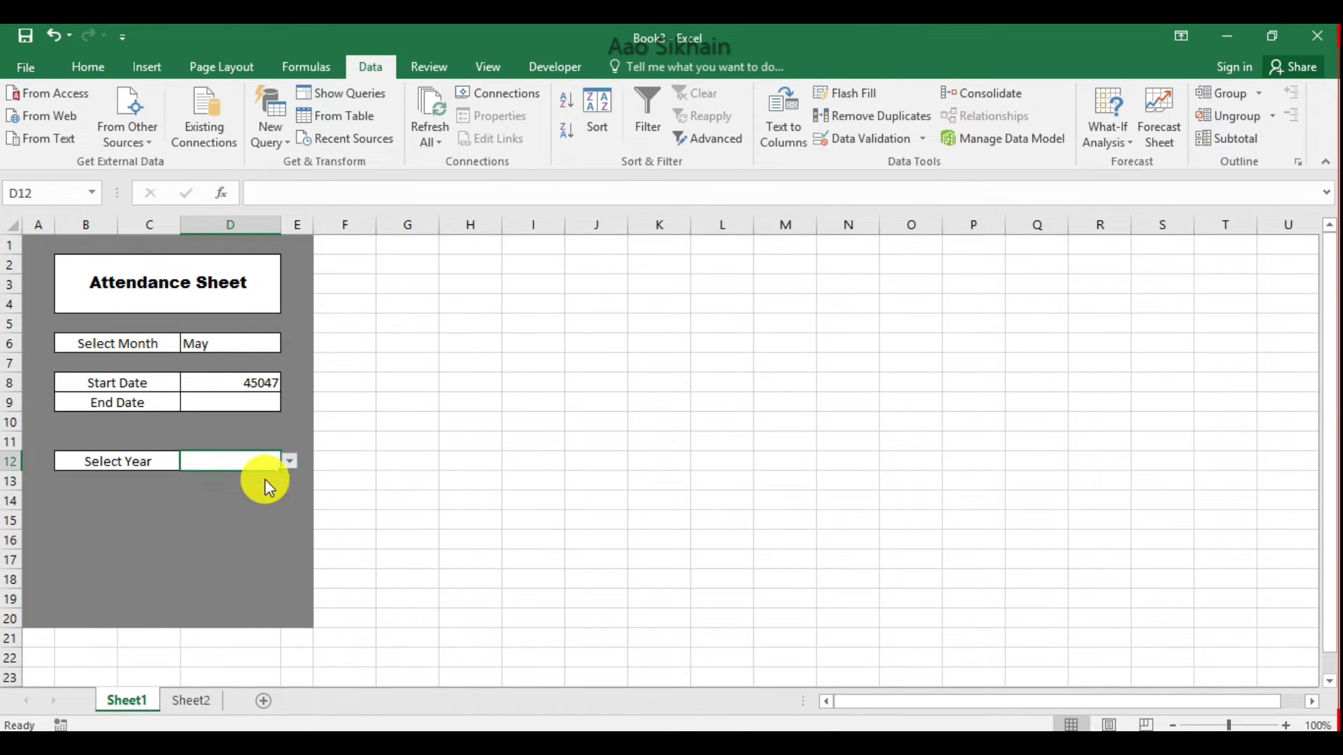
Format the start date in D8 as a Date with the two-digit-day 14-Mar-12 type, showing 01-May-23
{"action": "left_click", "coordinate": [240, 384]}
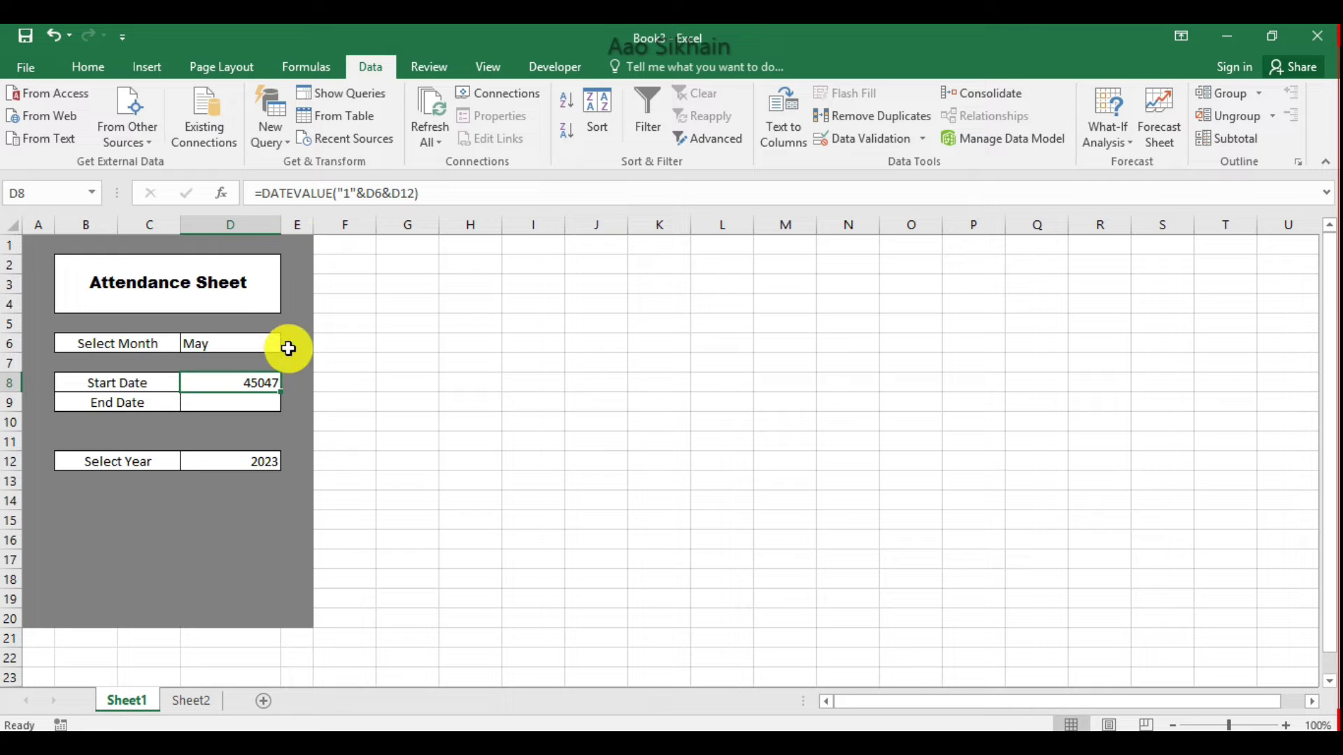
{"action": "key", "text": "ctrl+1"}
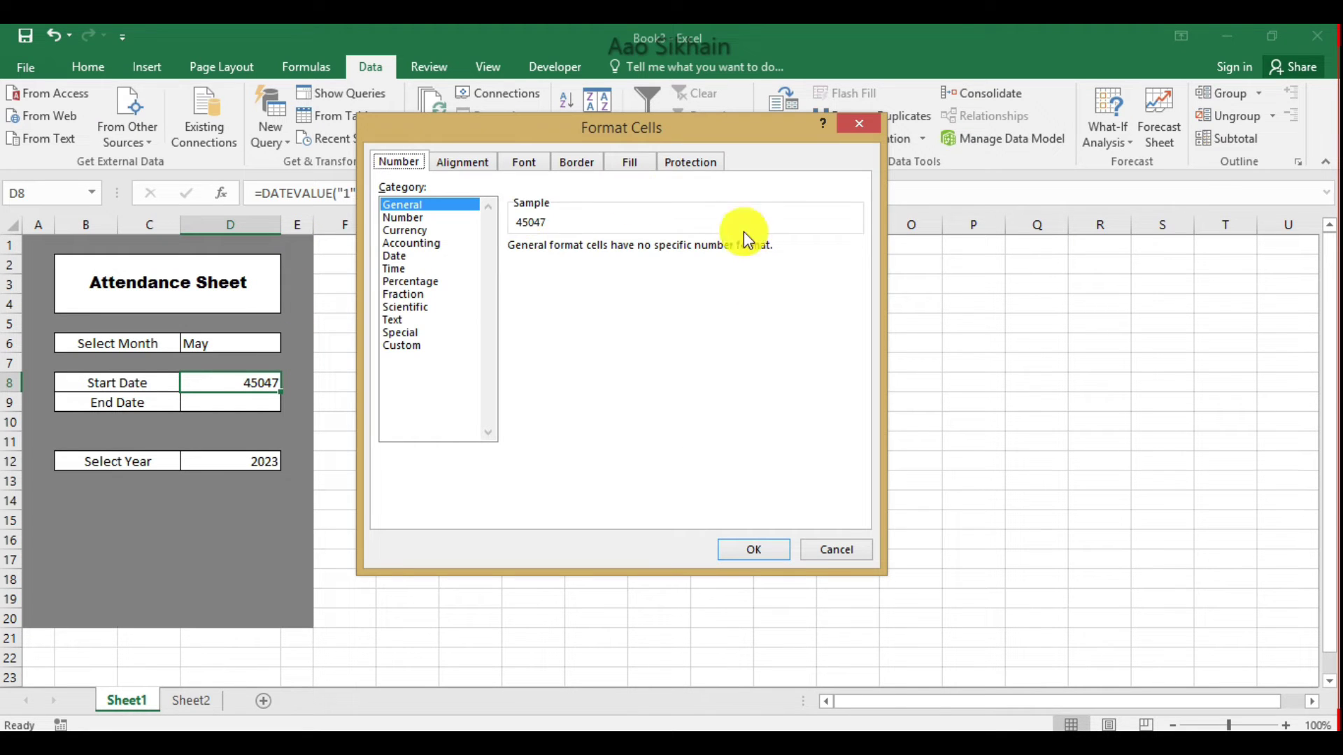
{"action": "left_click", "coordinate": [395, 256]}
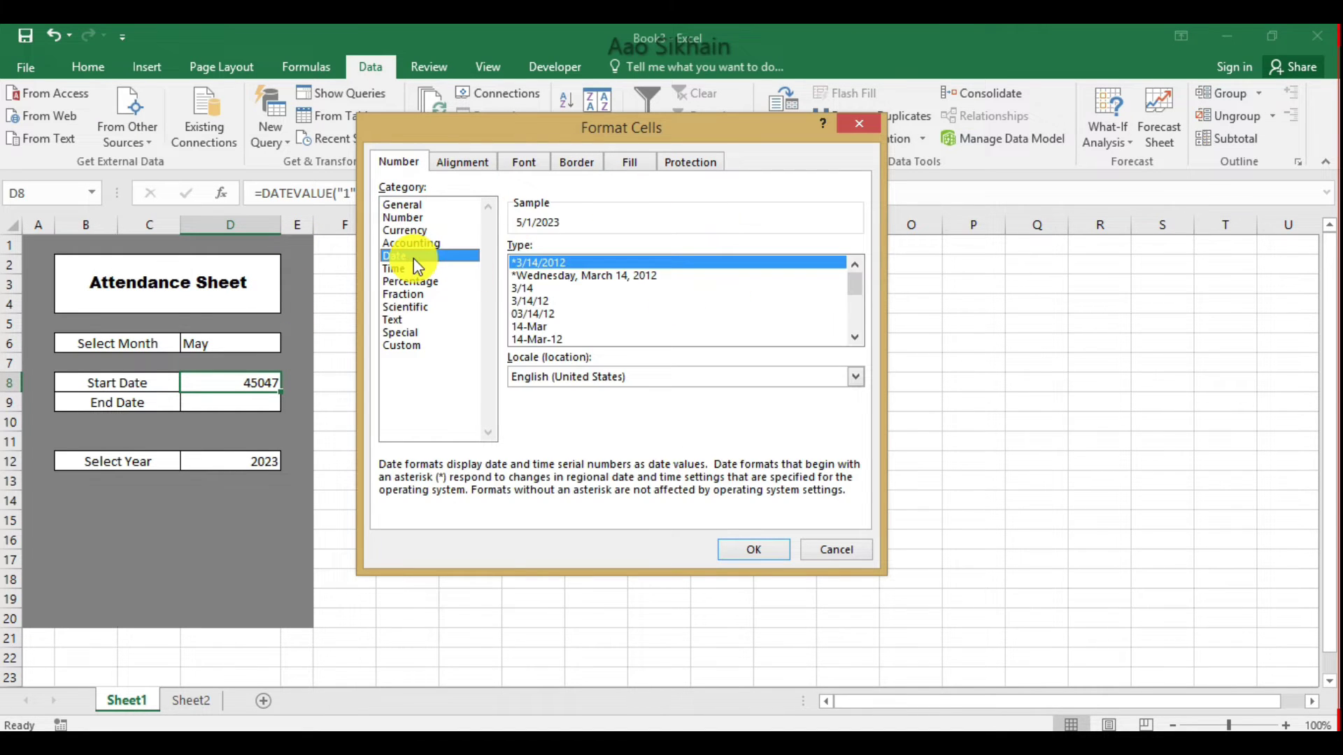
{"action": "left_click", "coordinate": [852, 339]}
{"action": "left_click", "coordinate": [852, 339]}
{"action": "left_click", "coordinate": [553, 329]}
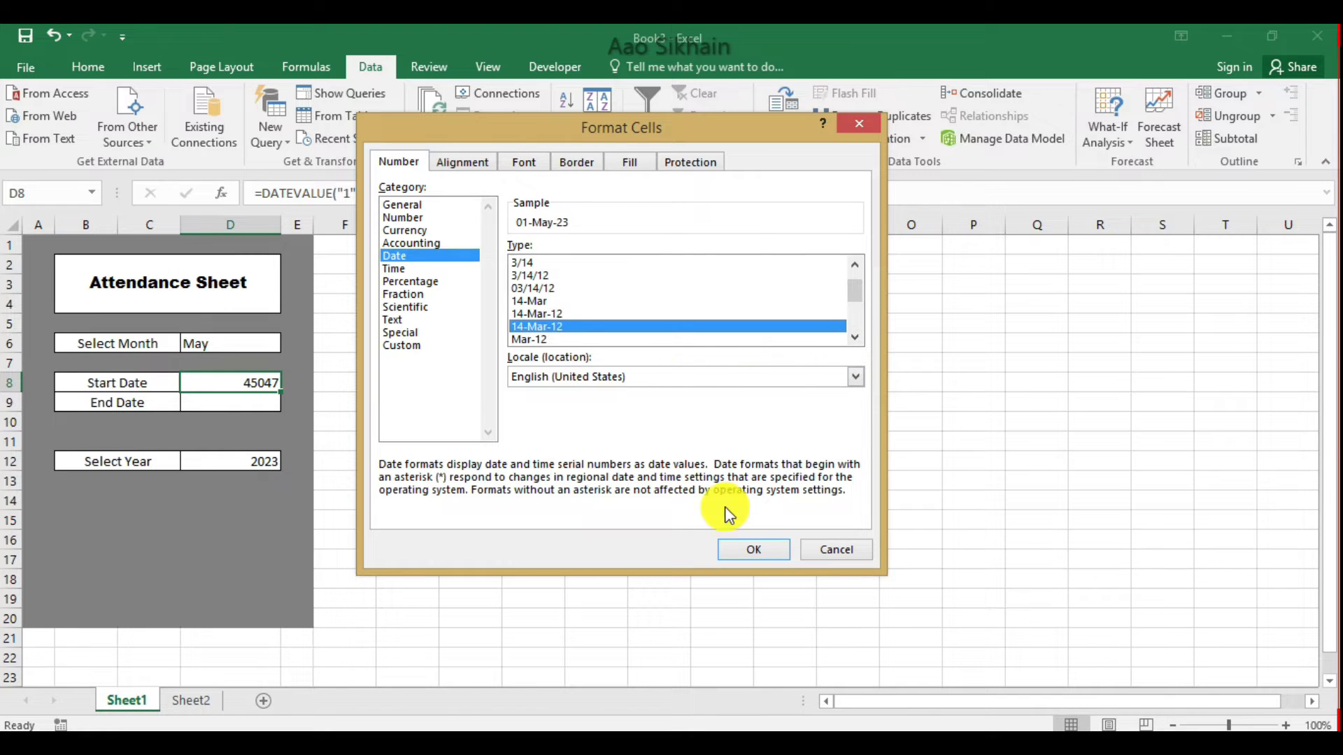
{"action": "left_click", "coordinate": [760, 552]}
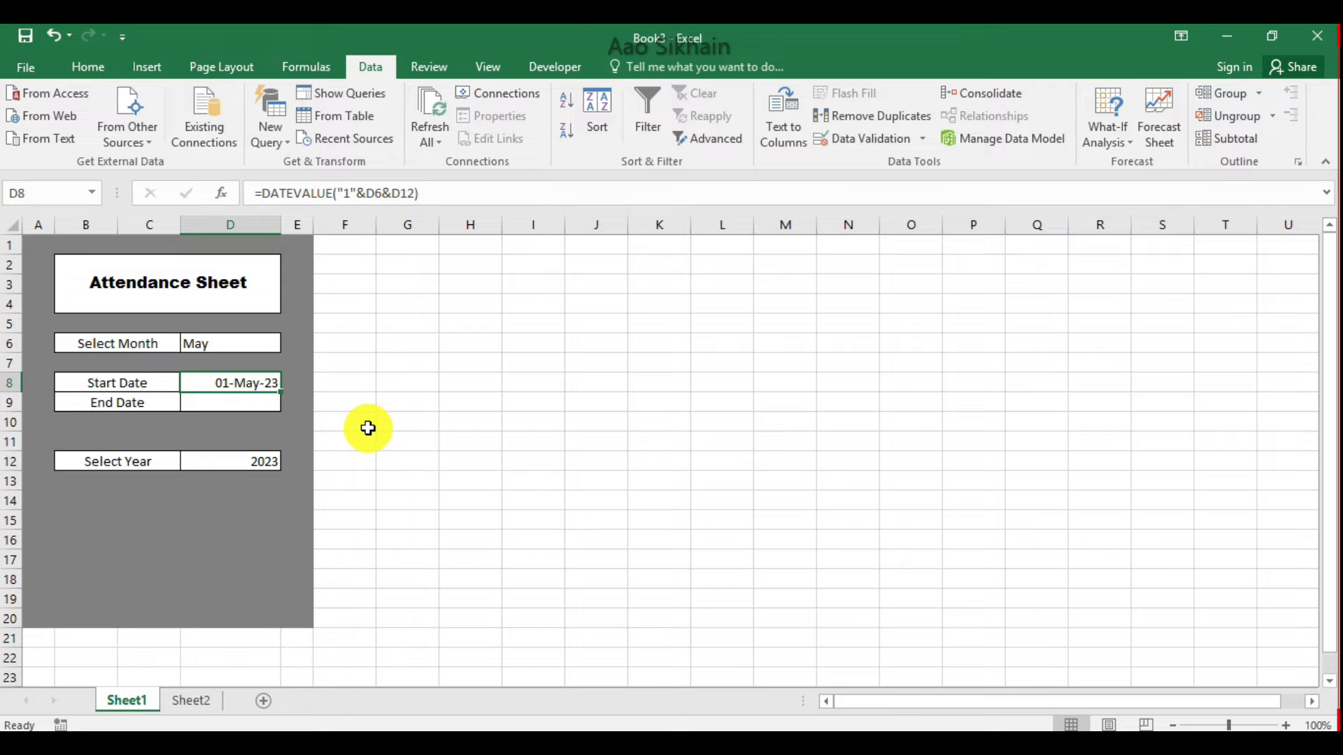
Enter the end date formula =EOMONTH(D8,0) in cell D9
{"action": "left_click", "coordinate": [246, 403]}
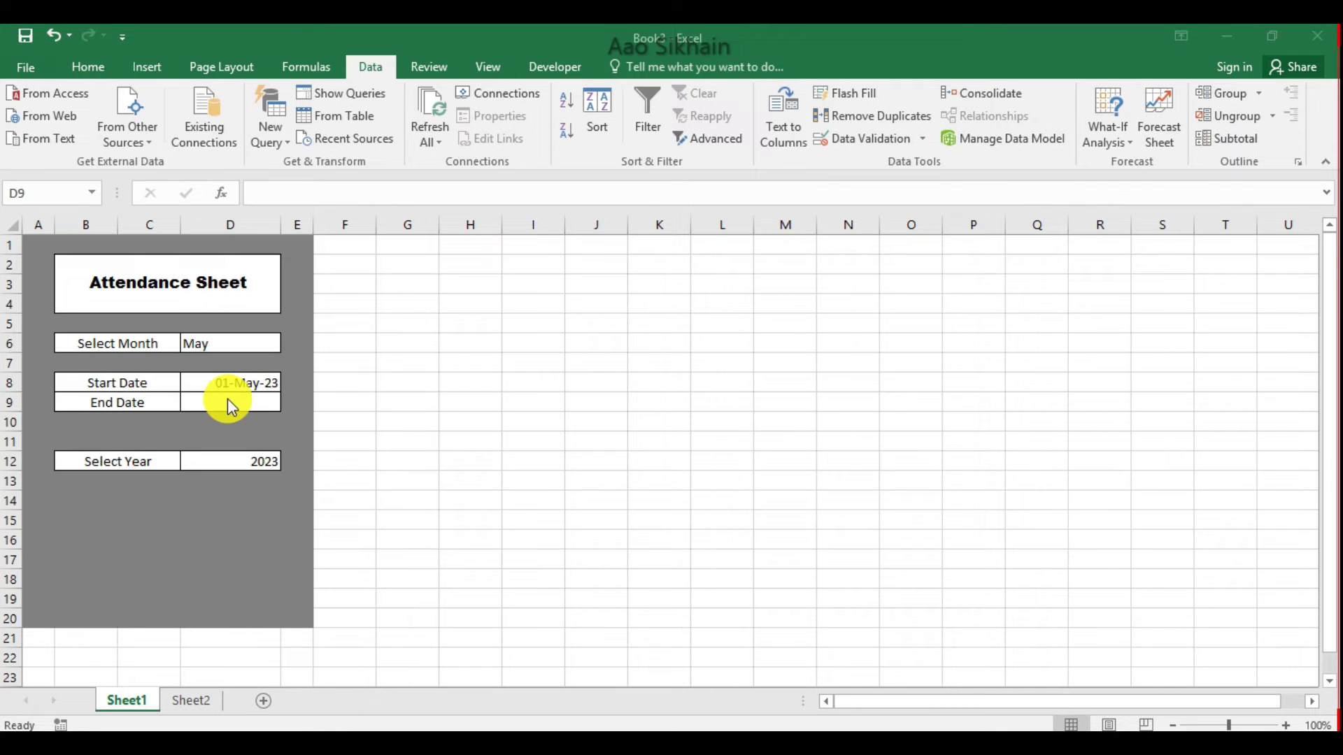
{"action": "type", "text": "=eom"}
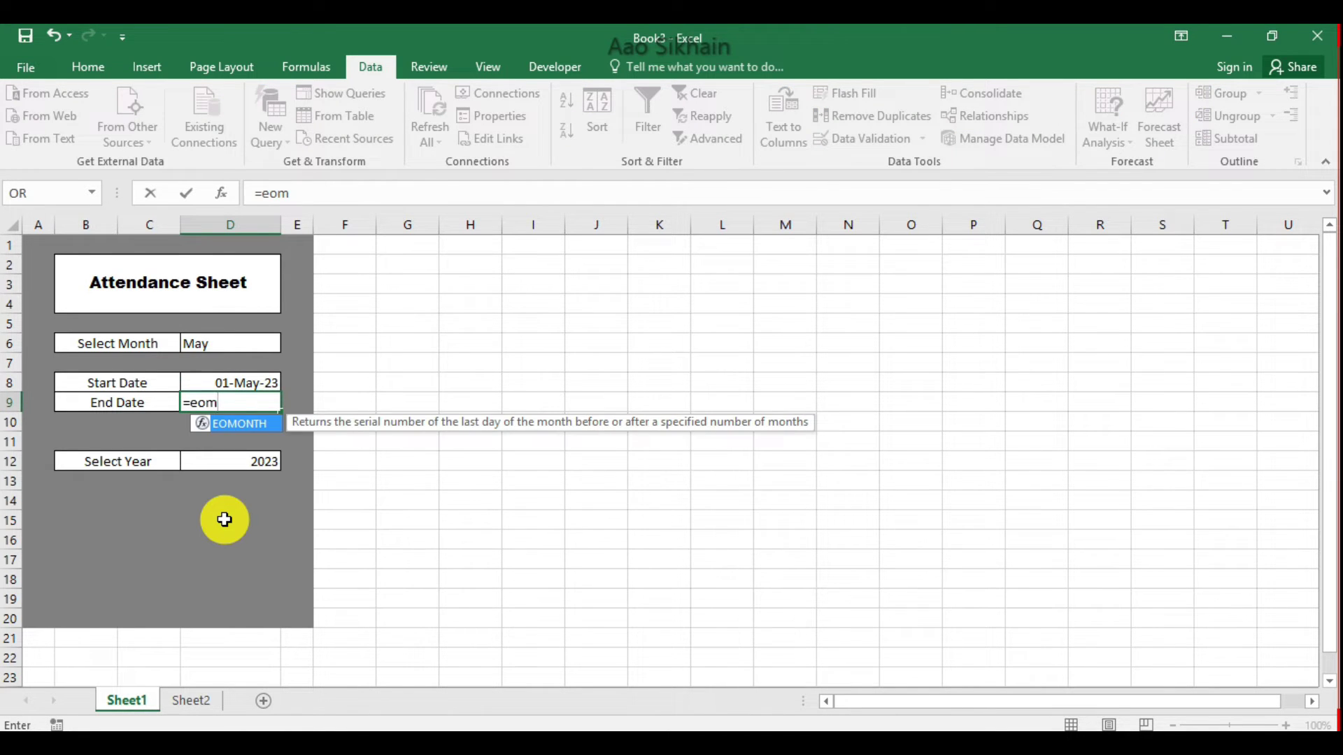
{"action": "key", "text": "Tab"}
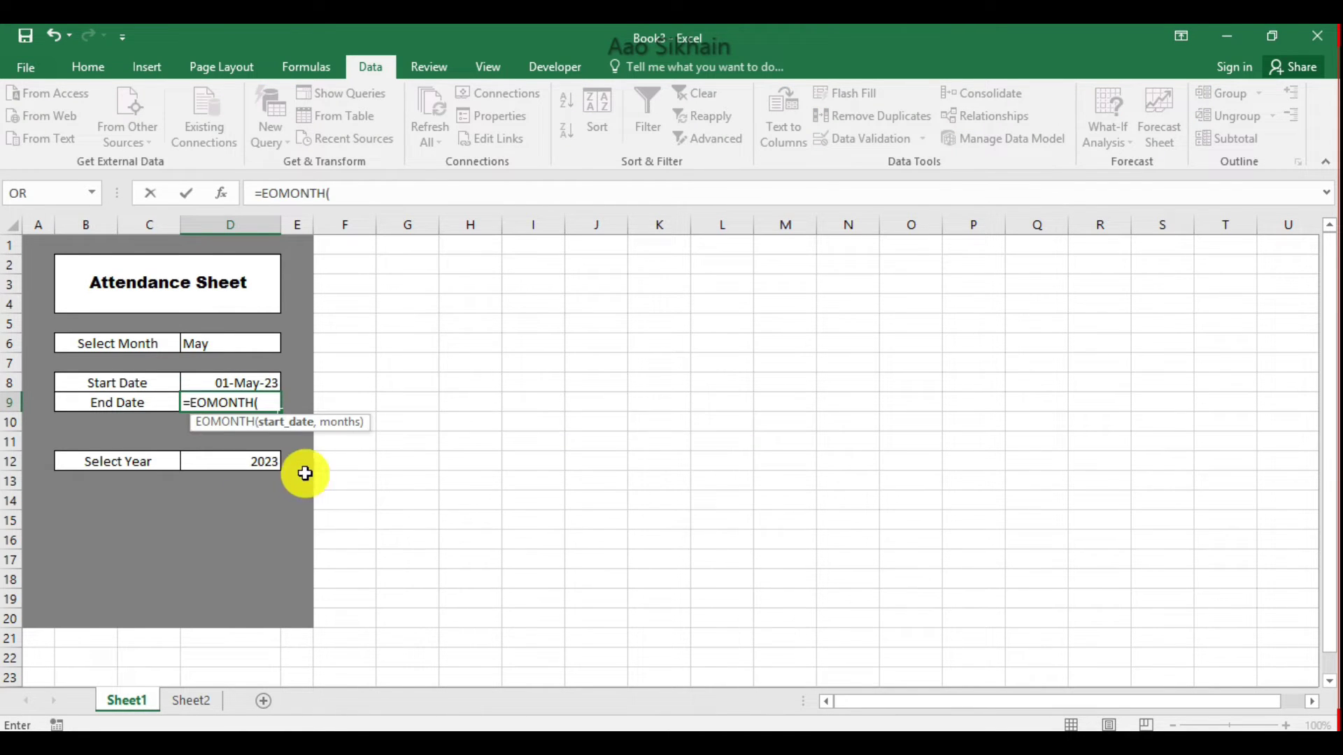
{"action": "left_click", "coordinate": [257, 383]}
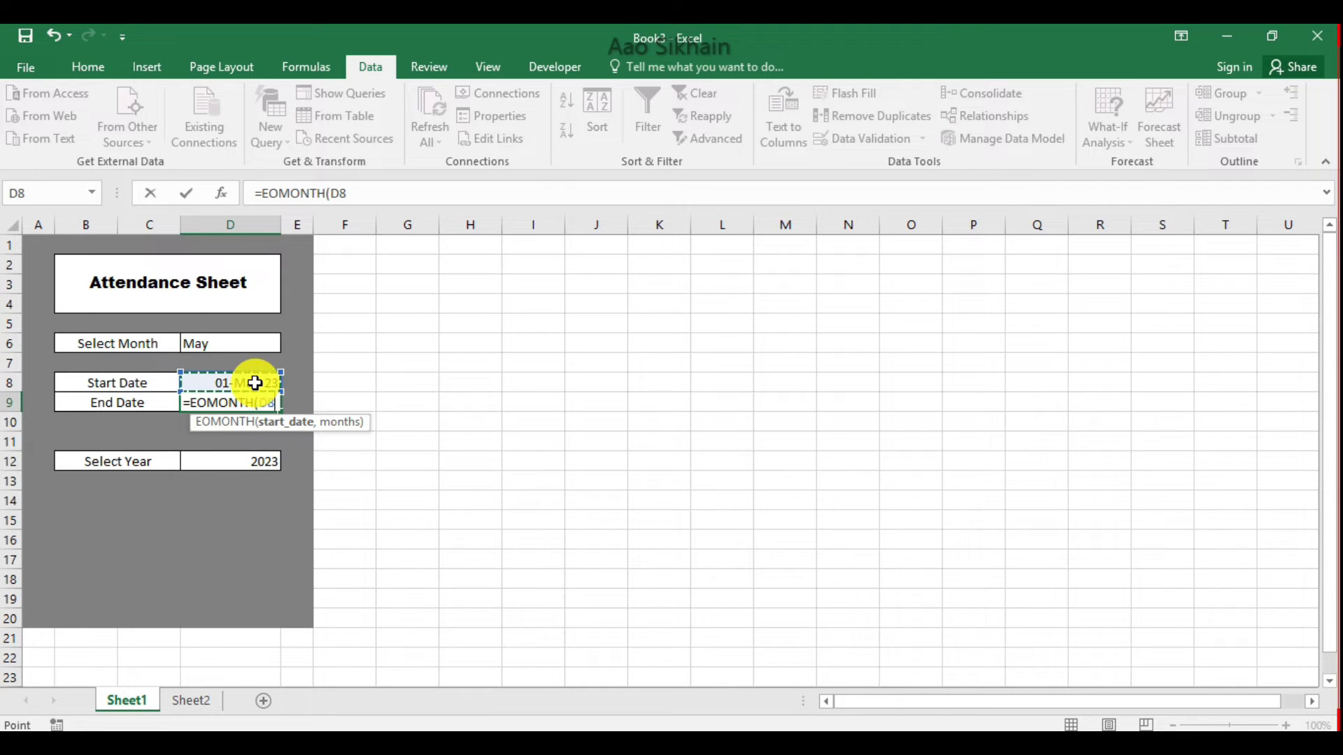
{"action": "type", "text": ",0"}
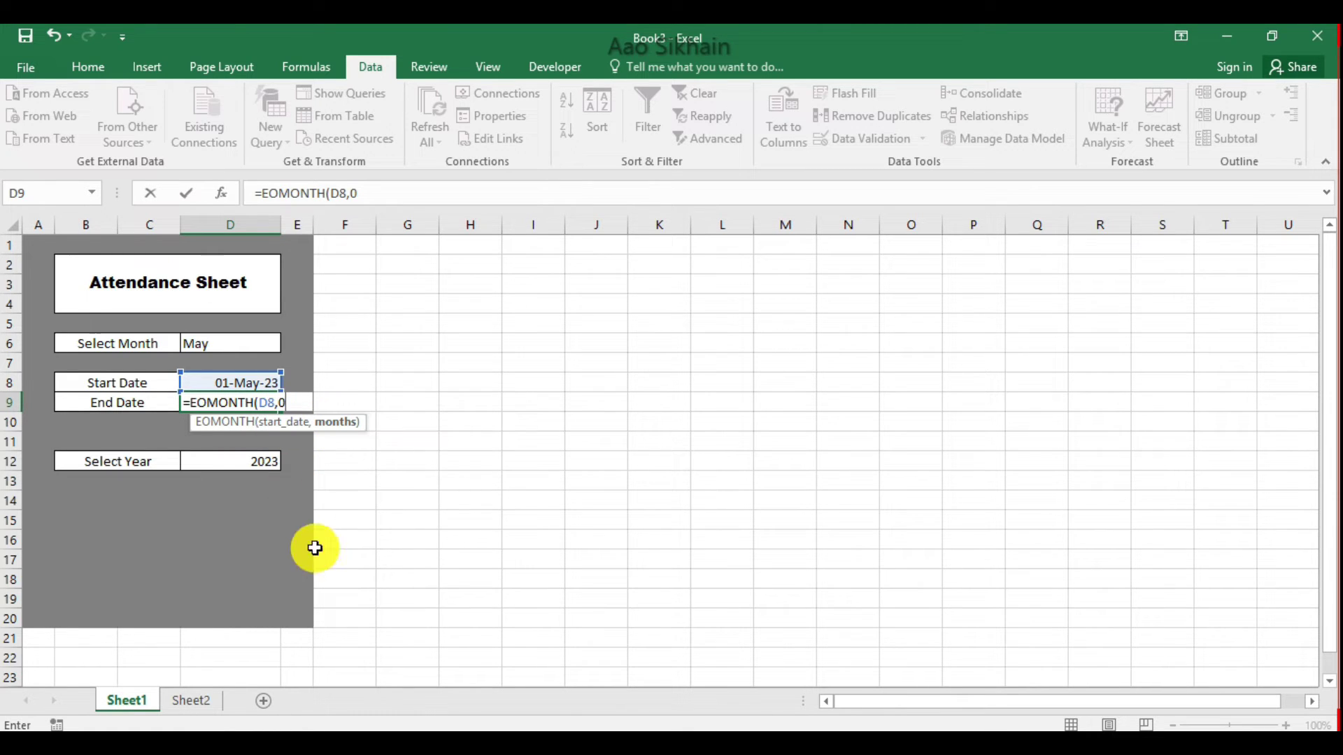
{"action": "key", "text": "Return"}
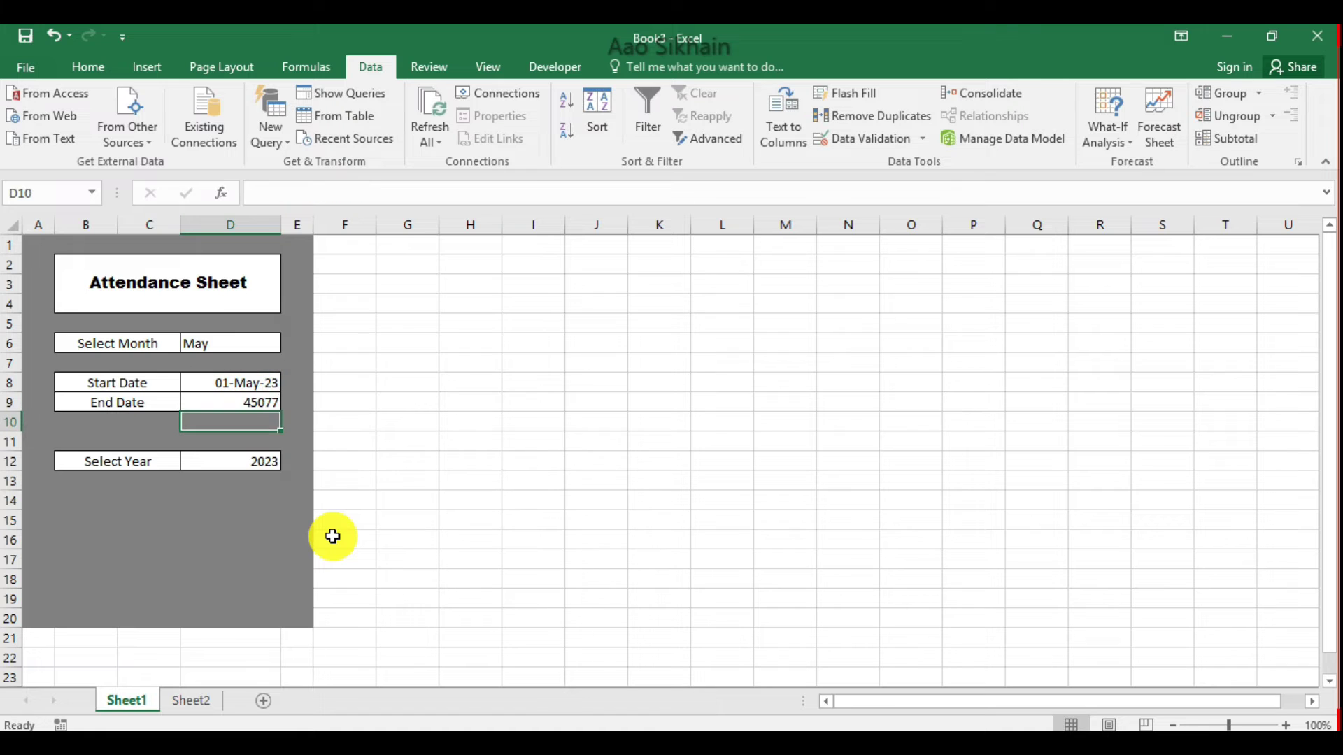
Copy the date format from D8 to the end date cell D9 with Format Painter
{"action": "left_click", "coordinate": [256, 400]}
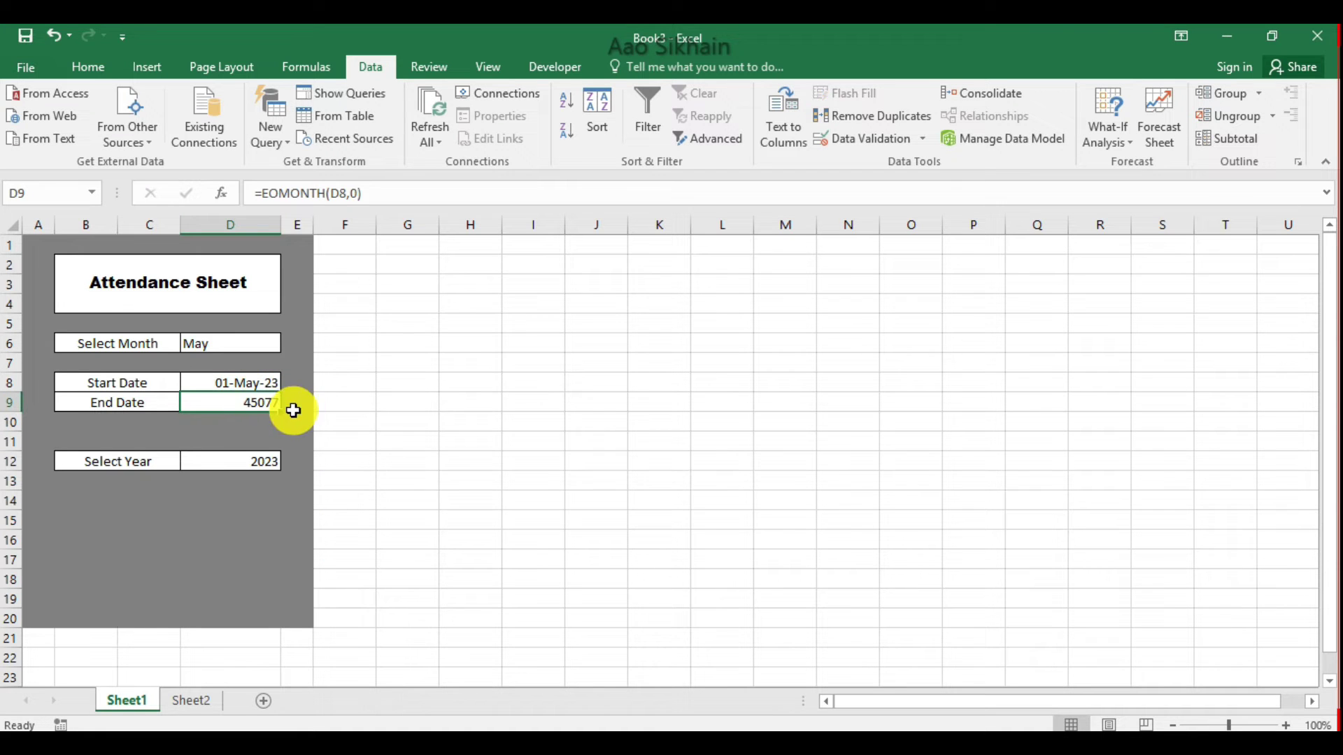
{"action": "left_click", "coordinate": [266, 382]}
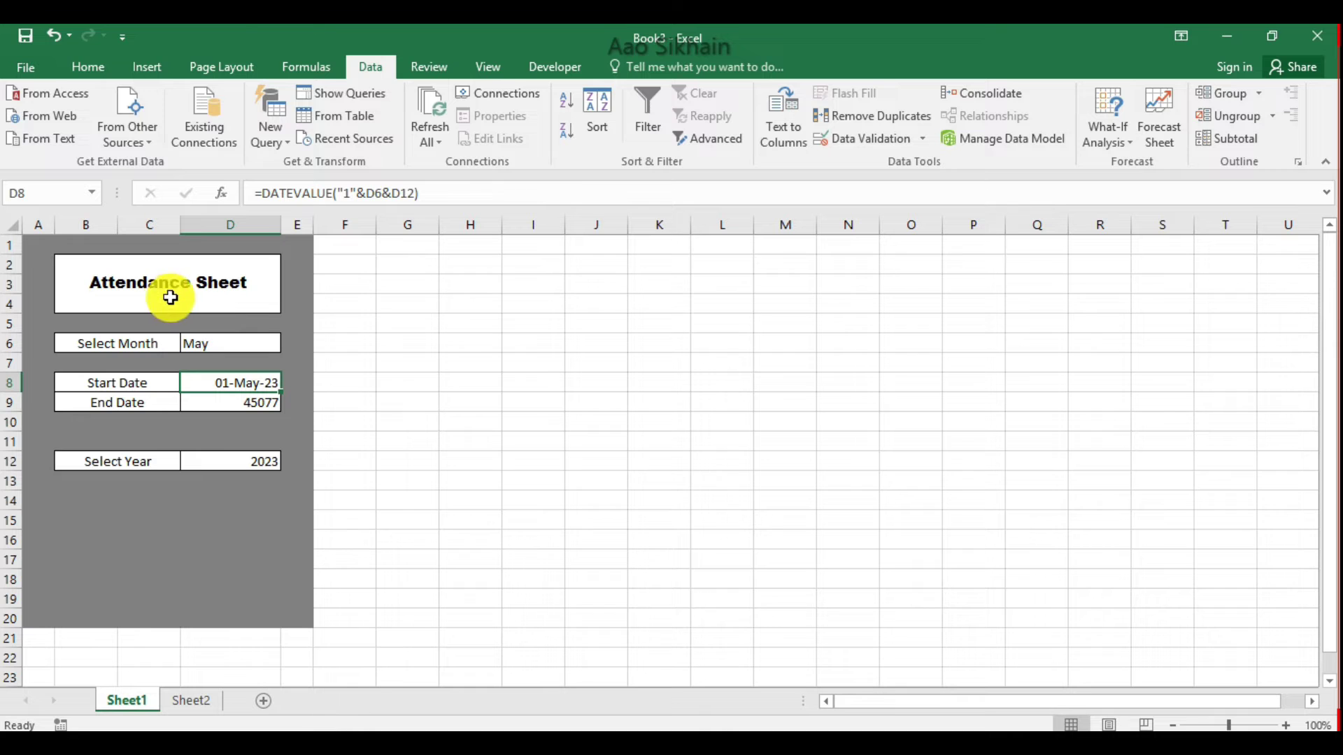
{"action": "left_click", "coordinate": [88, 64]}
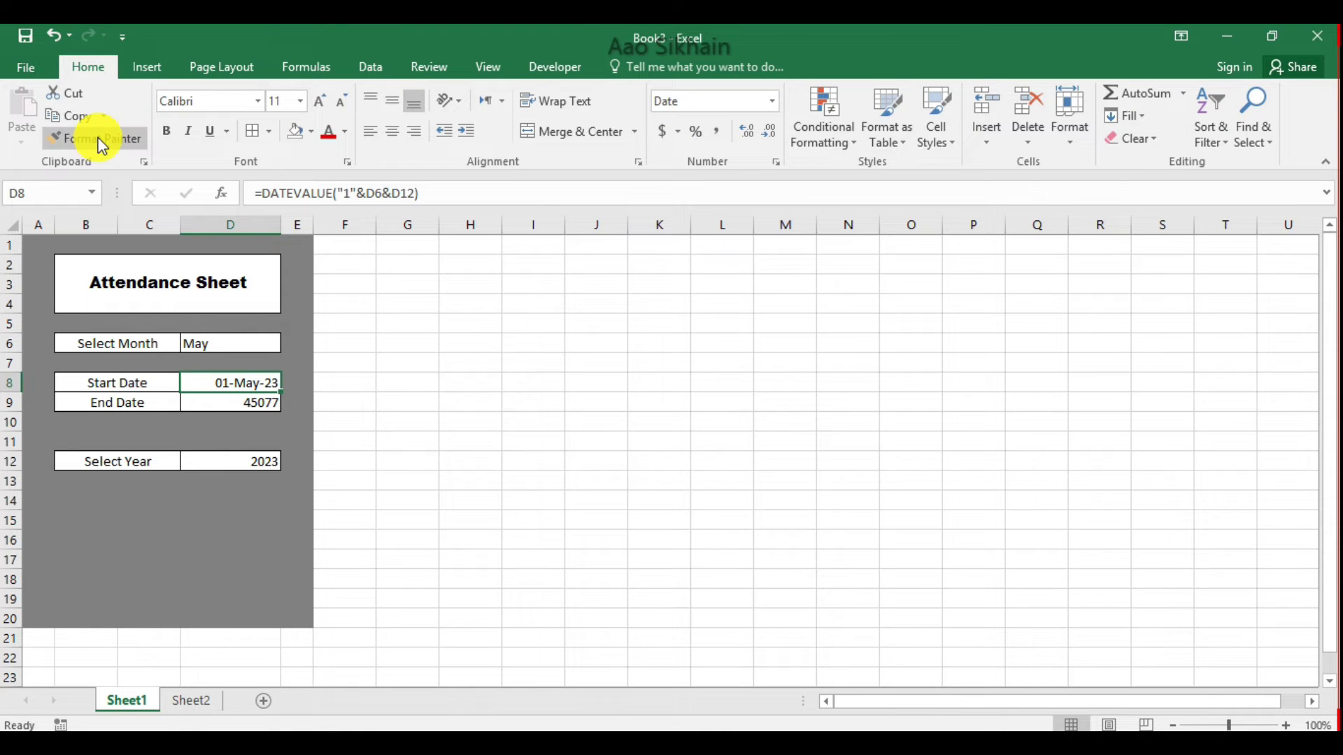
{"action": "left_click", "coordinate": [101, 143]}
{"action": "left_click", "coordinate": [255, 400]}
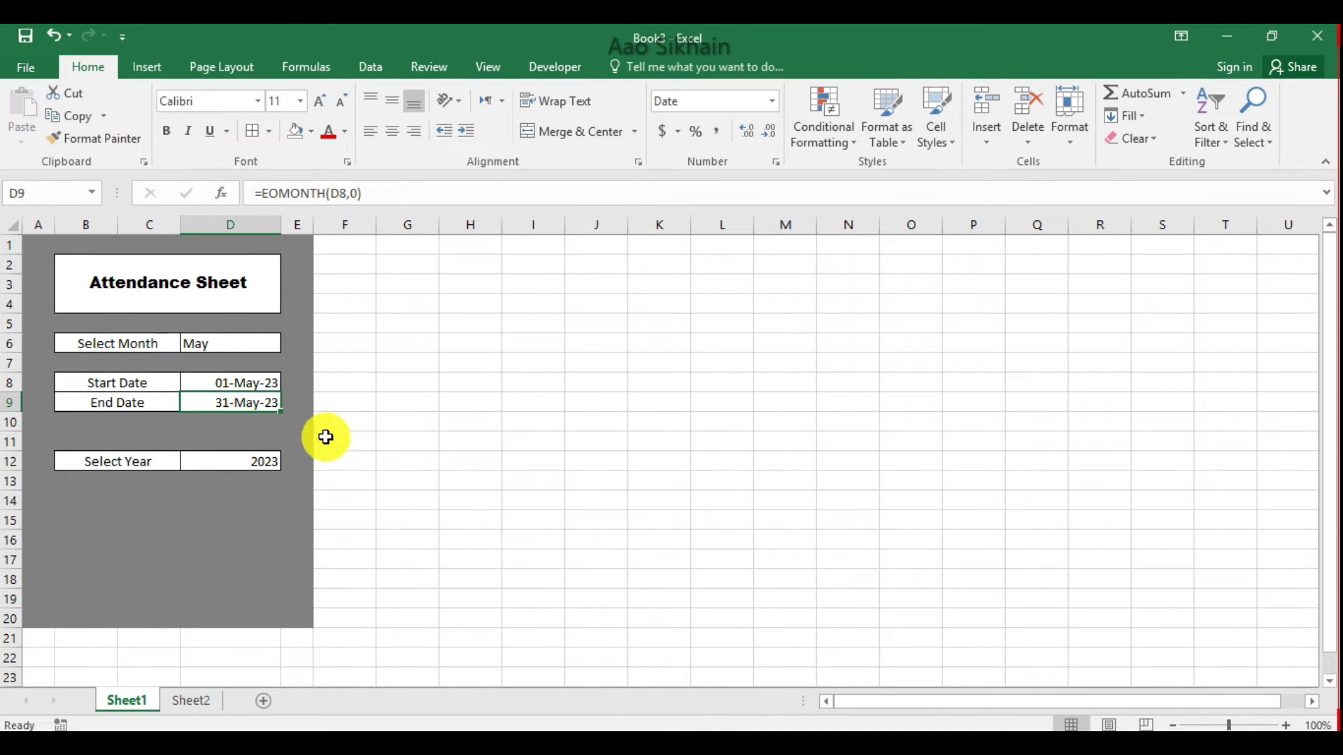
{"action": "left_click", "coordinate": [470, 383]}
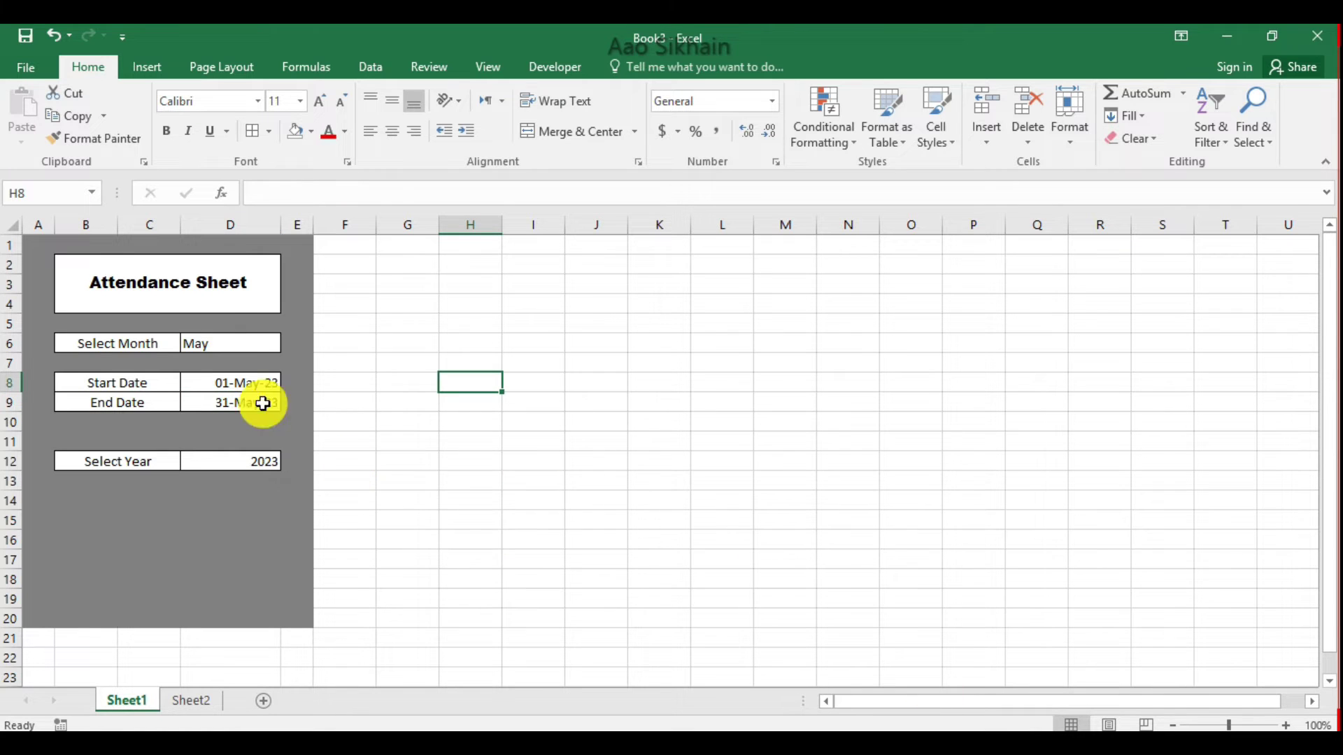
Center the contents of cells D6 through D12 horizontally
{"action": "left_click_drag", "start_coordinate": [240, 347], "coordinate": [245, 468]}
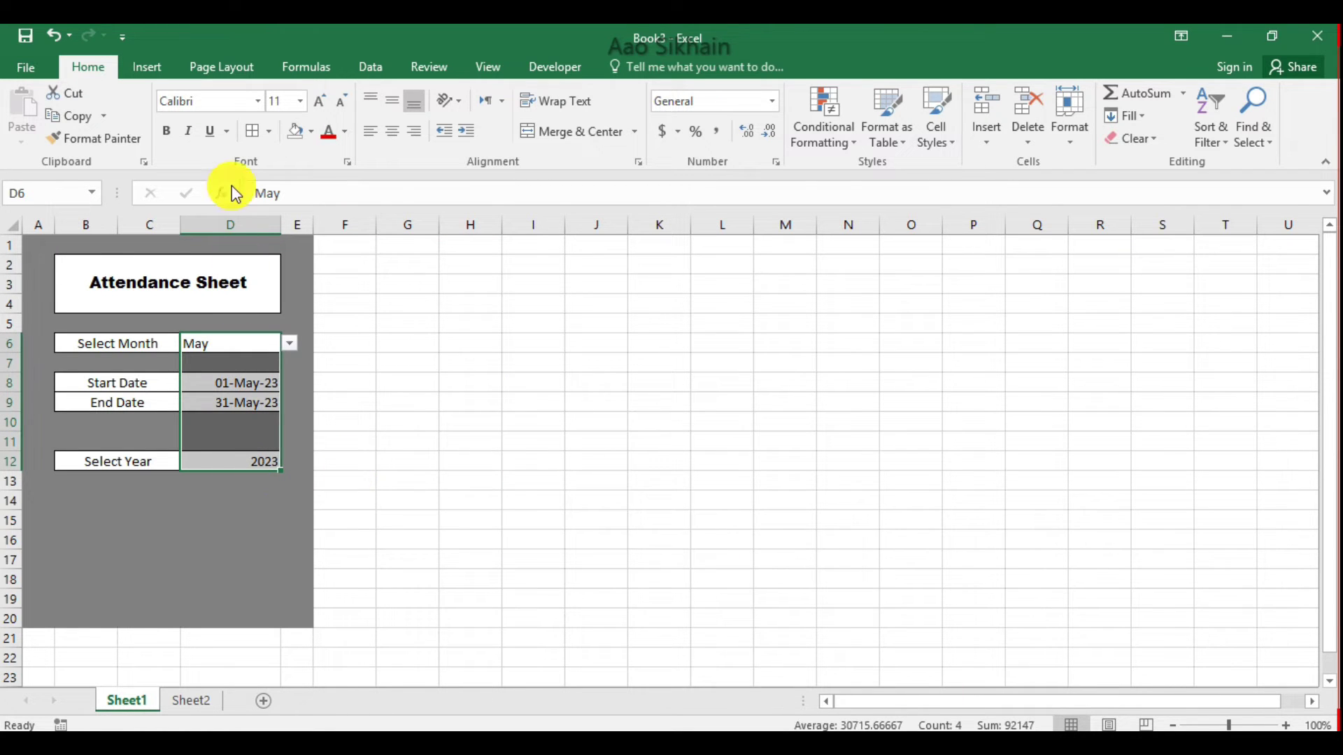
{"action": "left_click", "coordinate": [392, 131]}
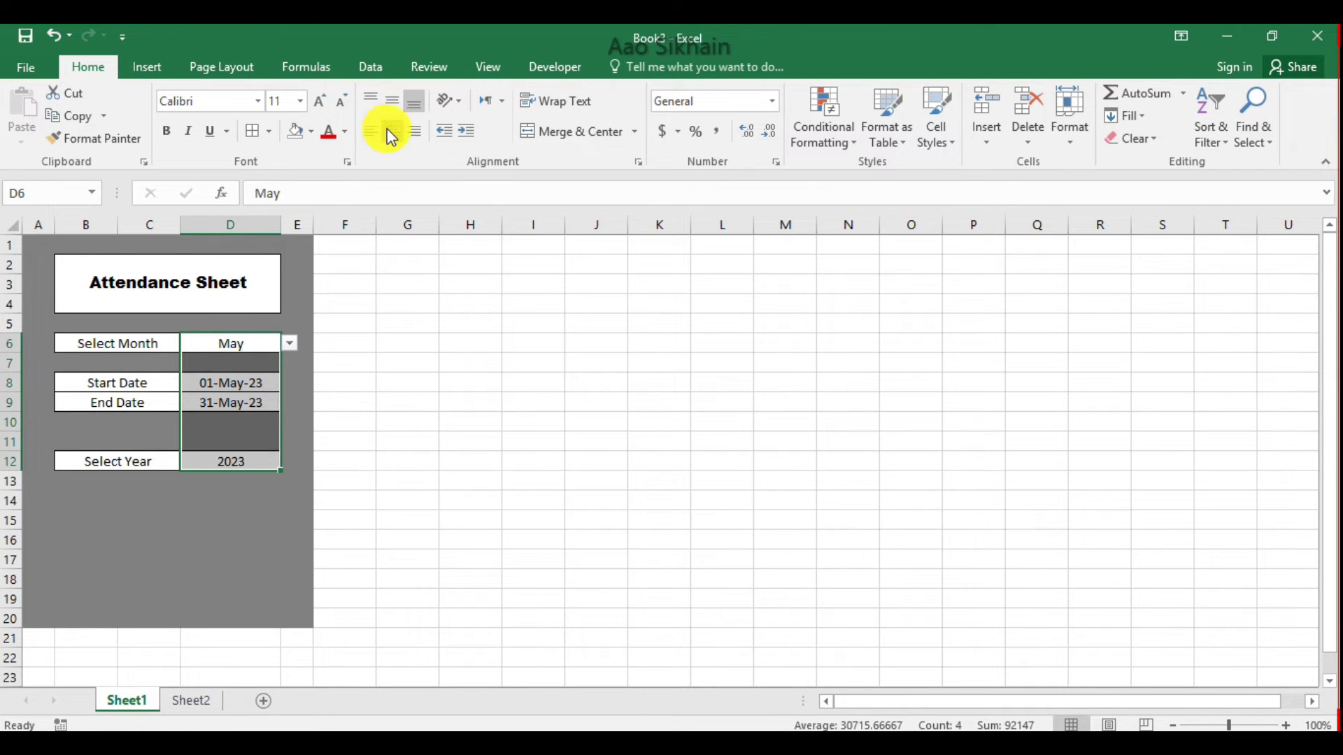
{"action": "left_click", "coordinate": [345, 401]}
Test the date formulas by choosing July, September and February in D6, and set the month back to May
{"action": "left_click", "coordinate": [267, 342]}
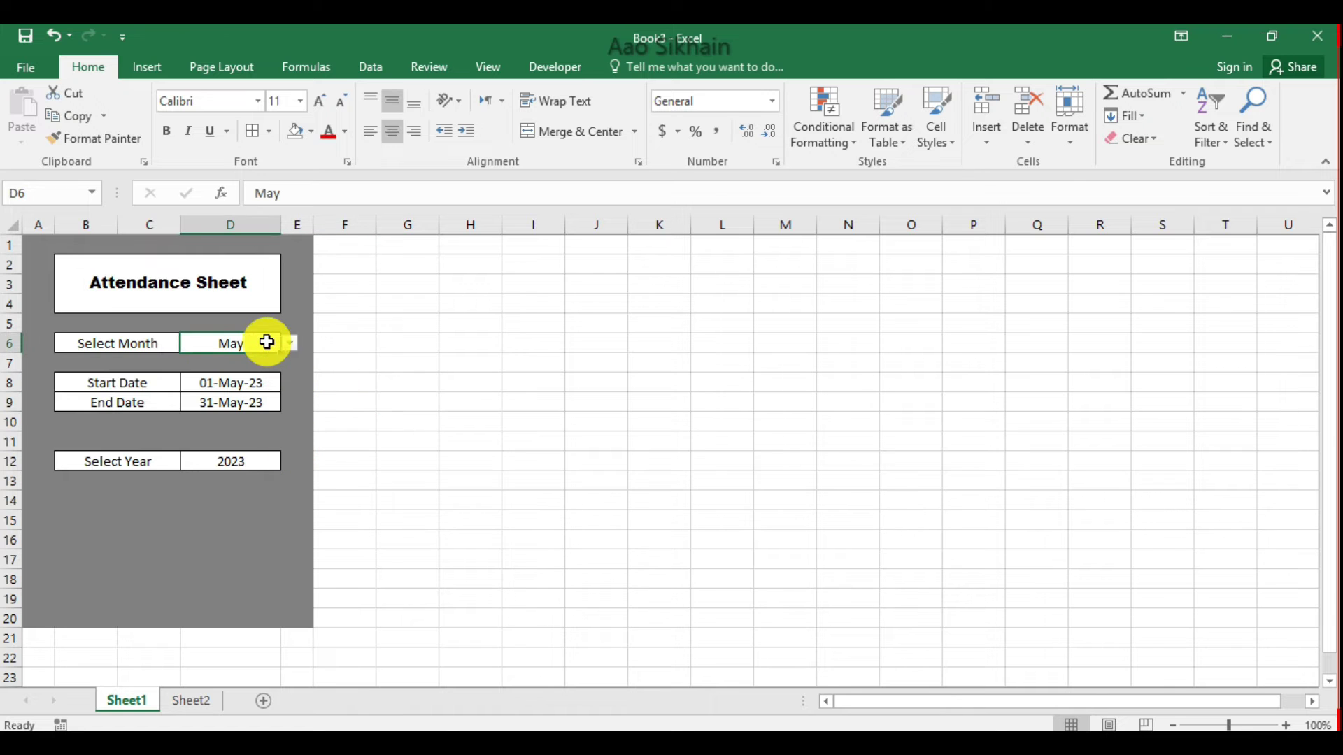
{"action": "left_click", "coordinate": [292, 345]}
{"action": "left_click", "coordinate": [278, 379]}
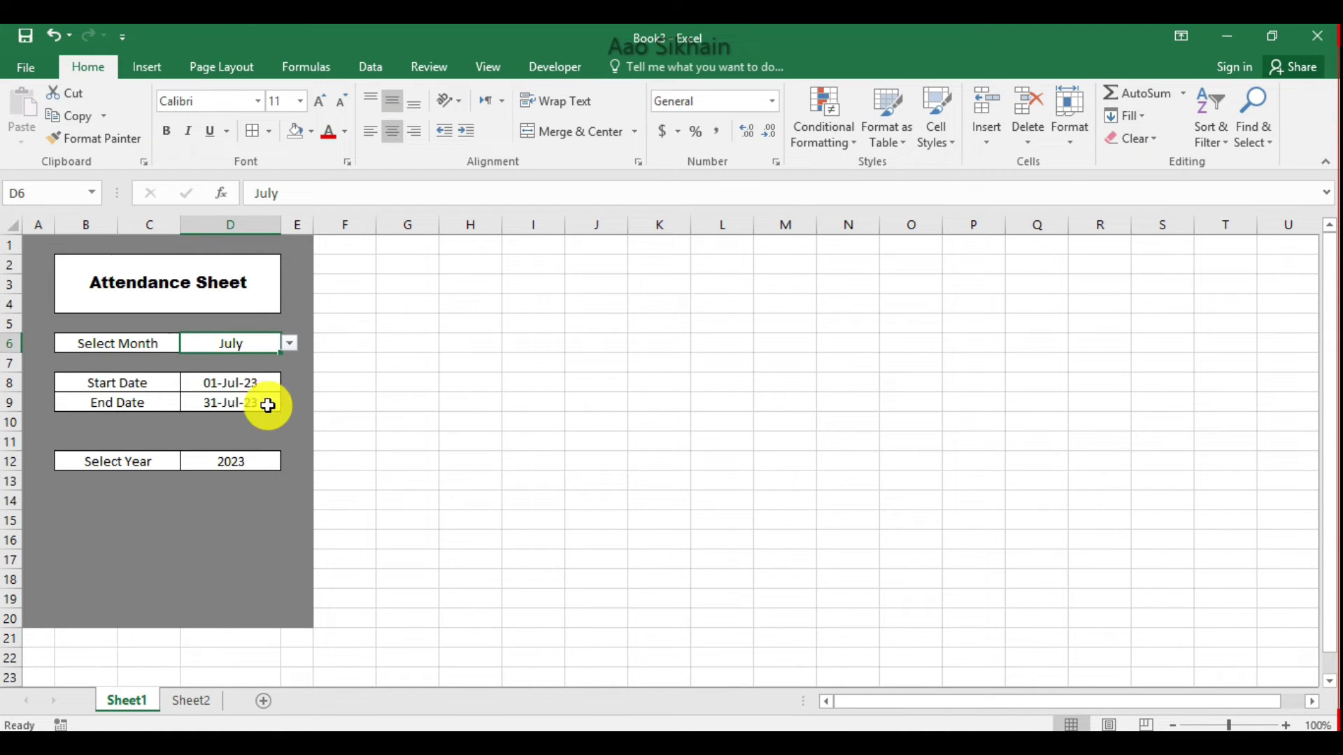
{"action": "left_click", "coordinate": [291, 342]}
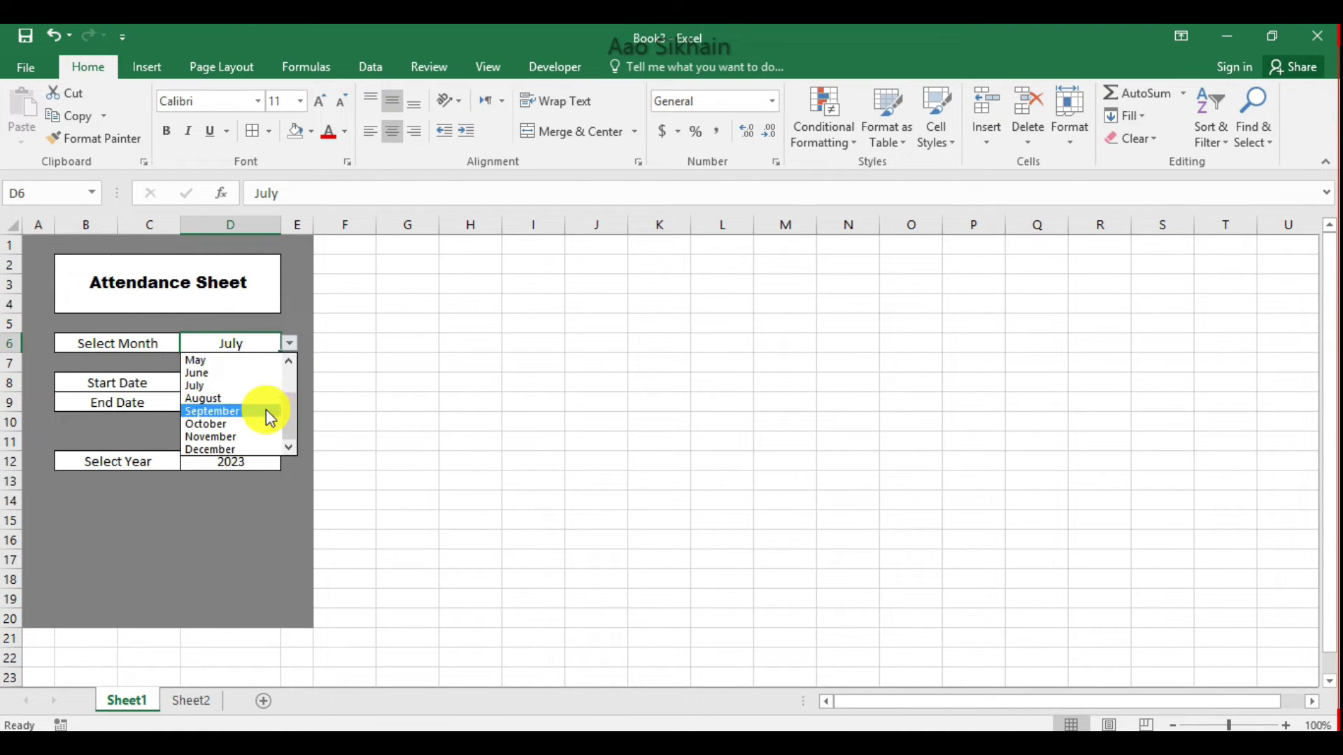
{"action": "left_click", "coordinate": [264, 412]}
{"action": "left_click", "coordinate": [290, 345]}
{"action": "scroll", "coordinate": [279, 370], "scroll_direction": "up", "scroll_amount": 2}
{"action": "left_click", "coordinate": [279, 372]}
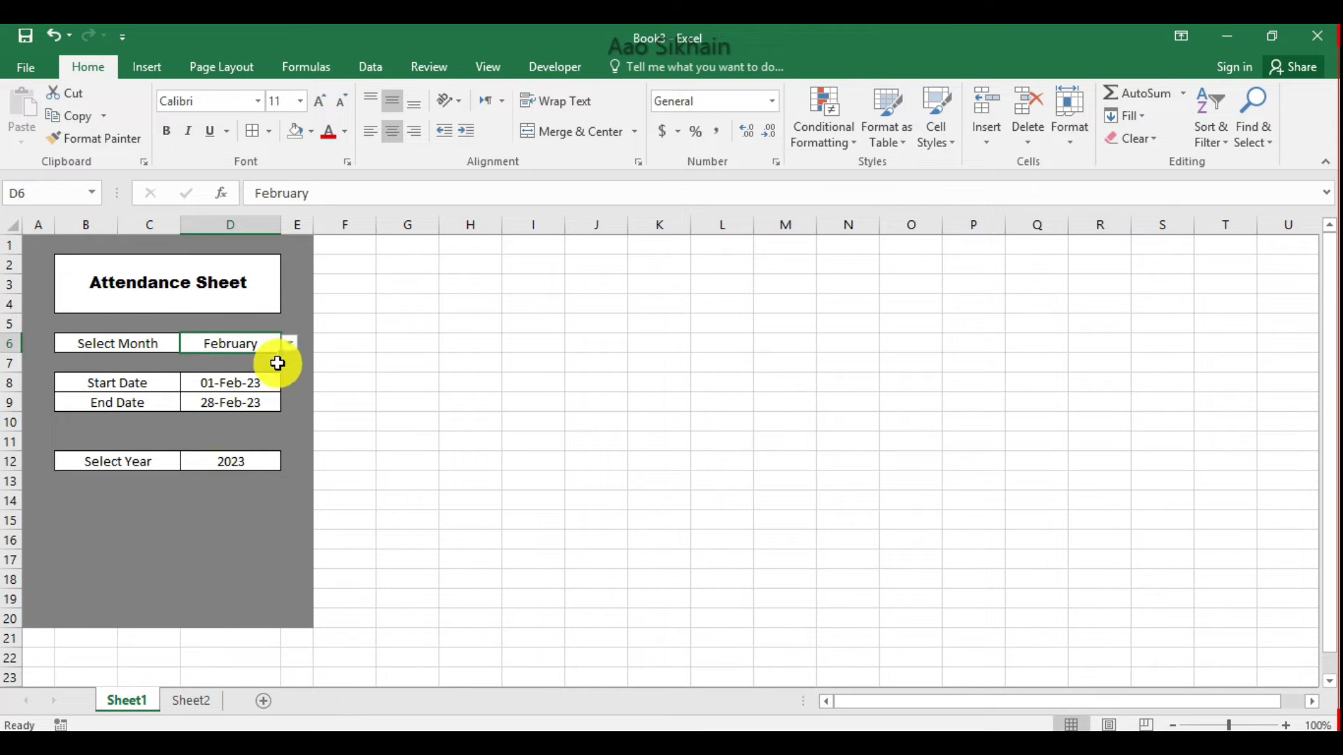
{"action": "left_click", "coordinate": [289, 343]}
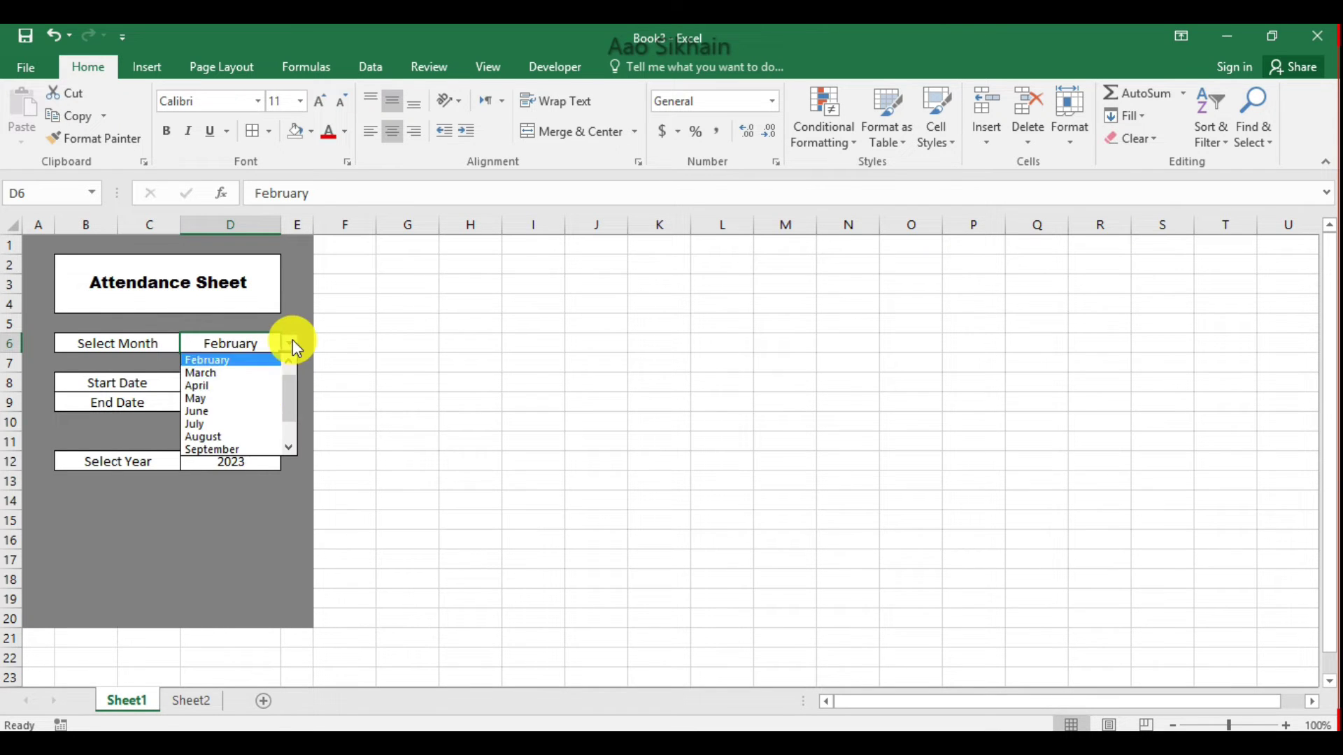
{"action": "left_click", "coordinate": [272, 400]}
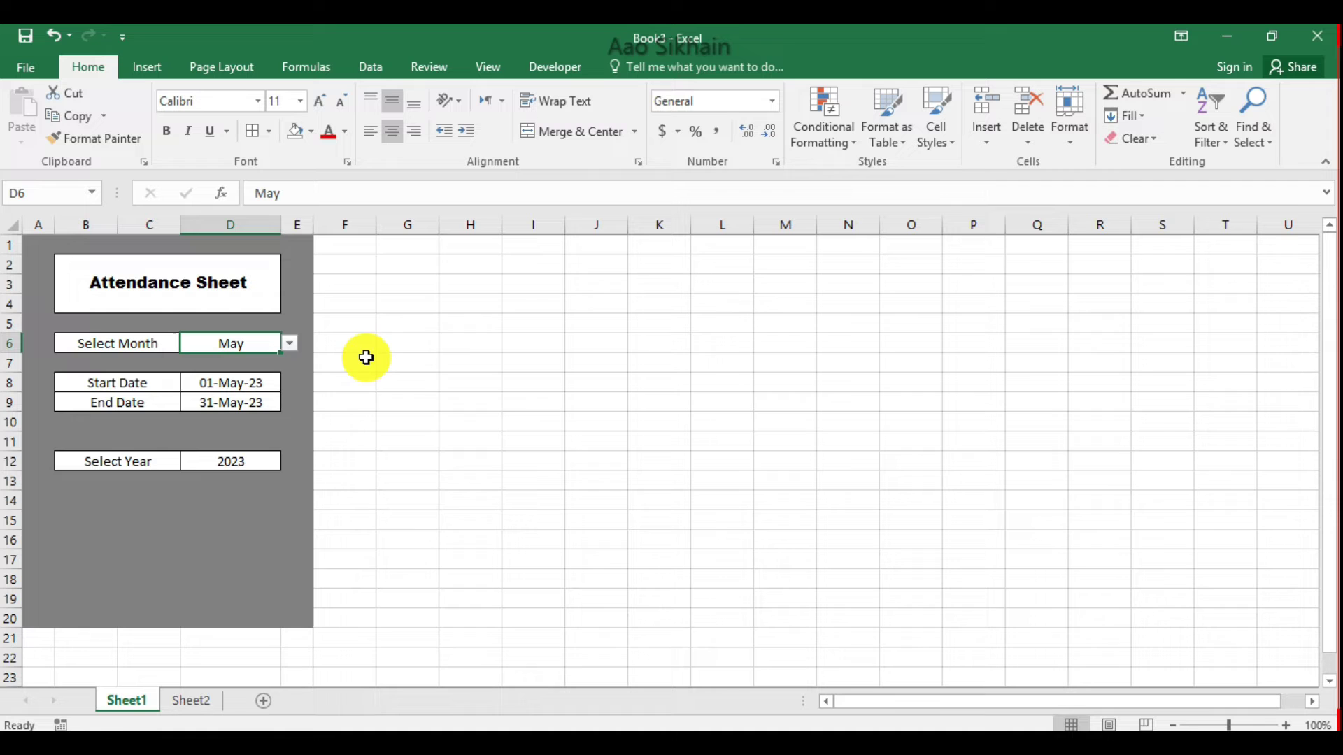
Enter the attendance table headers ID NO in G4 and NAME in H4
{"action": "left_click", "coordinate": [455, 326]}
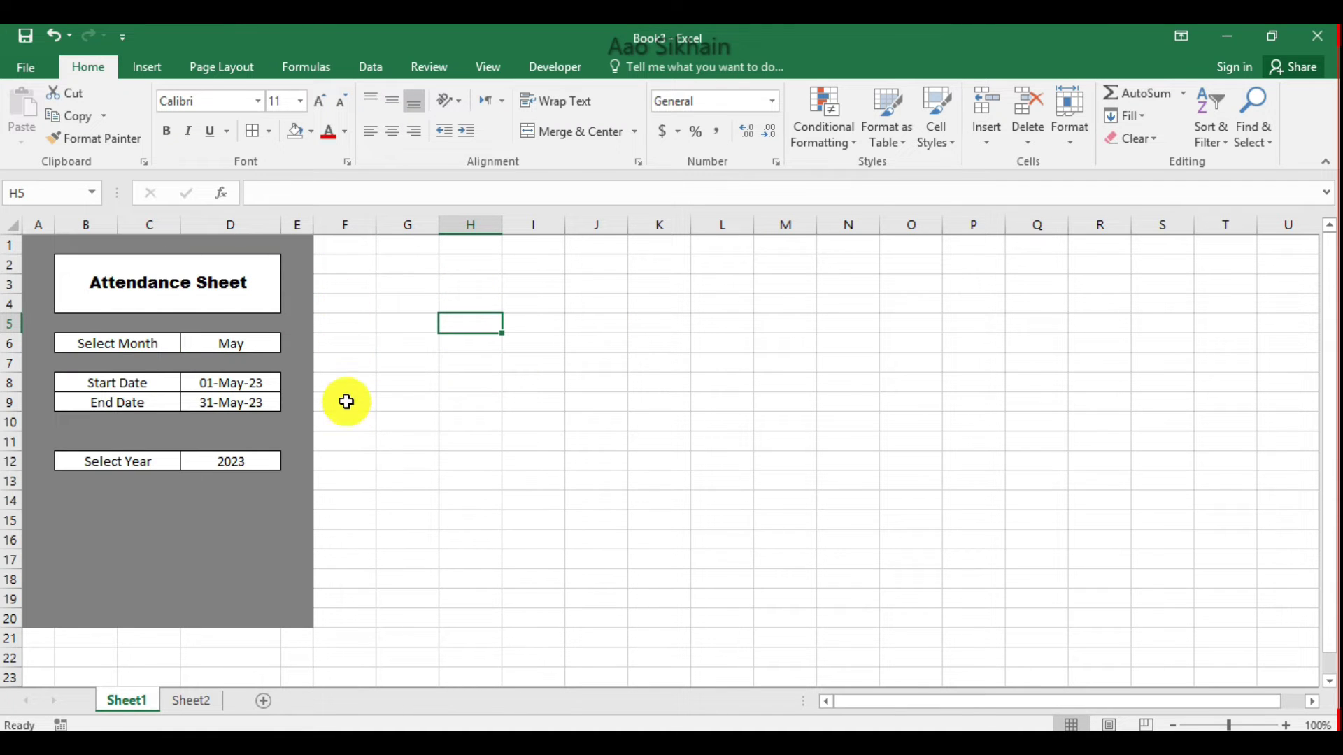
{"action": "left_click", "coordinate": [400, 286]}
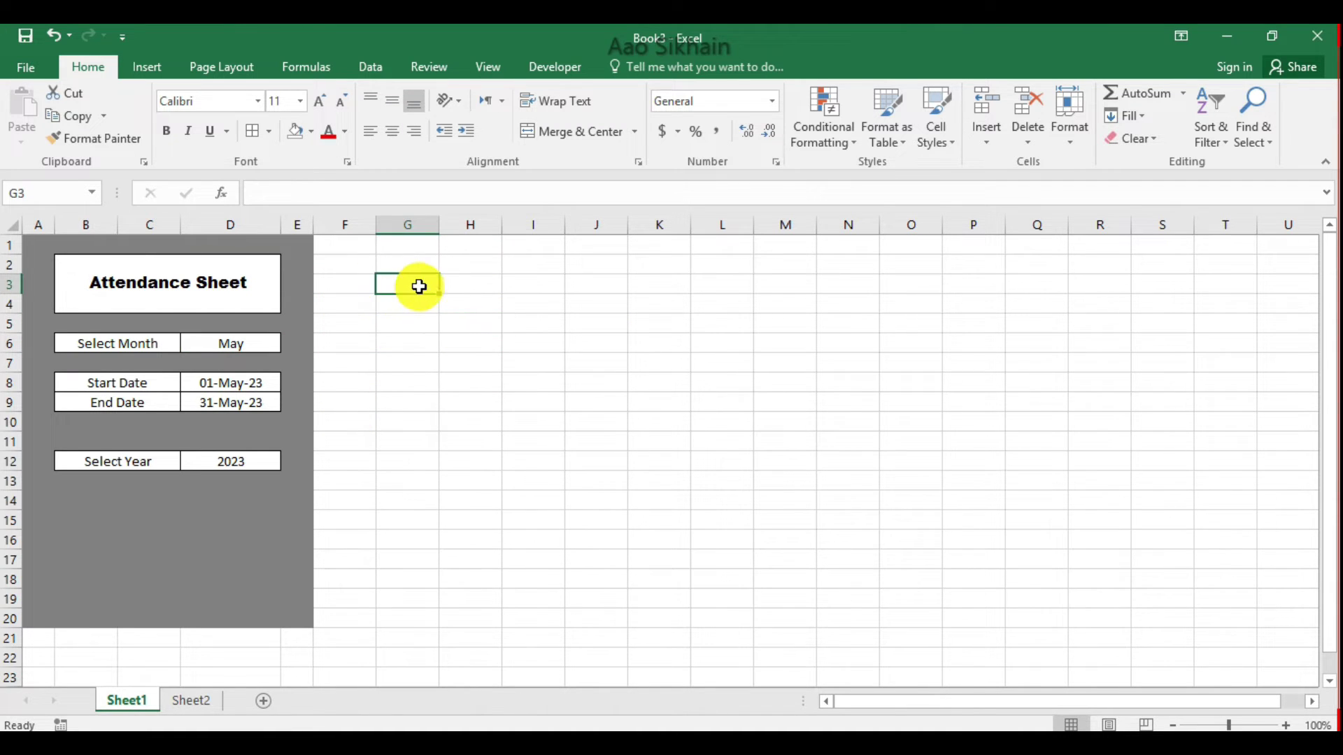
{"action": "left_click", "coordinate": [412, 304]}
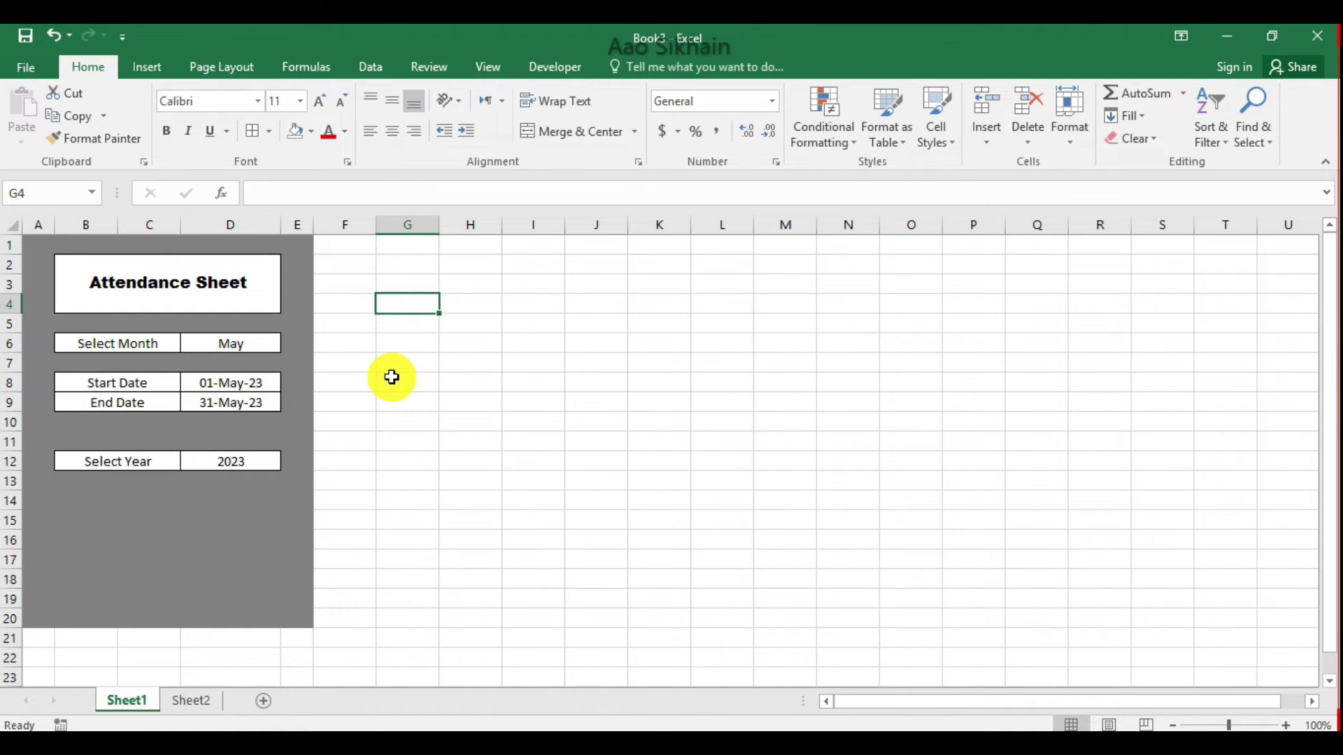
{"action": "type", "text": "ID N"}
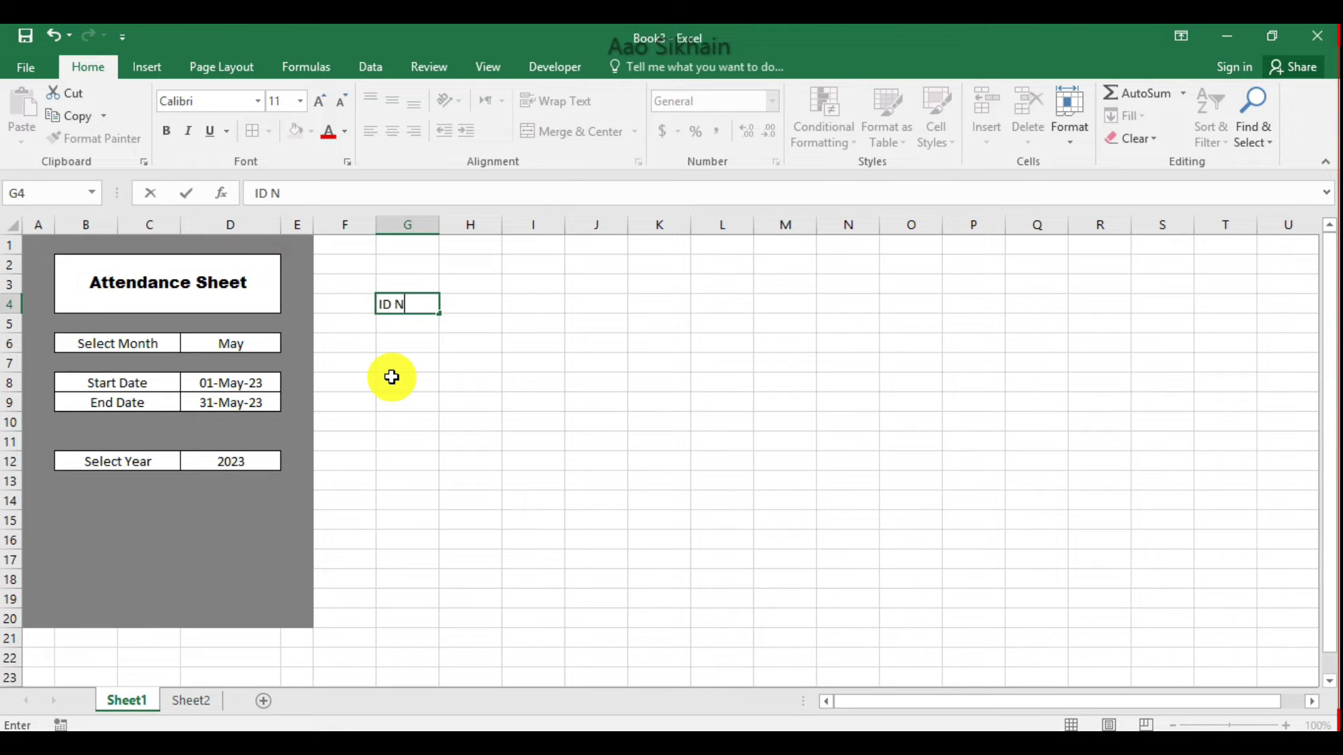
{"action": "key", "text": "Tab"}
{"action": "type", "text": "NAME"}
{"action": "key", "text": "Tab"}
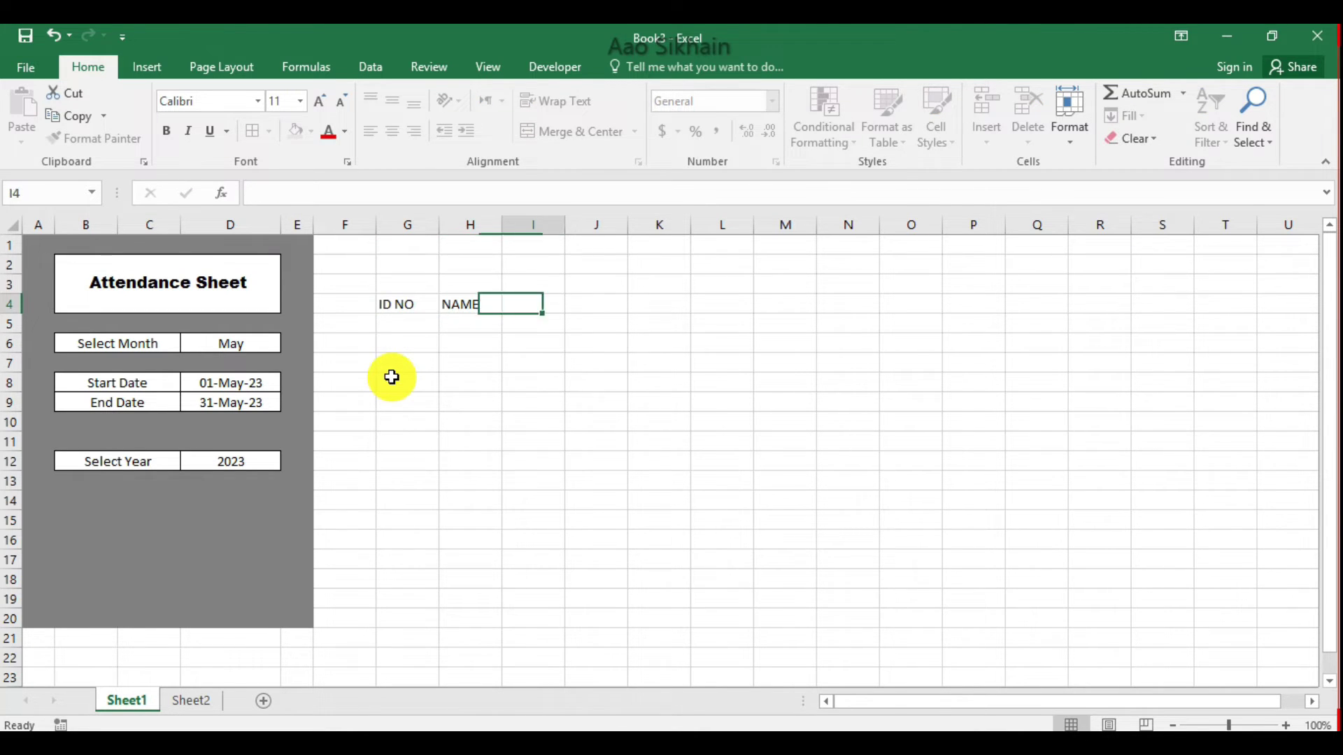
Merge and center G3:H3 with the heading EMPLOYEE DETAIL, and widen column H
{"action": "key", "text": "Up"}
{"action": "key", "text": "Left"}
{"action": "key", "text": "Left"}
{"action": "key", "text": "shift+Right"}
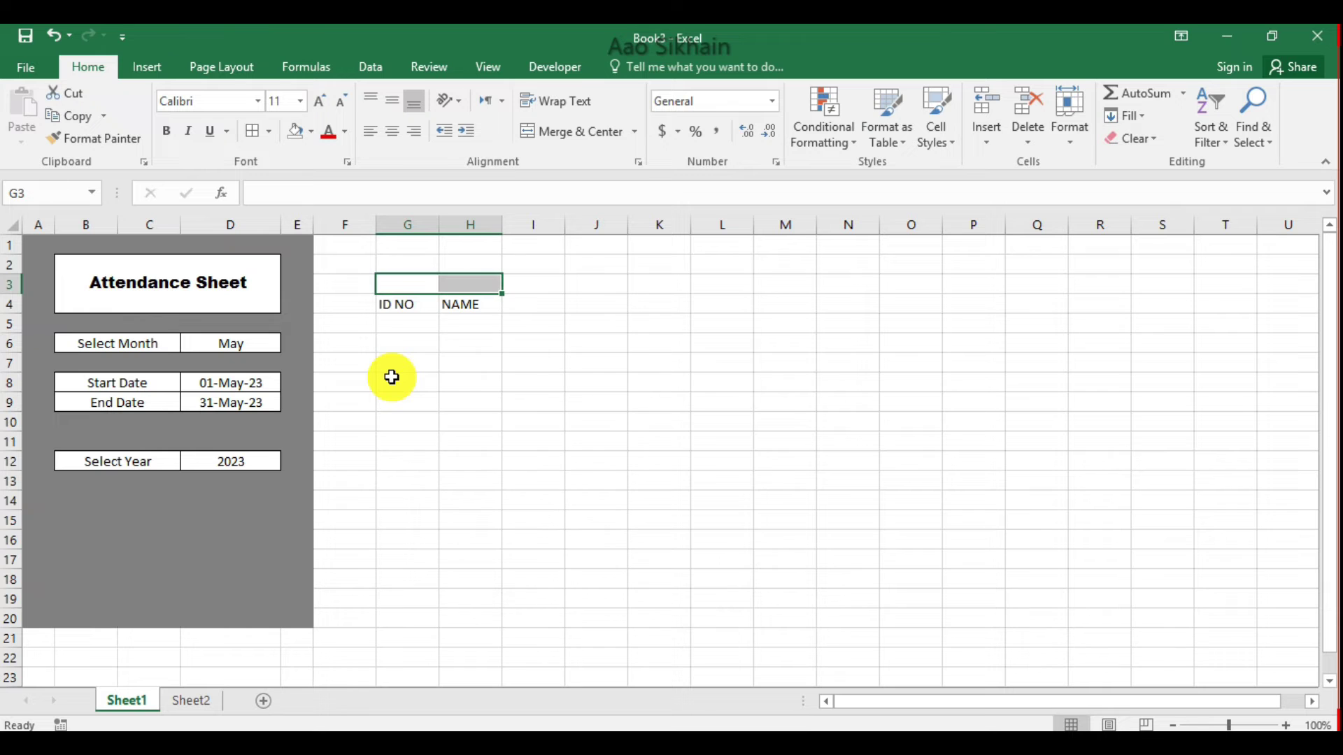
{"action": "left_click", "coordinate": [563, 134]}
{"action": "type", "text": "EM"}
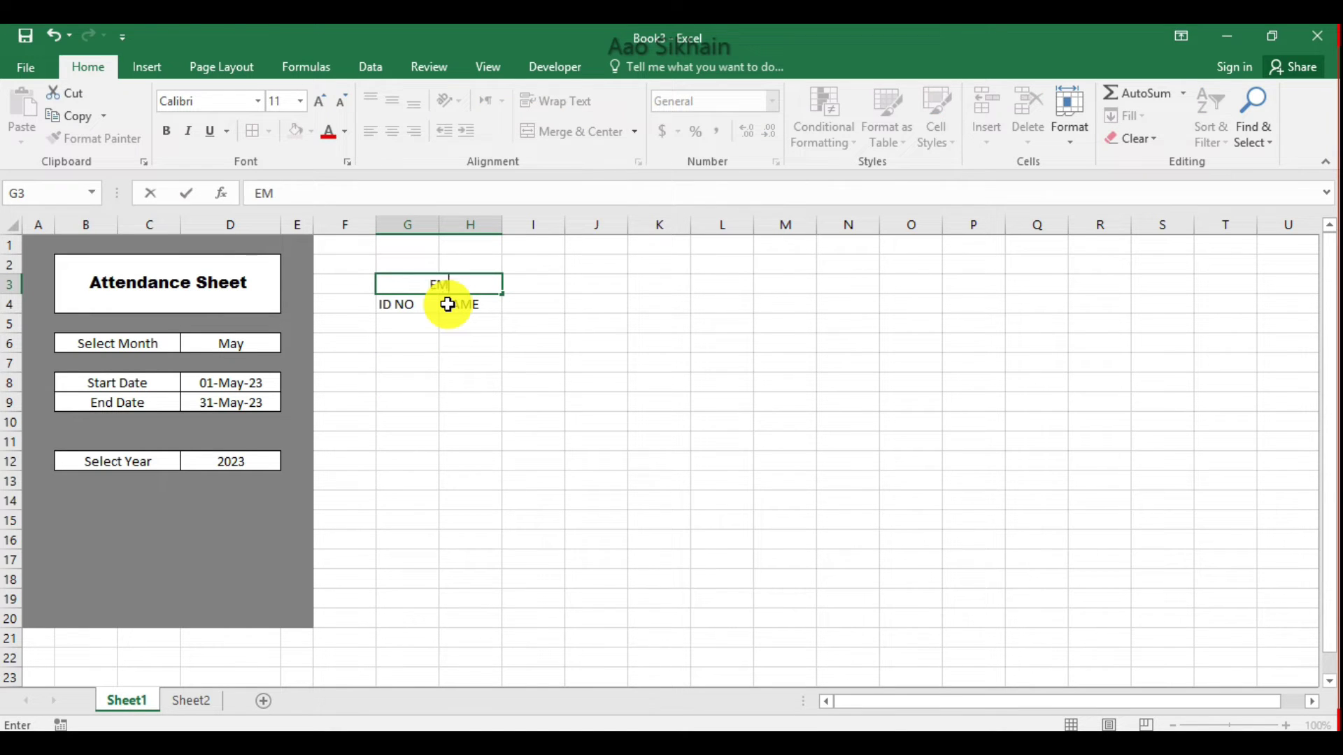
{"action": "type", "text": "PLOYEE DETAIL"}
{"action": "key", "text": "Return"}
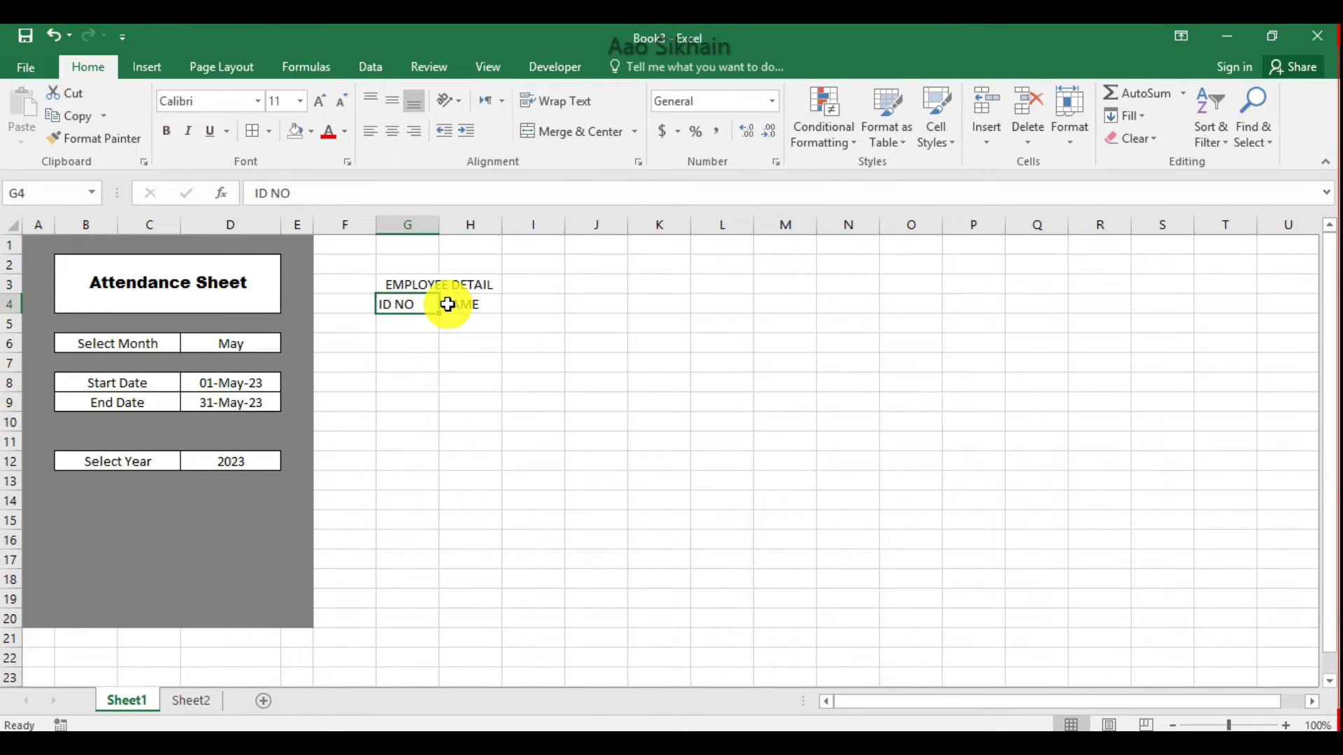
{"action": "key", "text": "Return"}
{"action": "left_click_drag", "start_coordinate": [503, 228], "coordinate": [561, 225]}
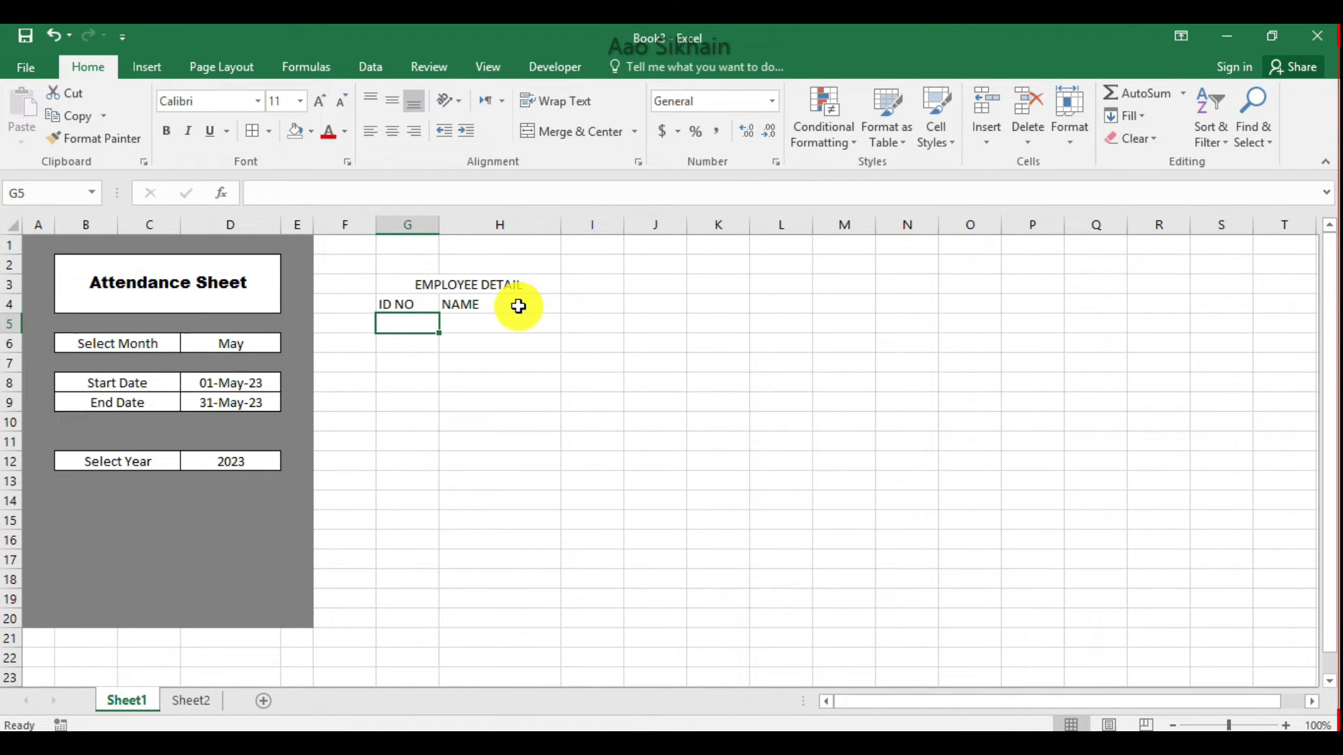
Link the first day header cell I4 to the start date with the formula =D8
{"action": "left_click", "coordinate": [578, 301]}
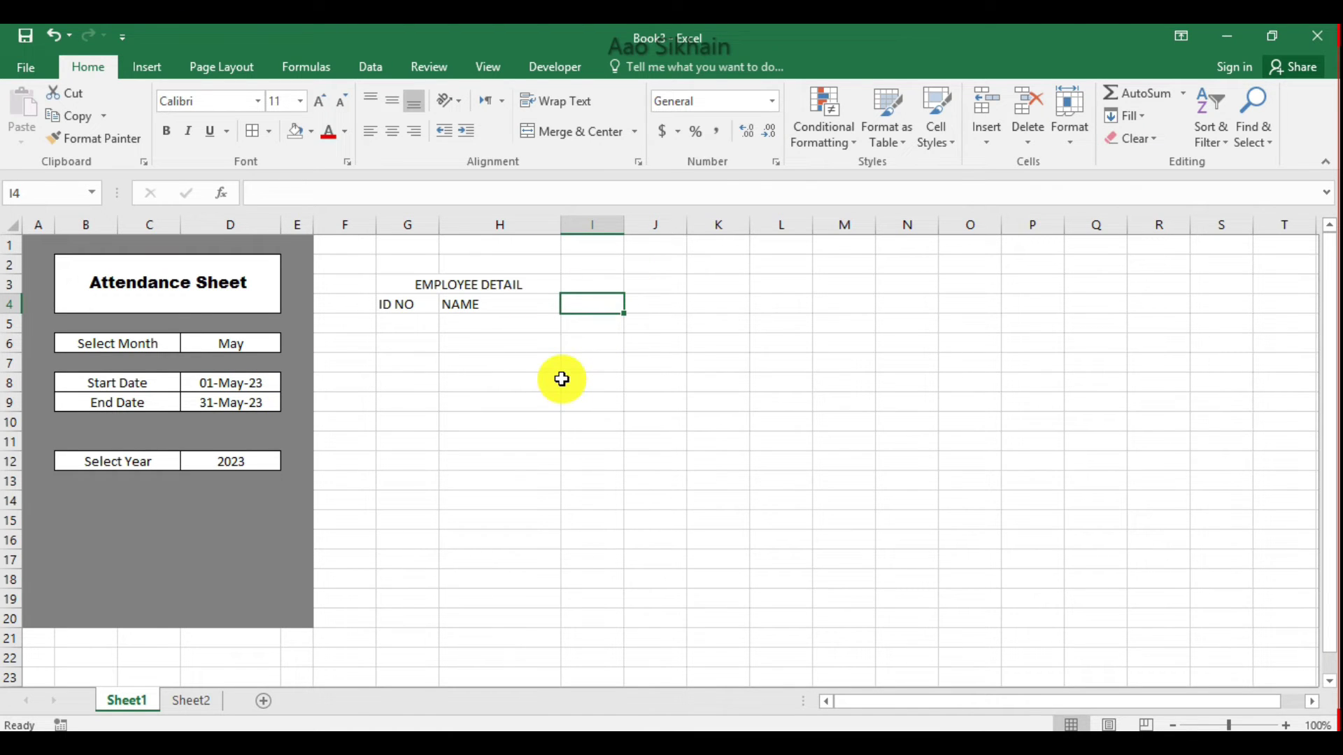
{"action": "type", "text": "="}
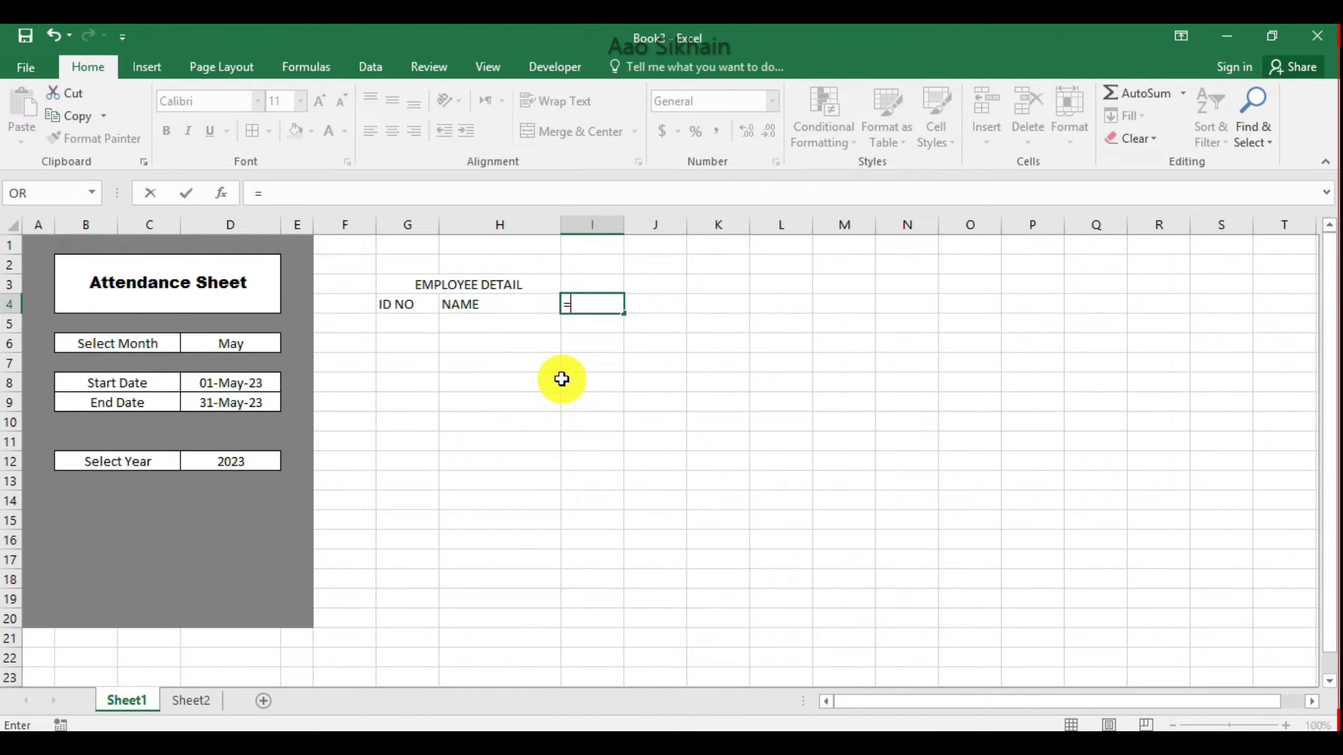
{"action": "left_click", "coordinate": [251, 384]}
{"action": "key", "text": "Return"}
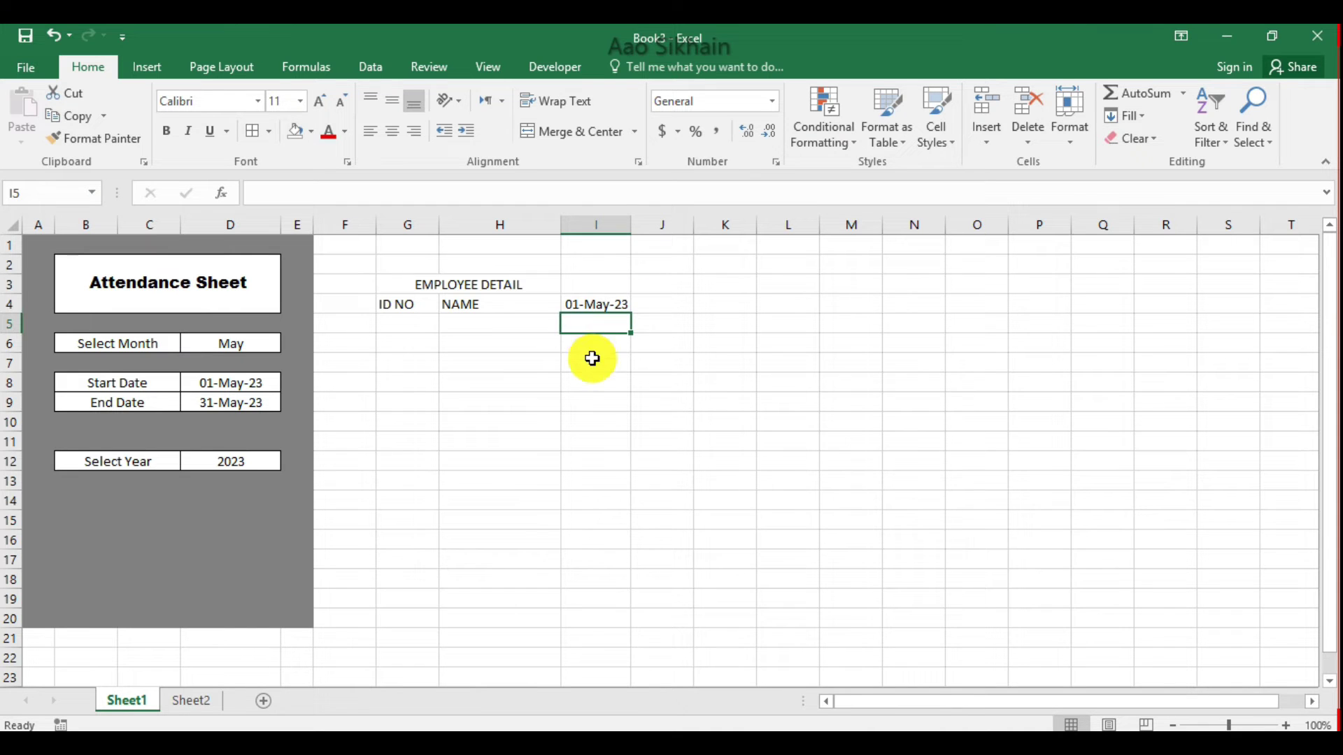
Apply the custom number format DD to the date in I4
{"action": "left_click", "coordinate": [605, 301]}
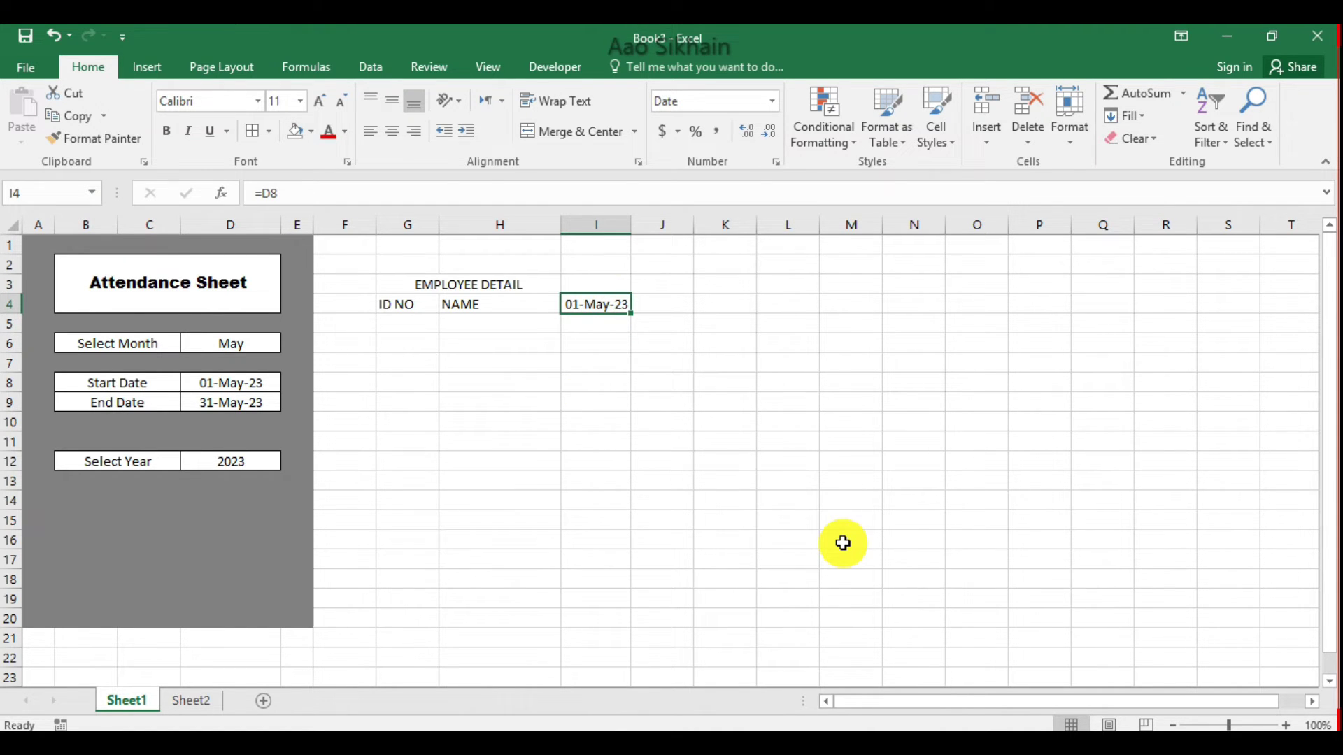
{"action": "key", "text": "ctrl+1"}
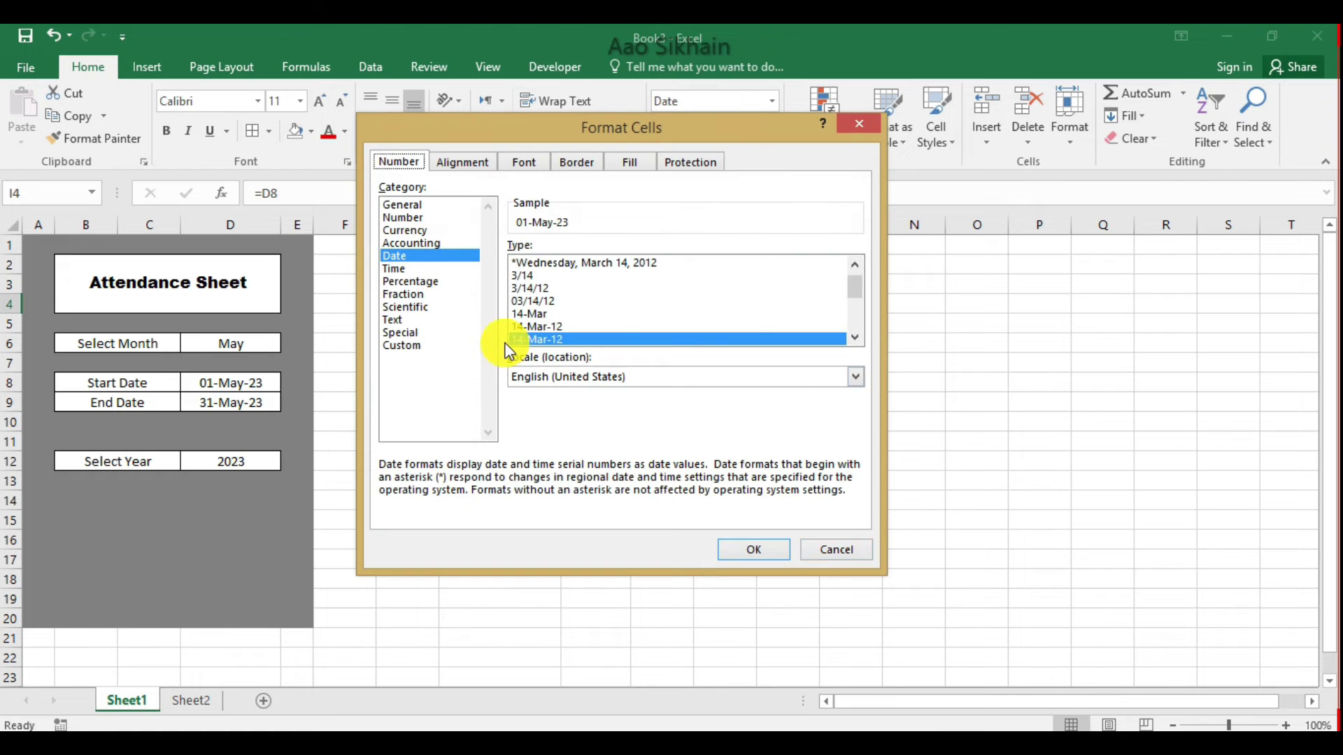
{"action": "left_click", "coordinate": [402, 345]}
{"action": "left_click", "coordinate": [662, 266]}
{"action": "key", "text": "BackSpace"}
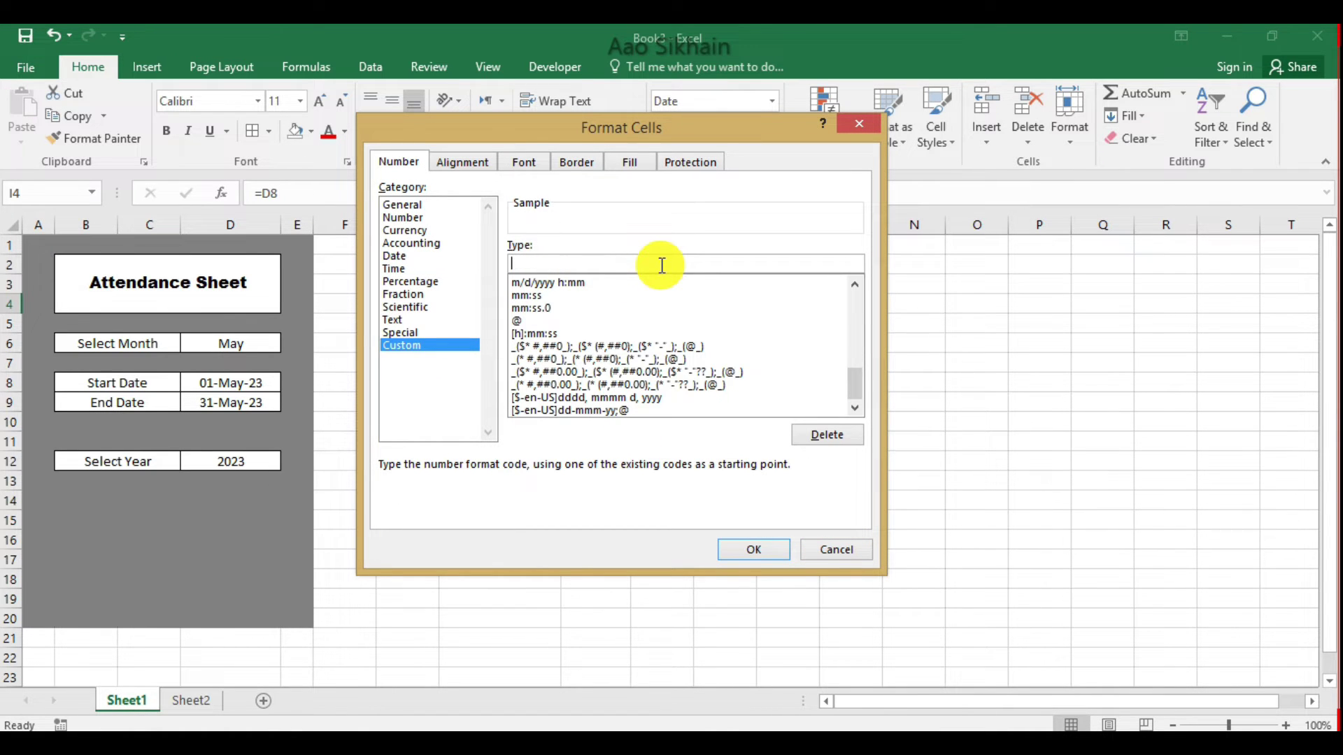
{"action": "type", "text": "DD"}
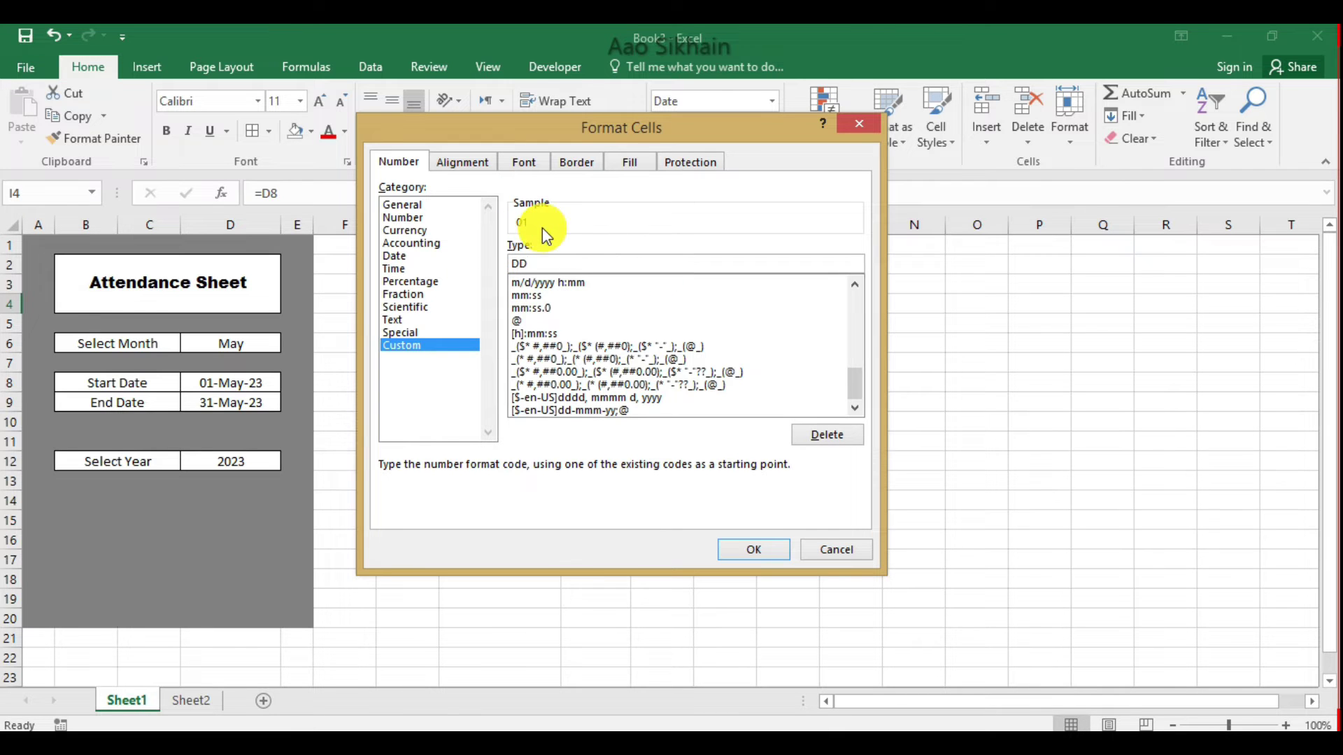
{"action": "left_click", "coordinate": [752, 549]}
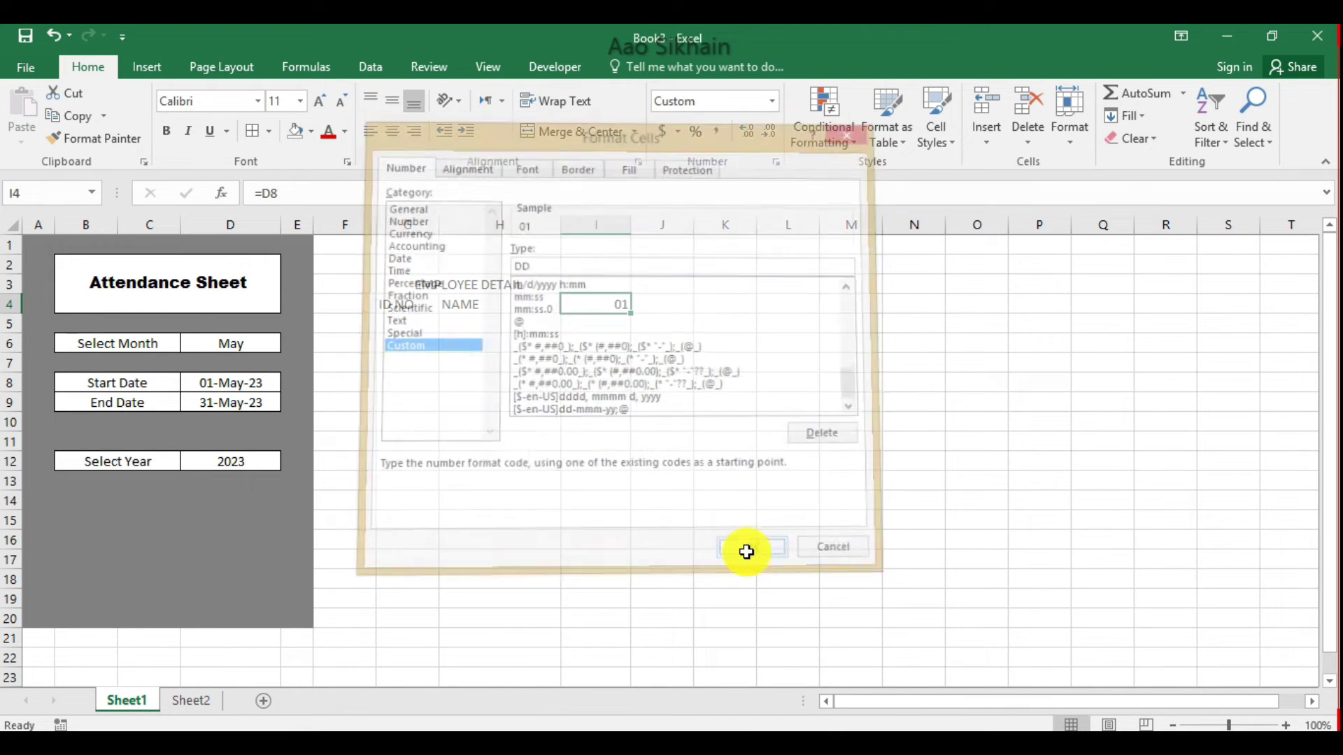
Enter the next-day formula =IF(I4<$D$9,I4+1,"") in cell J4
{"action": "left_click", "coordinate": [658, 308]}
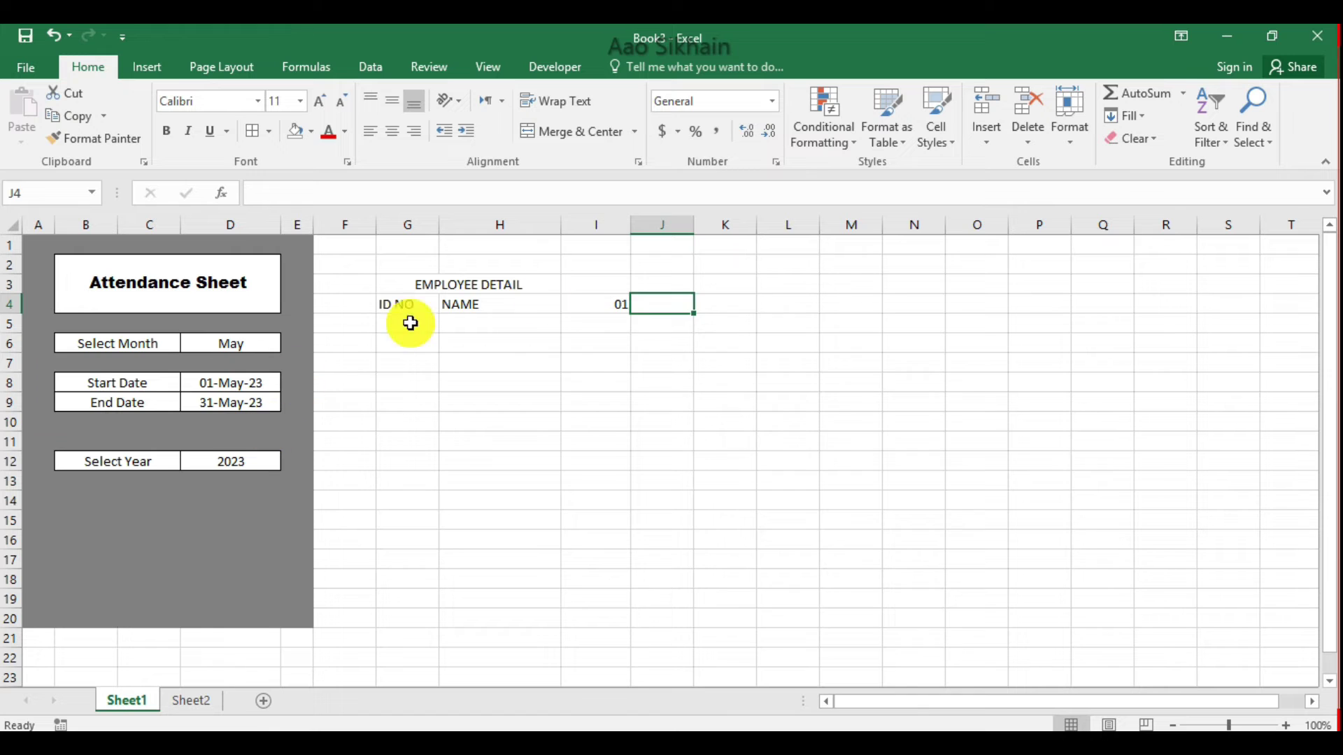
{"action": "left_click", "coordinate": [619, 308]}
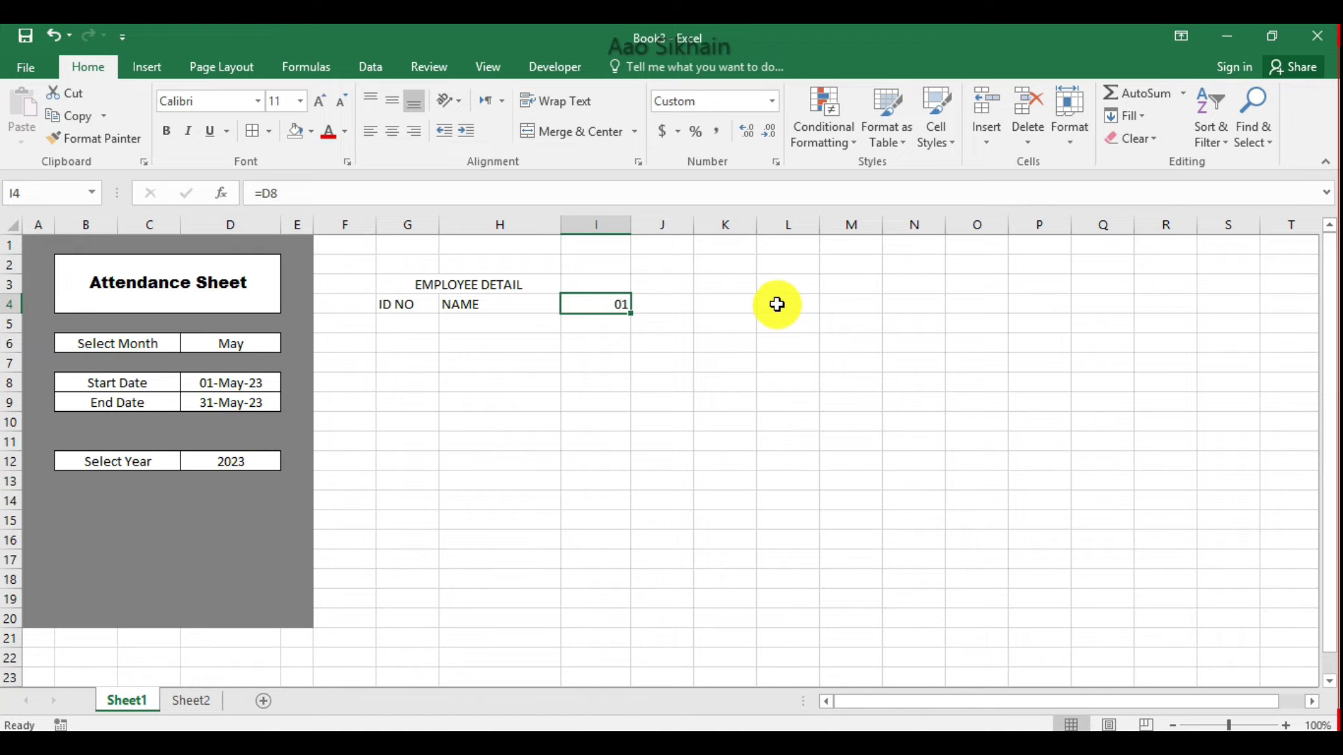
{"action": "left_click", "coordinate": [675, 309]}
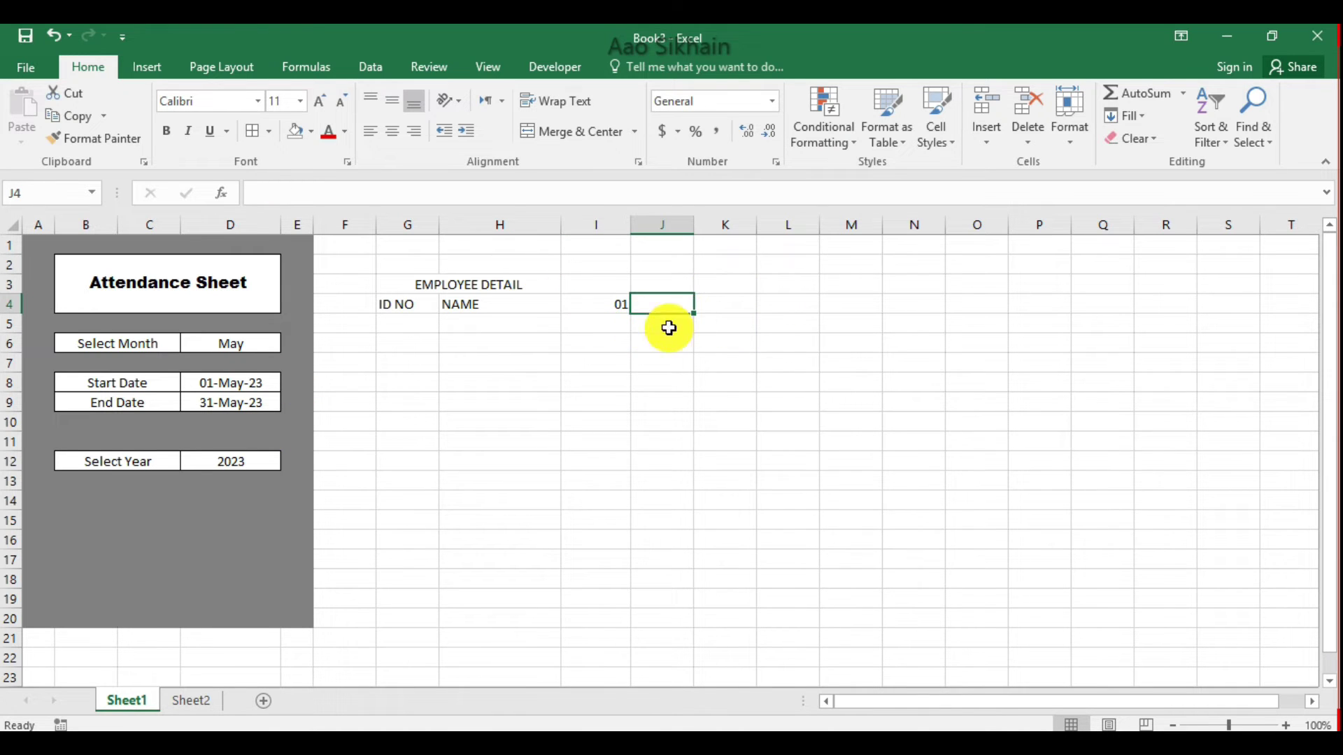
{"action": "type", "text": "=if"}
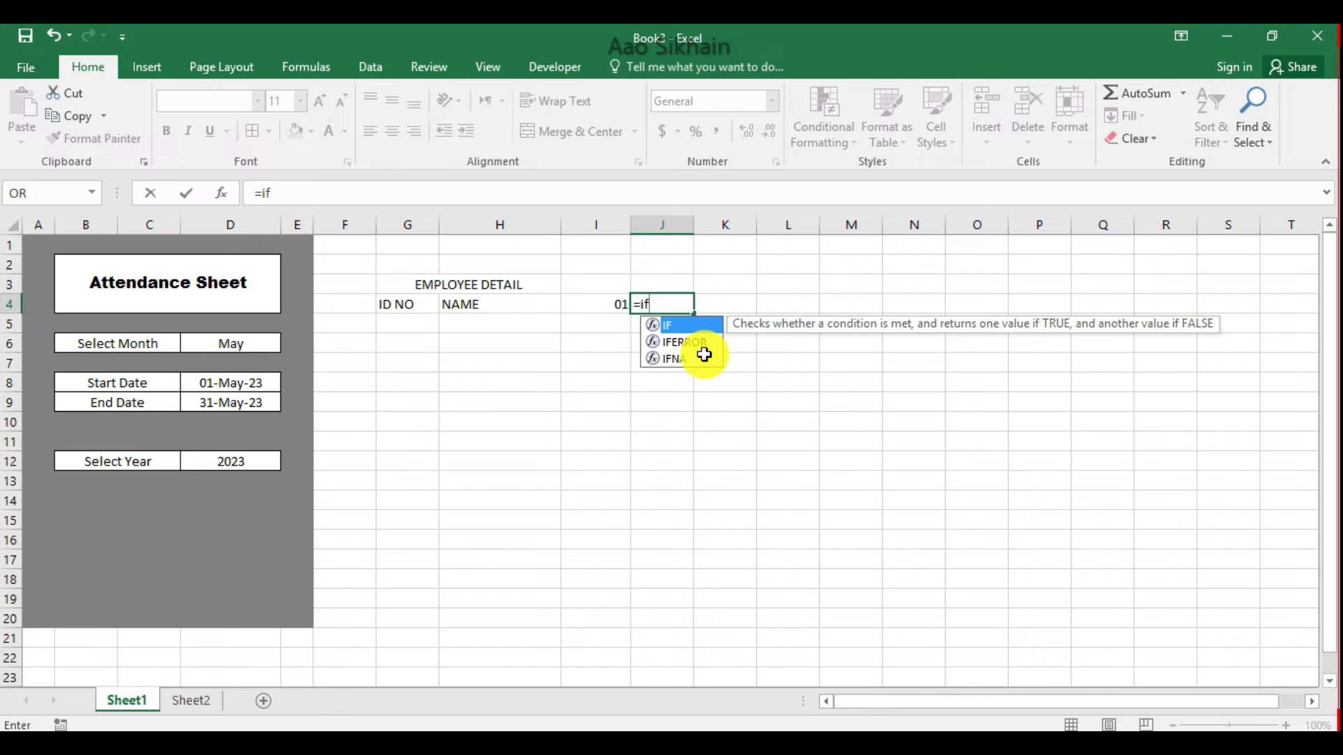
{"action": "key", "text": "Tab"}
{"action": "left_click", "coordinate": [607, 304]}
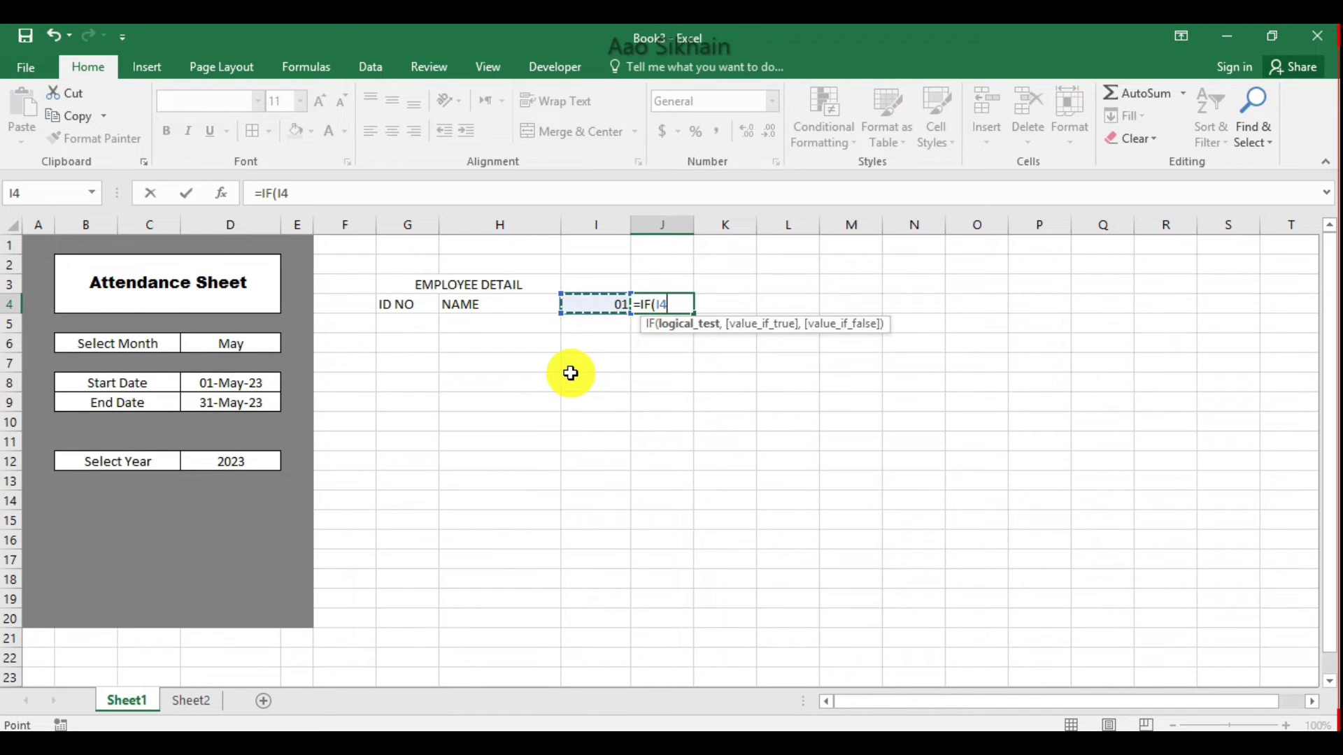
{"action": "left_click", "coordinate": [248, 404]}
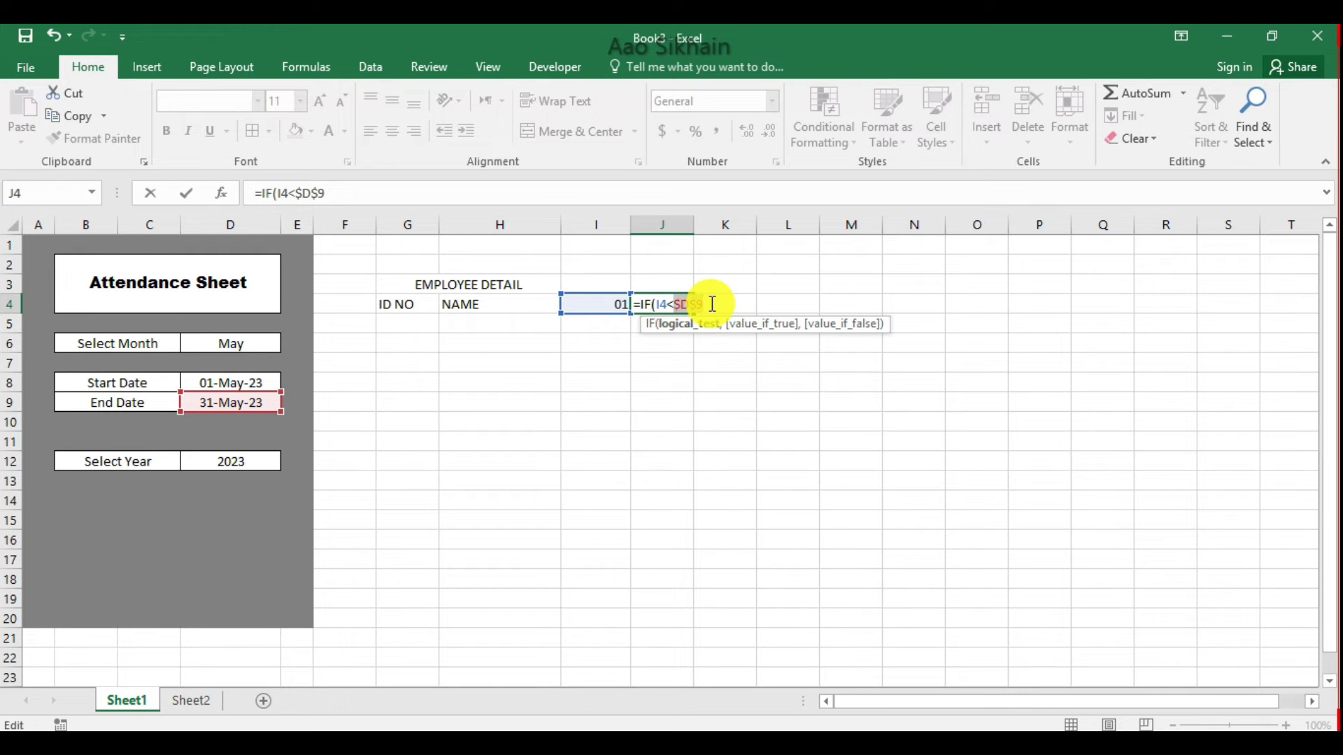
{"action": "type", "text": ","}
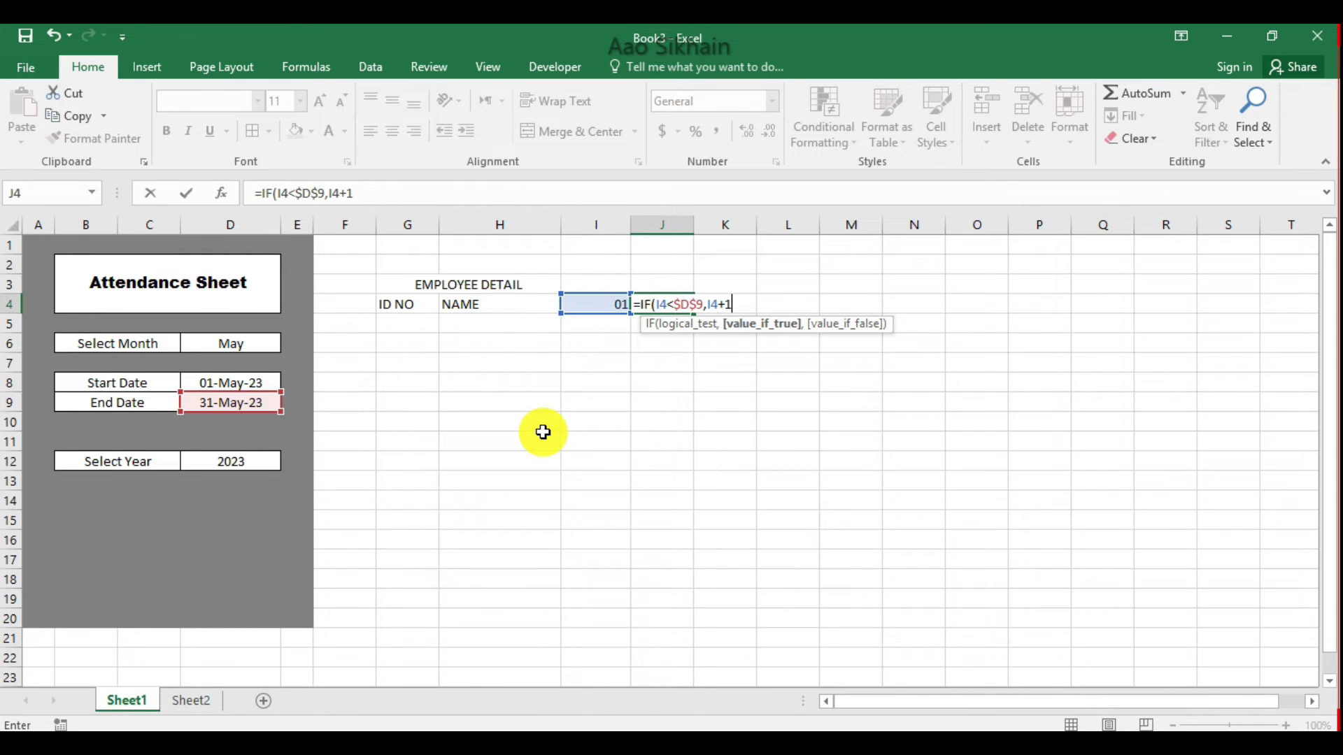
{"action": "type", "text": ","}
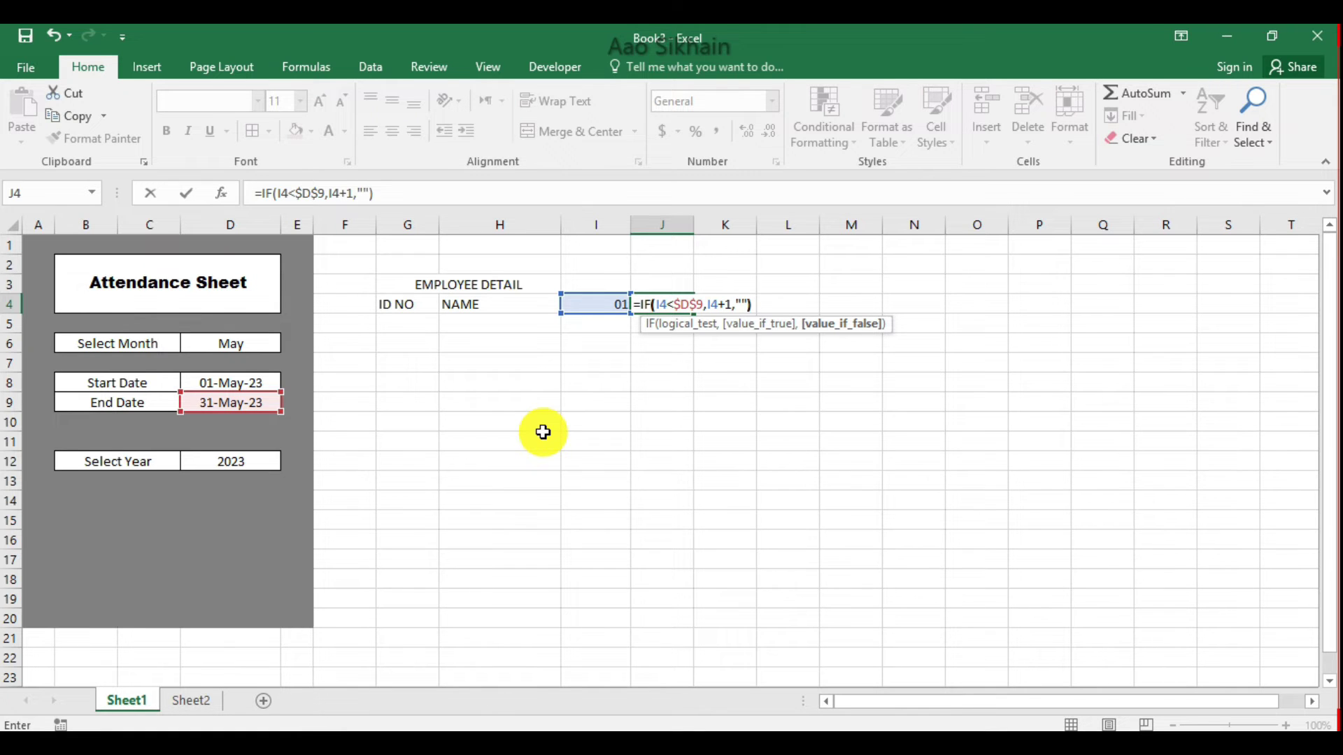
{"action": "key", "text": "Return"}
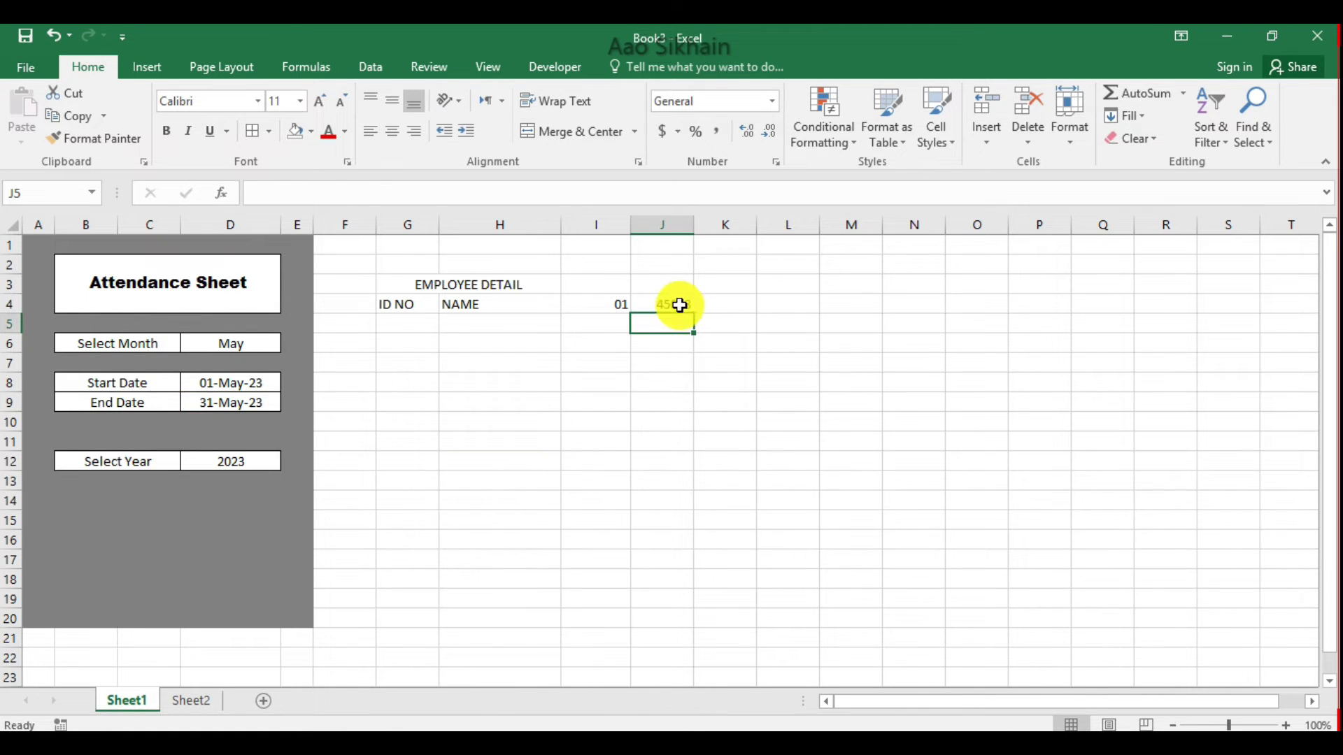
Copy the day format from I4 to J4 with Format Painter, and fill J4 across the row to AM4
{"action": "left_click", "coordinate": [650, 308]}
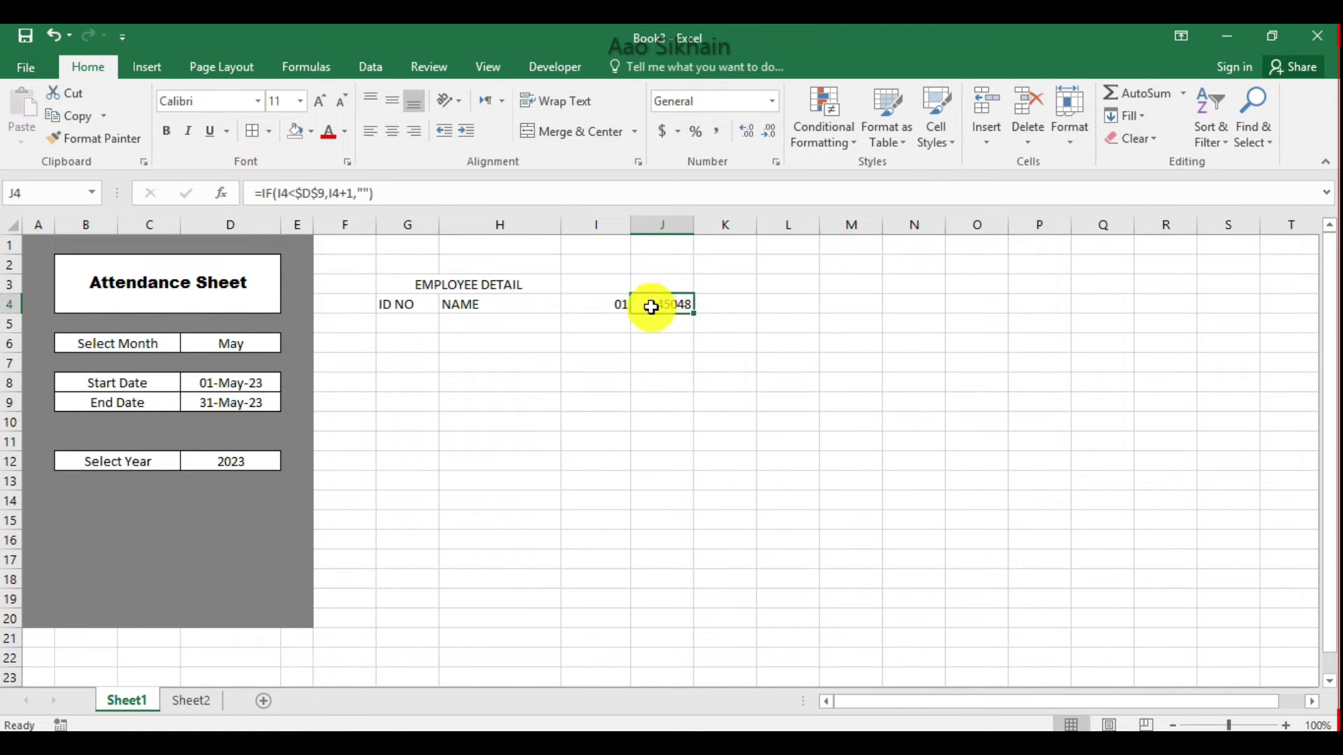
{"action": "left_click", "coordinate": [600, 304]}
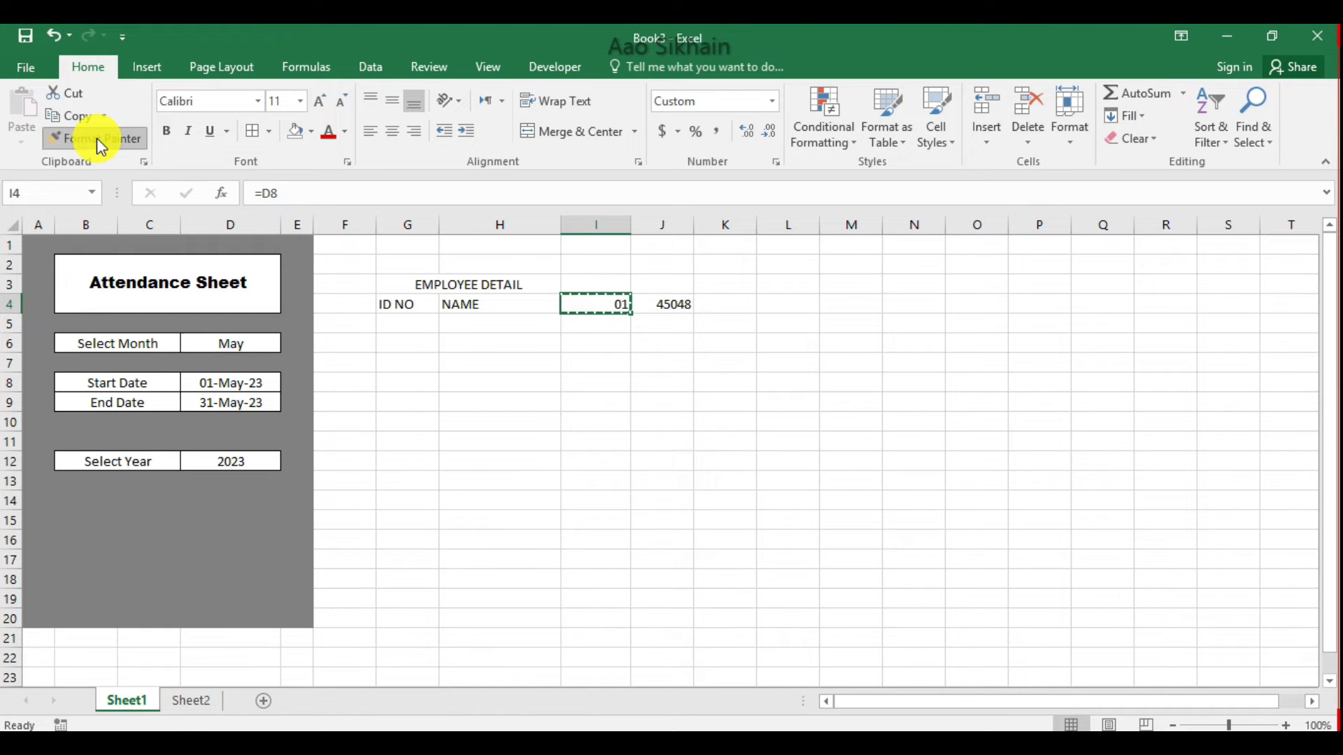
{"action": "left_click", "coordinate": [654, 304]}
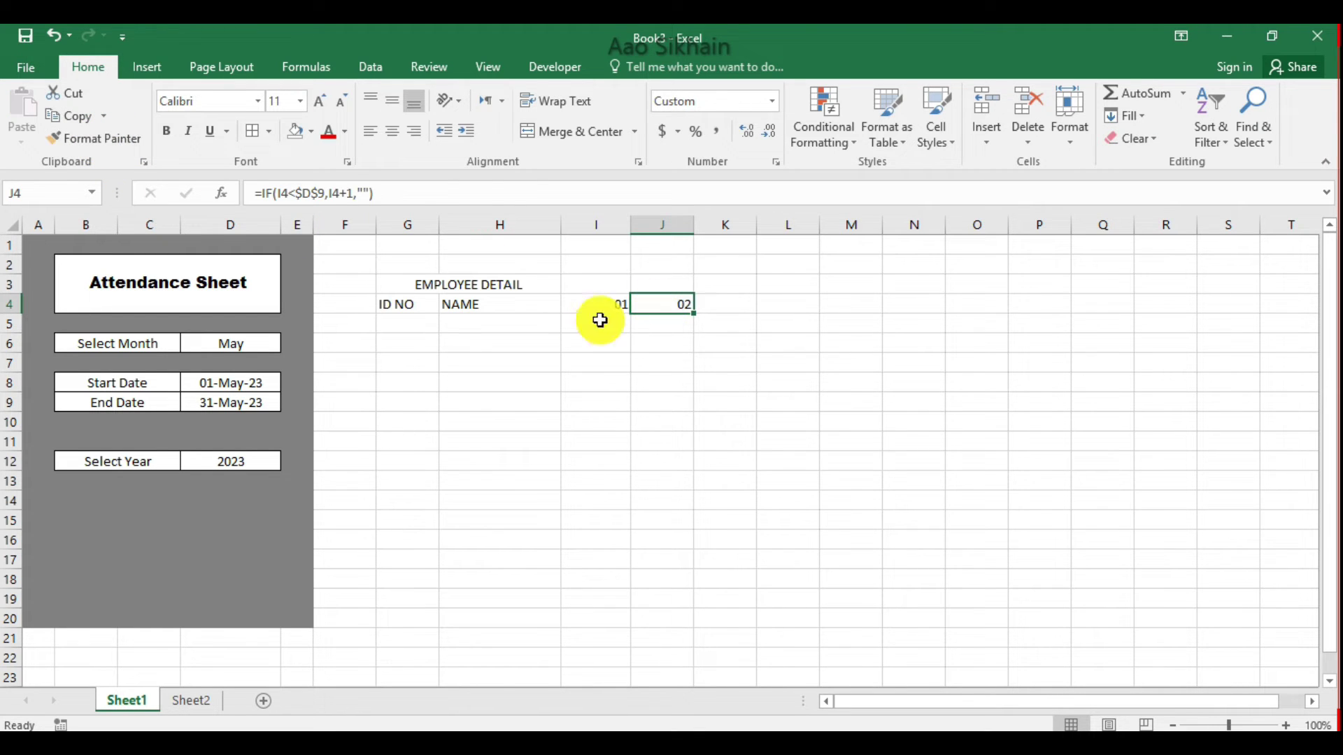
{"action": "left_click_drag", "start_coordinate": [697, 314], "coordinate": [1172, 312]}
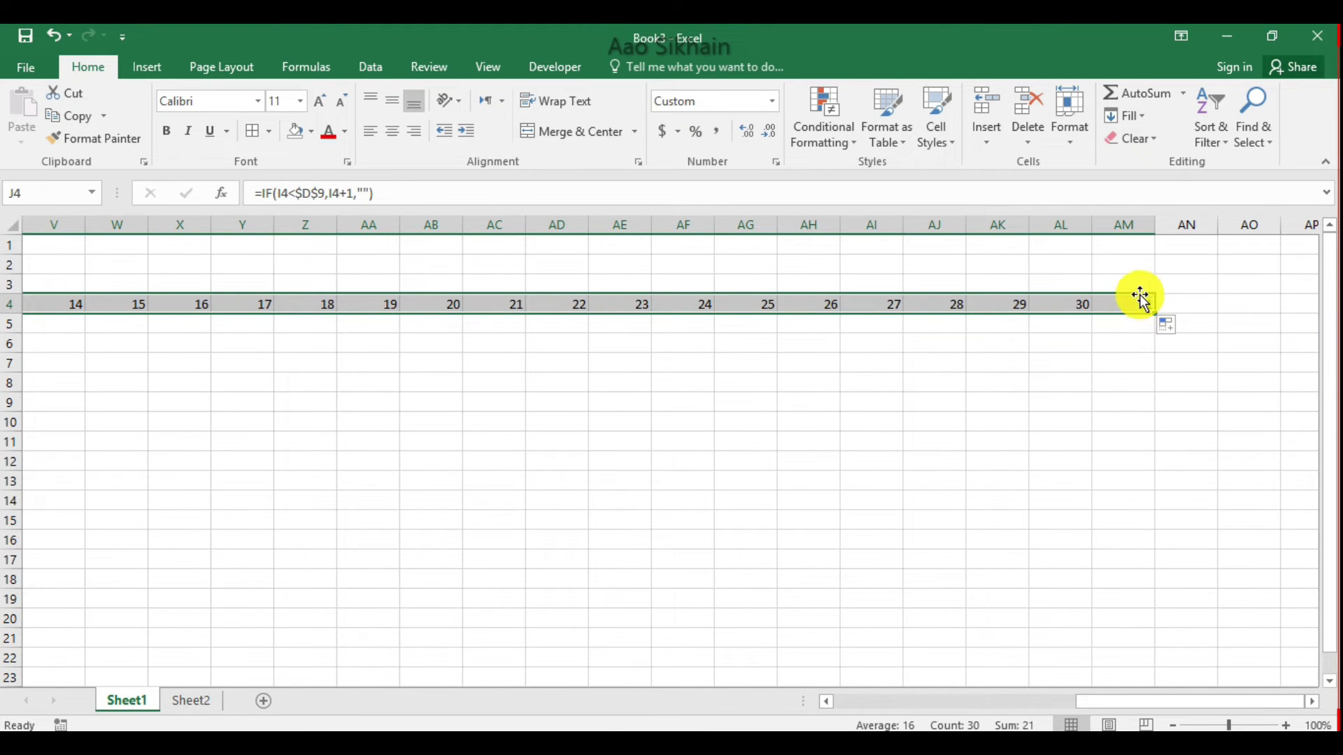
Narrow all the day columns I through AM together to suit their two-digit day numbers
{"action": "left_click", "coordinate": [1122, 283]}
{"action": "left_click_drag", "start_coordinate": [1134, 215], "coordinate": [595, 233]}
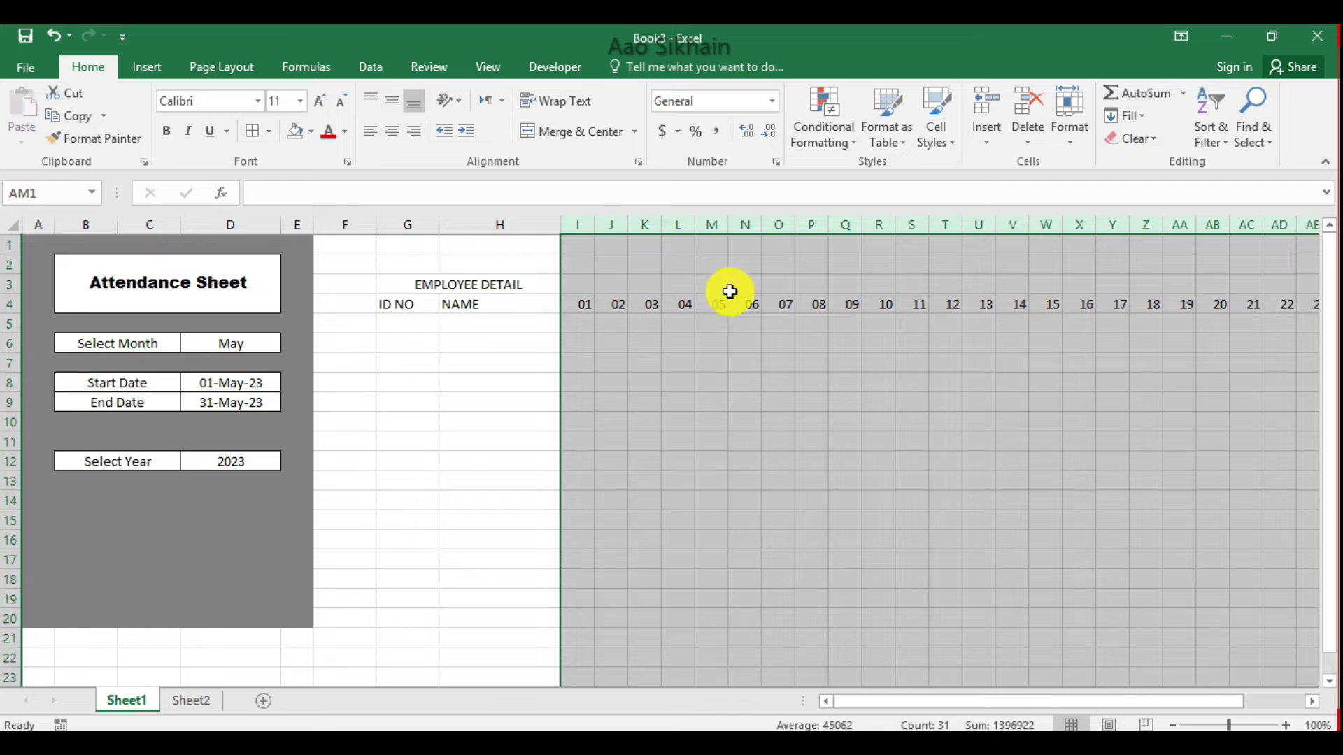
{"action": "left_click", "coordinate": [813, 400]}
Enter the weekday formula =TEXT(I4,"DDD") in cell I3 above the first day number
{"action": "mouse_move", "coordinate": [853, 702]}
{"action": "left_mouse_down"}
{"action": "mouse_move", "coordinate": [920, 689]}
{"action": "mouse_move", "coordinate": [875, 702]}
{"action": "left_mouse_up"}
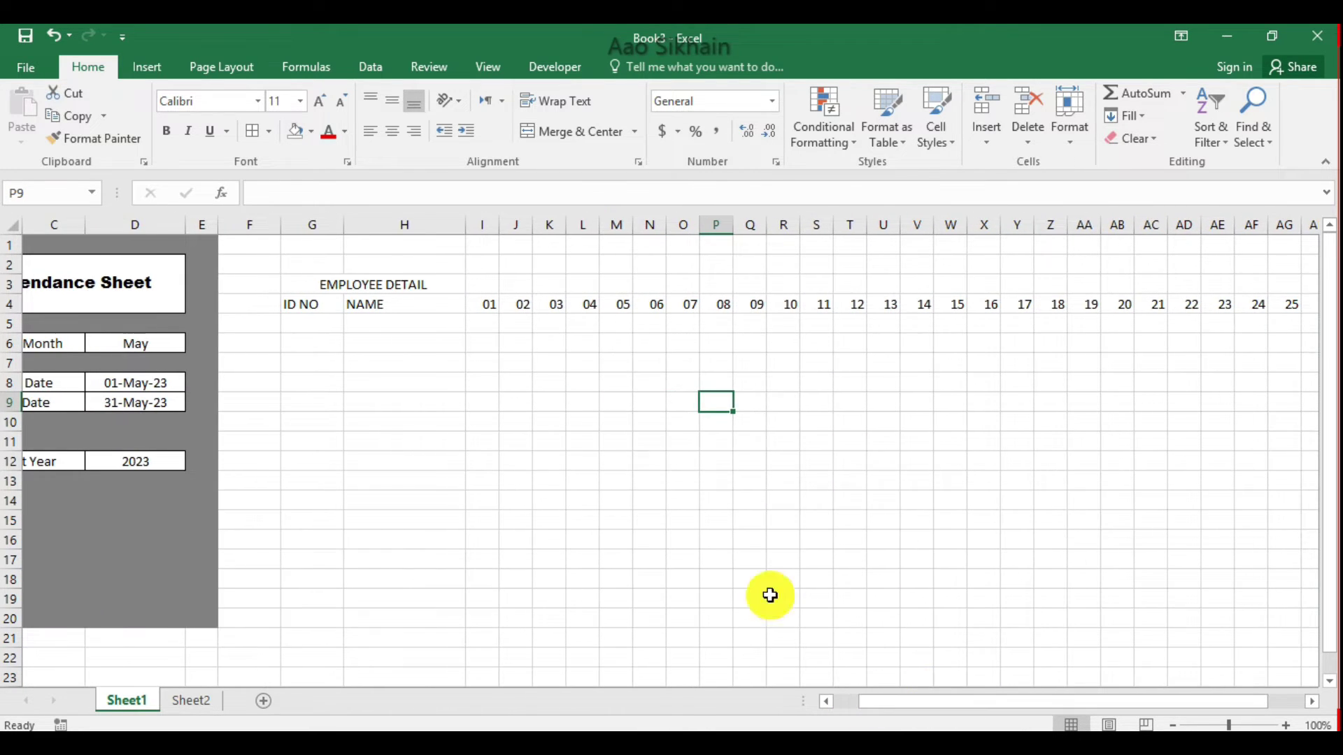
{"action": "left_click", "coordinate": [480, 287]}
{"action": "left_click", "coordinate": [479, 307]}
{"action": "left_click", "coordinate": [481, 282]}
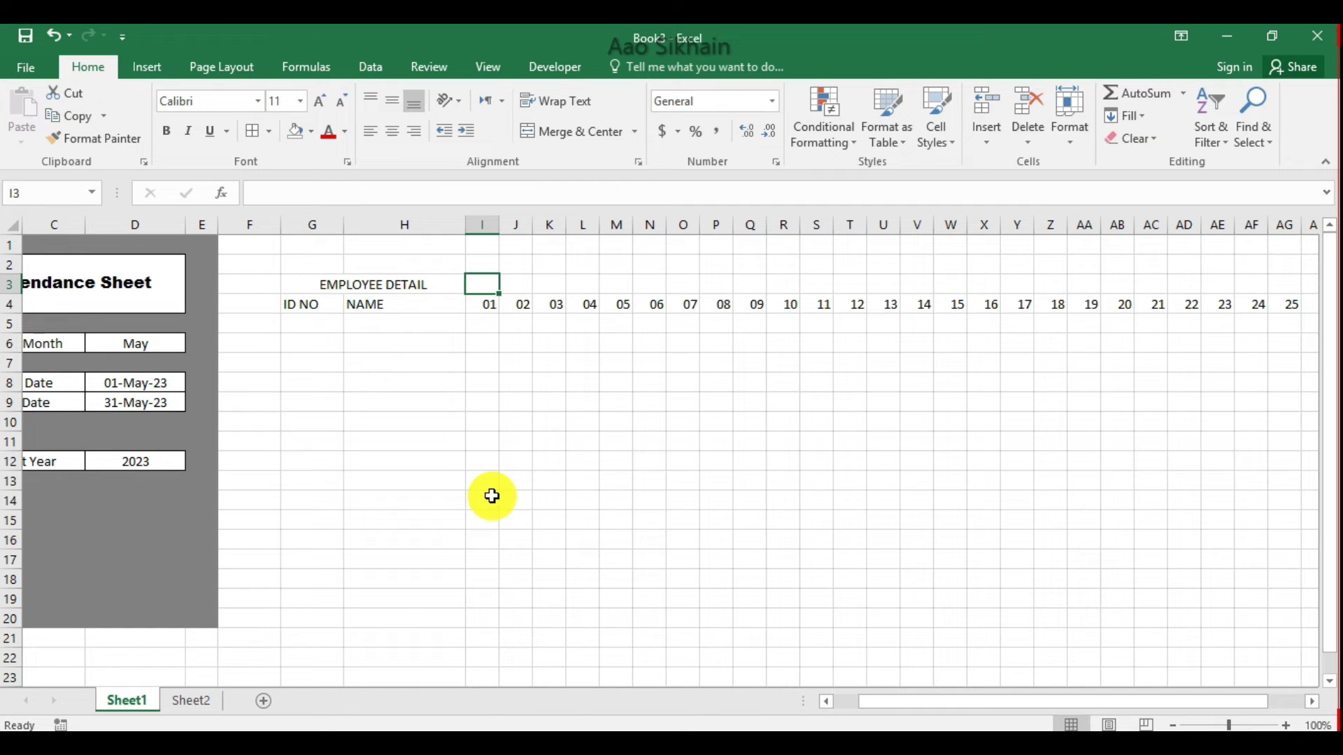
{"action": "type", "text": "=te"}
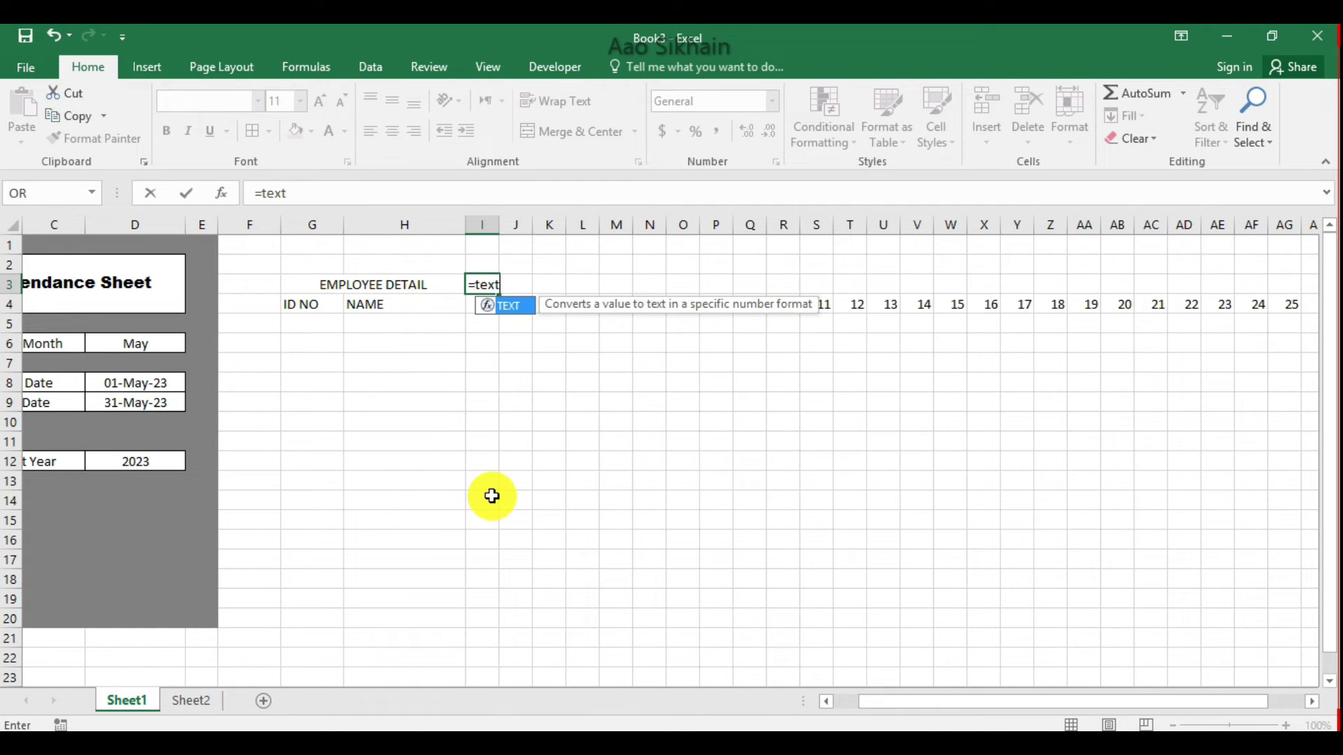
{"action": "type", "text": "xt"}
{"action": "key", "text": "Tab"}
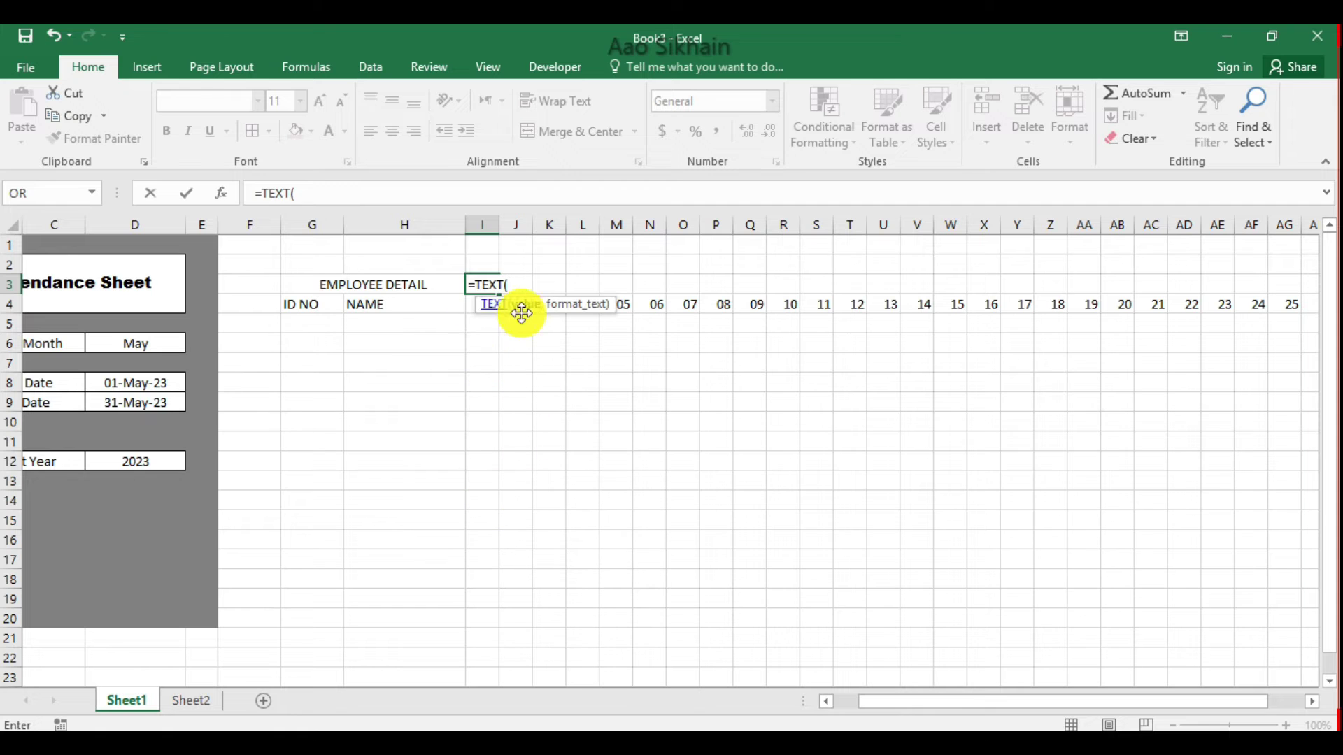
{"action": "left_click", "coordinate": [469, 310]}
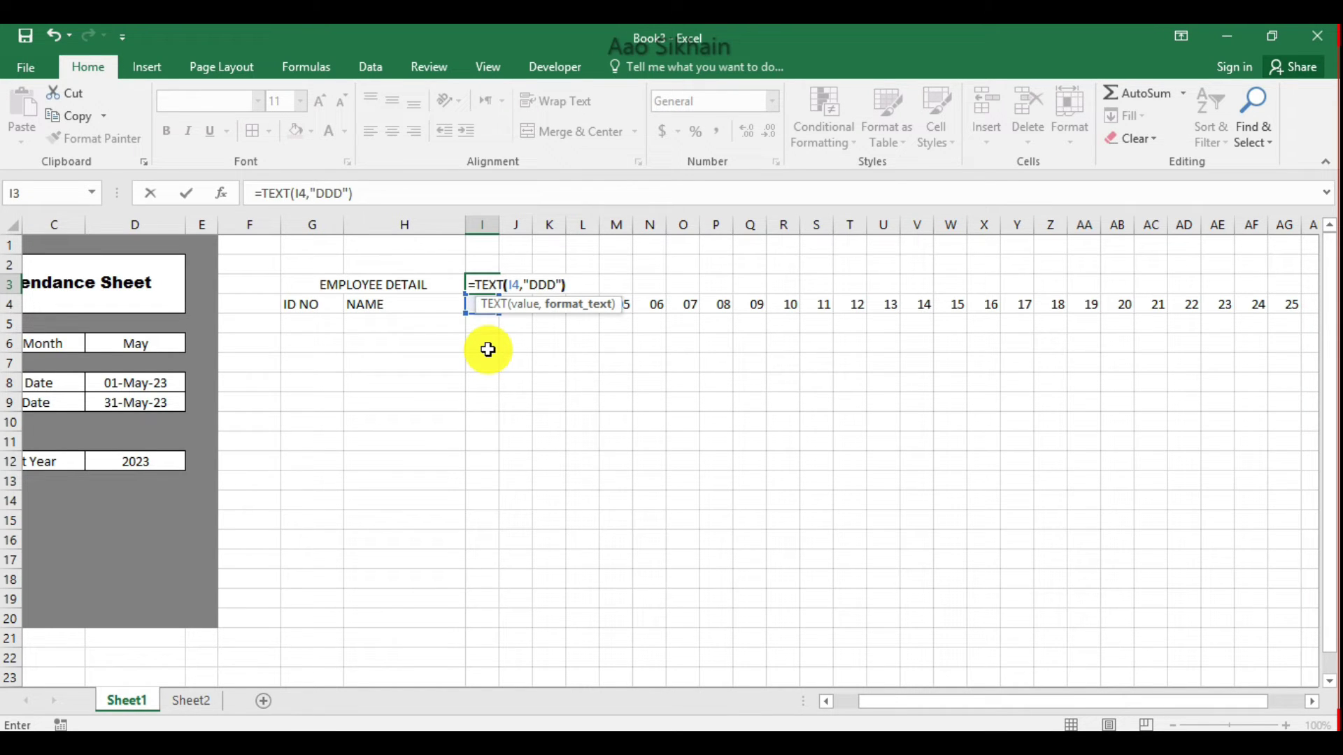
{"action": "key", "text": "Return"}
Fill the weekday formula from I3 across row 3 to AM3, and return to the start of the day headers
{"action": "key", "text": "Up"}
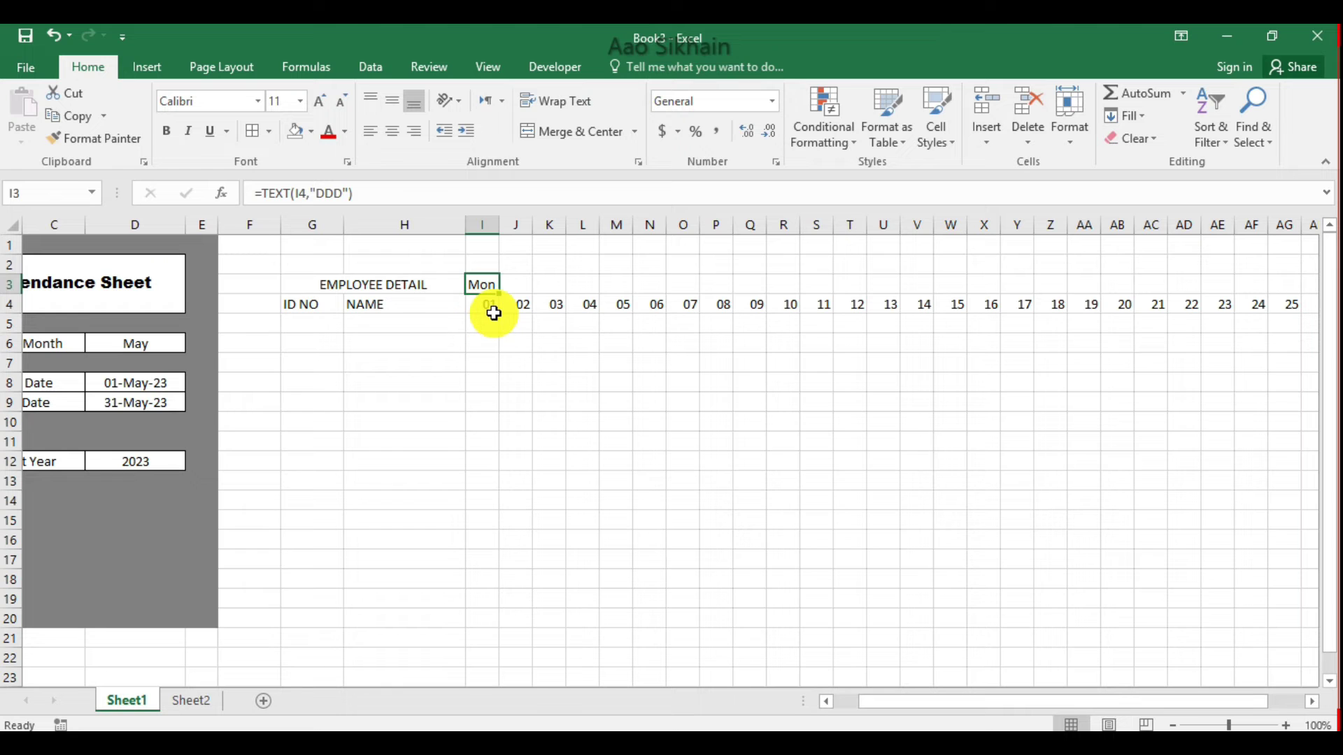
{"action": "left_click_drag", "start_coordinate": [501, 295], "coordinate": [1235, 294]}
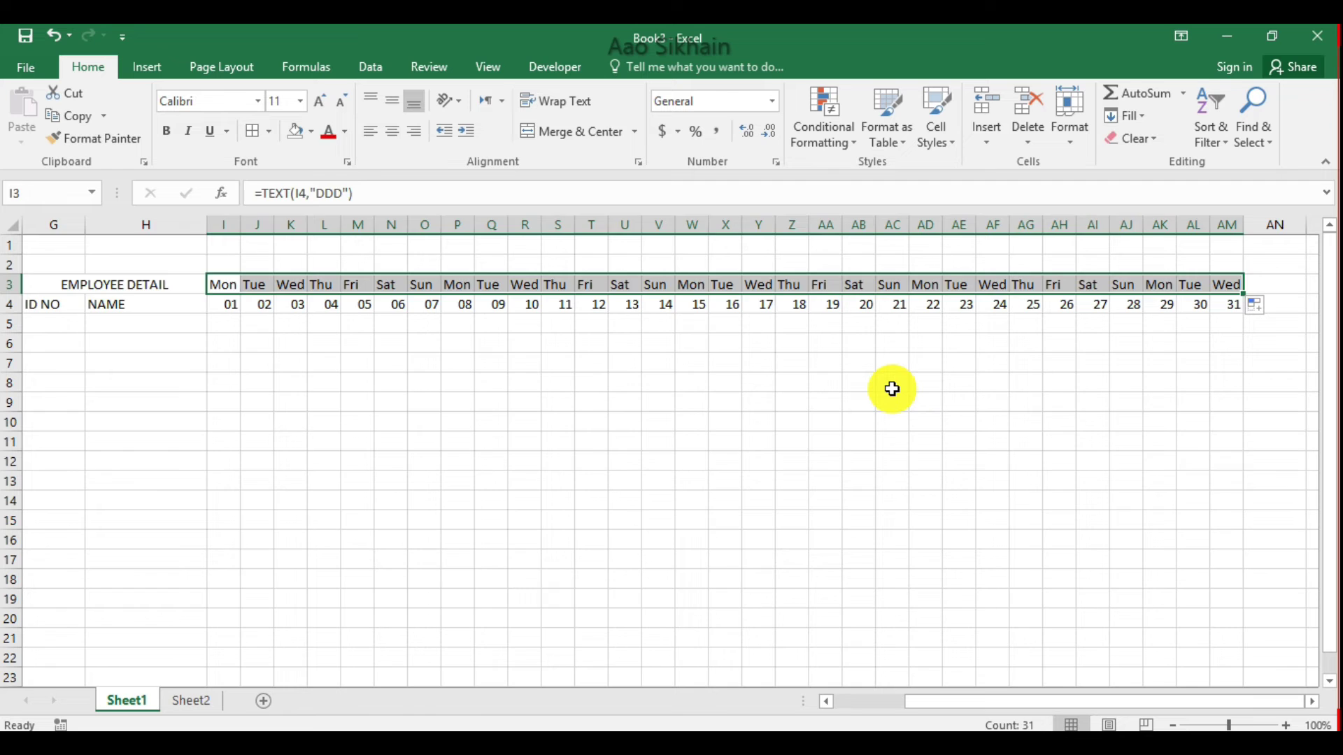
{"action": "key", "text": "ctrl+Left"}
{"action": "key", "text": "ctrl+Left"}
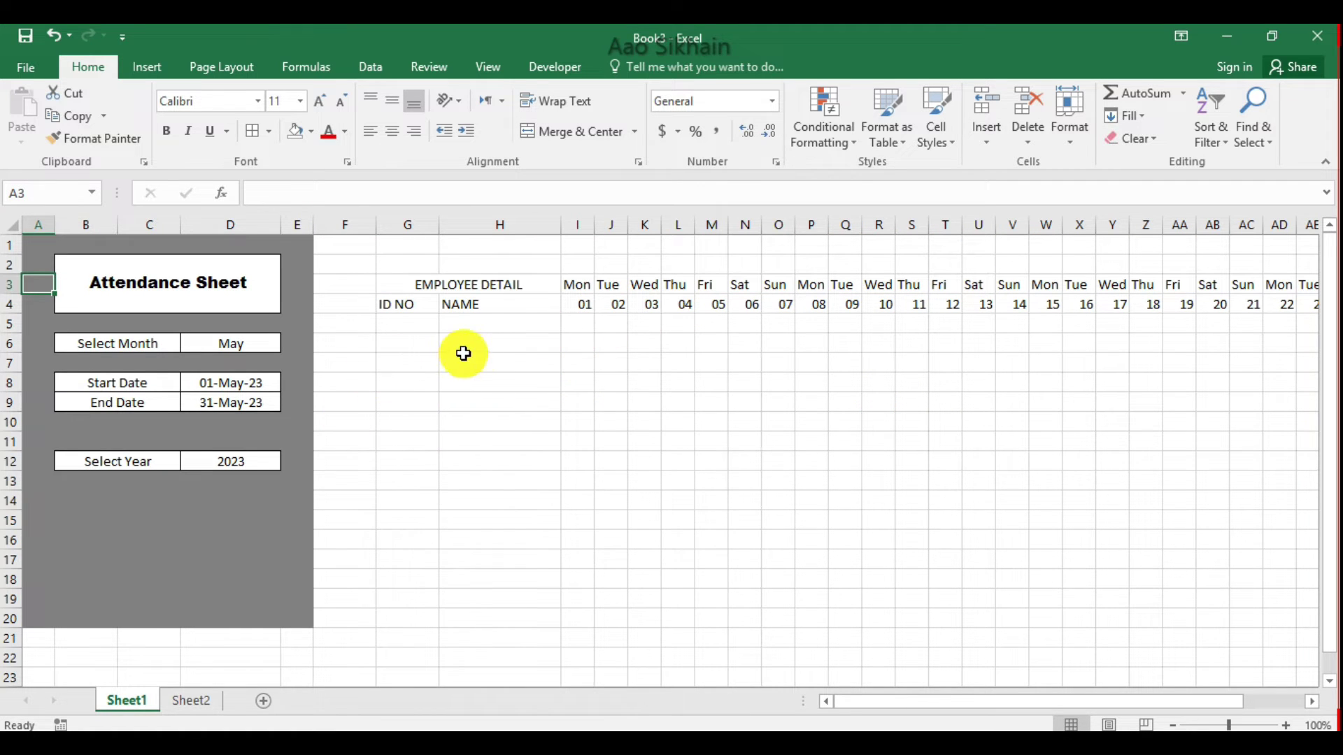
{"action": "left_click", "coordinate": [577, 304]}
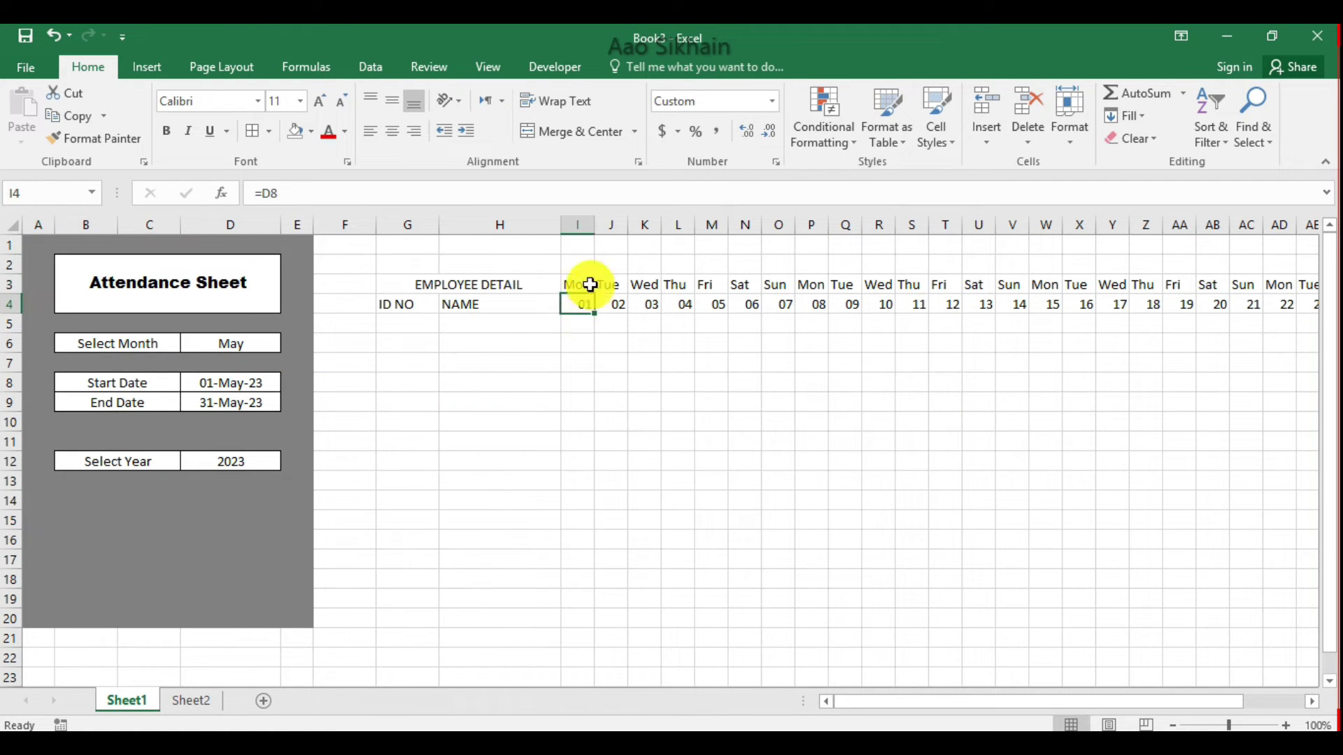
Choose June in the Select Month dropdown in D6 to test the day and weekday headers
{"action": "left_click", "coordinate": [254, 348]}
{"action": "left_click", "coordinate": [289, 343]}
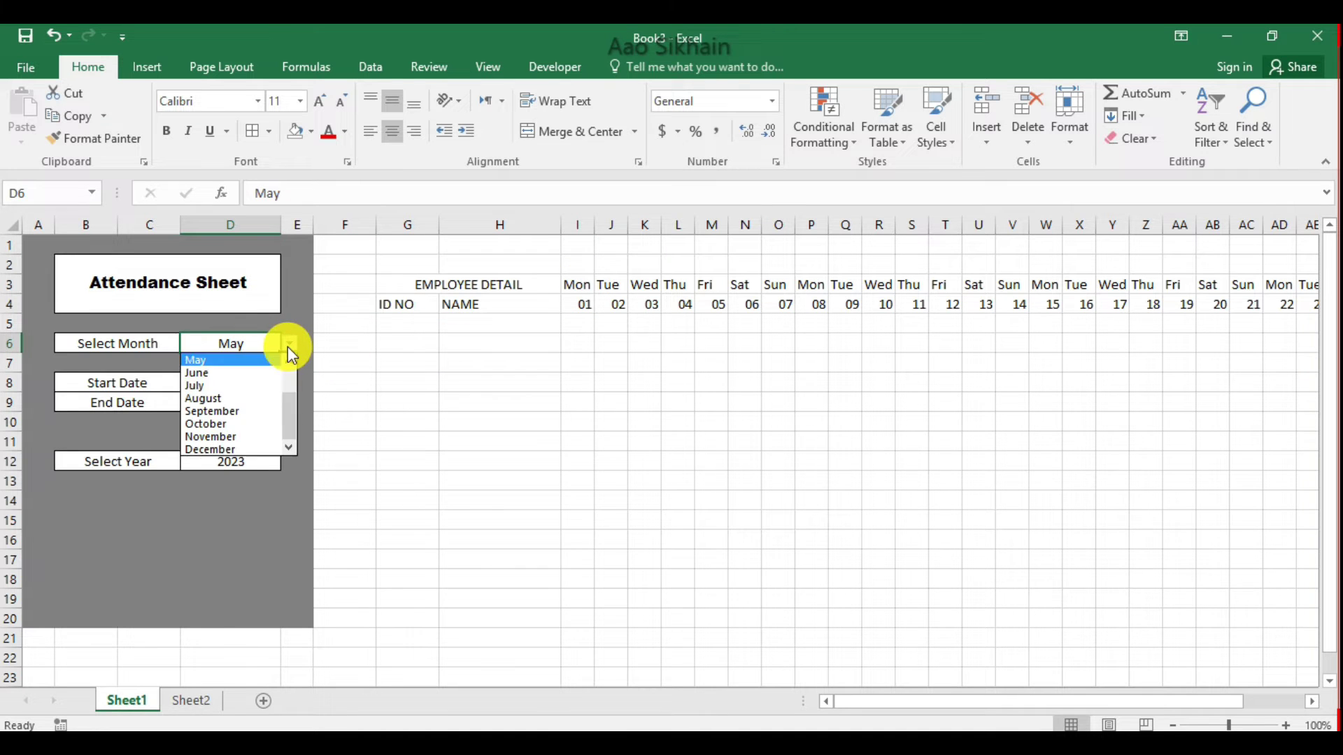
{"action": "left_click", "coordinate": [268, 372]}
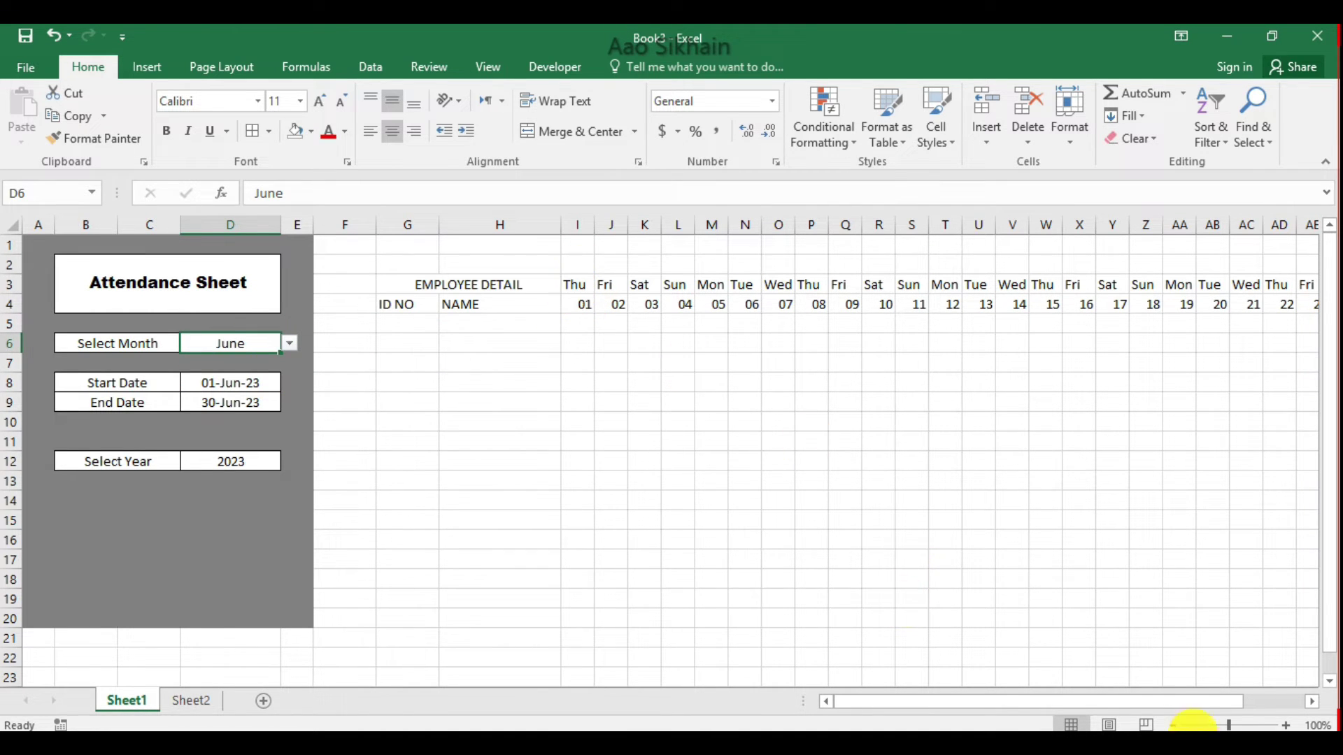
Compare the weekday headers with the system calendar for June 2023
{"action": "left_click", "coordinate": [1245, 741]}
{"action": "left_click", "coordinate": [1246, 741]}
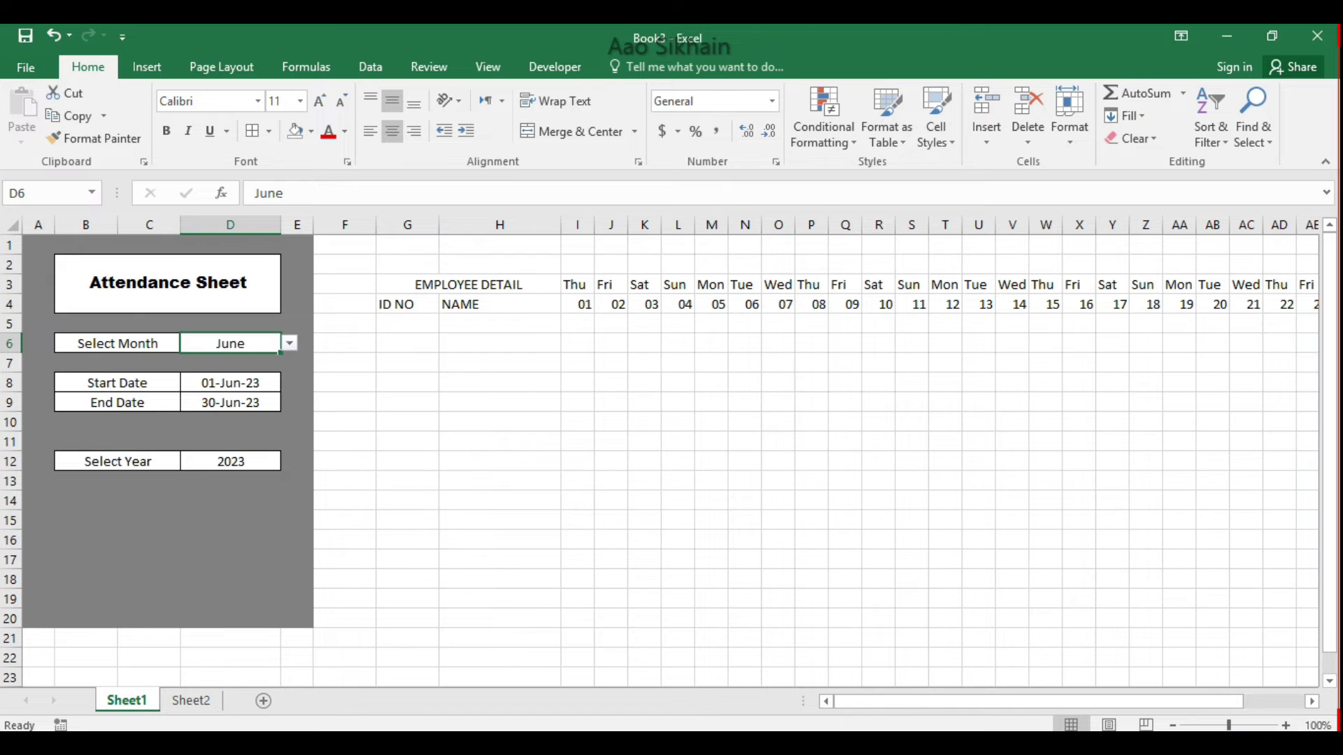
{"action": "left_click", "coordinate": [1302, 742]}
{"action": "left_click", "coordinate": [1170, 537]}
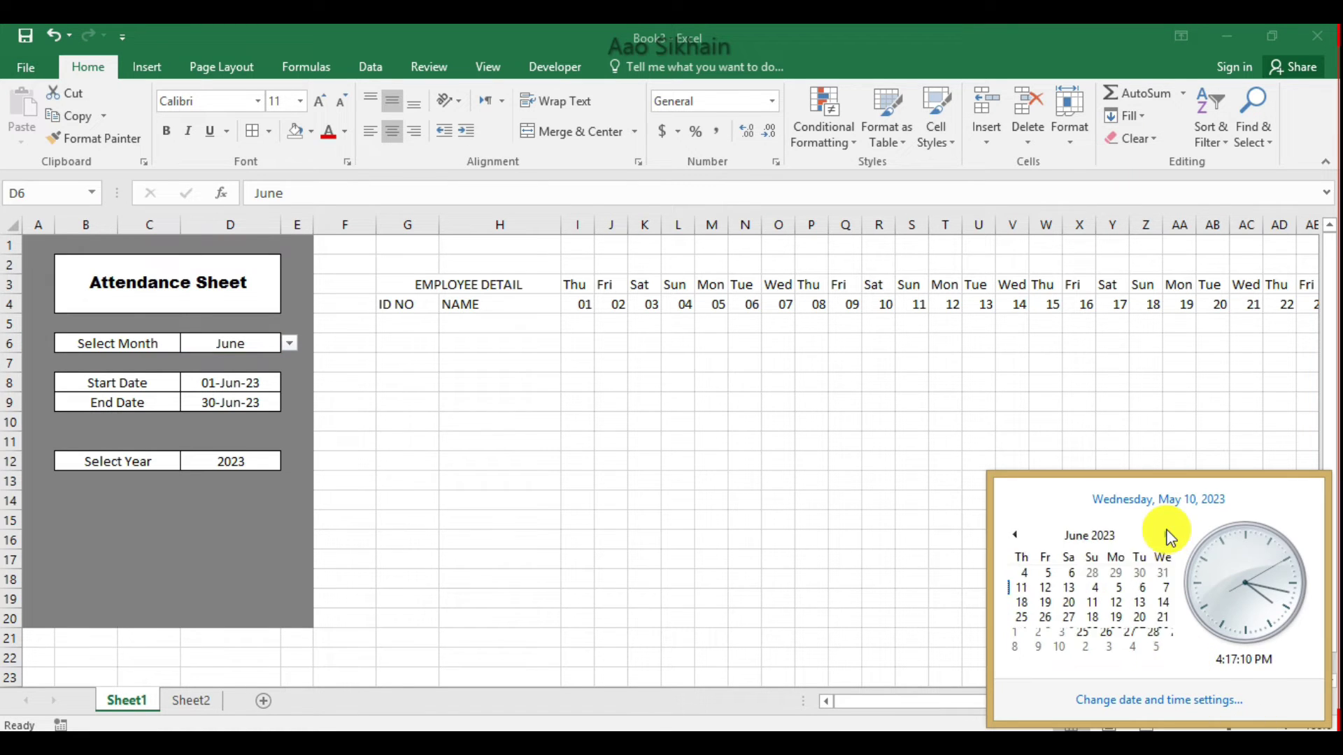
{"action": "left_click", "coordinate": [1115, 574]}
{"action": "left_click", "coordinate": [657, 352]}
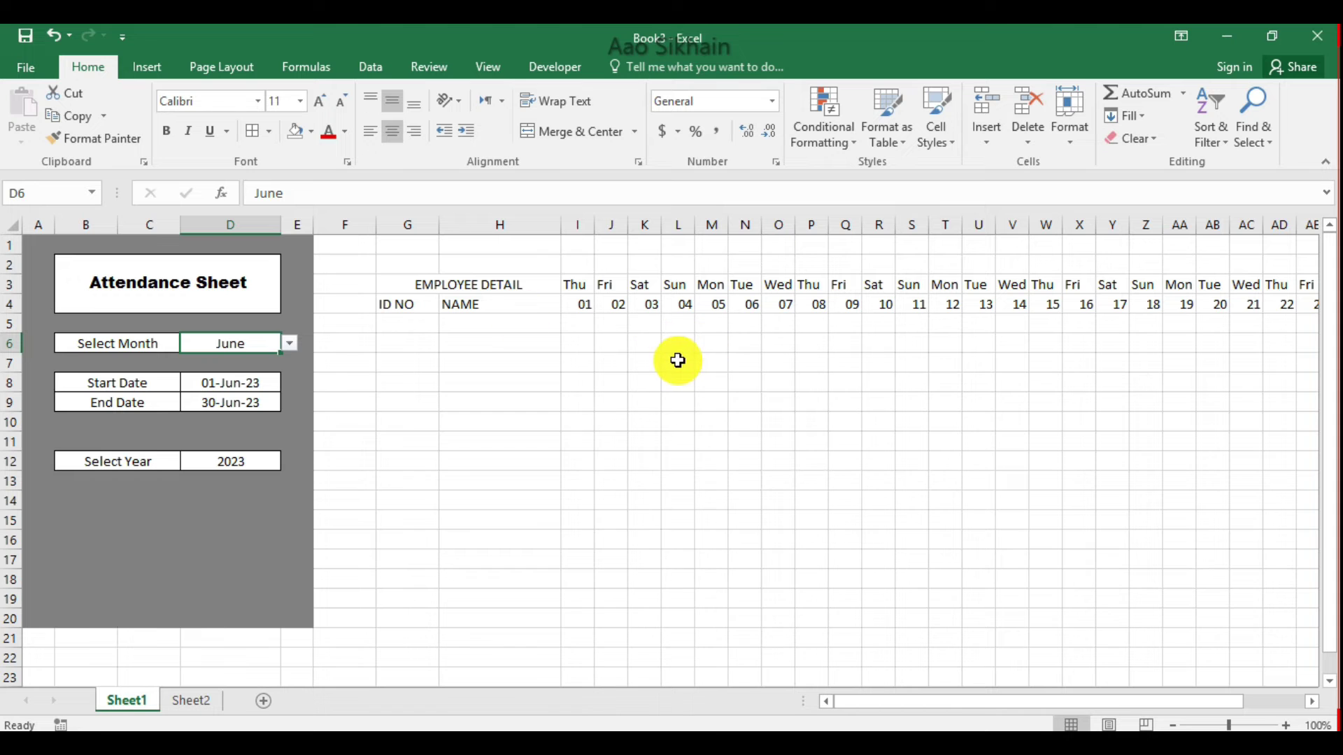
{"action": "left_click", "coordinate": [623, 357]}
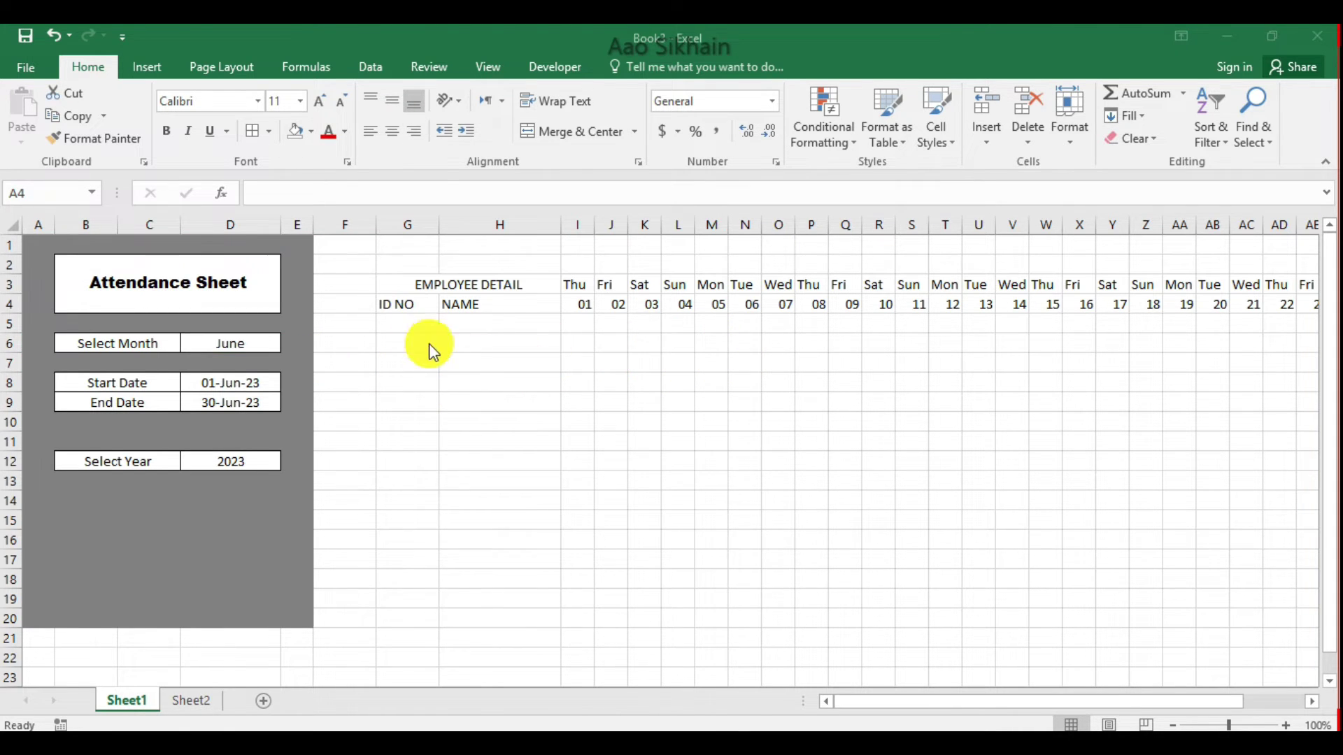
Look along the June header row to its last day, and set the month in D6 back to May
{"action": "left_click", "coordinate": [529, 328]}
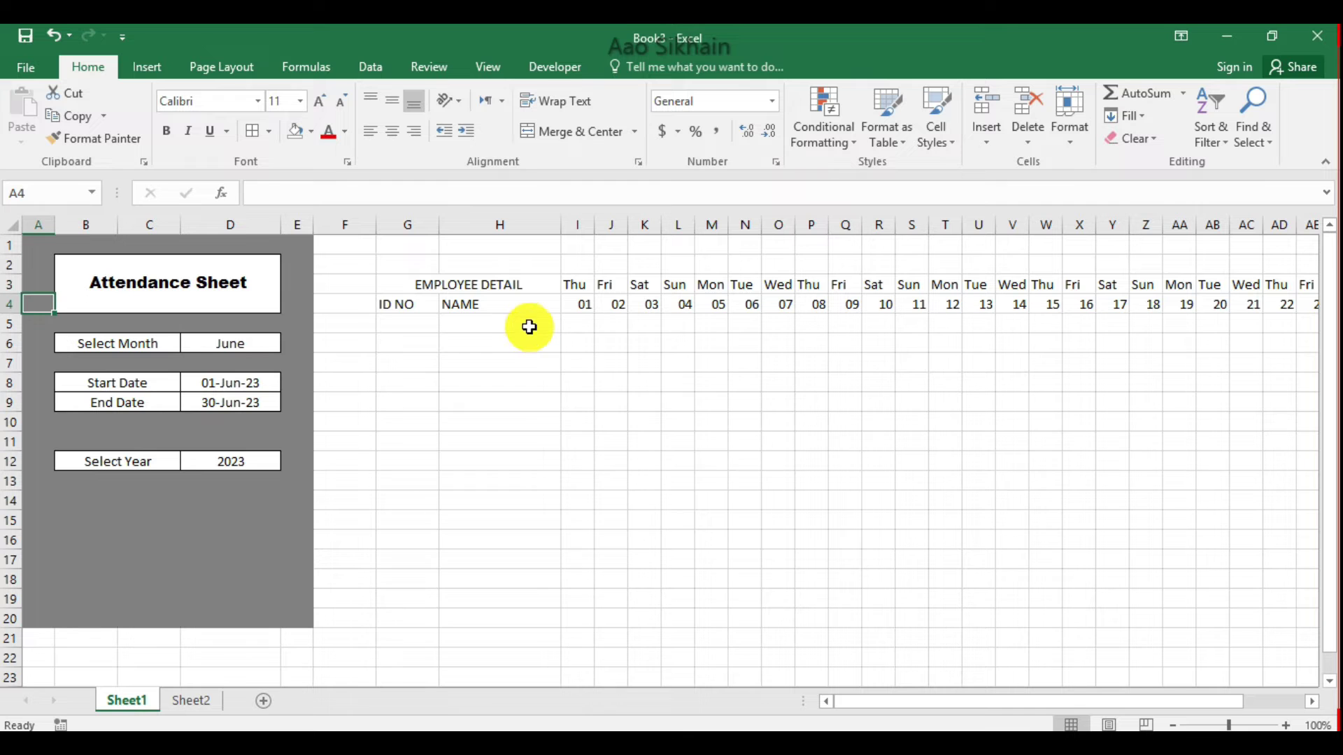
{"action": "left_click_drag", "start_coordinate": [413, 302], "coordinate": [1209, 307]}
{"action": "left_click", "coordinate": [934, 327]}
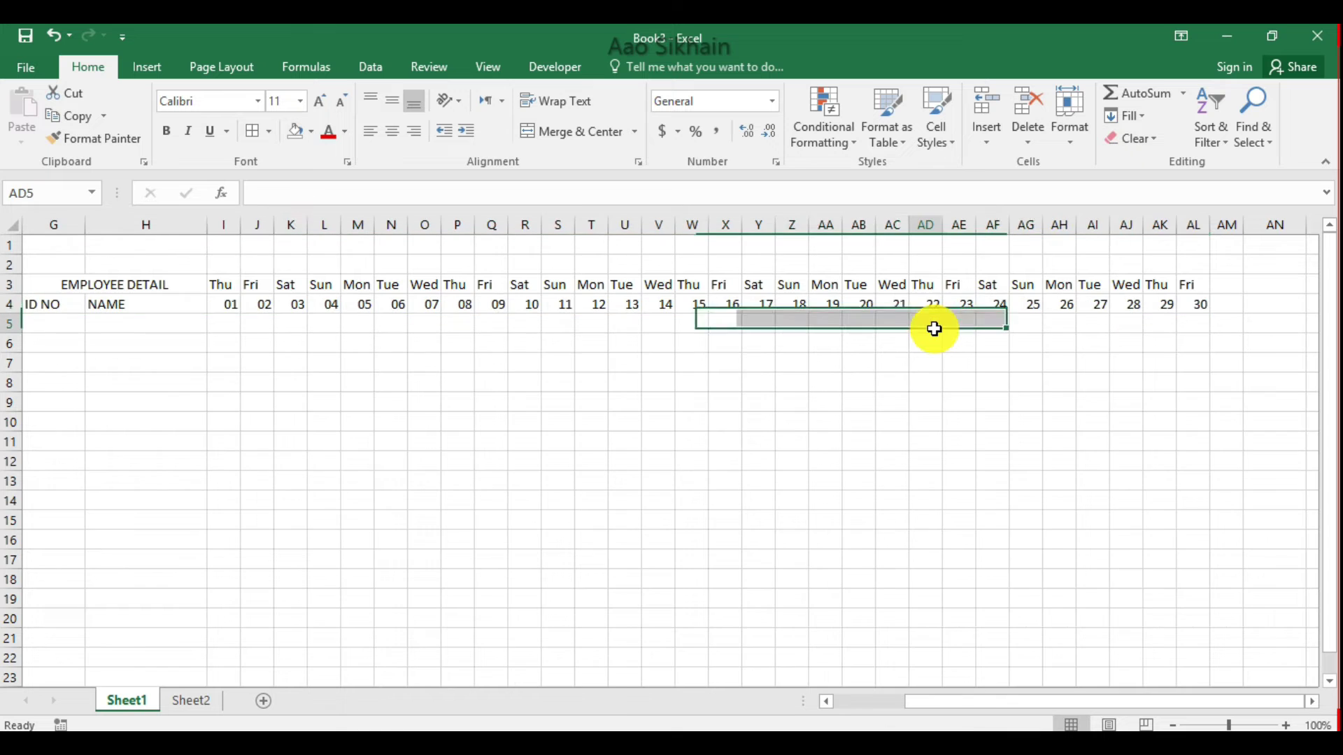
{"action": "key", "text": "Home"}
{"action": "left_click", "coordinate": [237, 348]}
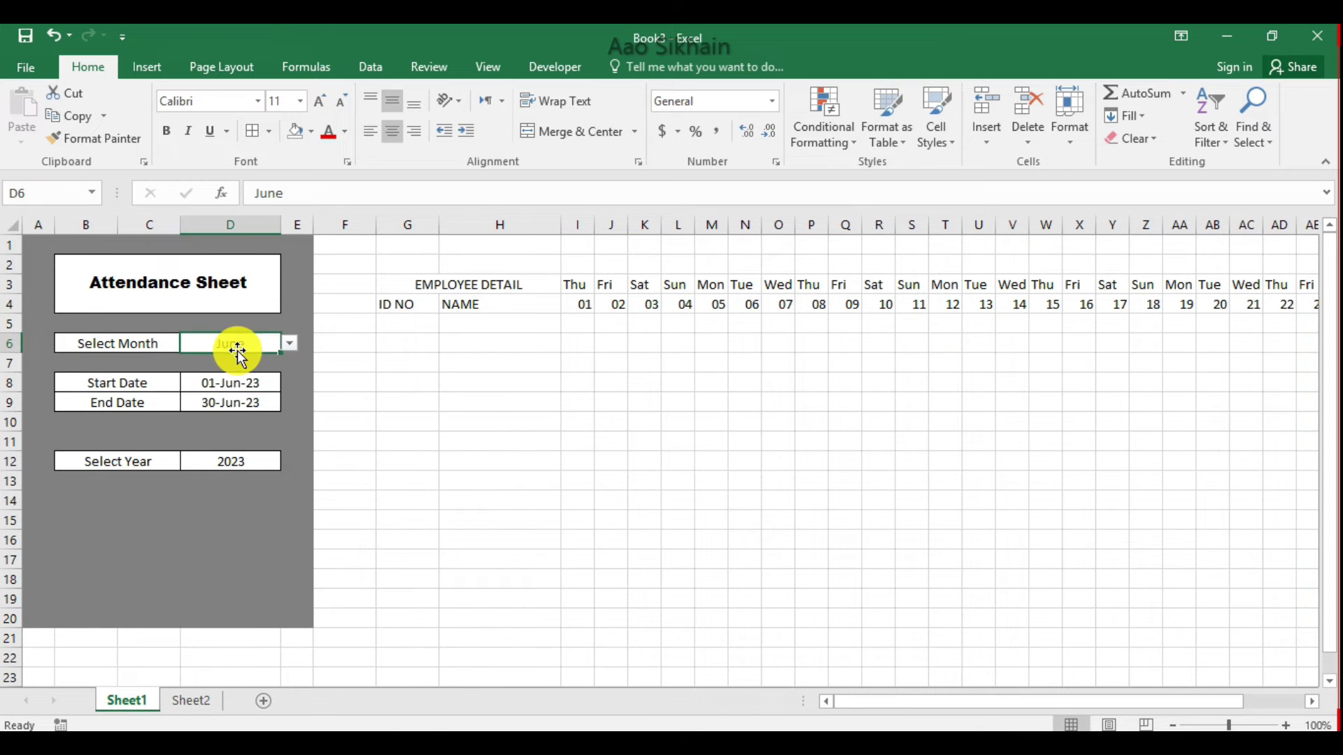
{"action": "left_click", "coordinate": [285, 344]}
{"action": "left_click", "coordinate": [258, 357]}
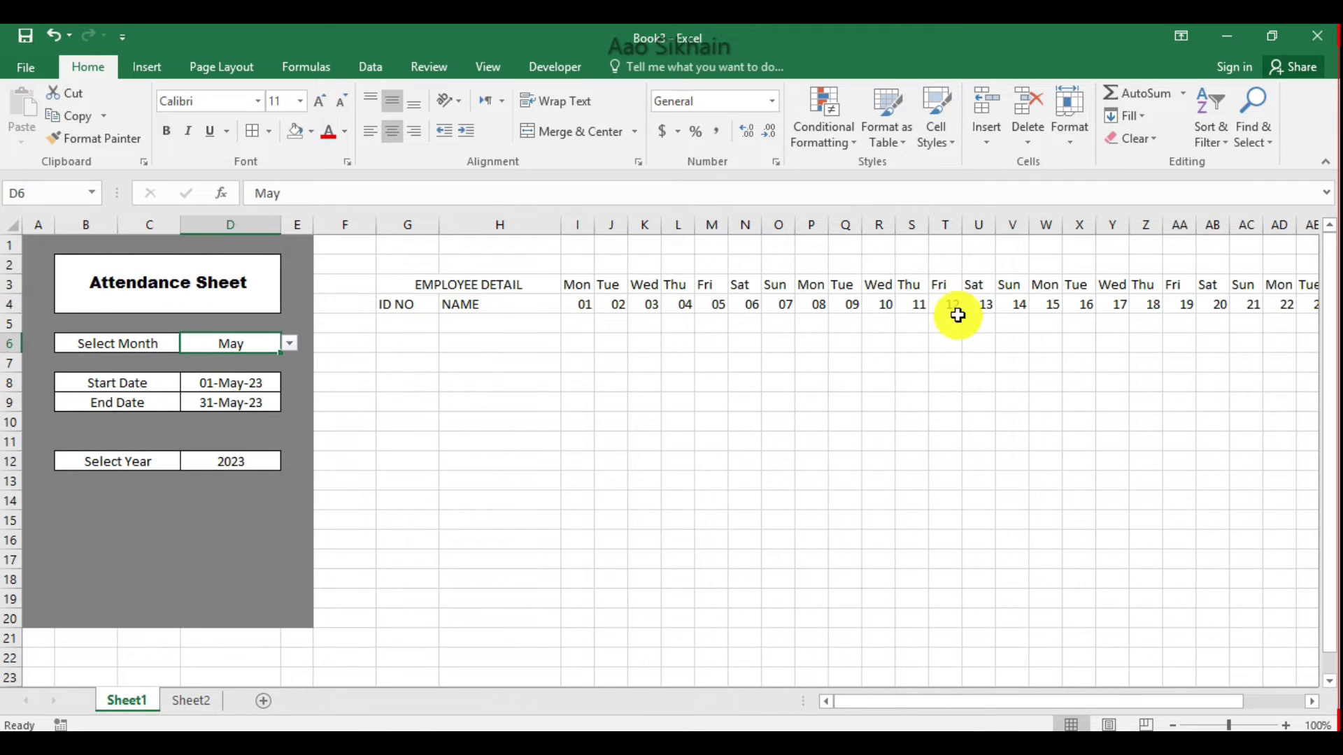
Create a formula-based conditional formatting rule for the header cells G4:AM4 with the formula =G$4<>""
{"action": "left_click", "coordinate": [414, 303]}
{"action": "key", "text": "shift+Right"}
{"action": "key", "text": "shift+Right"}
{"action": "key", "text": "shift+Right"}
{"action": "key", "text": "shift+Right"}
{"action": "key", "text": "shift+Right"}
{"action": "key", "text": "shift+Right"}
{"action": "key", "text": "shift+Right"}
{"action": "key", "text": "shift+Right"}
{"action": "key", "text": "shift+Right"}
{"action": "key", "text": "shift+Right"}
{"action": "key", "text": "shift+Right"}
{"action": "key", "text": "shift+Right"}
{"action": "key", "text": "shift+Right"}
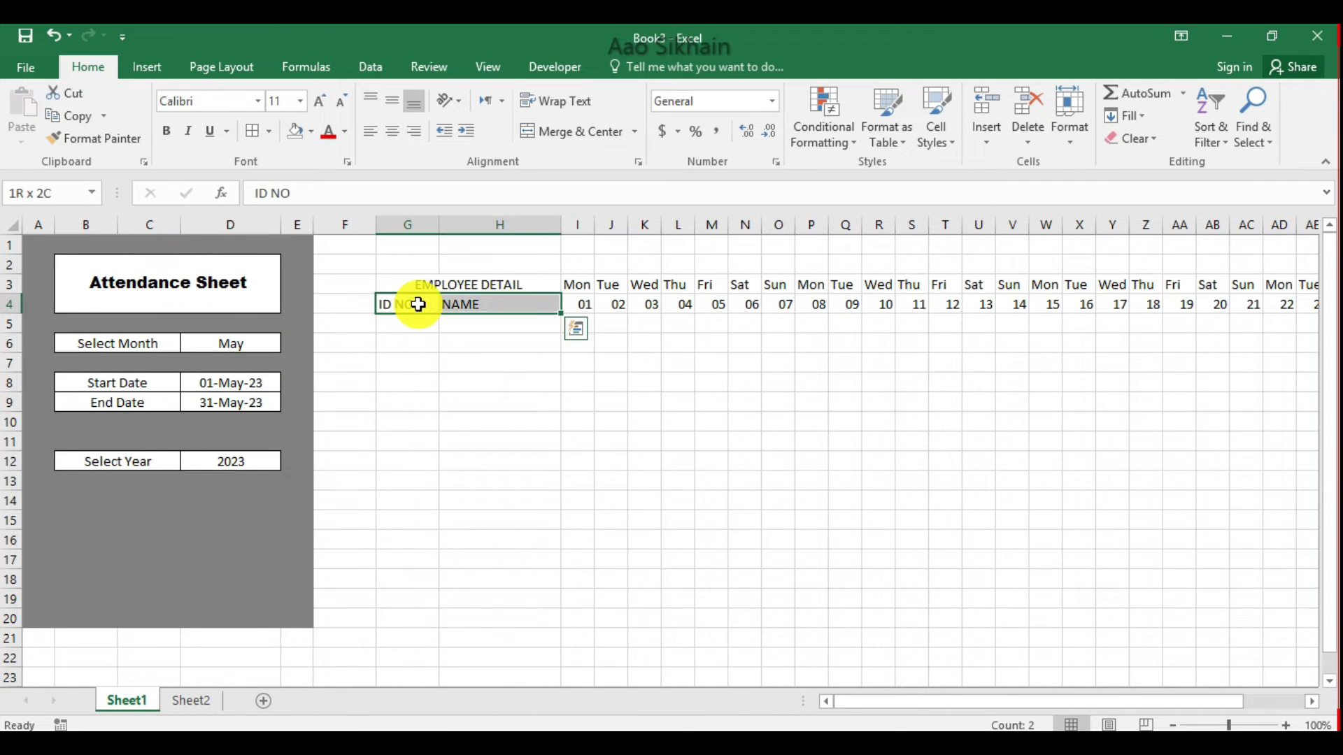
{"action": "key", "text": "shift+Right"}
{"action": "key", "text": "shift+Right"}
{"action": "key", "text": "shift+Right"}
{"action": "key", "text": "shift+Right"}
{"action": "key", "text": "shift+Right"}
{"action": "key", "text": "shift+Right"}
{"action": "key", "text": "shift+Right"}
{"action": "key", "text": "shift+Right"}
{"action": "key", "text": "shift+Right"}
{"action": "key", "text": "shift+Right"}
{"action": "key", "text": "shift+Right"}
{"action": "key", "text": "shift+Right"}
{"action": "key", "text": "shift+Right"}
{"action": "key", "text": "shift+Right"}
{"action": "key", "text": "shift+Right"}
{"action": "key", "text": "shift+Right"}
{"action": "key", "text": "shift+Right"}
{"action": "key", "text": "shift+Right"}
{"action": "key", "text": "shift+Right"}
{"action": "key", "text": "shift+Right"}
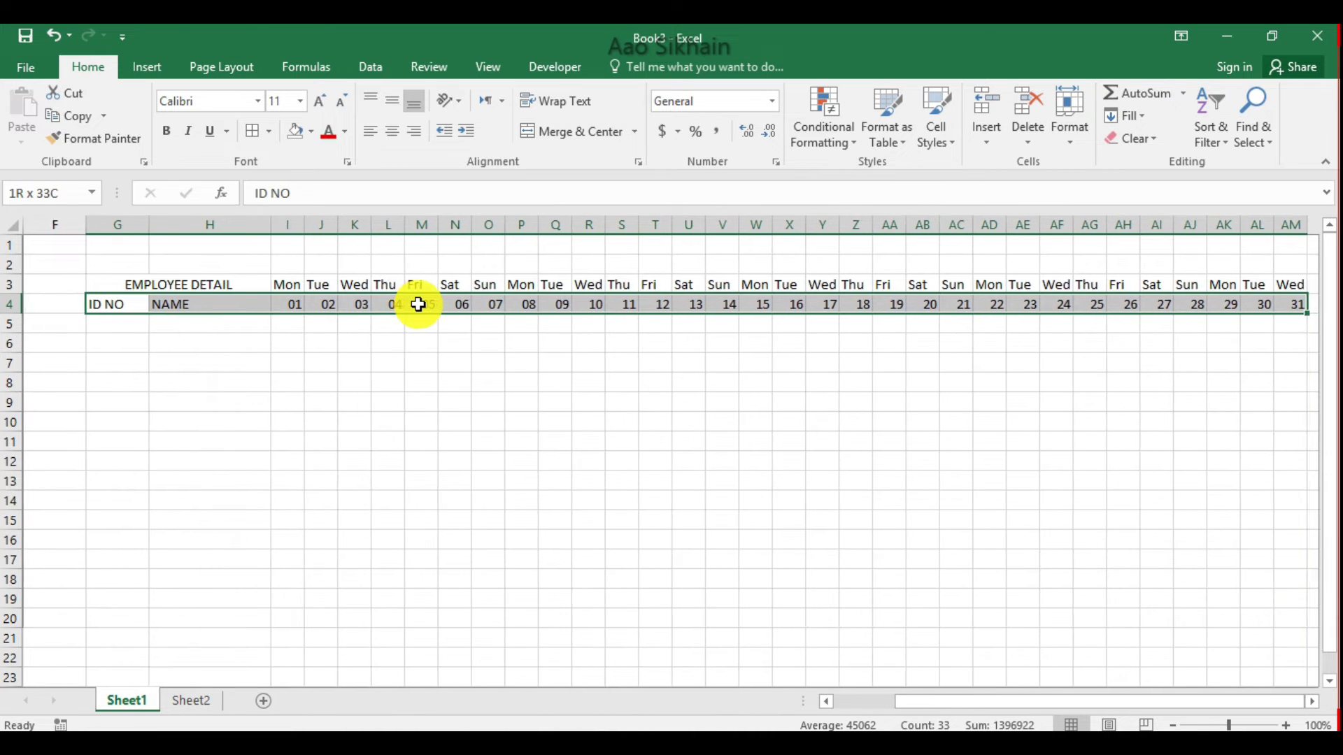
{"action": "key", "text": "shift+Left"}
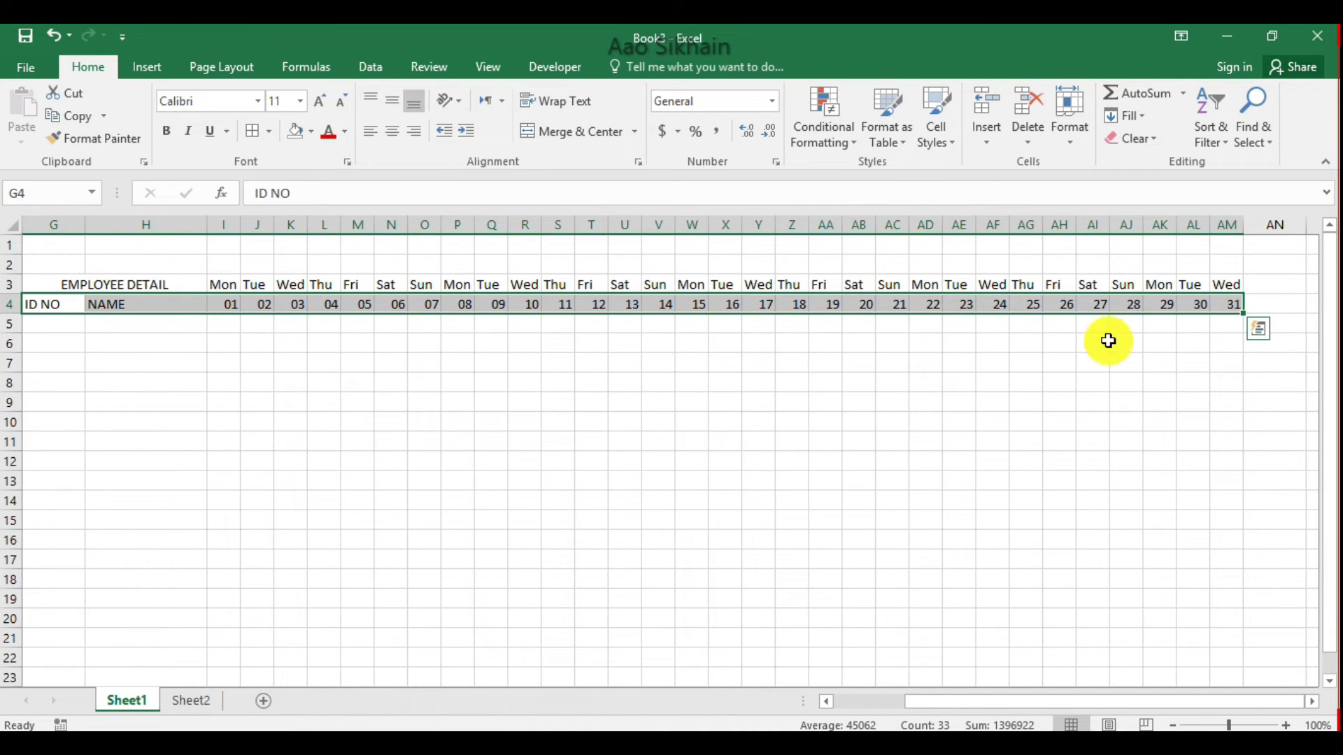
{"action": "left_click", "coordinate": [836, 145]}
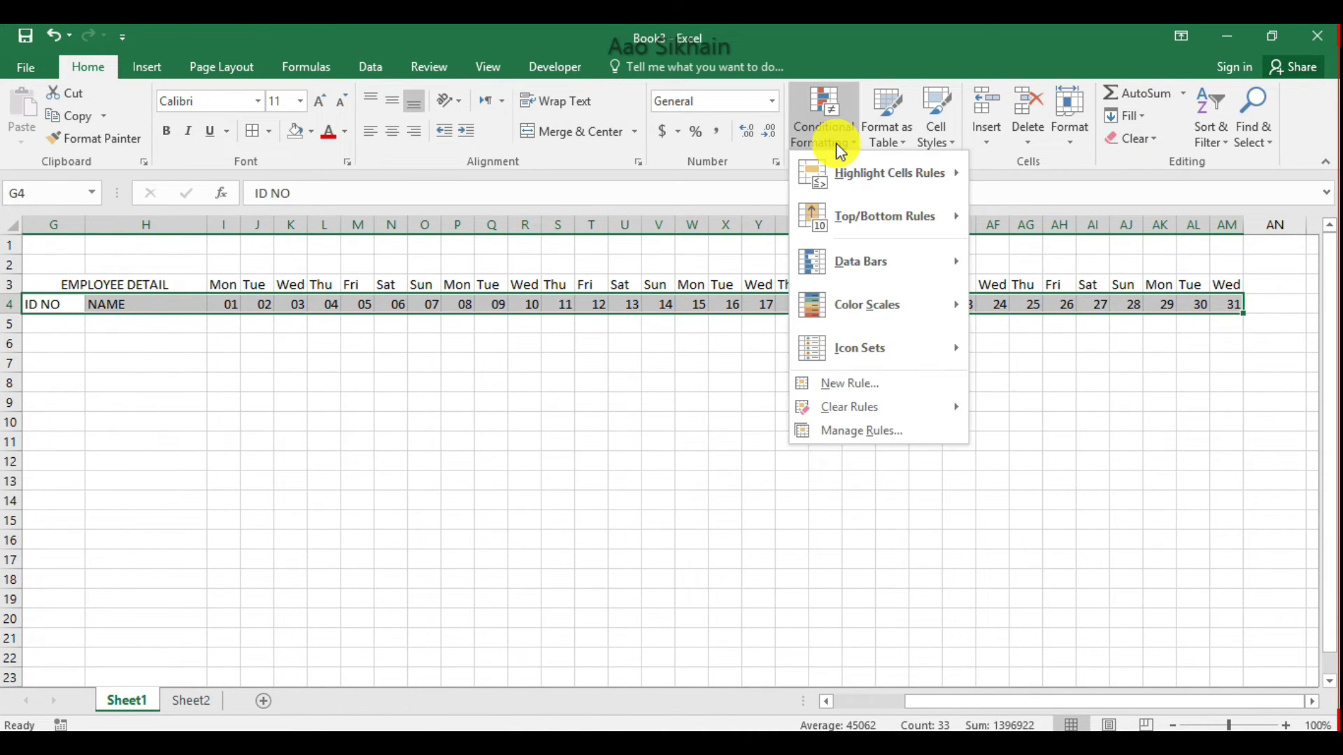
{"action": "left_click", "coordinate": [894, 393]}
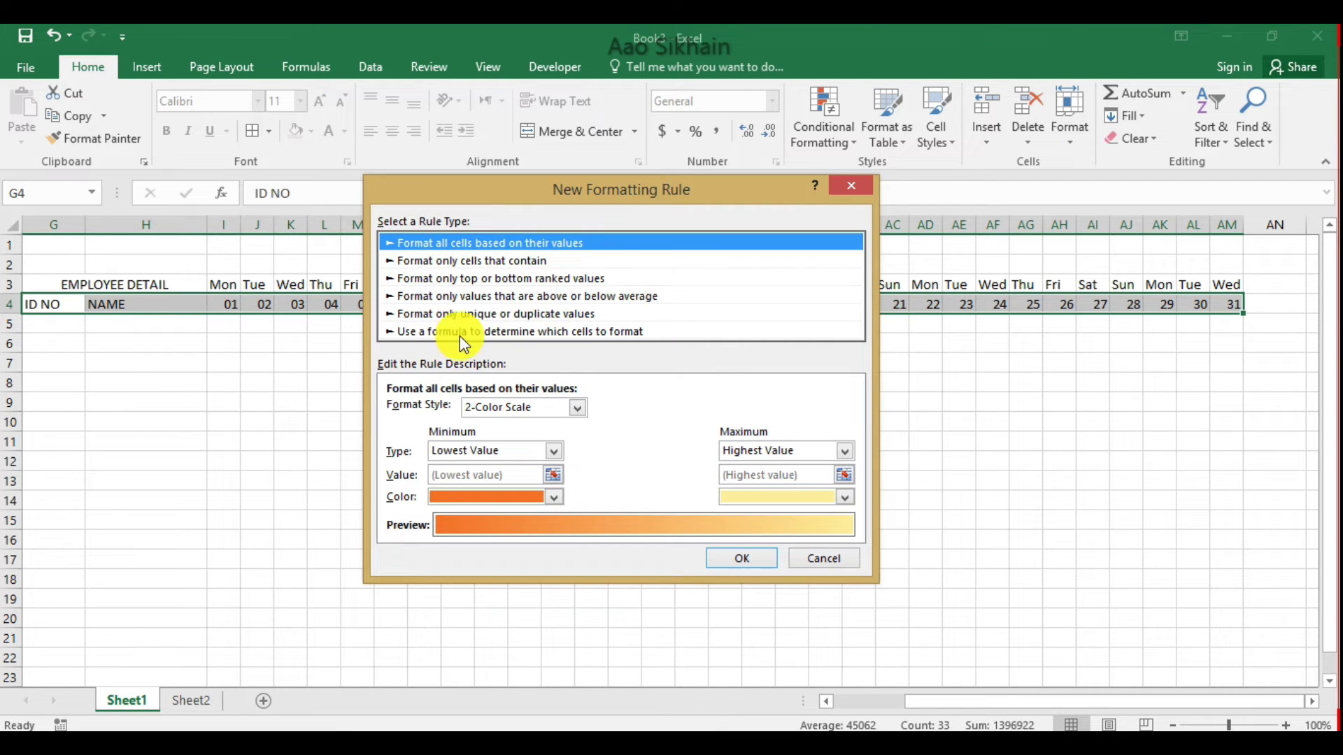
{"action": "left_click", "coordinate": [559, 330]}
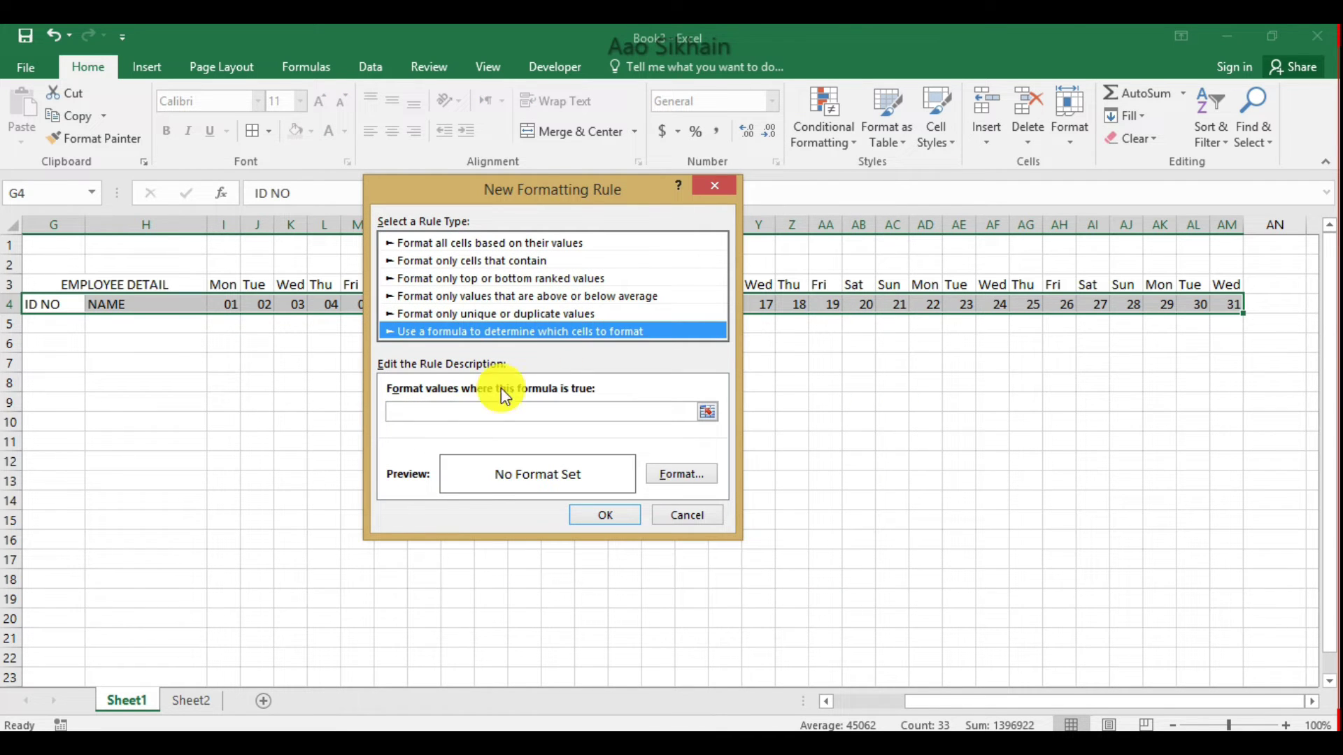
{"action": "left_click", "coordinate": [463, 413]}
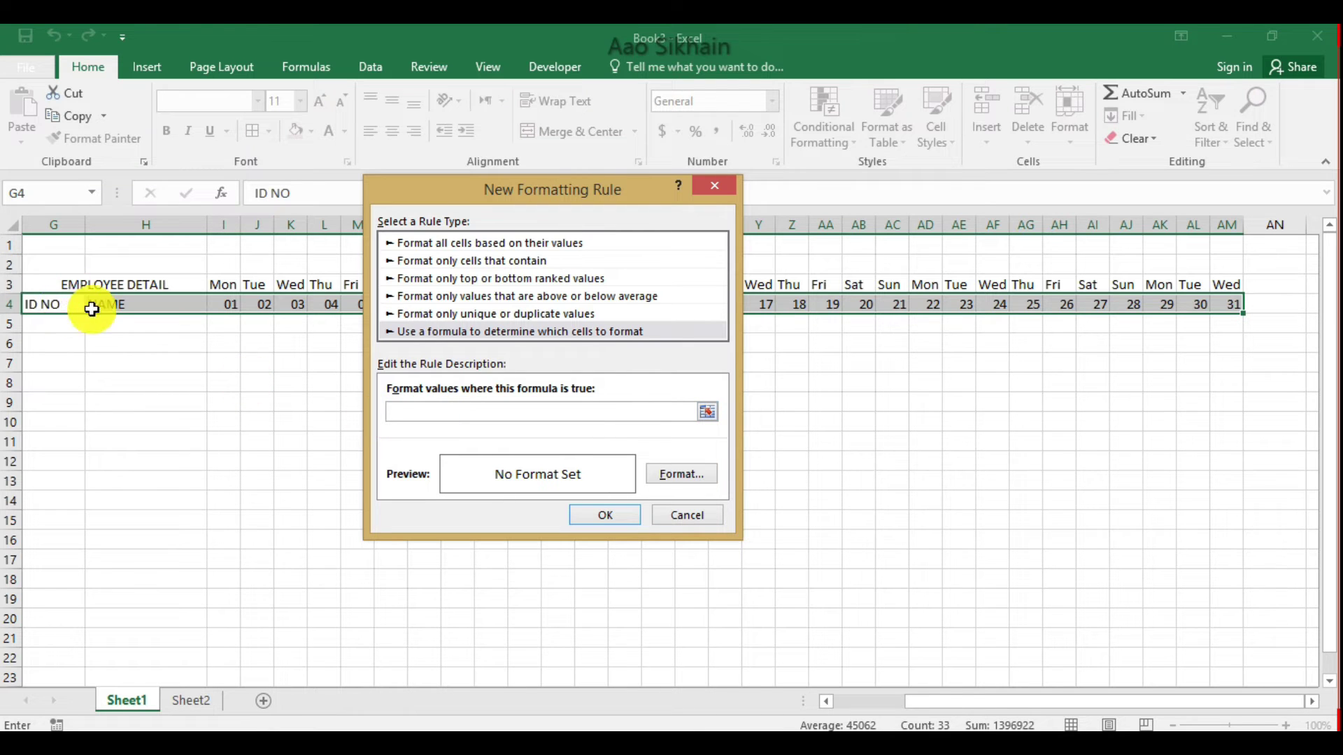
{"action": "left_click", "coordinate": [66, 305]}
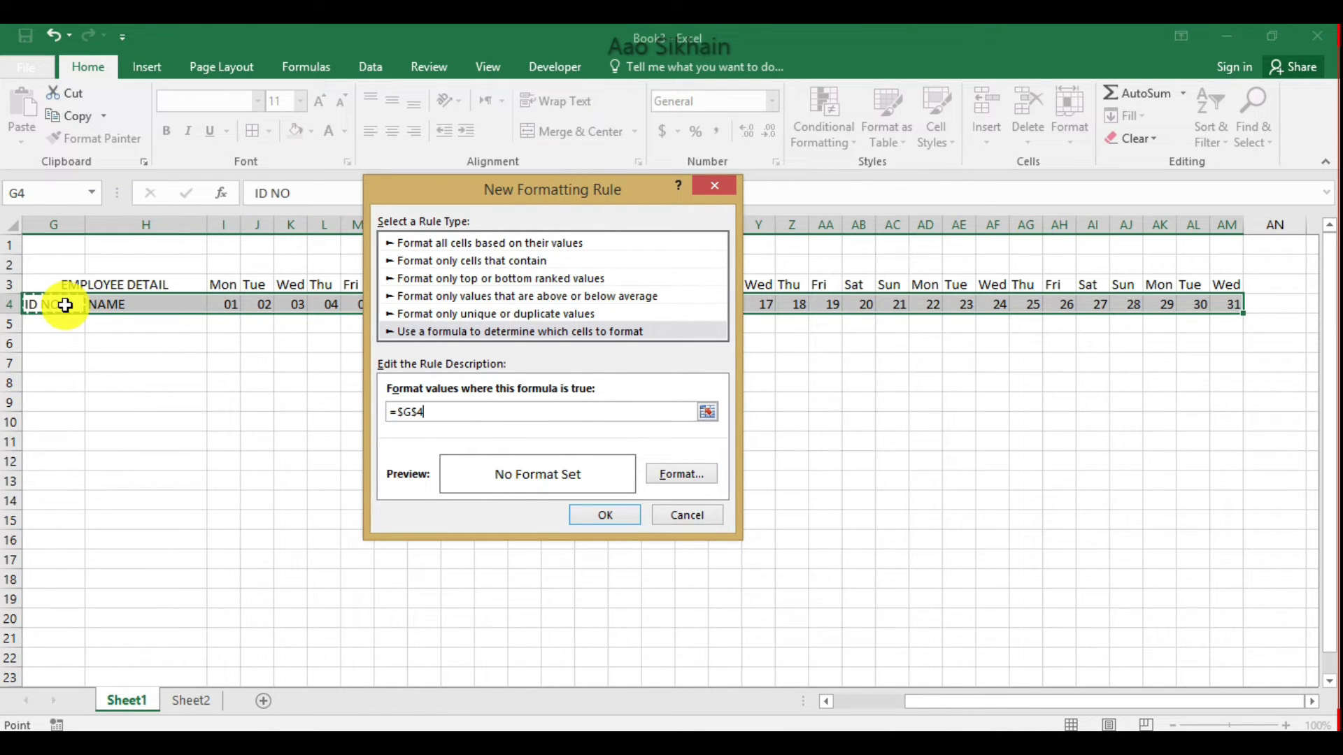
{"action": "left_click", "coordinate": [405, 418]}
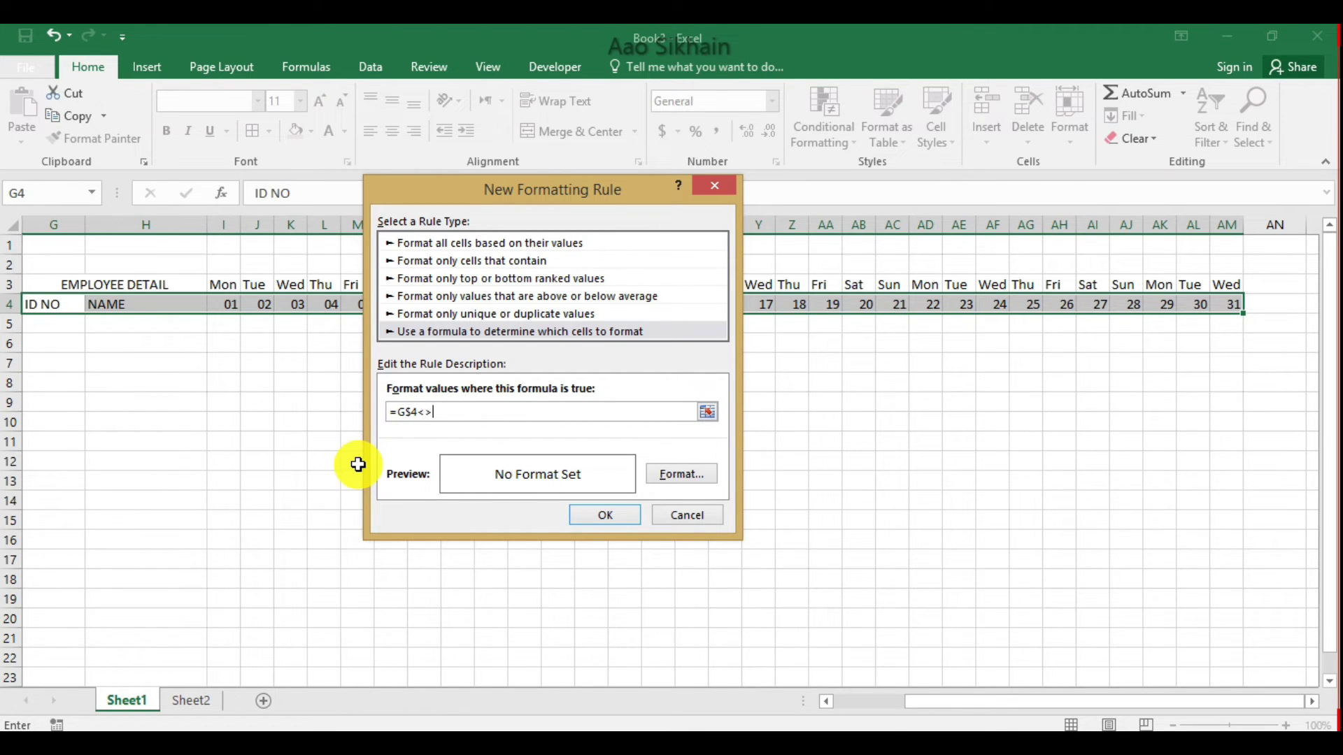
Give the header rule a light grey fill and apply it to the selected cells
{"action": "left_click", "coordinate": [668, 474]}
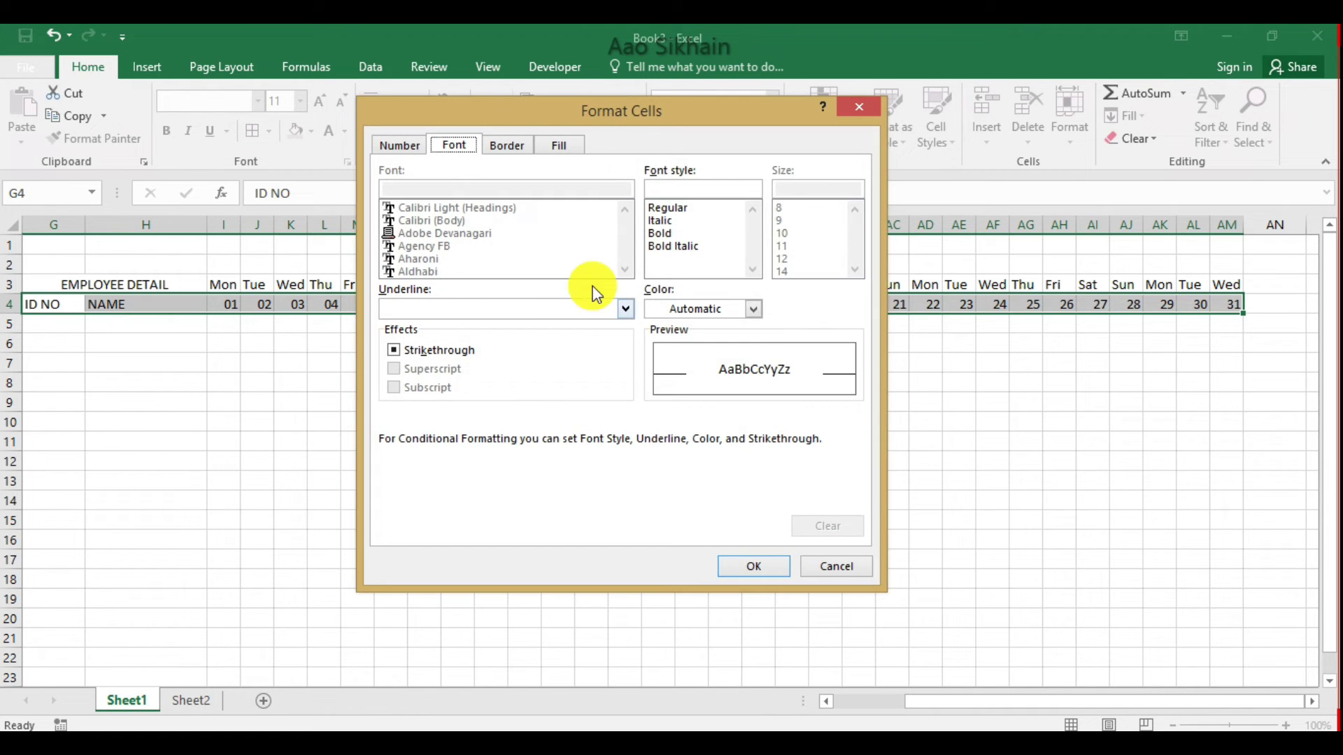
{"action": "left_click", "coordinate": [561, 147]}
{"action": "left_click", "coordinate": [396, 277]}
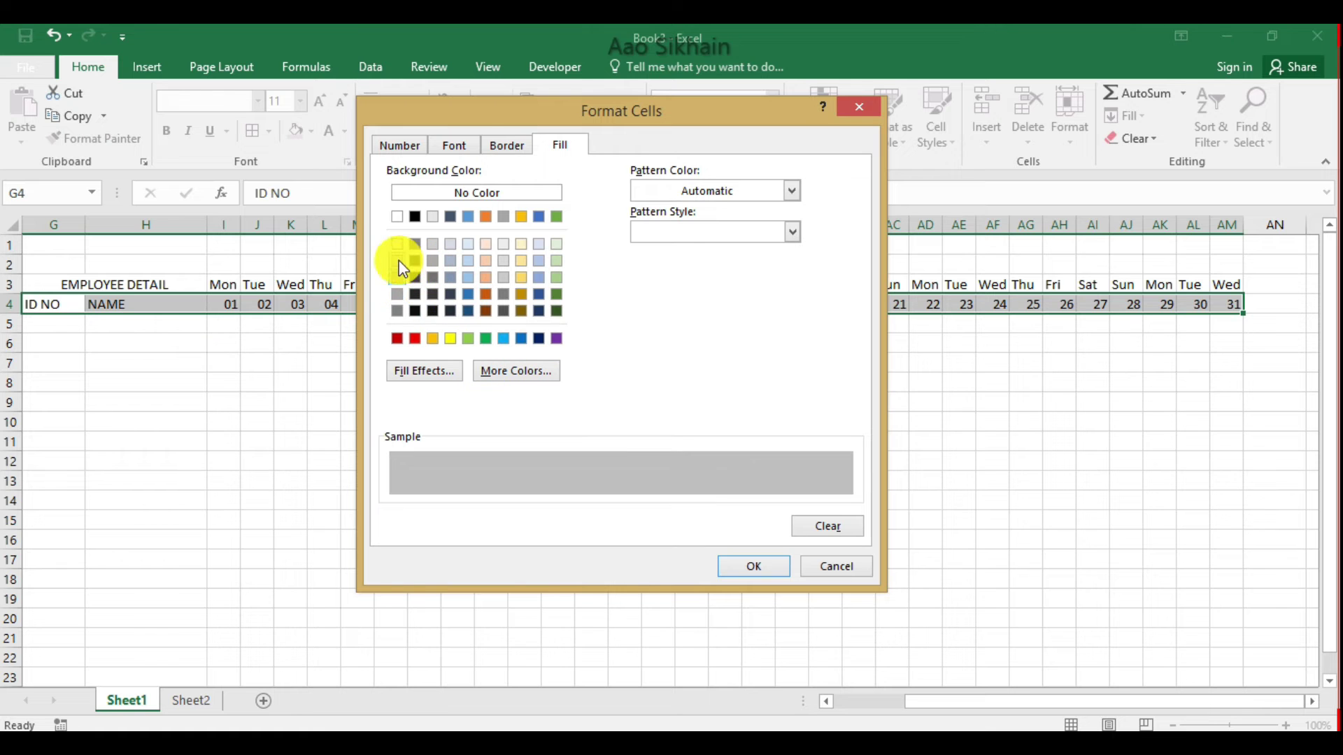
{"action": "left_click", "coordinate": [400, 261]}
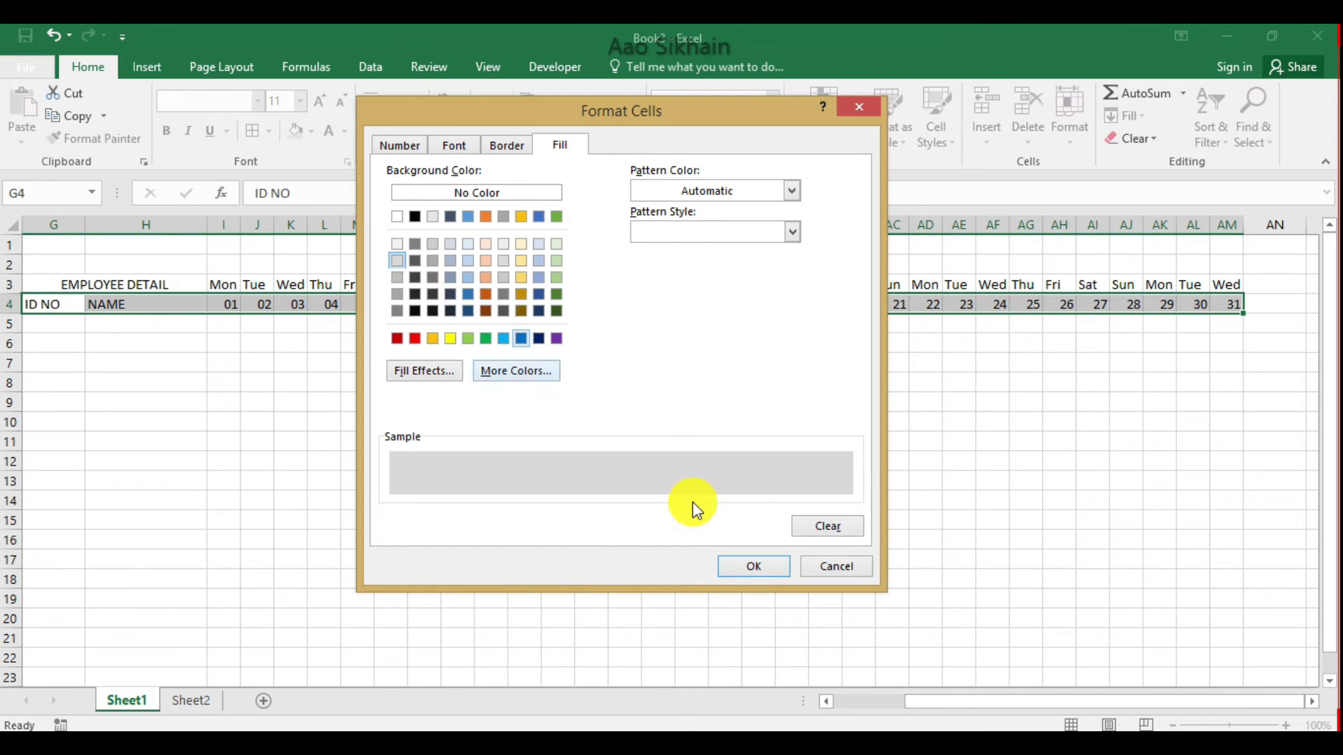
{"action": "left_click", "coordinate": [742, 567]}
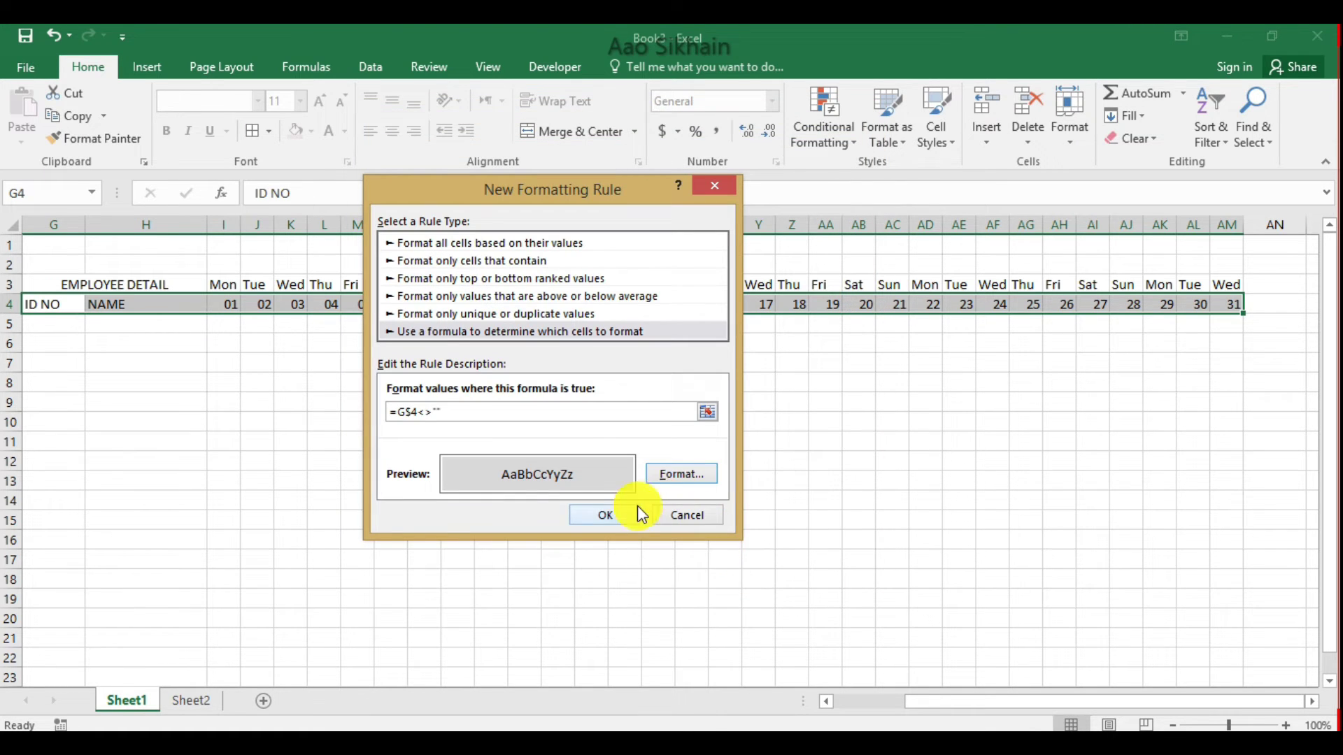
{"action": "left_click", "coordinate": [605, 515]}
{"action": "left_click", "coordinate": [489, 442]}
Review the shading of the header row from ID NO through the last day column
{"action": "key", "text": "Left"}
{"action": "key", "text": "Left"}
{"action": "key", "text": "Left"}
{"action": "key", "text": "Left"}
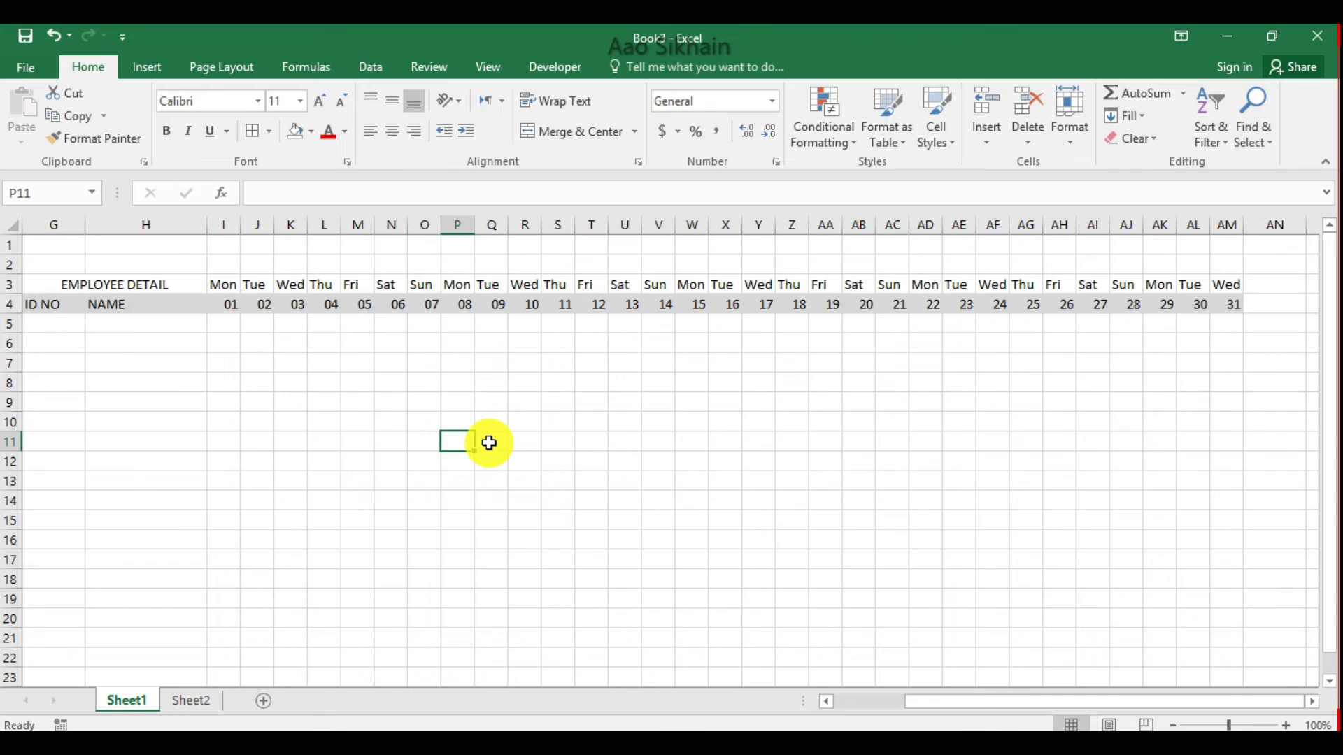
{"action": "key", "text": "Left"}
{"action": "key", "text": "Left"}
{"action": "key", "text": "Left"}
{"action": "key", "text": "Left"}
{"action": "key", "text": "Left"}
{"action": "key", "text": "Left"}
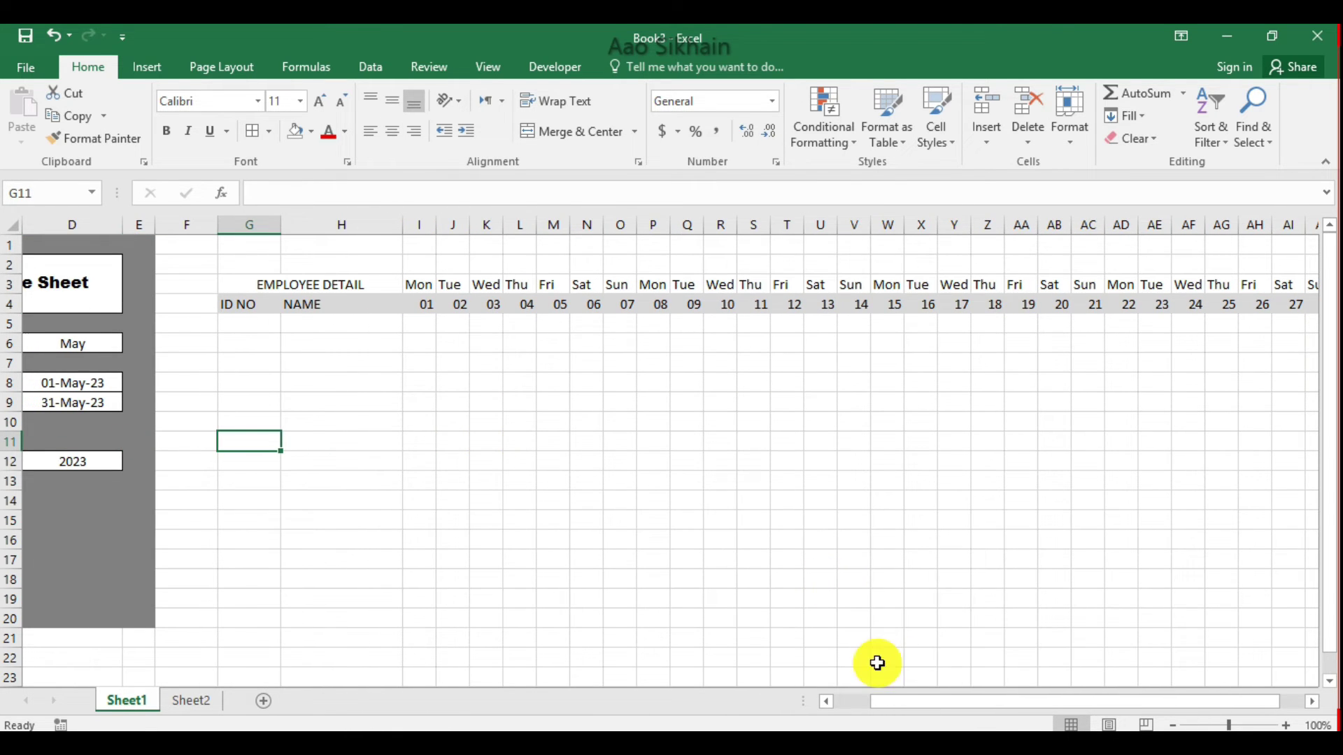
{"action": "scroll", "coordinate": [920, 701], "scroll_direction": "right", "scroll_amount": 1}
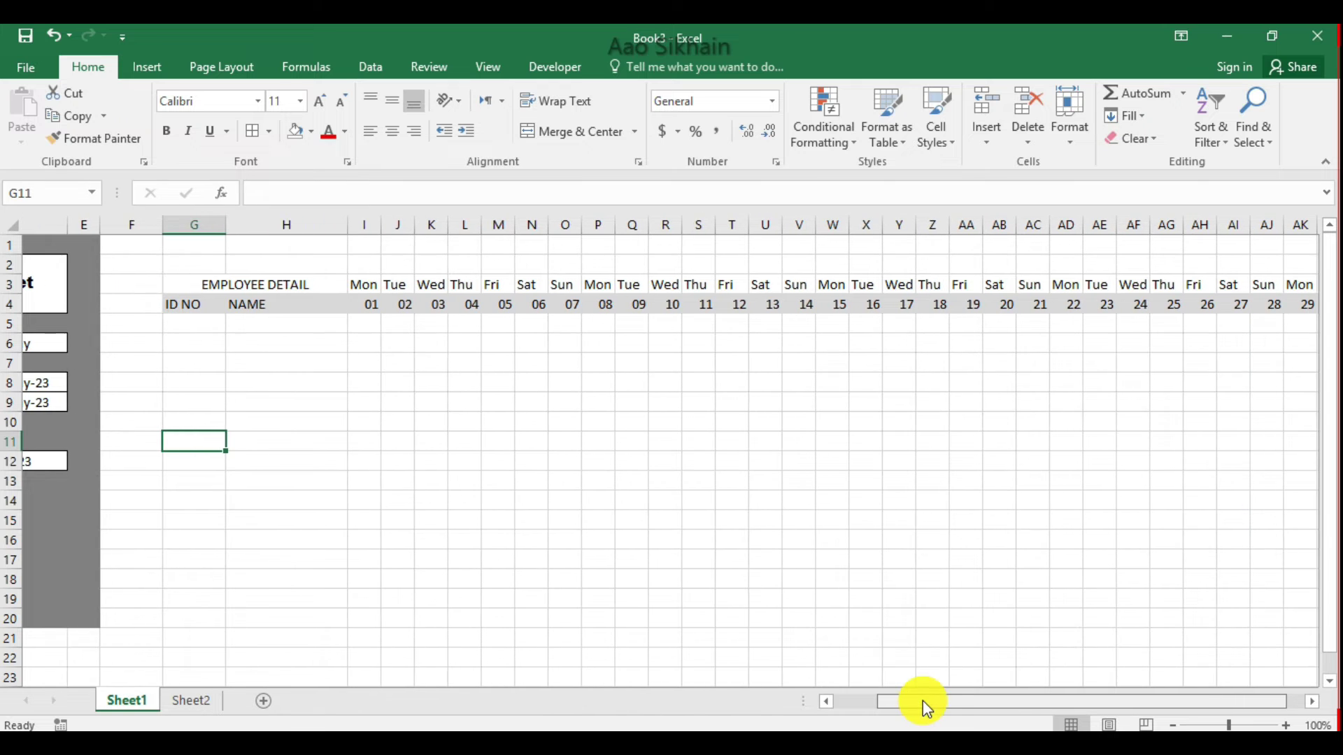
{"action": "scroll", "coordinate": [920, 701], "scroll_direction": "left", "scroll_amount": 2}
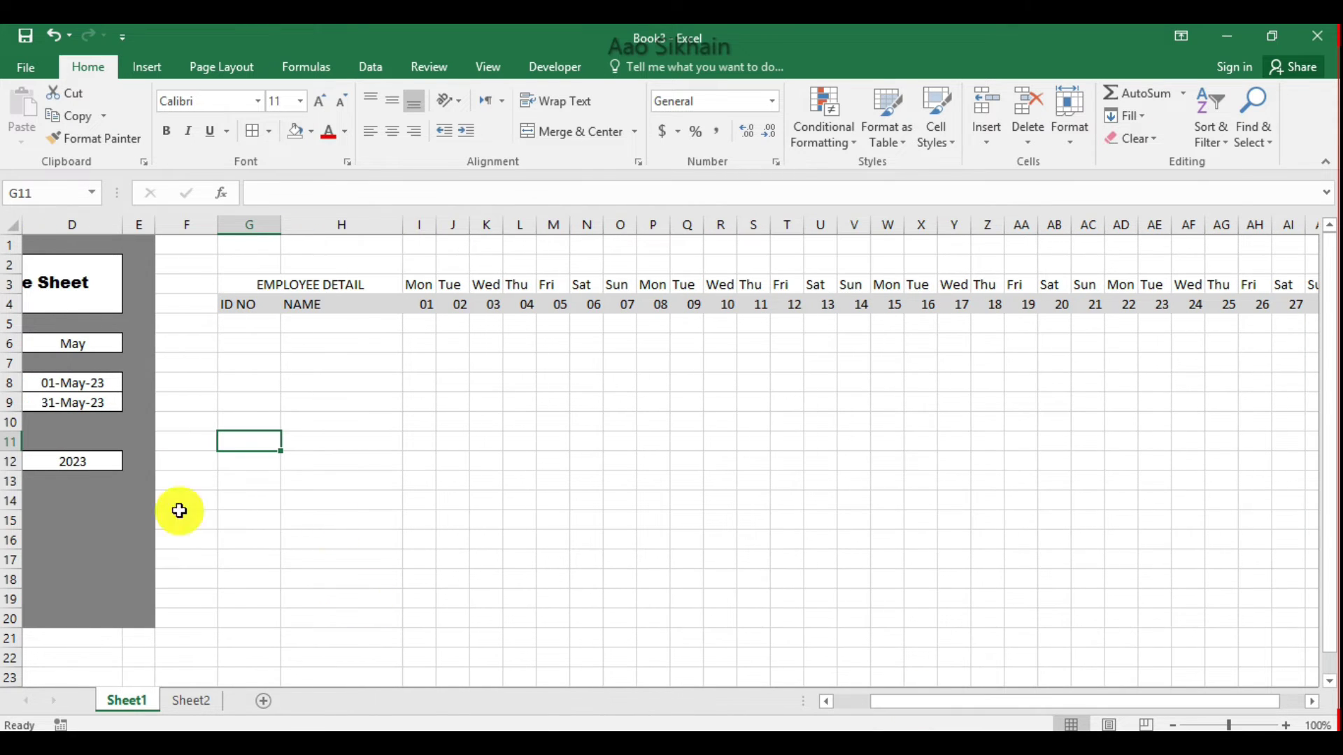
{"action": "scroll", "coordinate": [1092, 715], "scroll_direction": "down", "scroll_amount": 1}
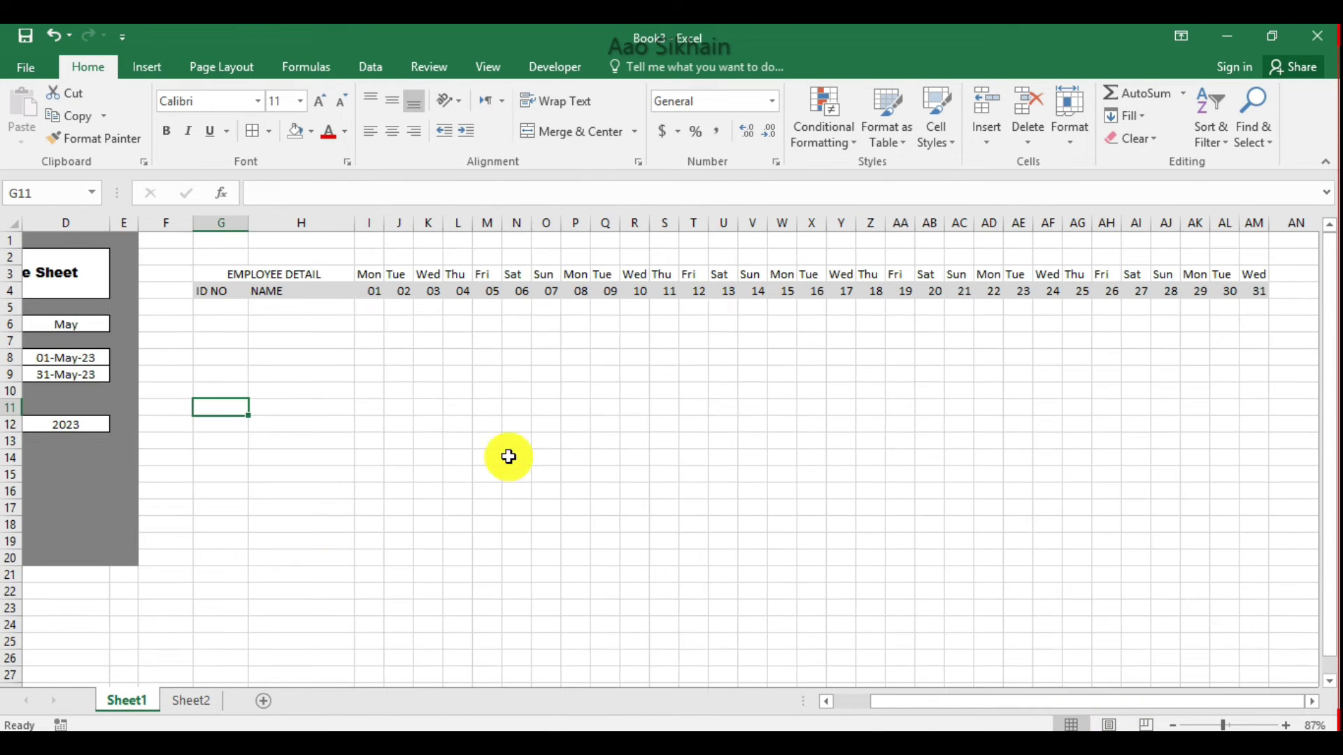
Choose February in the month dropdown in D6 to test the header shading on a shorter month
{"action": "left_click", "coordinate": [70, 326]}
{"action": "left_click", "coordinate": [119, 327]}
{"action": "left_click", "coordinate": [122, 341]}
{"action": "left_click", "coordinate": [118, 341]}
{"action": "left_click", "coordinate": [119, 341]}
{"action": "left_click", "coordinate": [82, 357]}
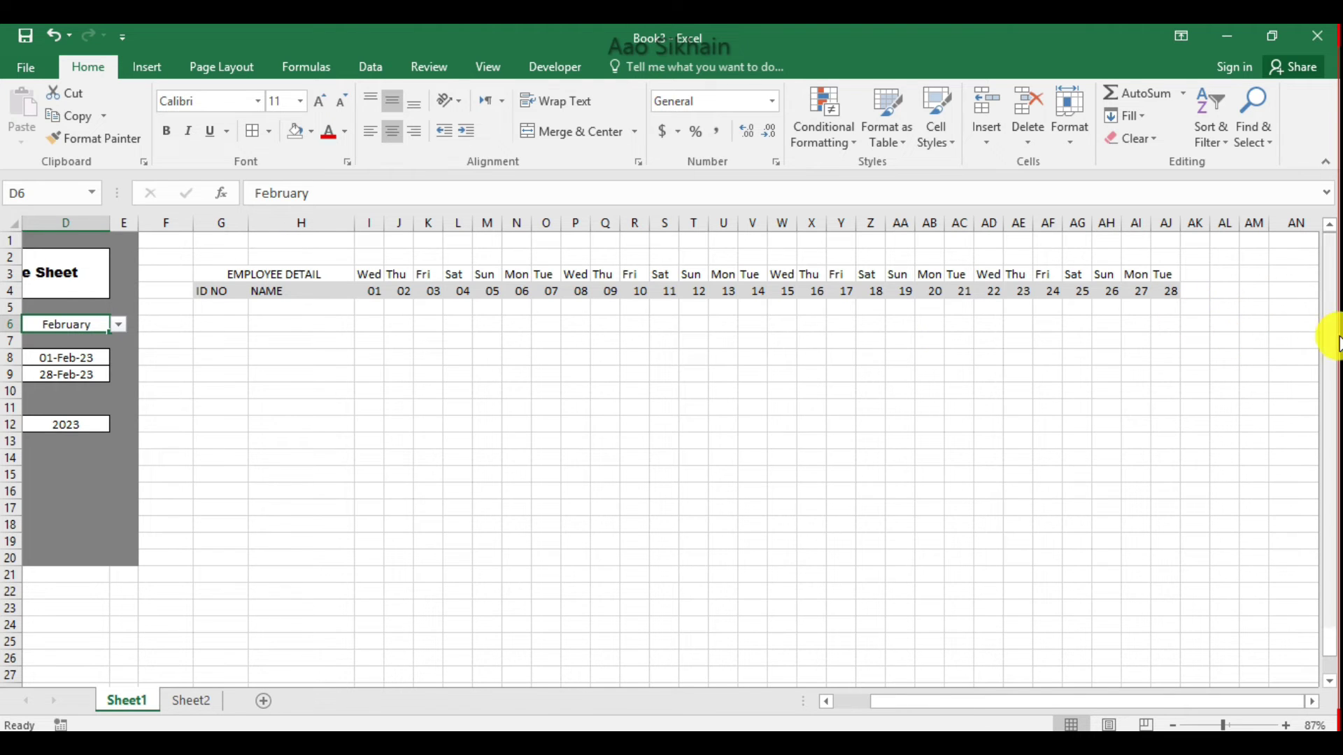
Switch the month in D6 from February back to May
{"action": "left_click", "coordinate": [121, 325]}
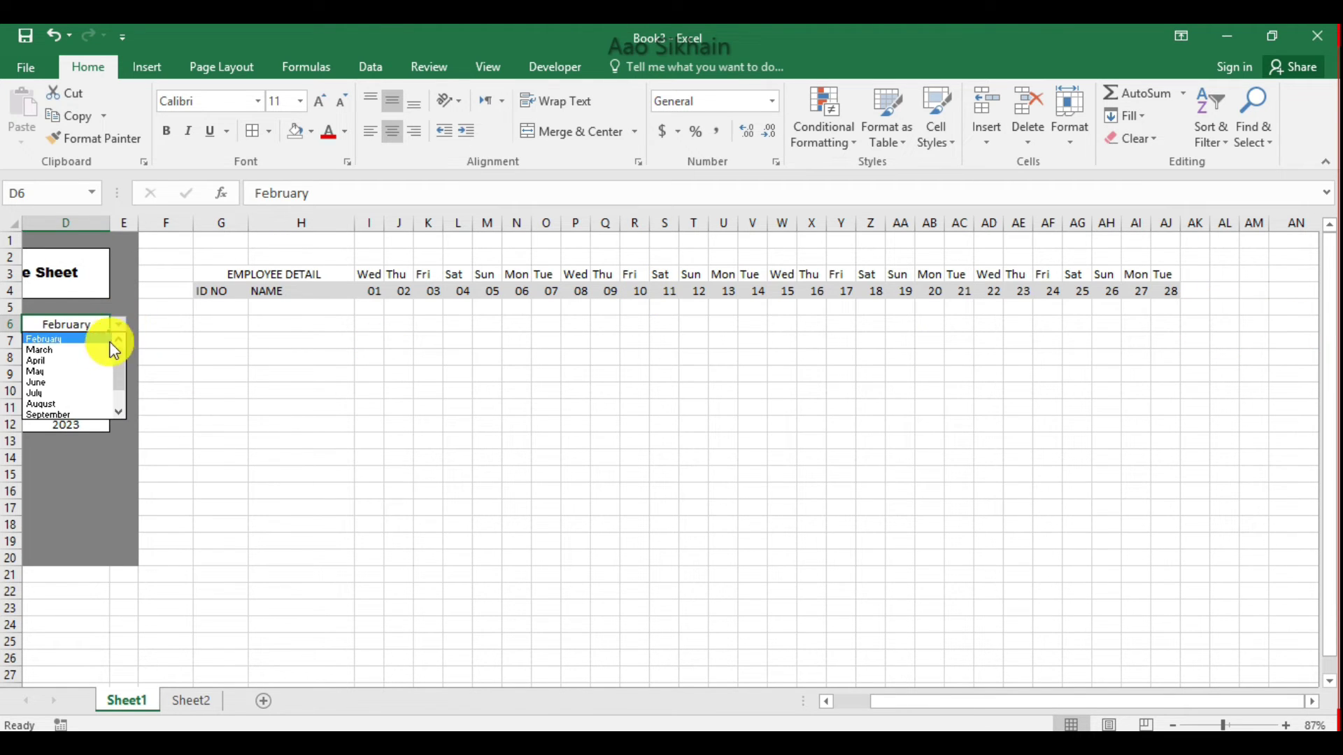
{"action": "left_click", "coordinate": [95, 381]}
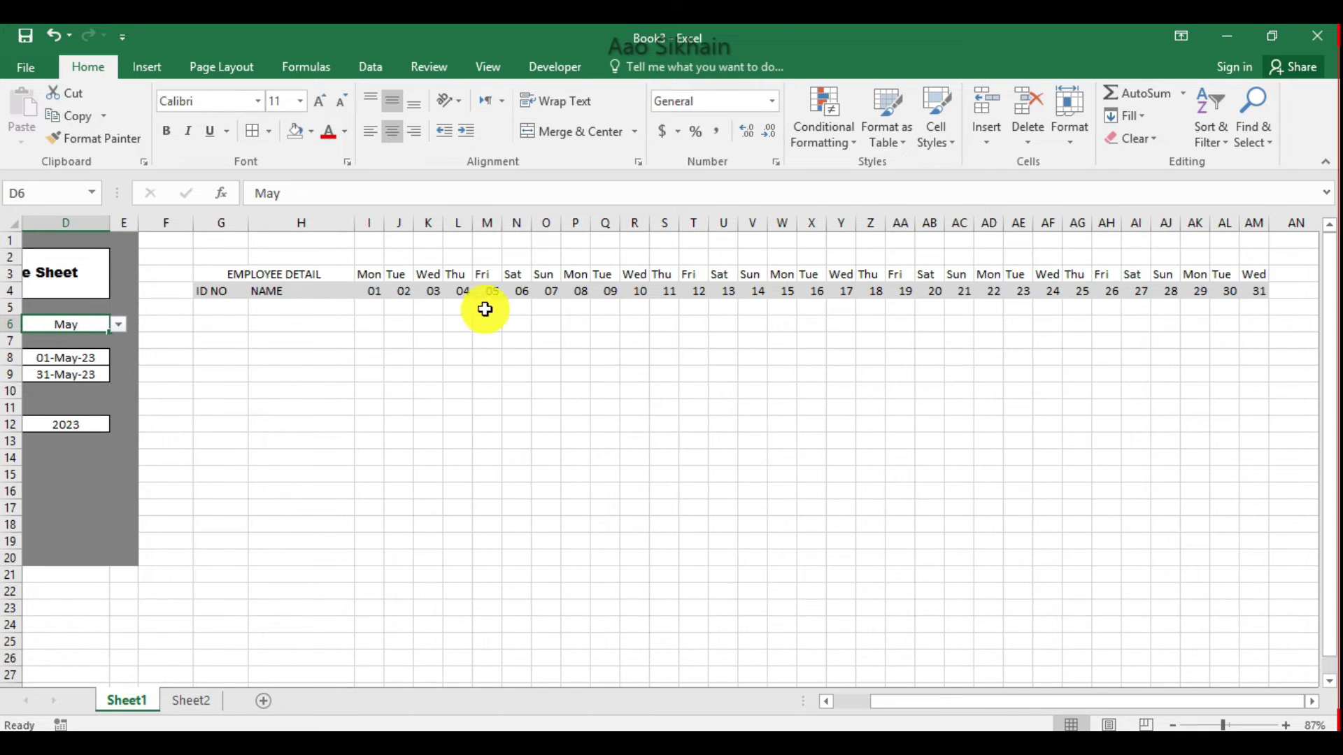
{"action": "scroll", "coordinate": [905, 497], "scroll_direction": "up", "scroll_amount": 1}
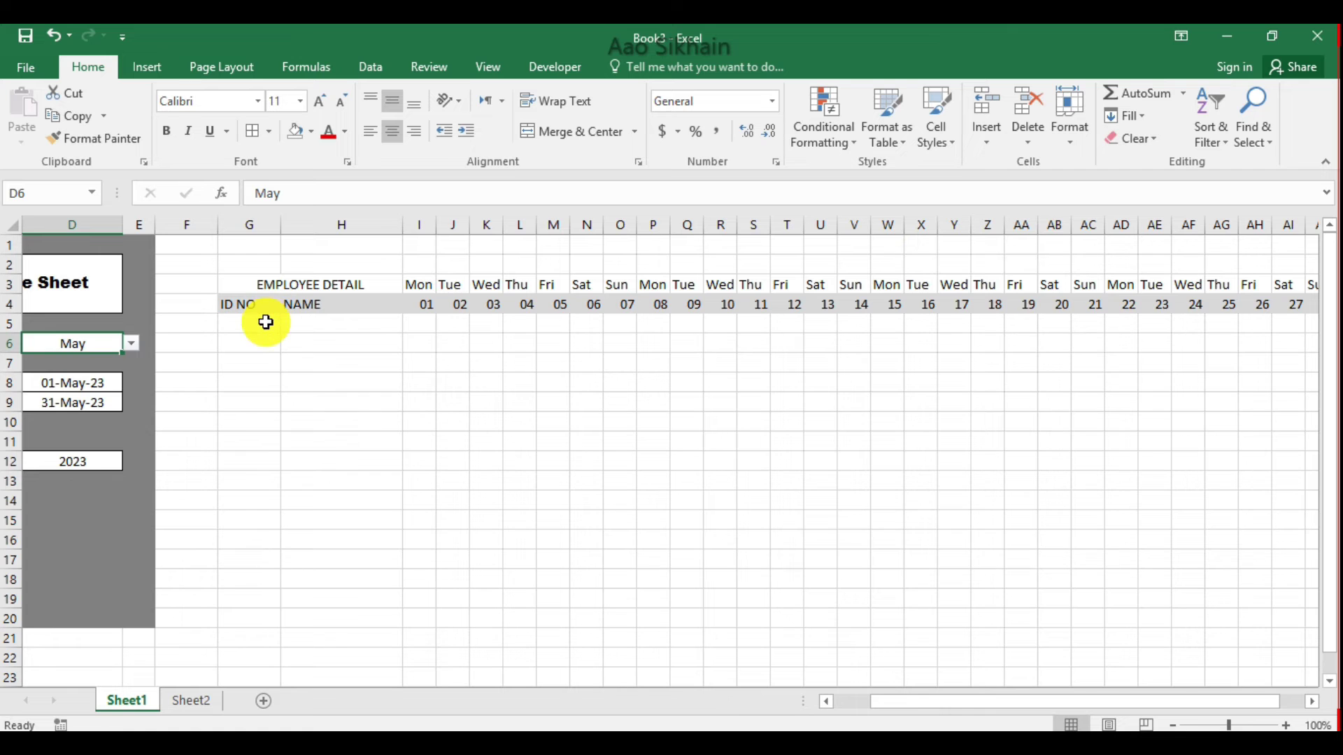
Start a formula-based conditional formatting rule for cell G5 with the formula =G$4<>""
{"action": "left_click", "coordinate": [266, 323]}
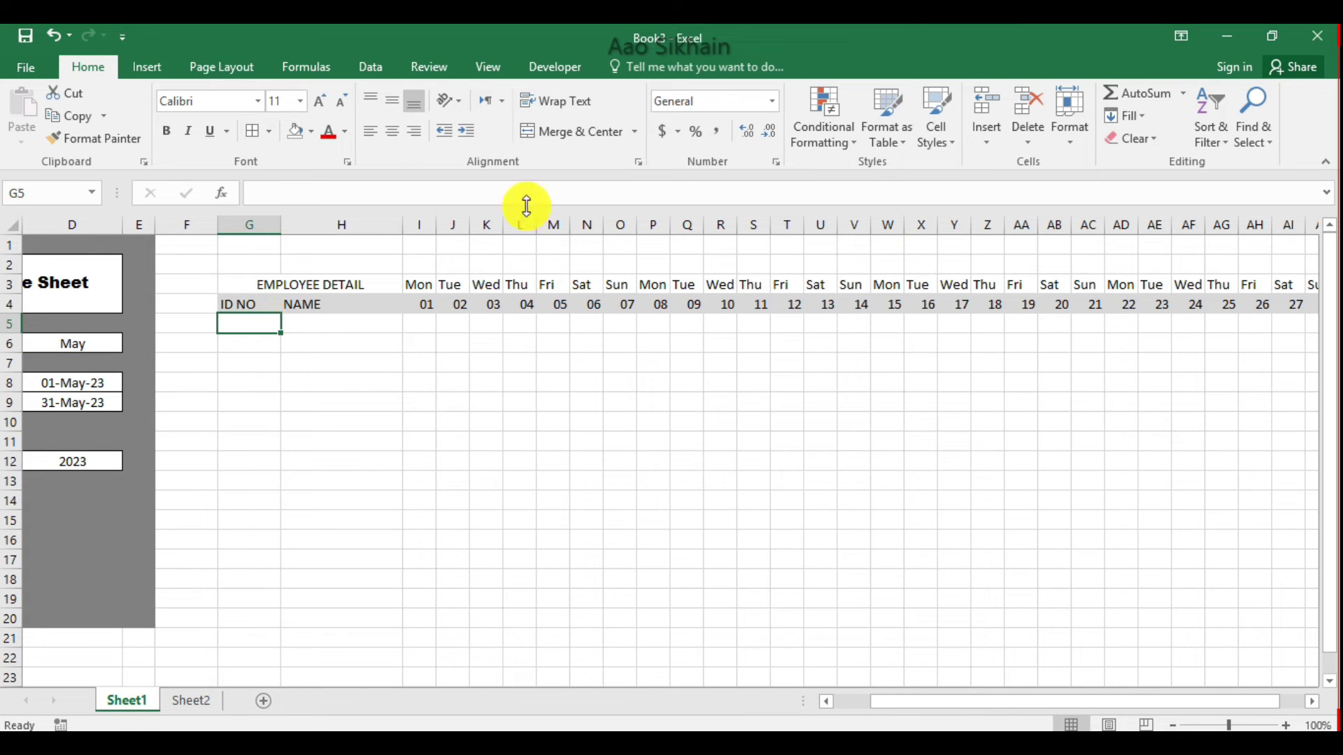
{"action": "left_click", "coordinate": [831, 144]}
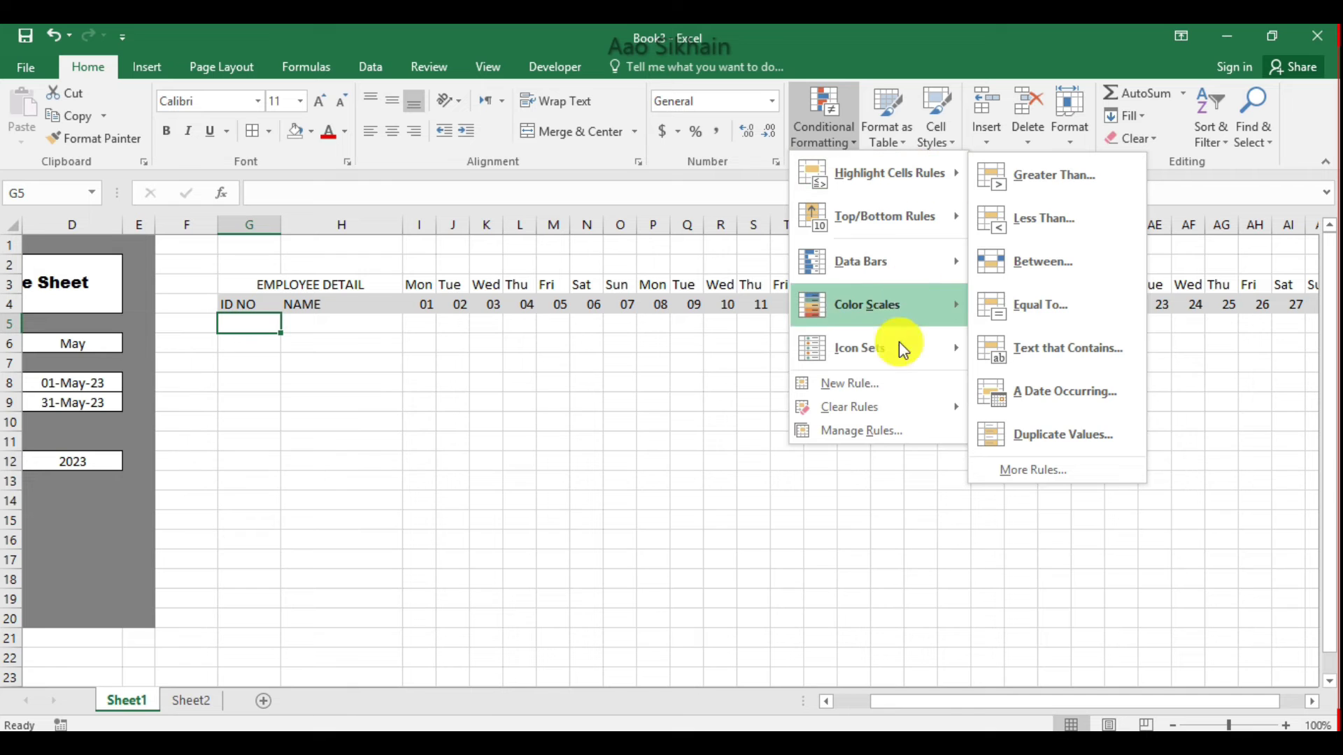
{"action": "left_click", "coordinate": [888, 384]}
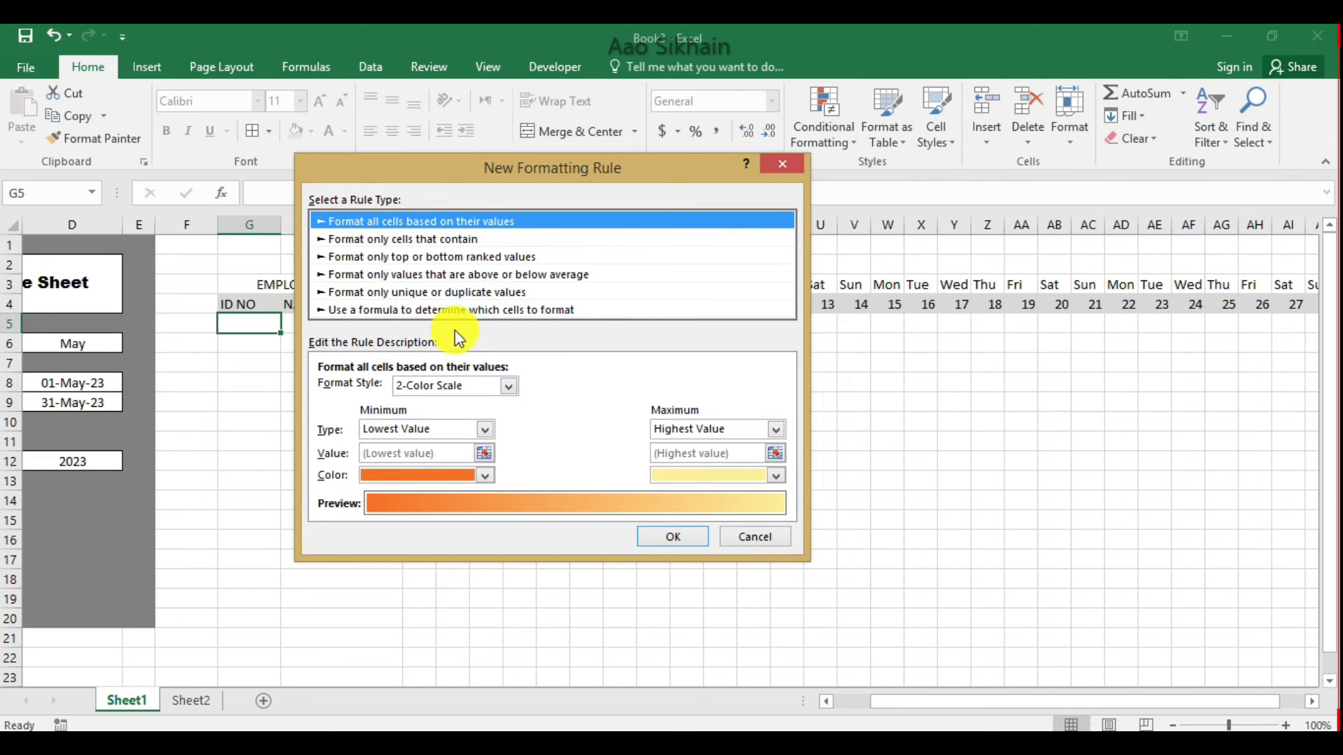
{"action": "left_click", "coordinate": [425, 311]}
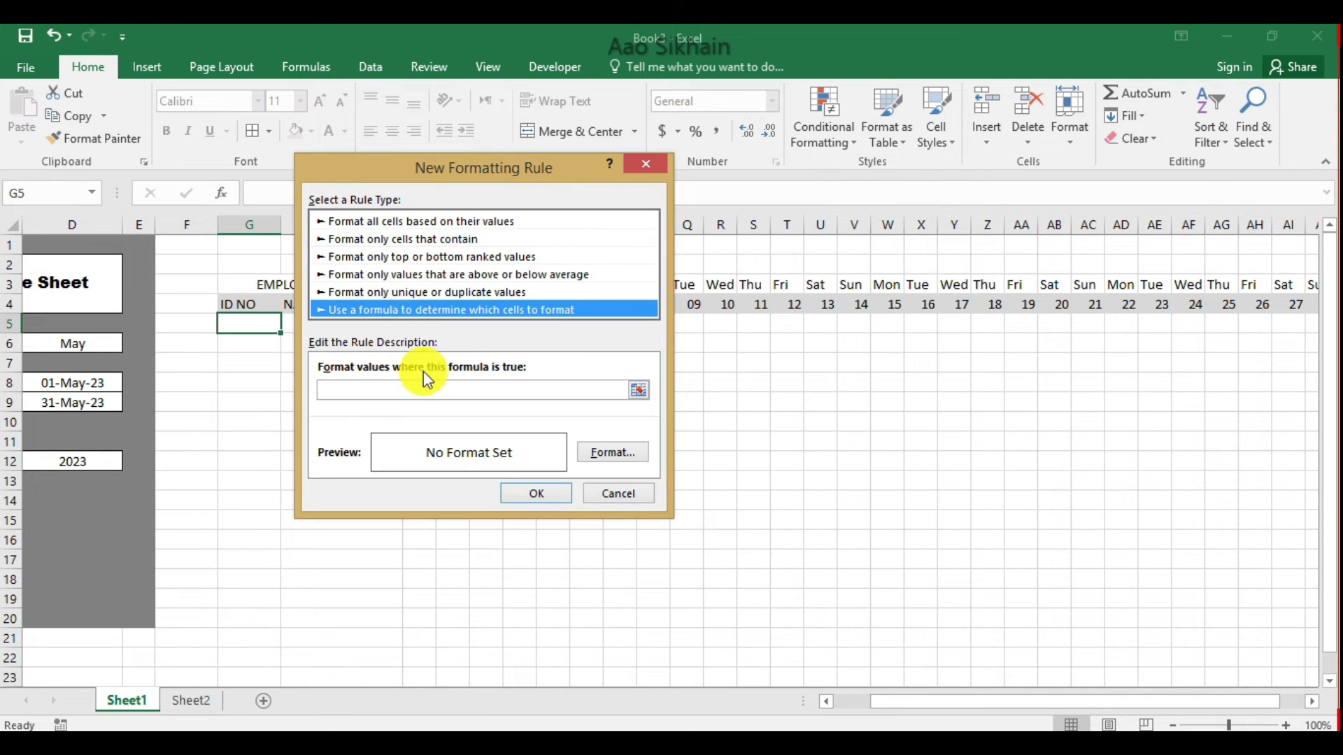
{"action": "left_click_drag", "start_coordinate": [480, 168], "coordinate": [753, 223]}
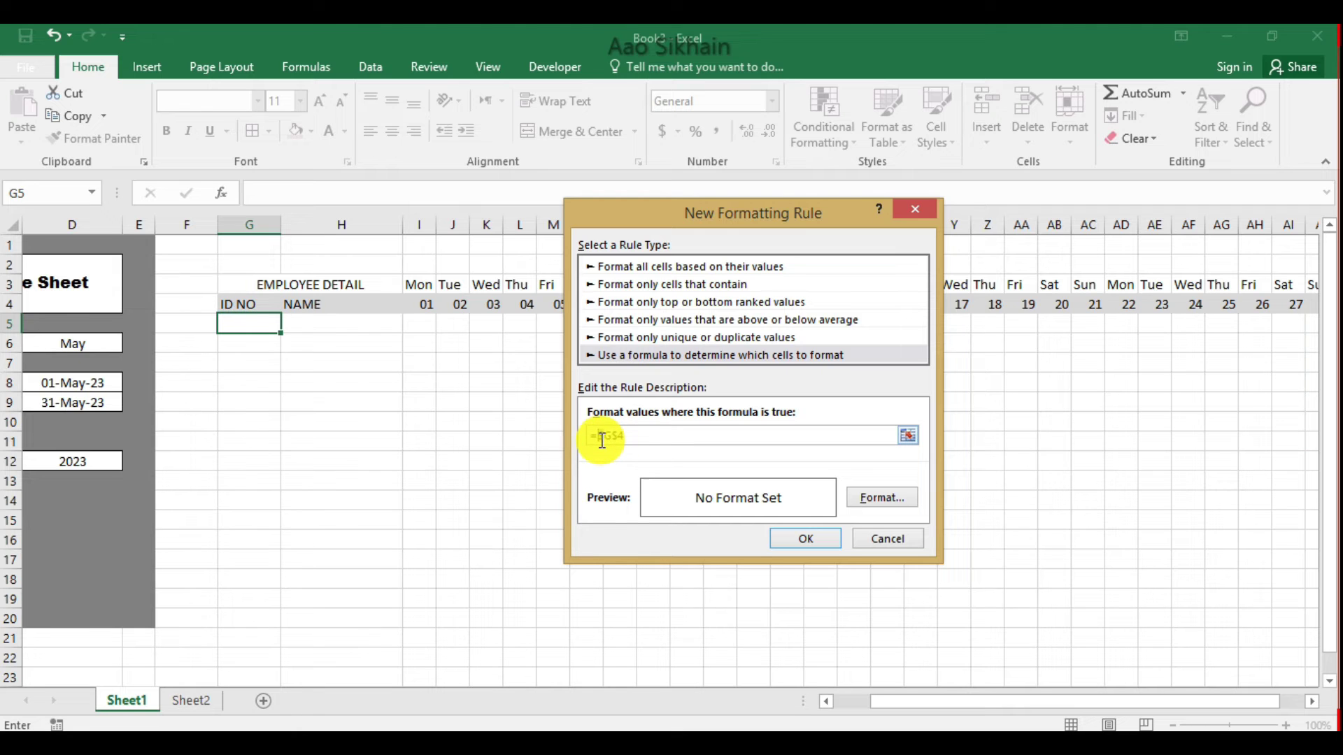
{"action": "key", "text": "Delete"}
{"action": "left_click", "coordinate": [623, 441]}
{"action": "type", "text": "<>\""}
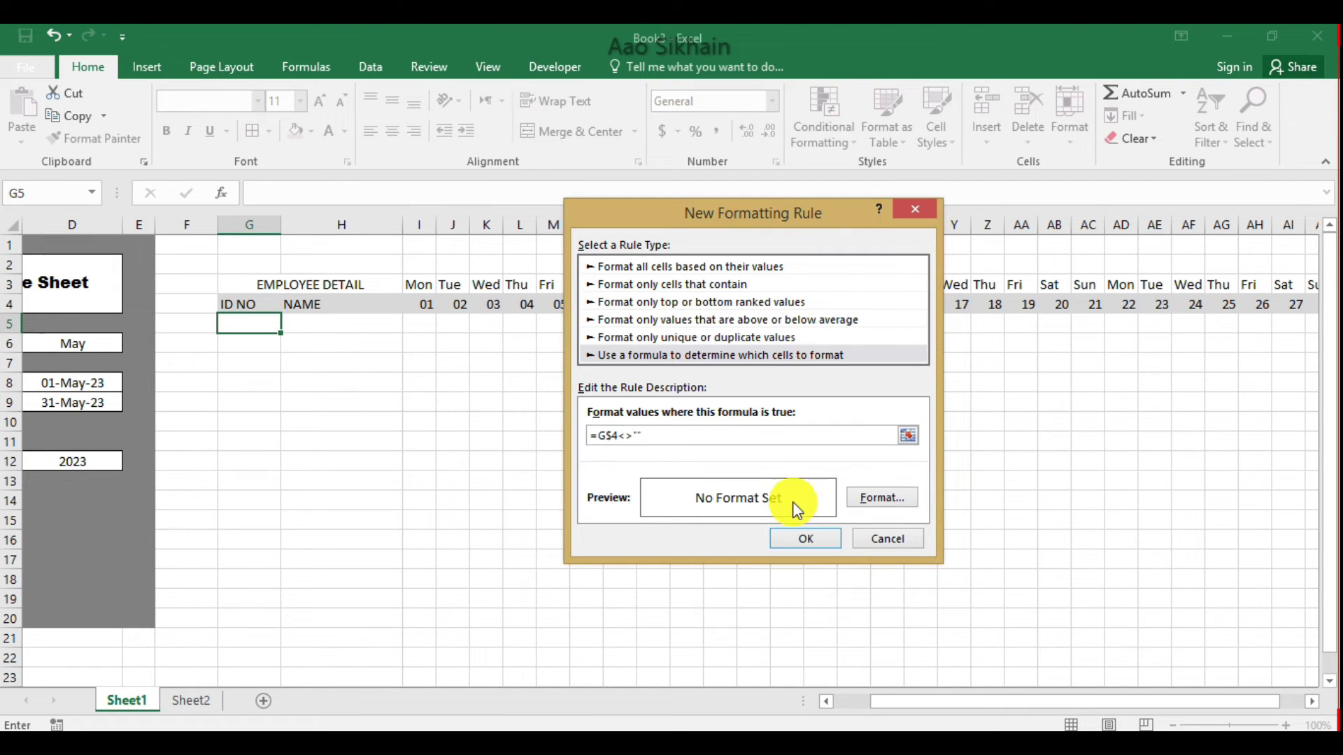
Give the G5 rule an outline border and apply it
{"action": "left_click", "coordinate": [882, 497]}
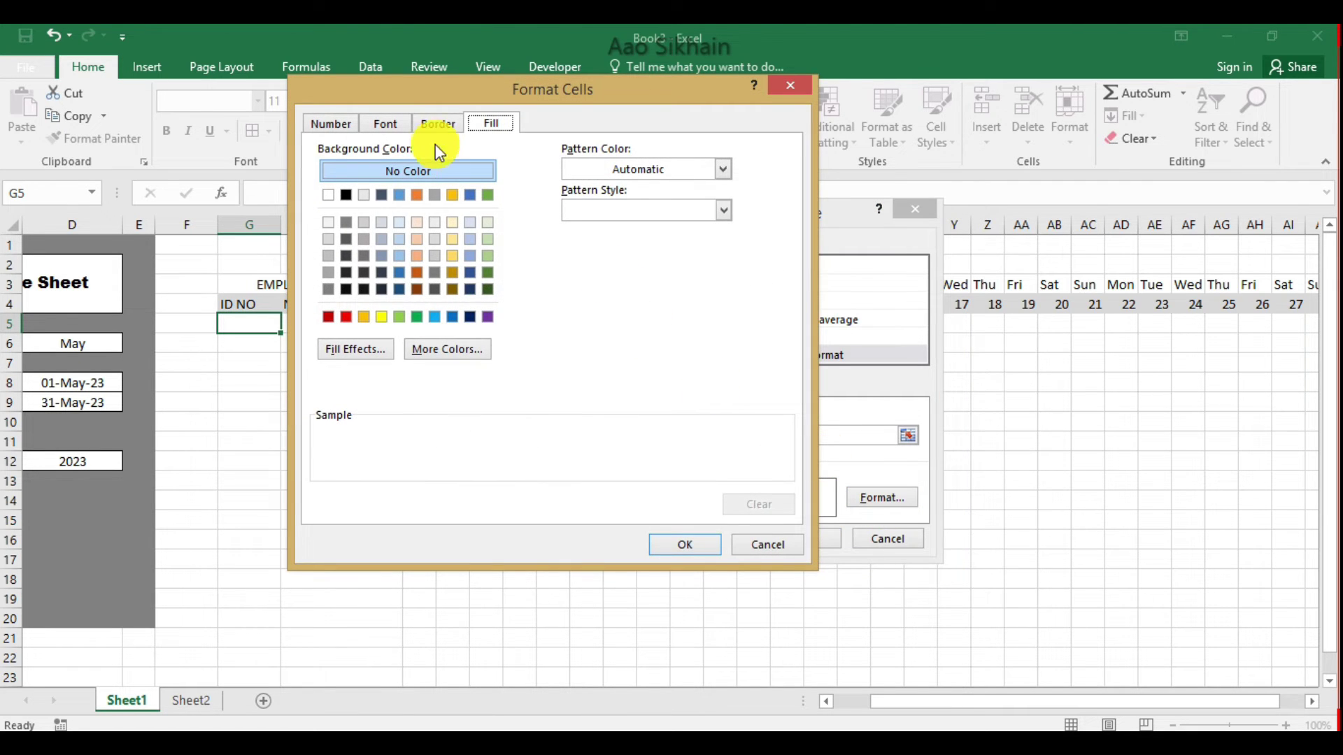
{"action": "left_click", "coordinate": [437, 123]}
{"action": "left_click", "coordinate": [572, 190]}
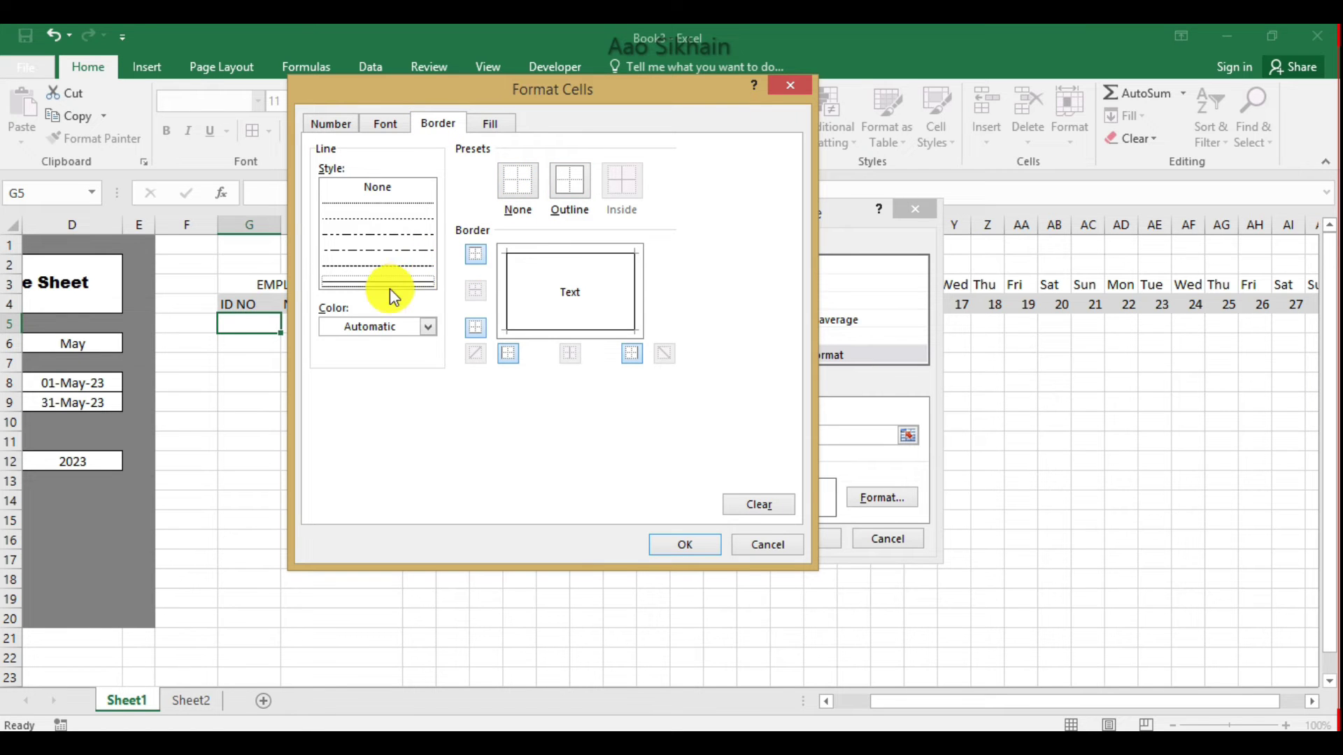
{"action": "left_click", "coordinate": [661, 538]}
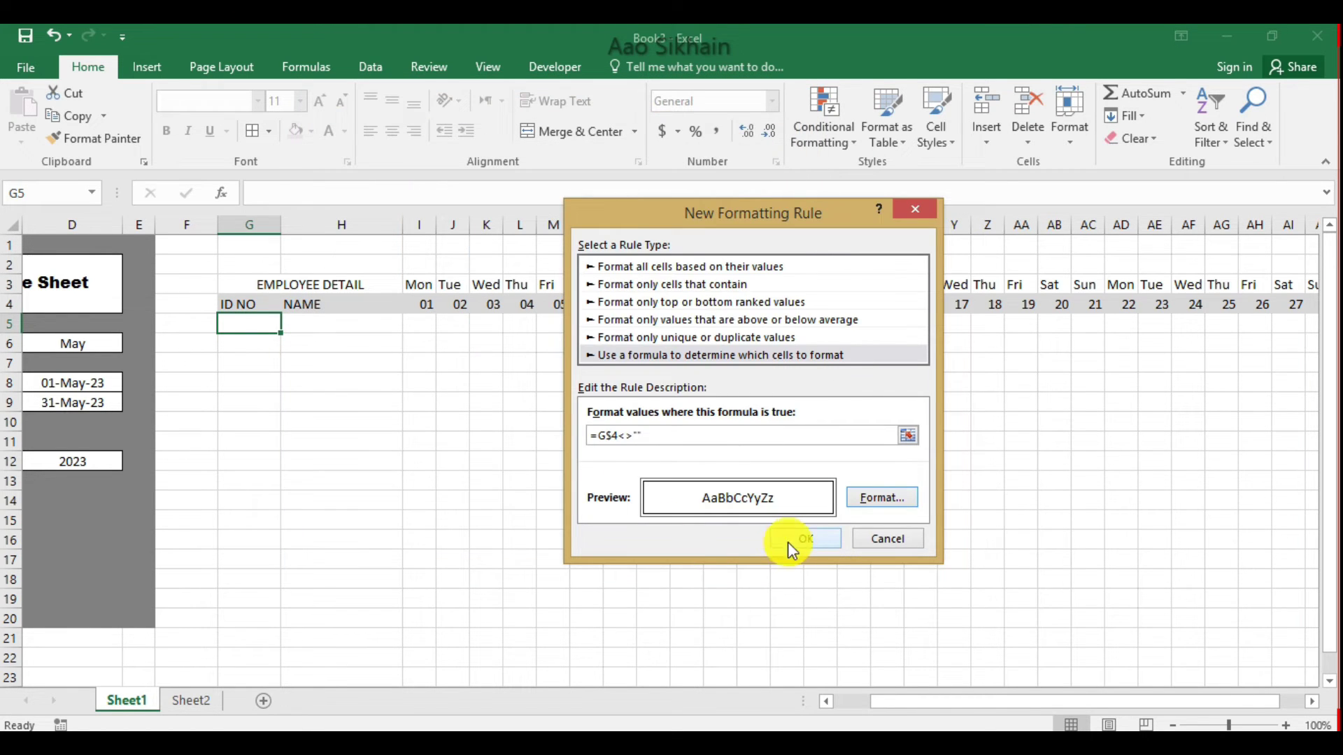
{"action": "left_click", "coordinate": [803, 545]}
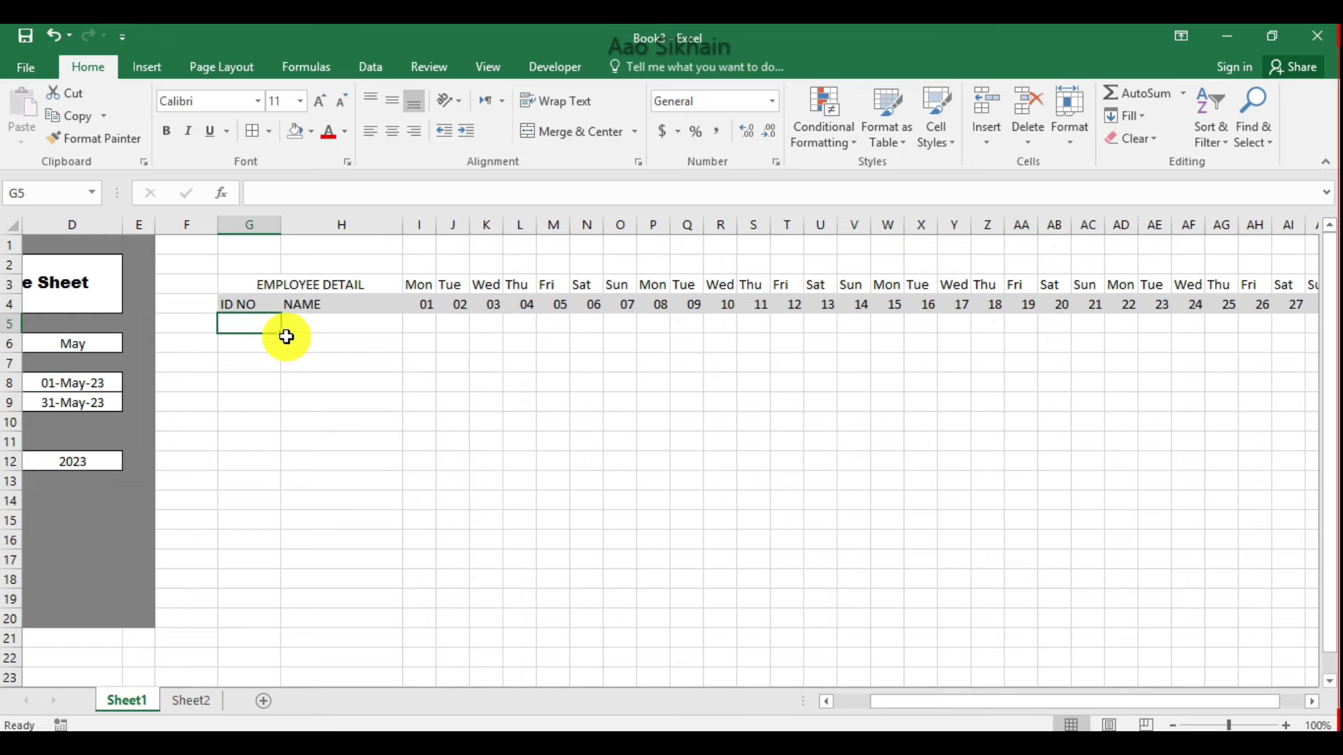
Fill the G5 border formatting across the employee table through AM25
{"action": "left_click_drag", "start_coordinate": [283, 337], "coordinate": [1253, 662]}
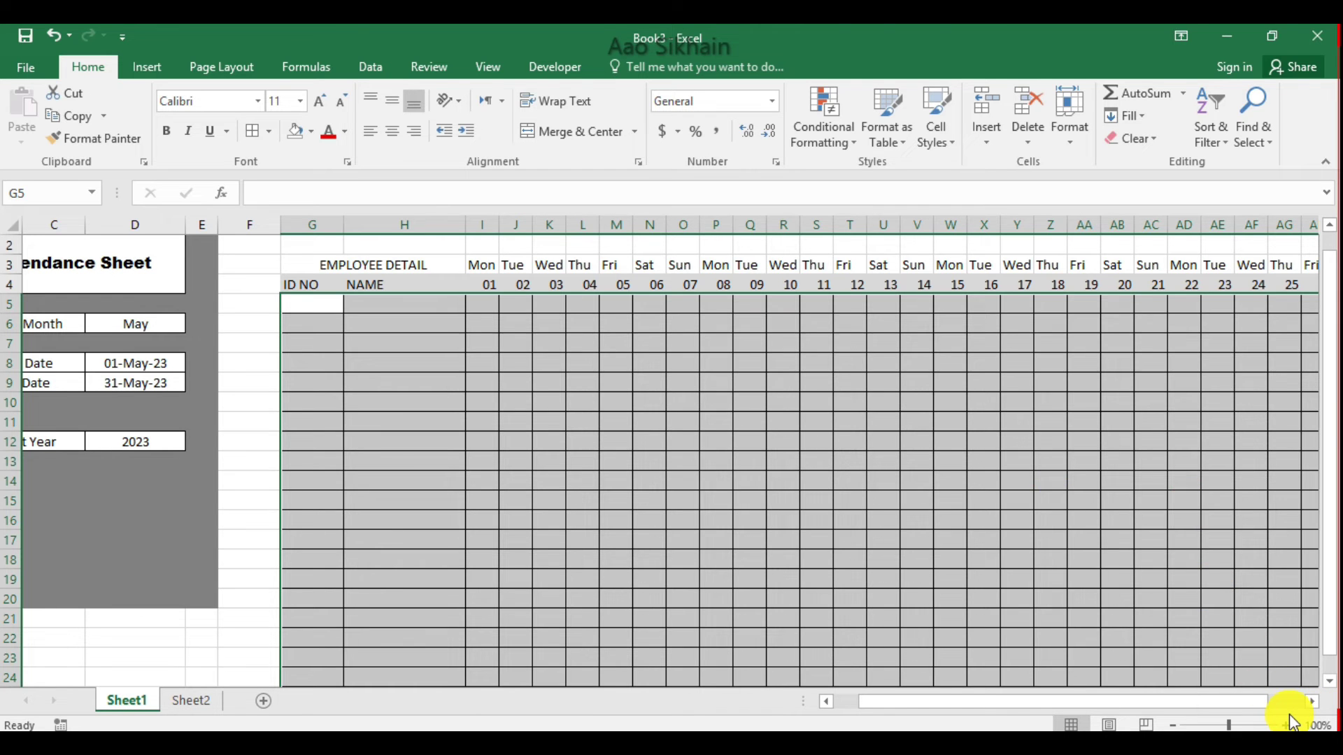
{"action": "left_click_drag", "start_coordinate": [1230, 727], "coordinate": [1224, 726]}
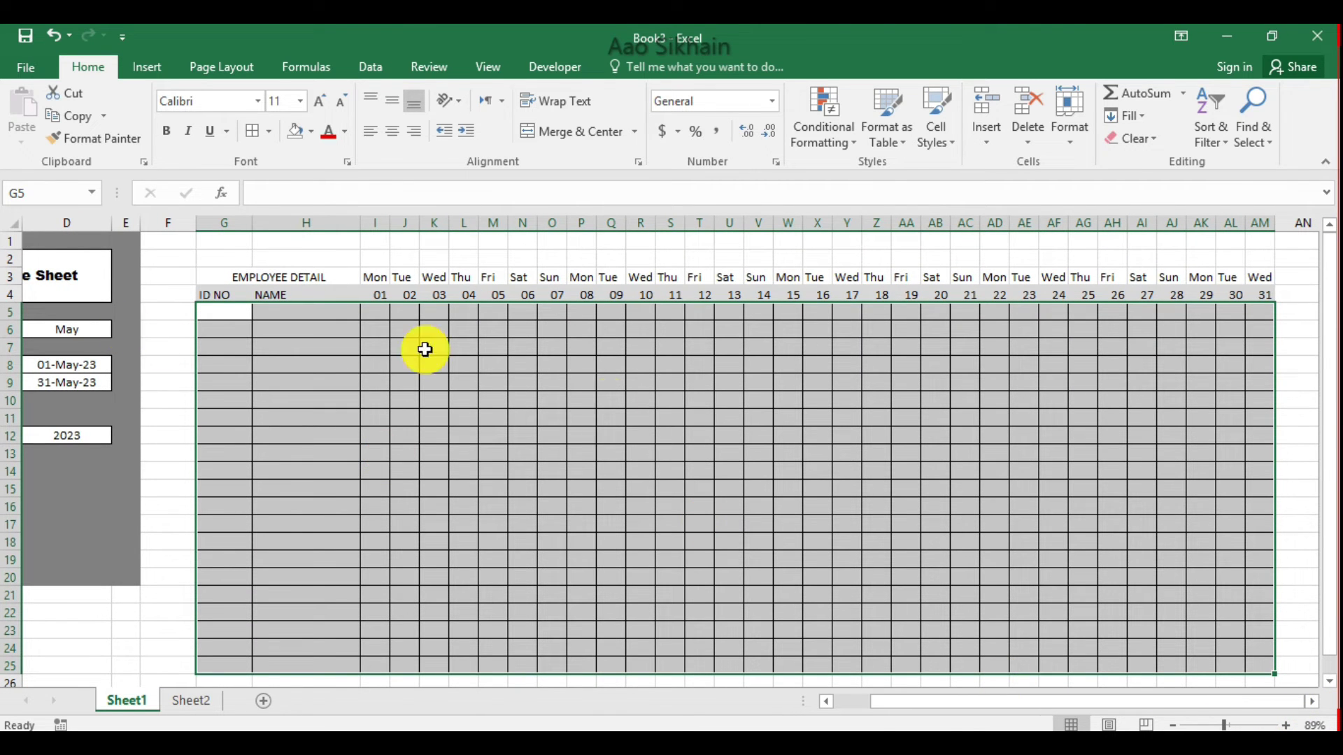
{"action": "left_click", "coordinate": [62, 361]}
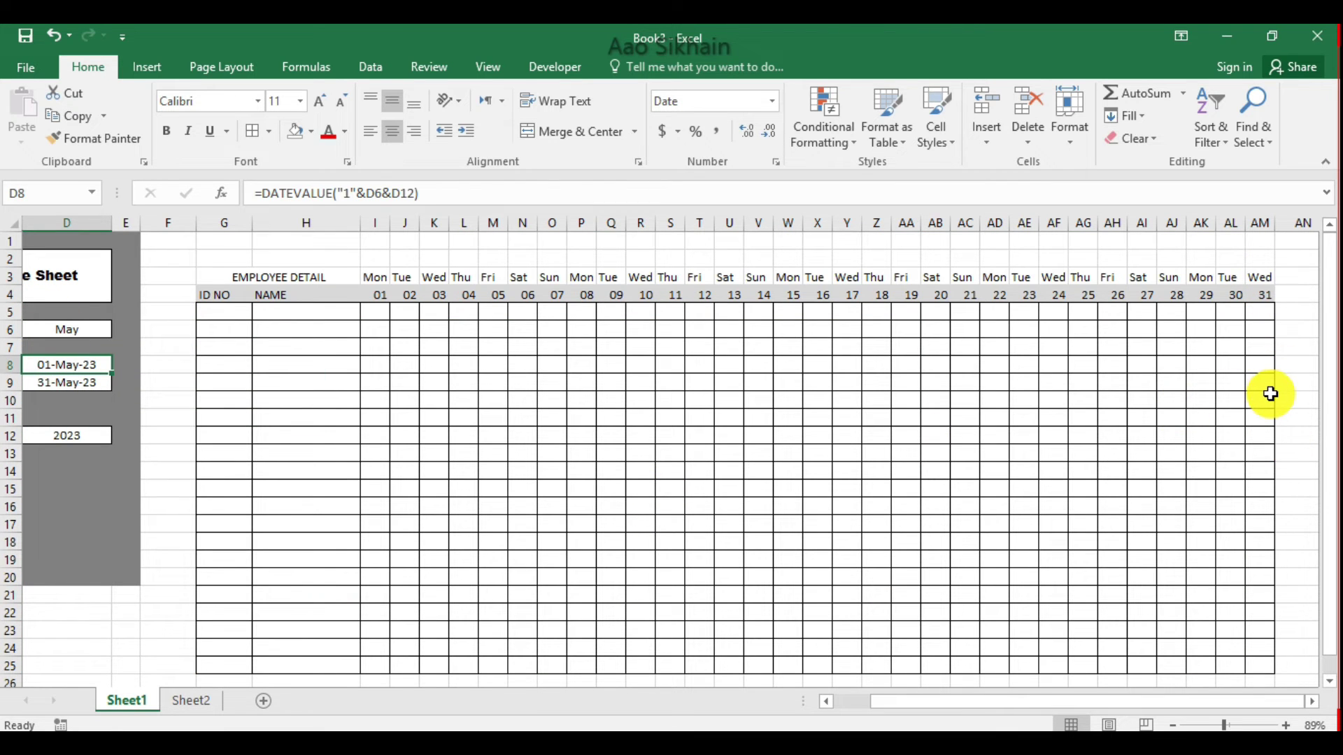
Test the table borders by switching the month in D6 to February and to June
{"action": "left_click", "coordinate": [90, 330]}
{"action": "left_click", "coordinate": [121, 329]}
{"action": "scroll", "coordinate": [105, 356], "scroll_direction": "up", "scroll_amount": 2}
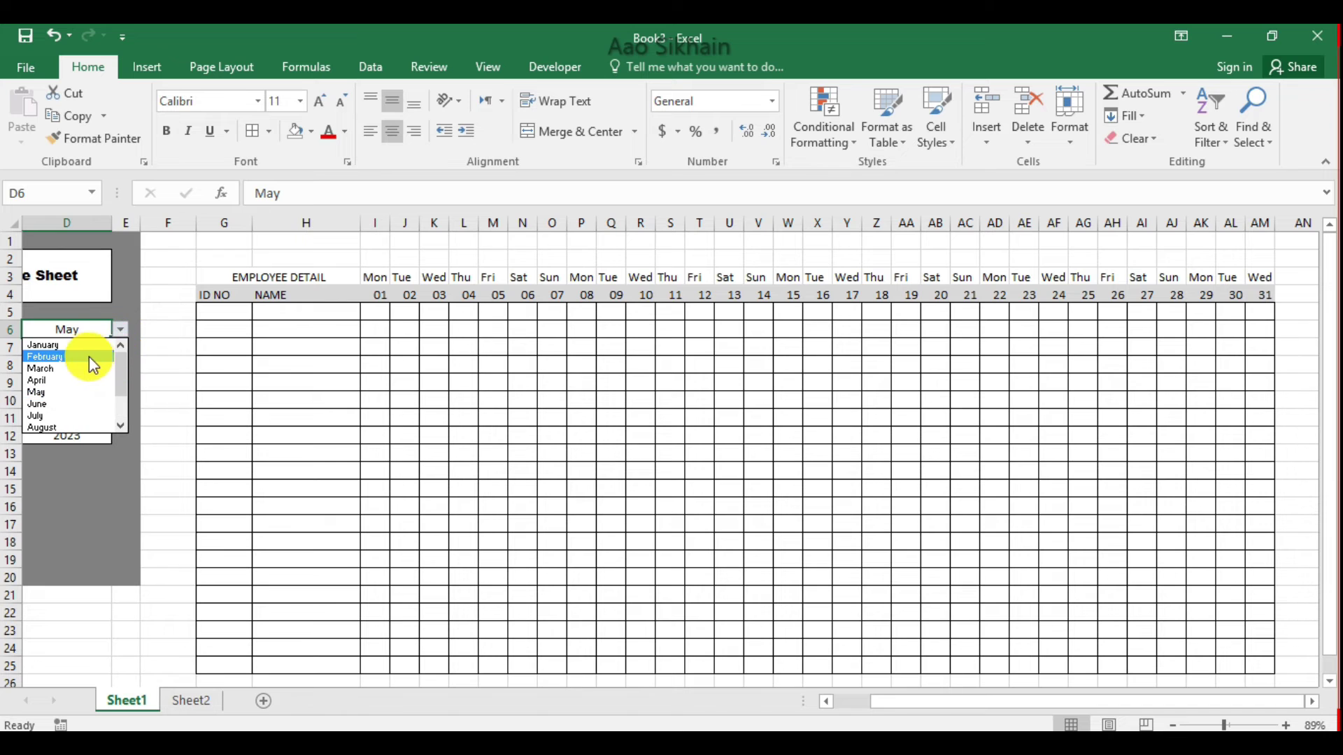
{"action": "left_click", "coordinate": [85, 357]}
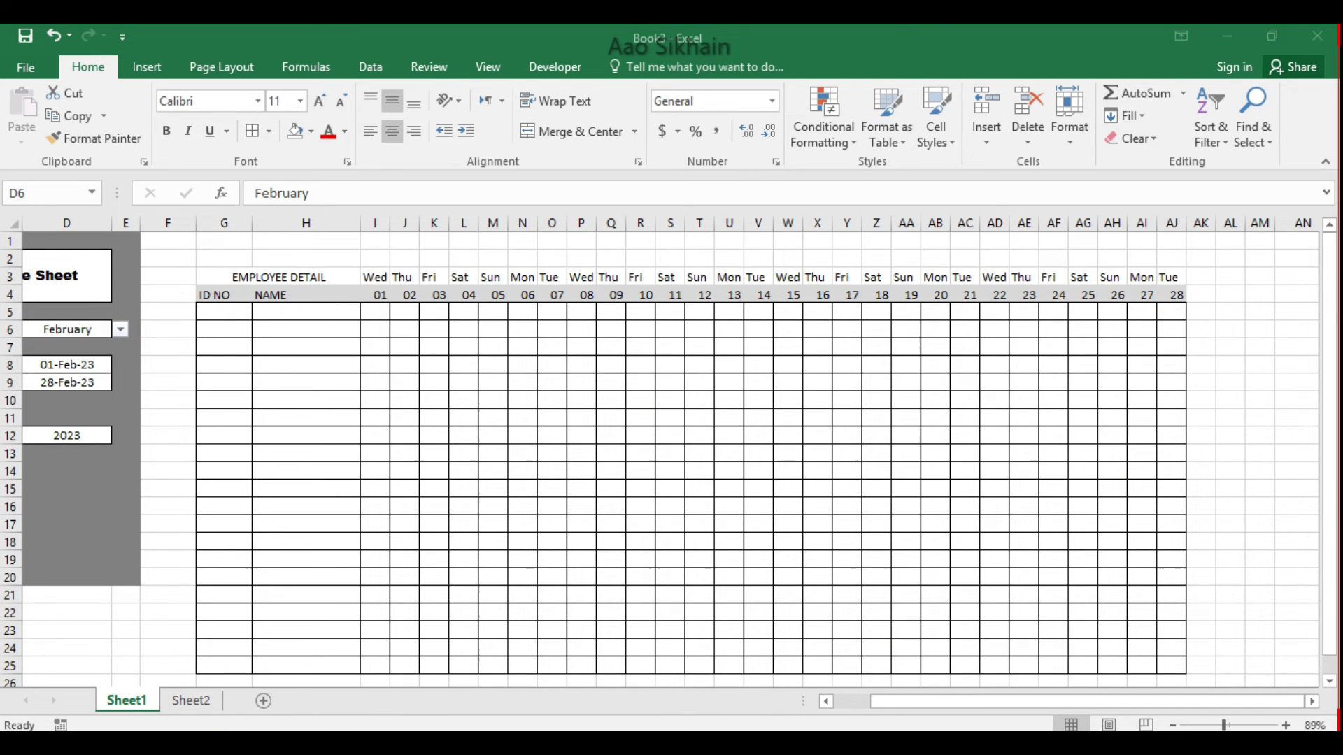
{"action": "left_click", "coordinate": [119, 334]}
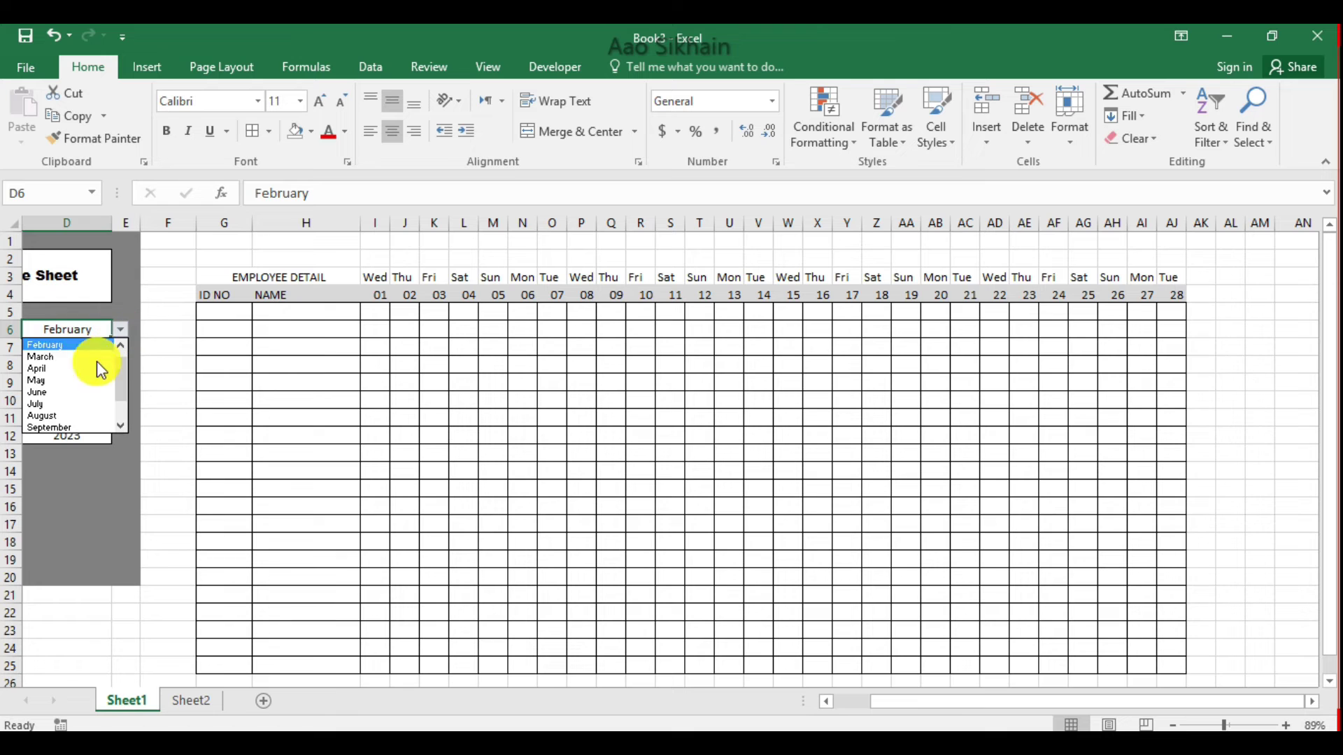
{"action": "left_click", "coordinate": [91, 389]}
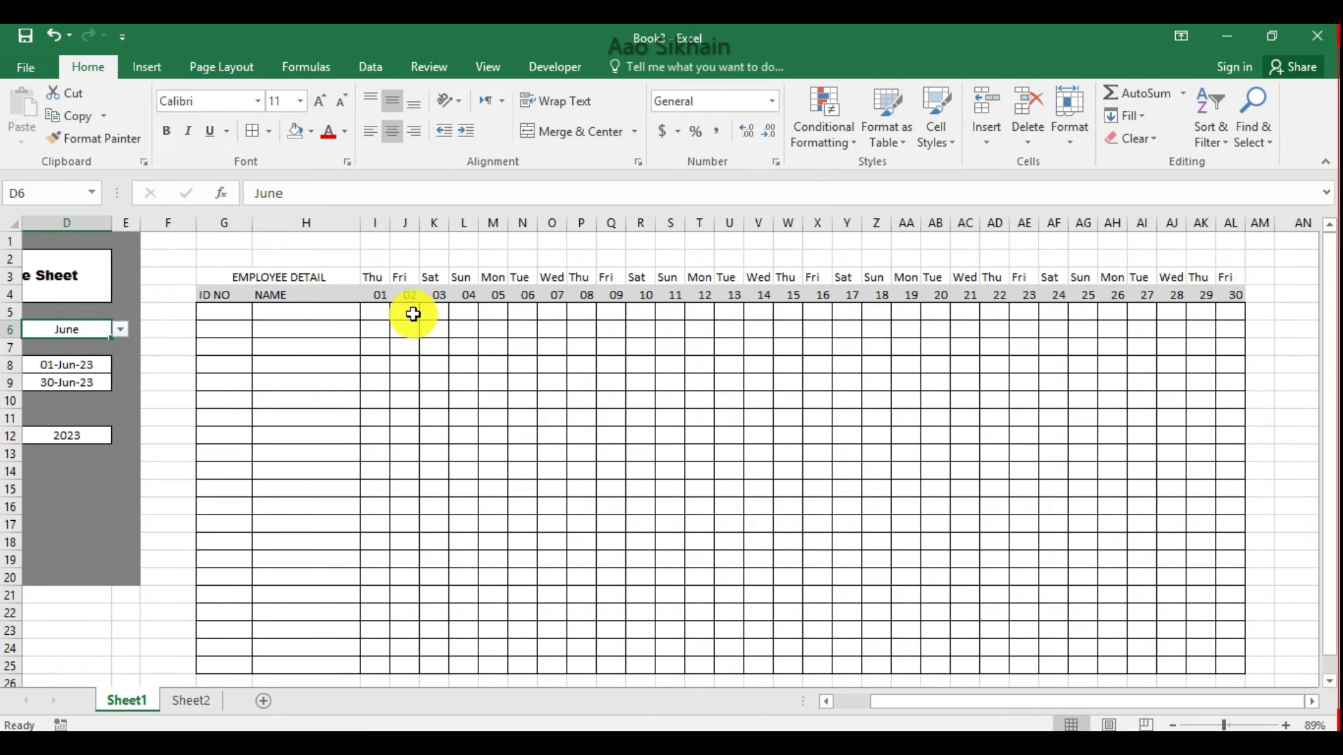
Start an A Date Occurring highlight rule for the header row G4:AL4 with the period set to Today
{"action": "left_click_drag", "start_coordinate": [218, 295], "coordinate": [1232, 291]}
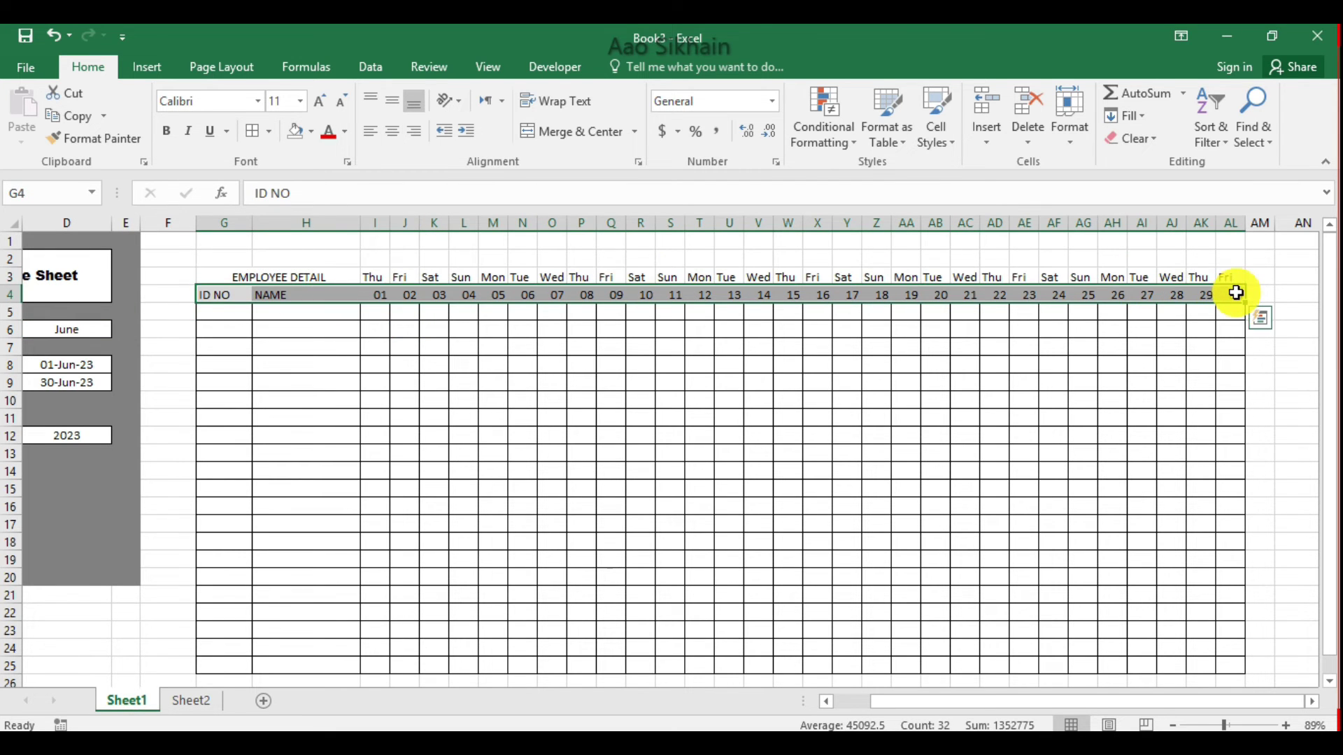
{"action": "left_click", "coordinate": [825, 140]}
{"action": "mouse_move", "coordinate": [842, 186]}
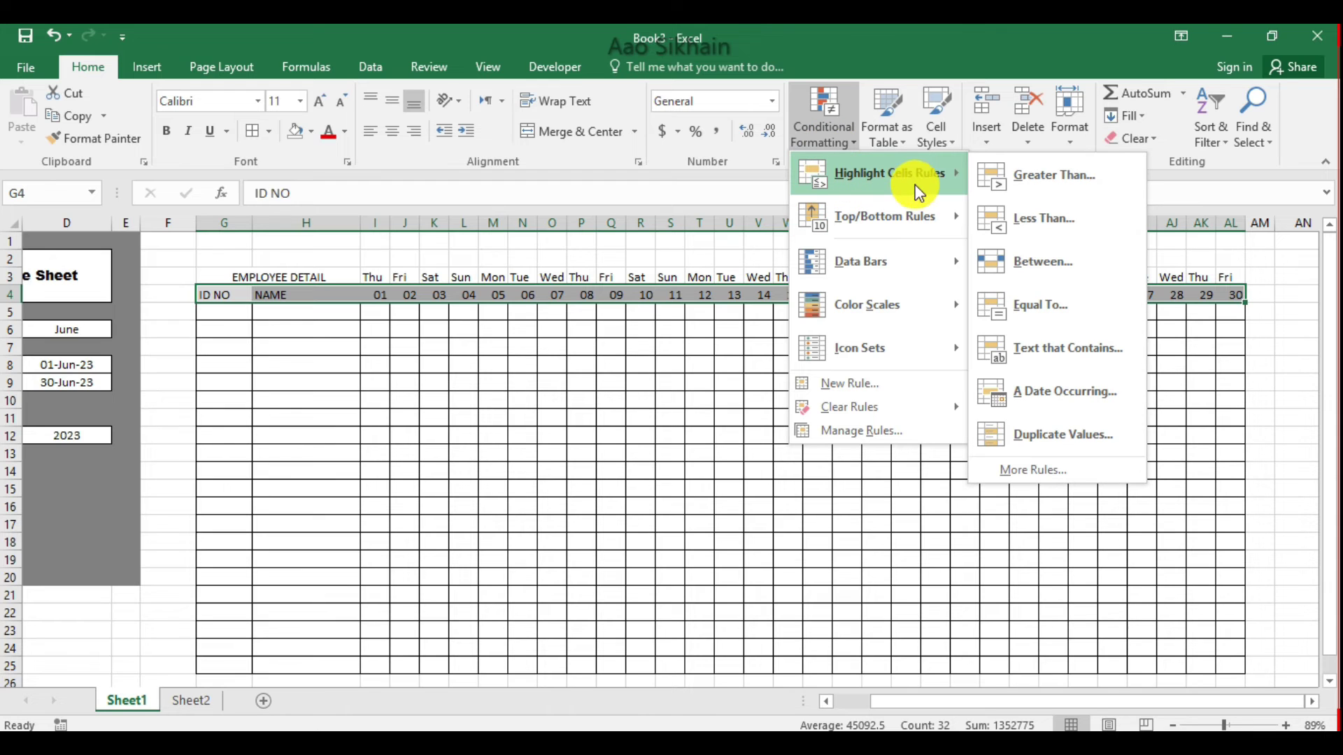
{"action": "left_click", "coordinate": [1070, 398]}
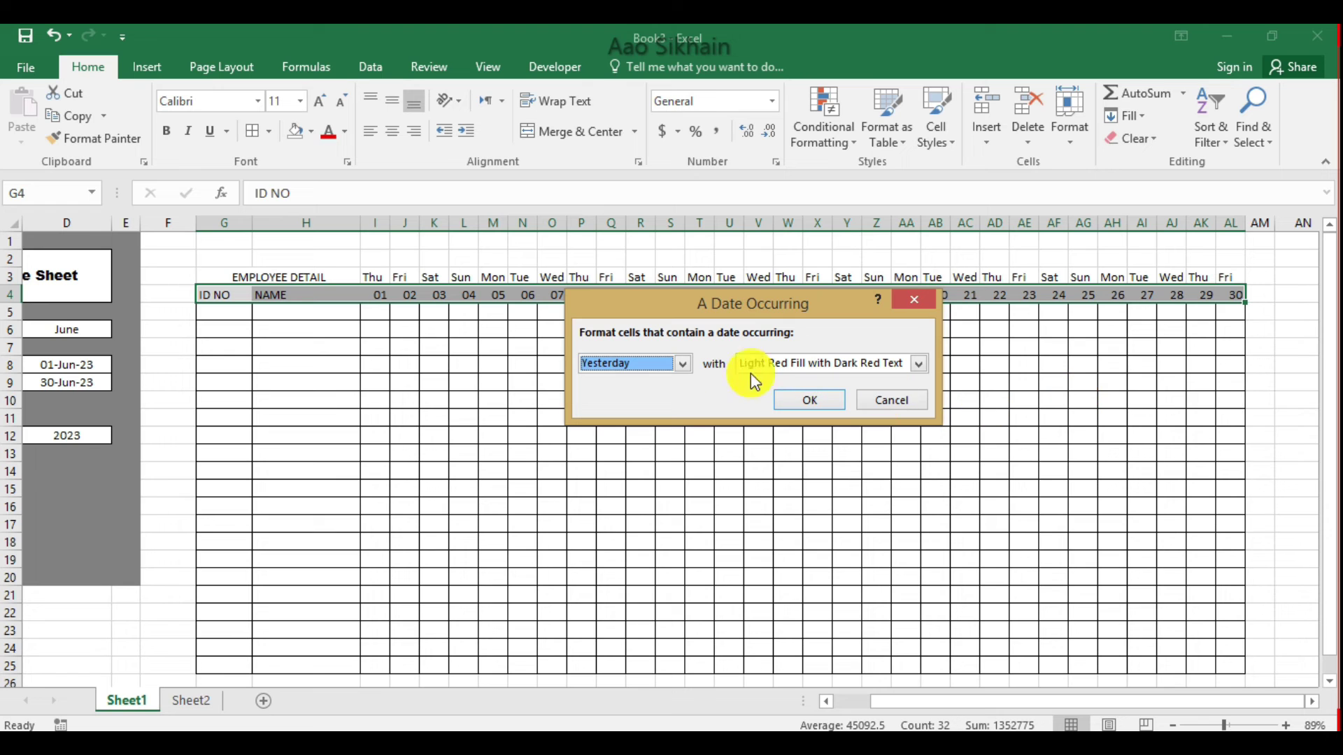
{"action": "left_click", "coordinate": [682, 363]}
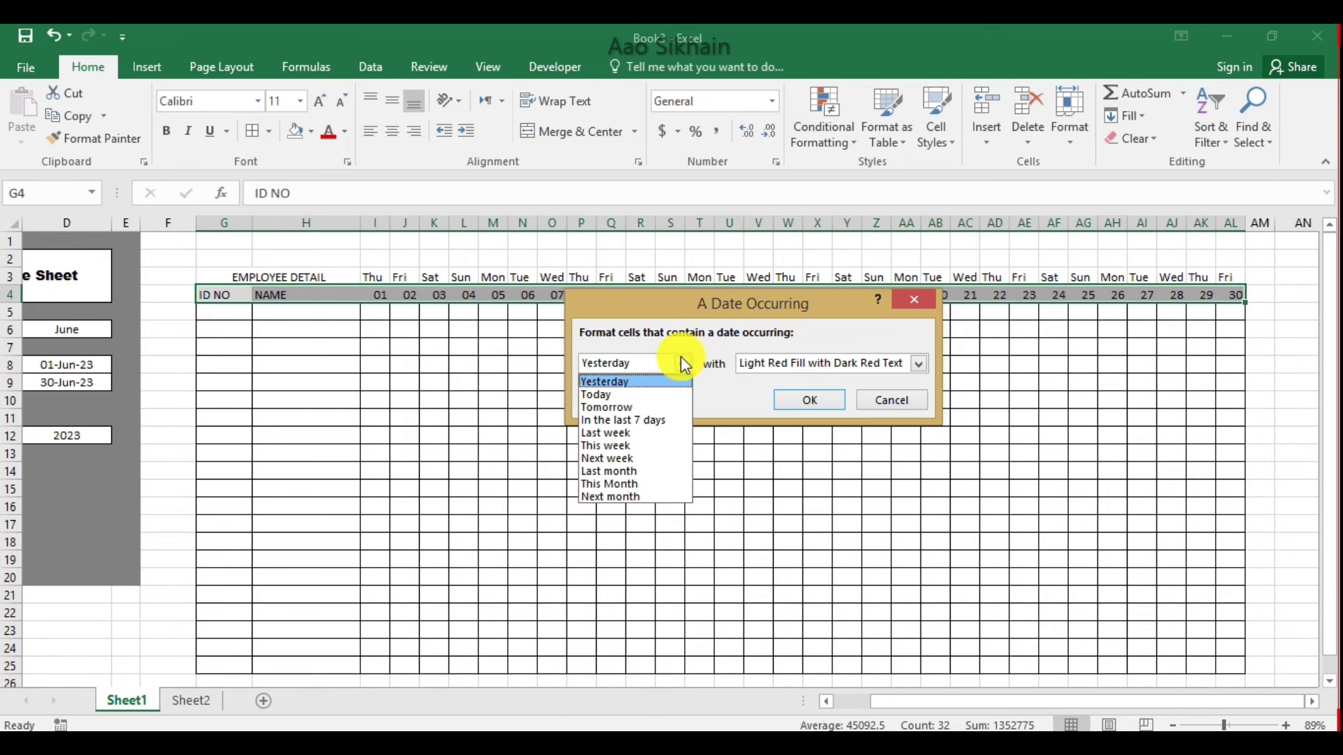
{"action": "left_click", "coordinate": [660, 396]}
Give the Today rule a custom yellow fill and apply it to the header row
{"action": "left_click", "coordinate": [918, 363]}
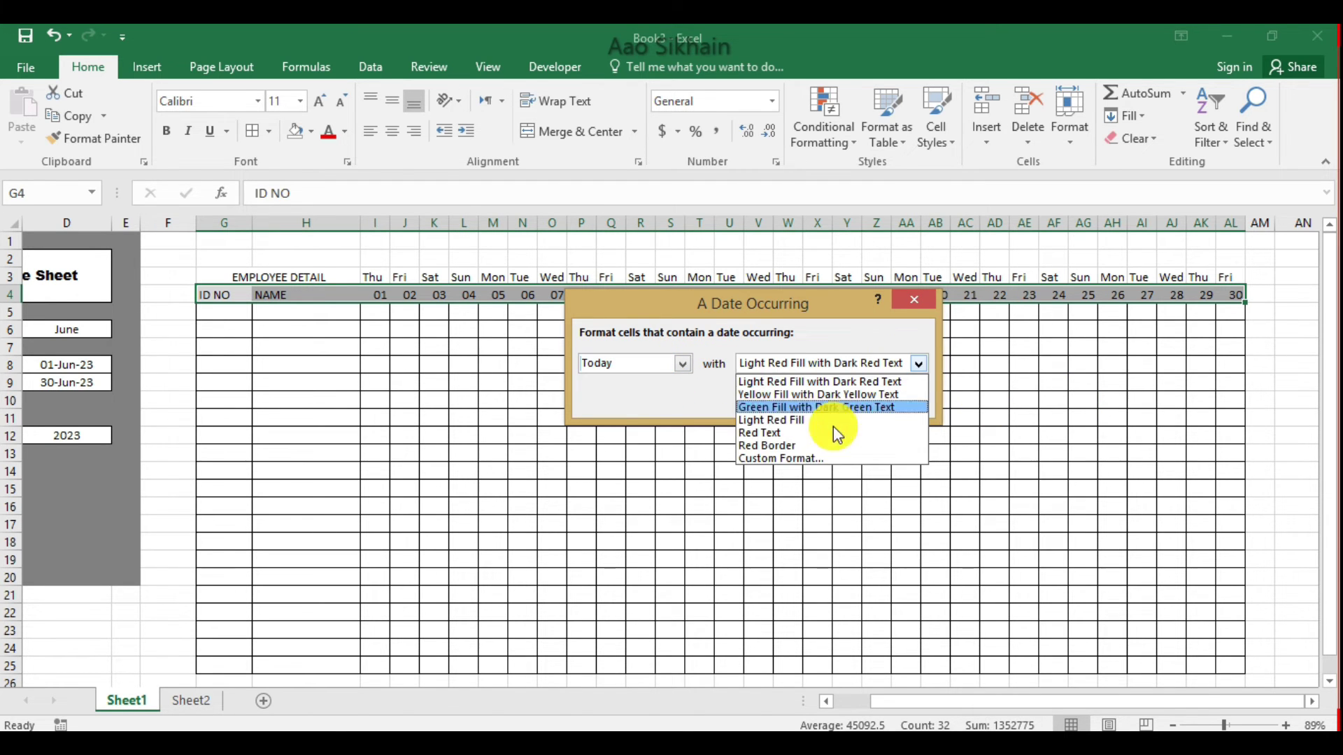
{"action": "left_click", "coordinate": [807, 458]}
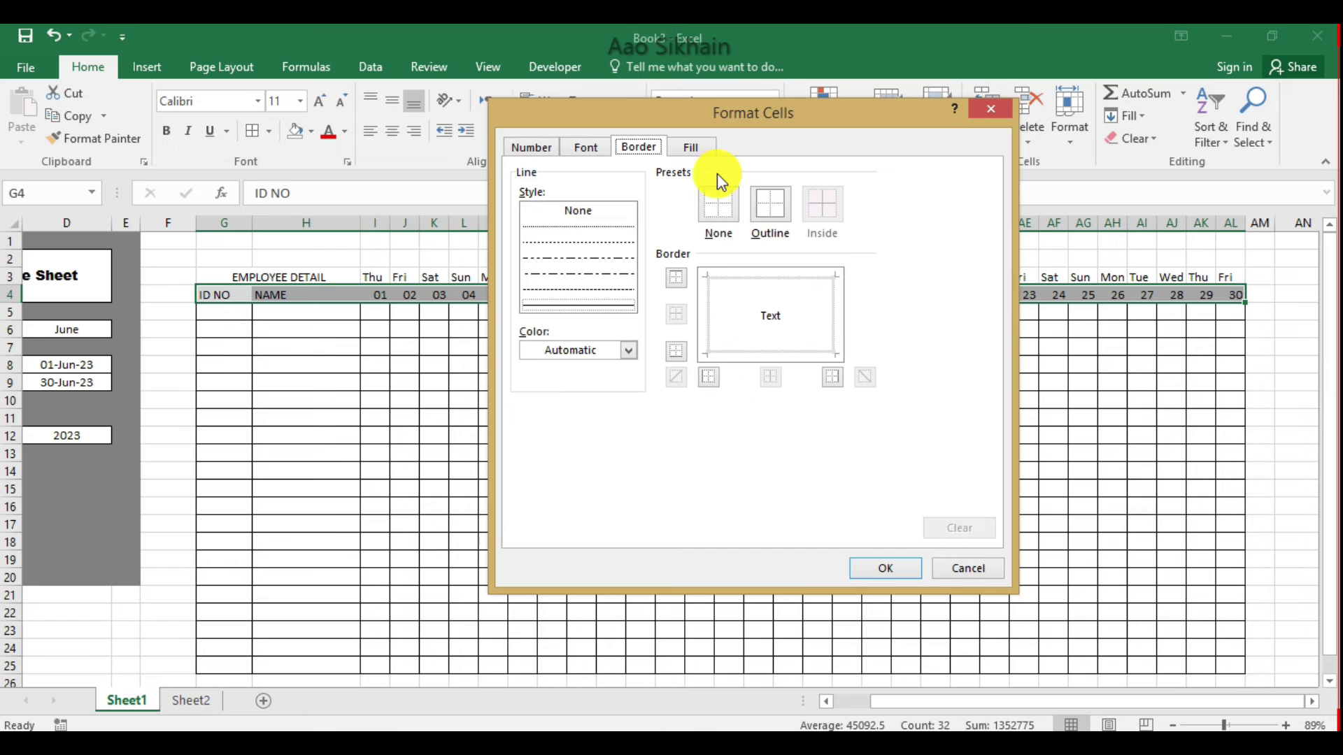
{"action": "left_click", "coordinate": [695, 148]}
{"action": "left_click", "coordinate": [582, 341]}
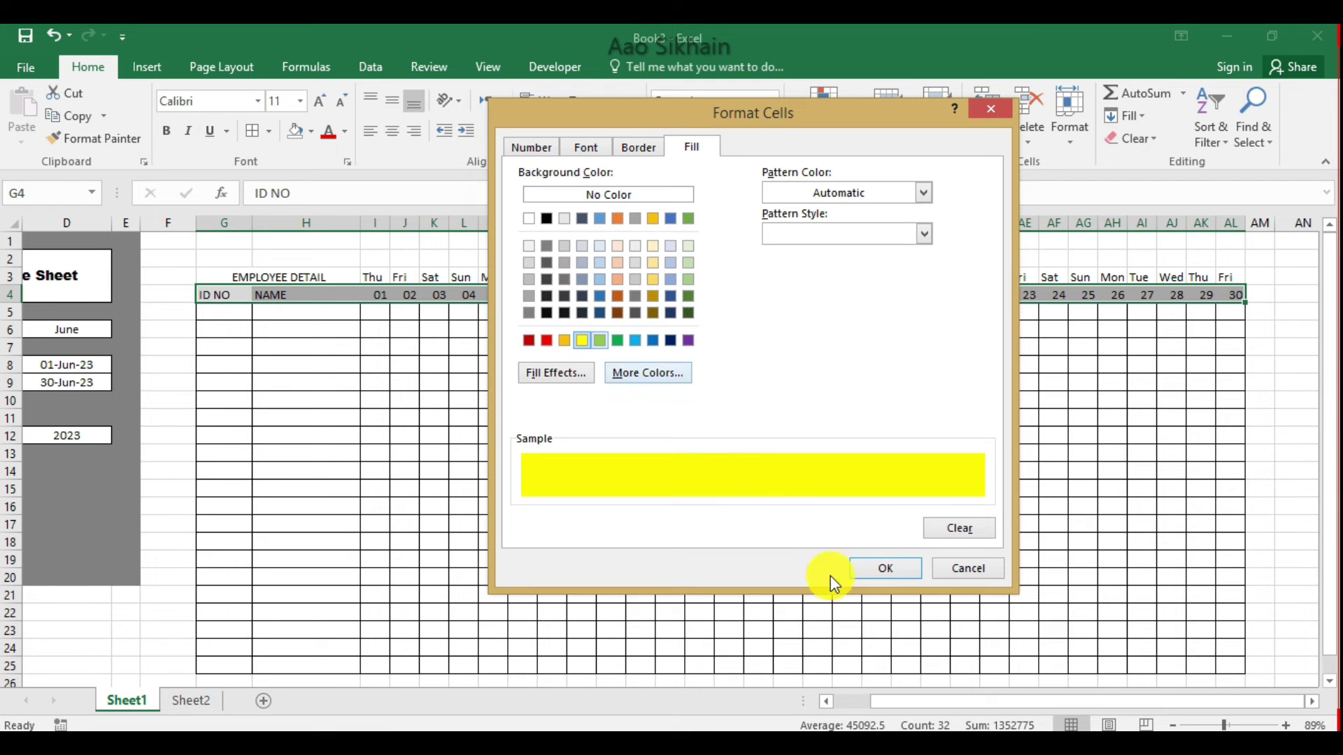
{"action": "left_click", "coordinate": [897, 568]}
{"action": "left_click", "coordinate": [812, 396]}
{"action": "left_click", "coordinate": [731, 383]}
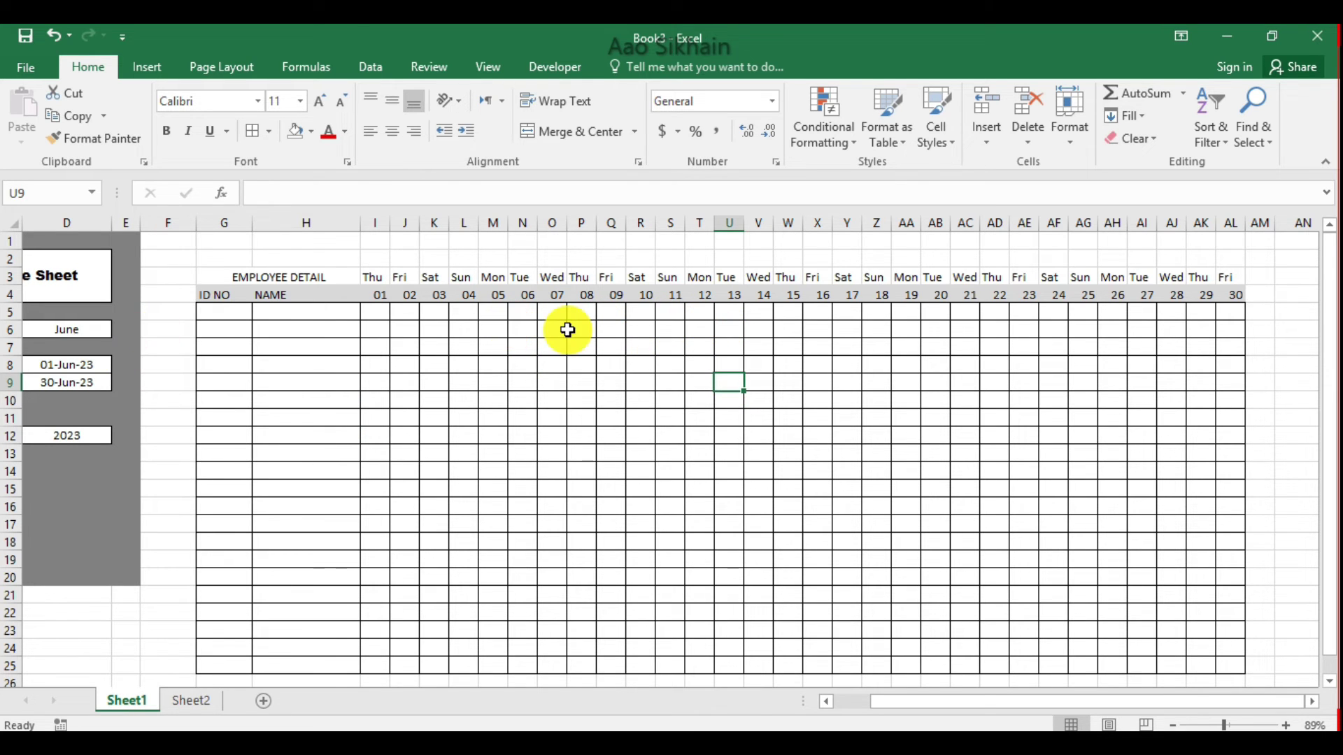
Set the month in D6 to May to check the highlighting of today's date
{"action": "left_click", "coordinate": [107, 332]}
{"action": "left_click", "coordinate": [121, 330]}
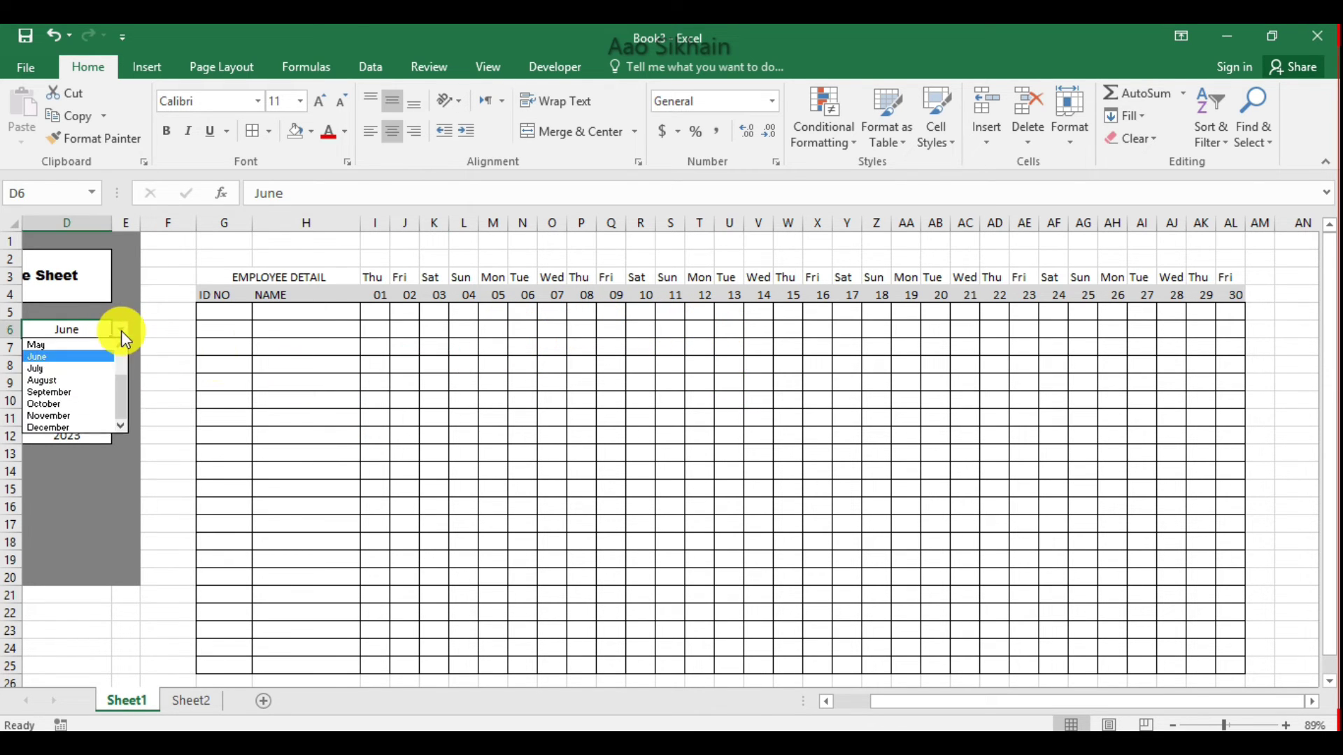
{"action": "left_click", "coordinate": [97, 353]}
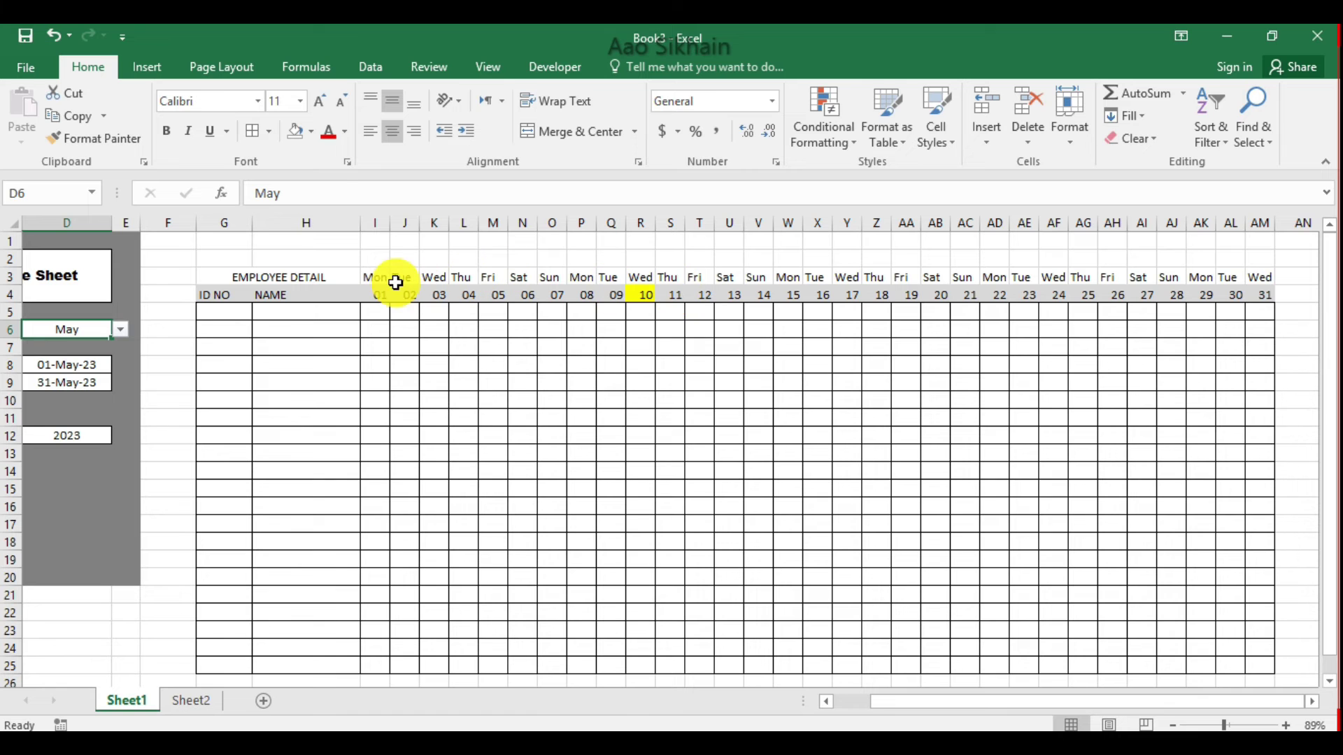
Highlight weekday cells I3:AM3 containing the text "Sun" with Light Red Fill with Dark Red Text
{"action": "left_click_drag", "start_coordinate": [374, 276], "coordinate": [1260, 276]}
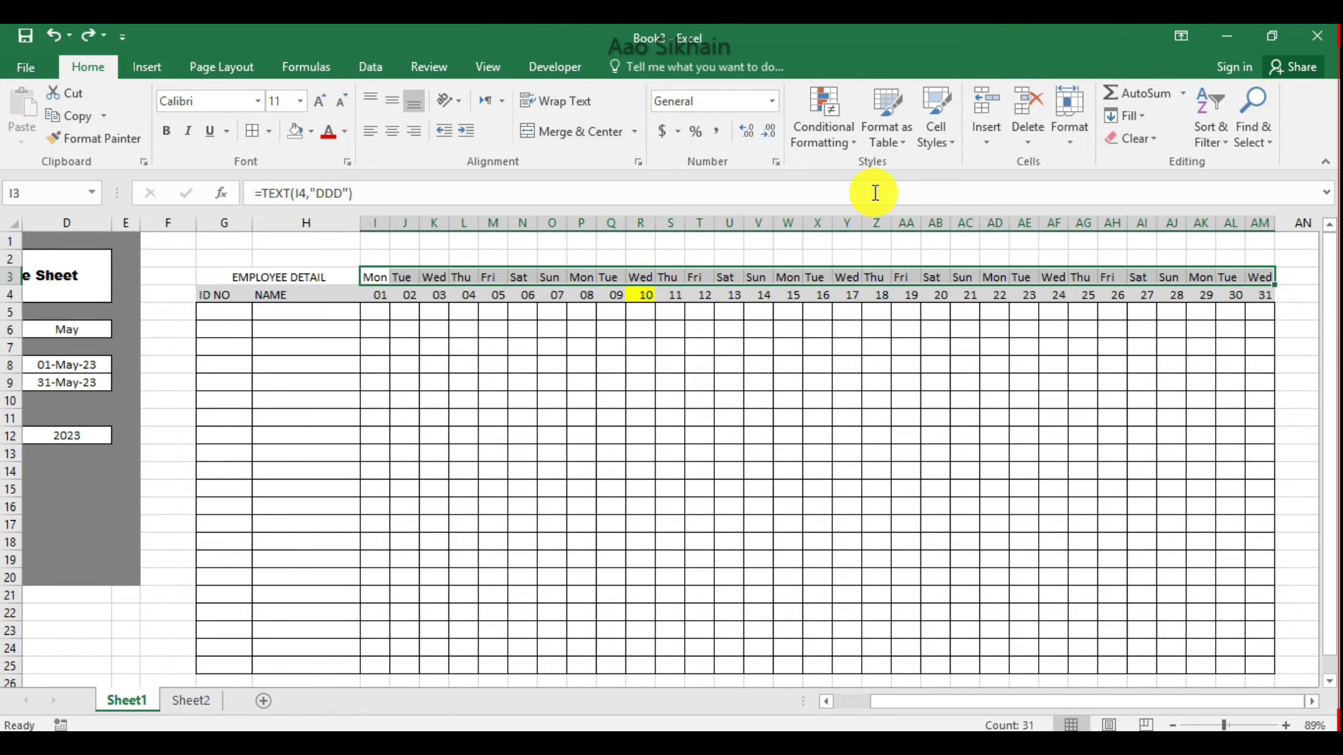
{"action": "left_click", "coordinate": [839, 131]}
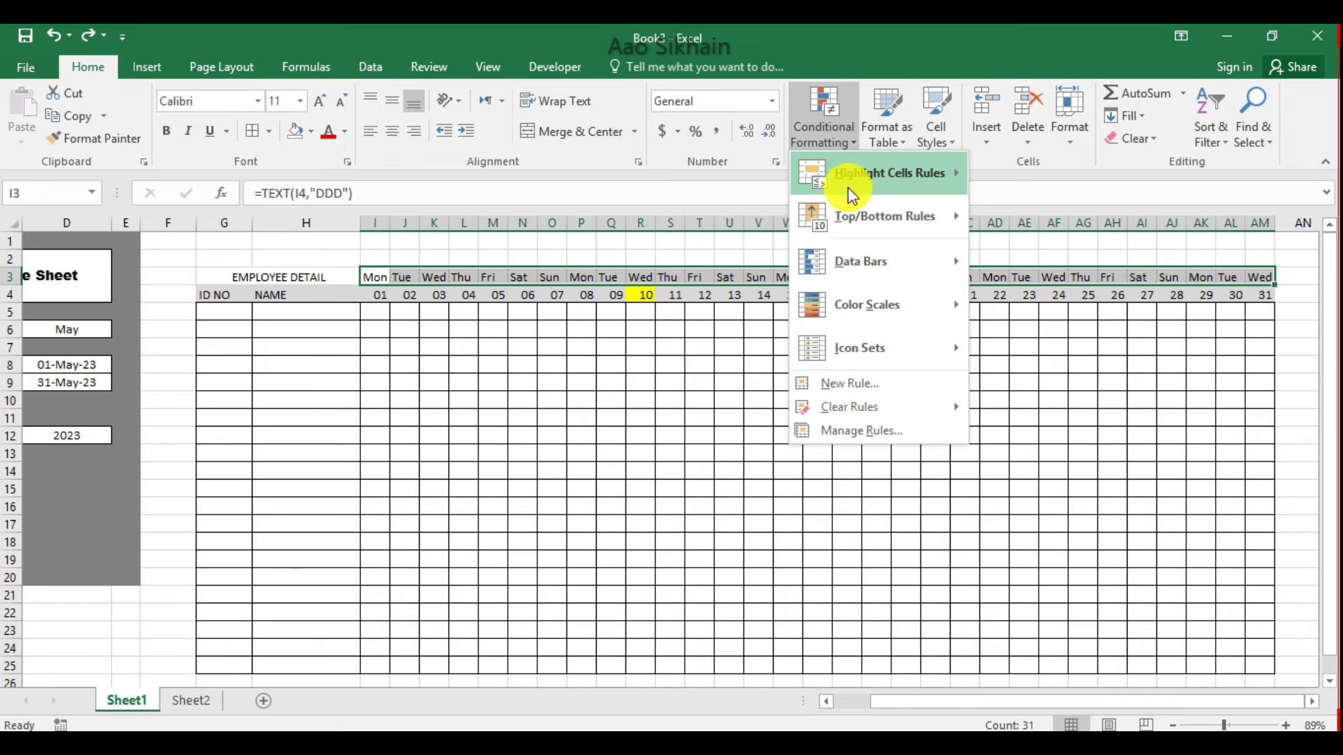
{"action": "mouse_move", "coordinate": [879, 186]}
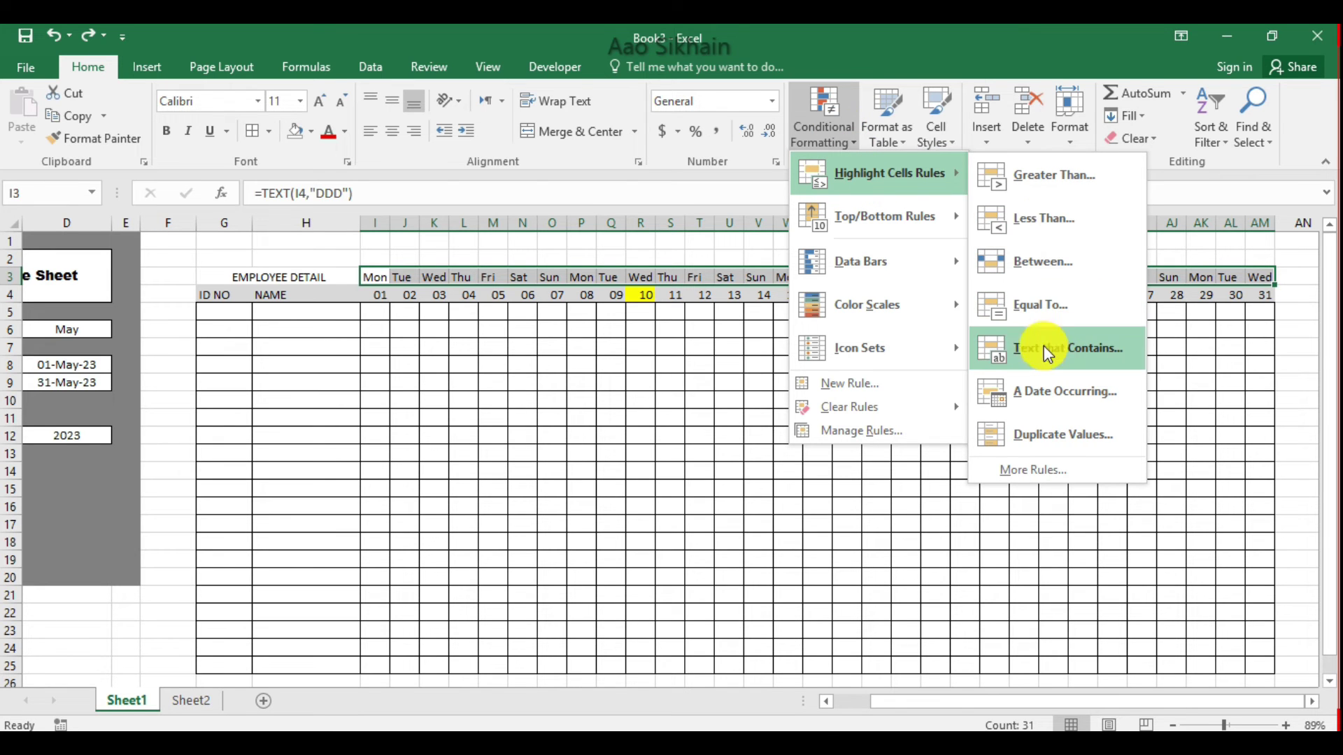
{"action": "left_click", "coordinate": [1088, 346]}
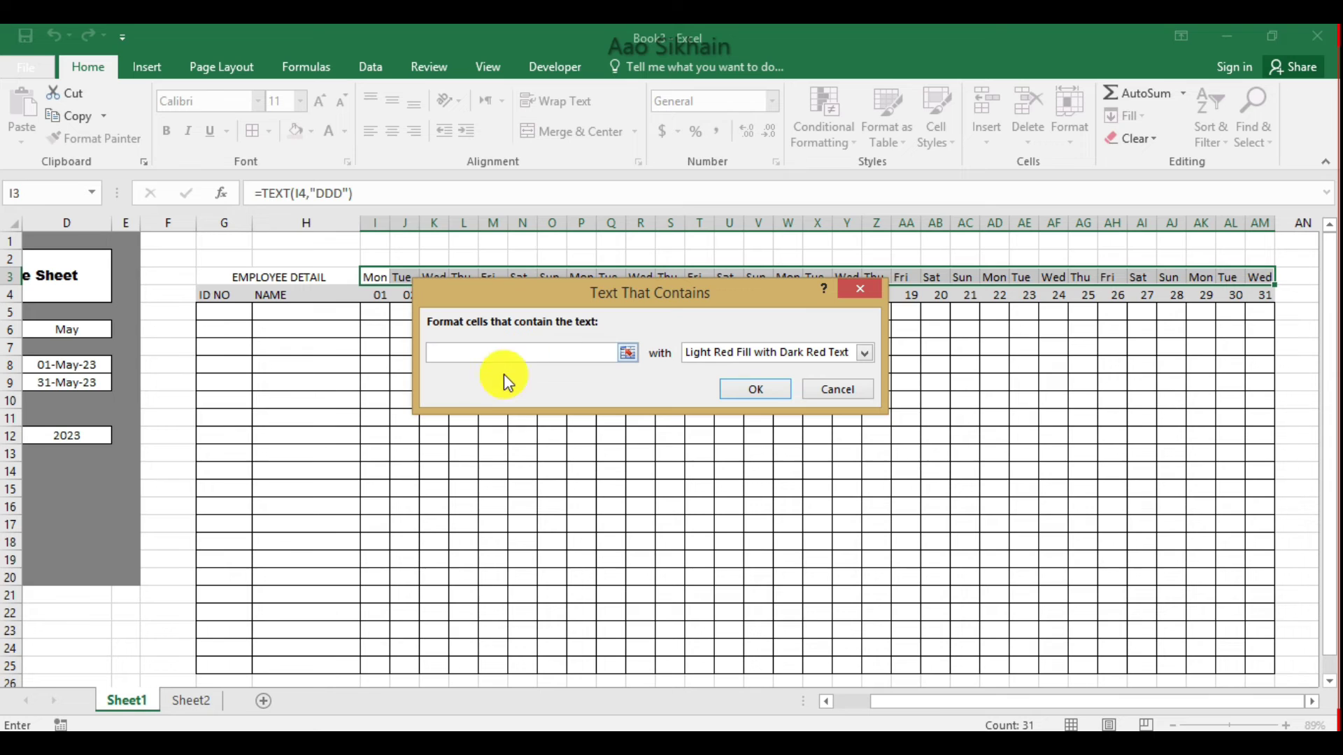
{"action": "type", "text": "Sun"}
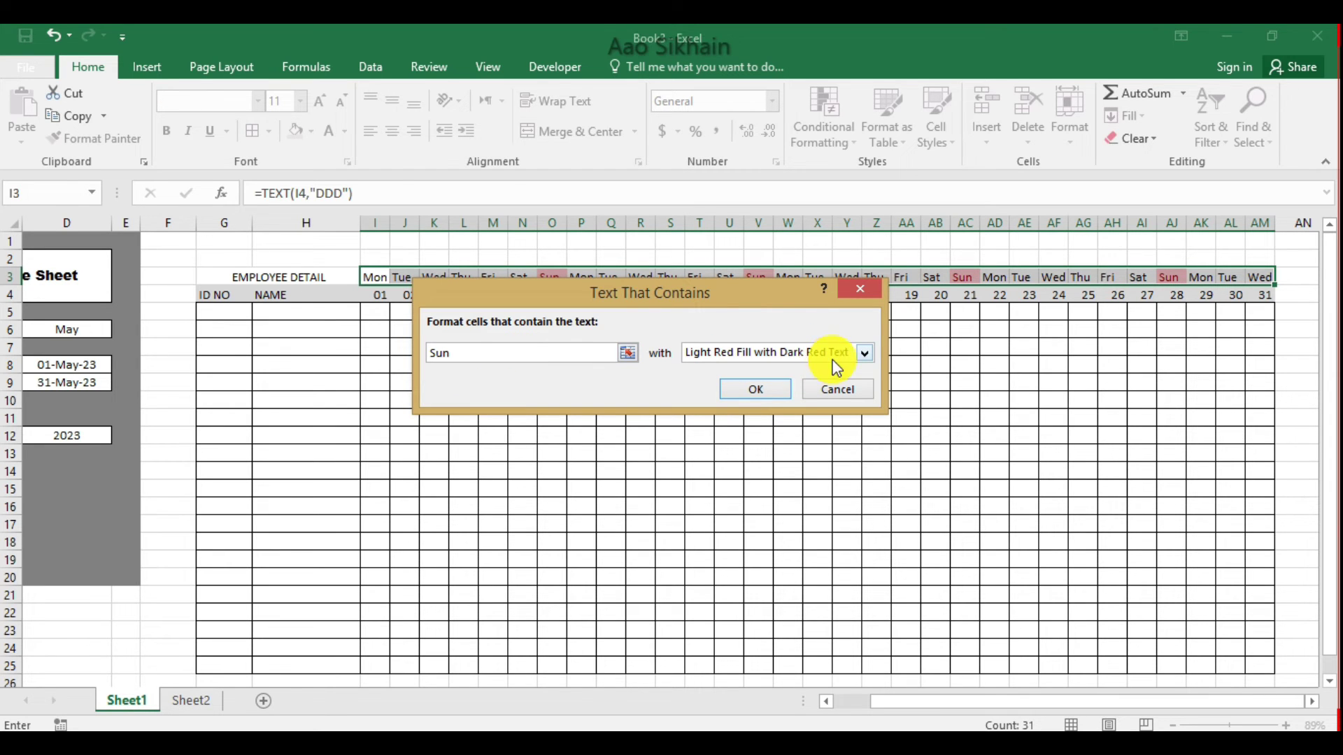
{"action": "left_click_drag", "start_coordinate": [774, 300], "coordinate": [732, 319]}
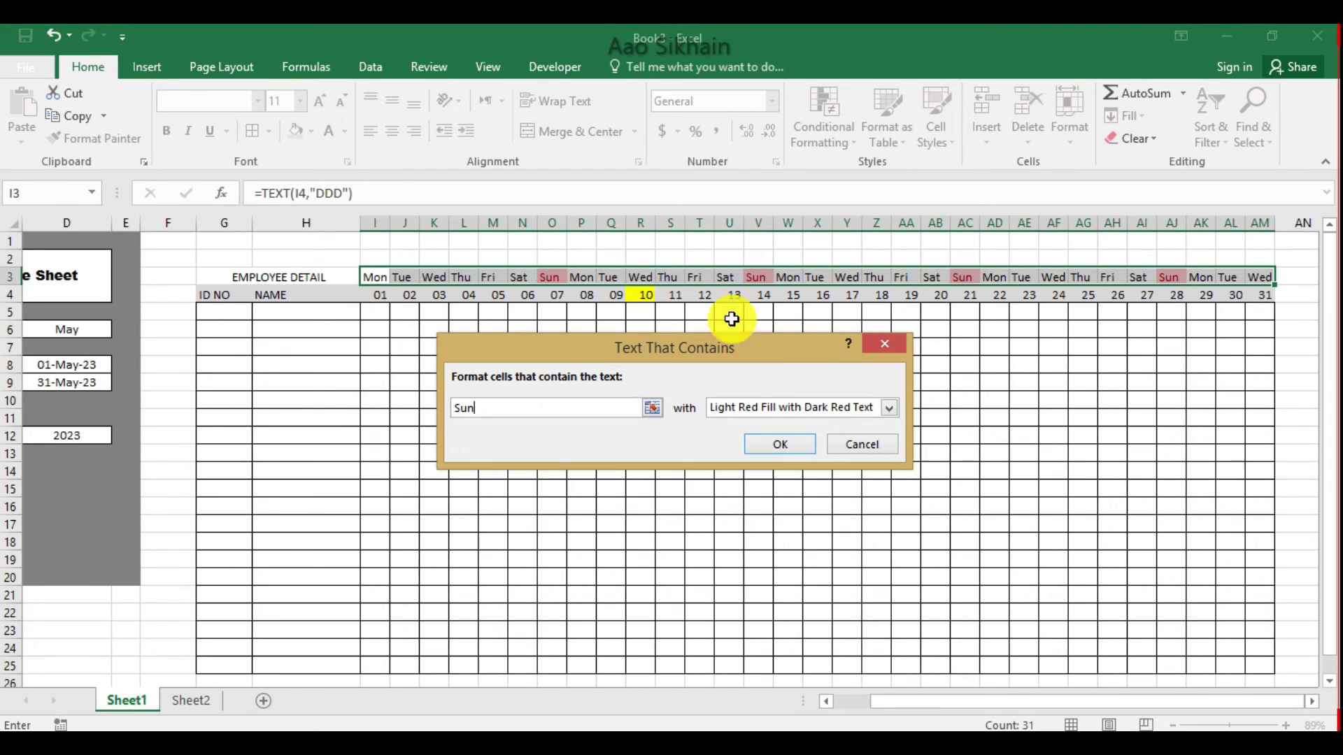
{"action": "left_click", "coordinate": [791, 443]}
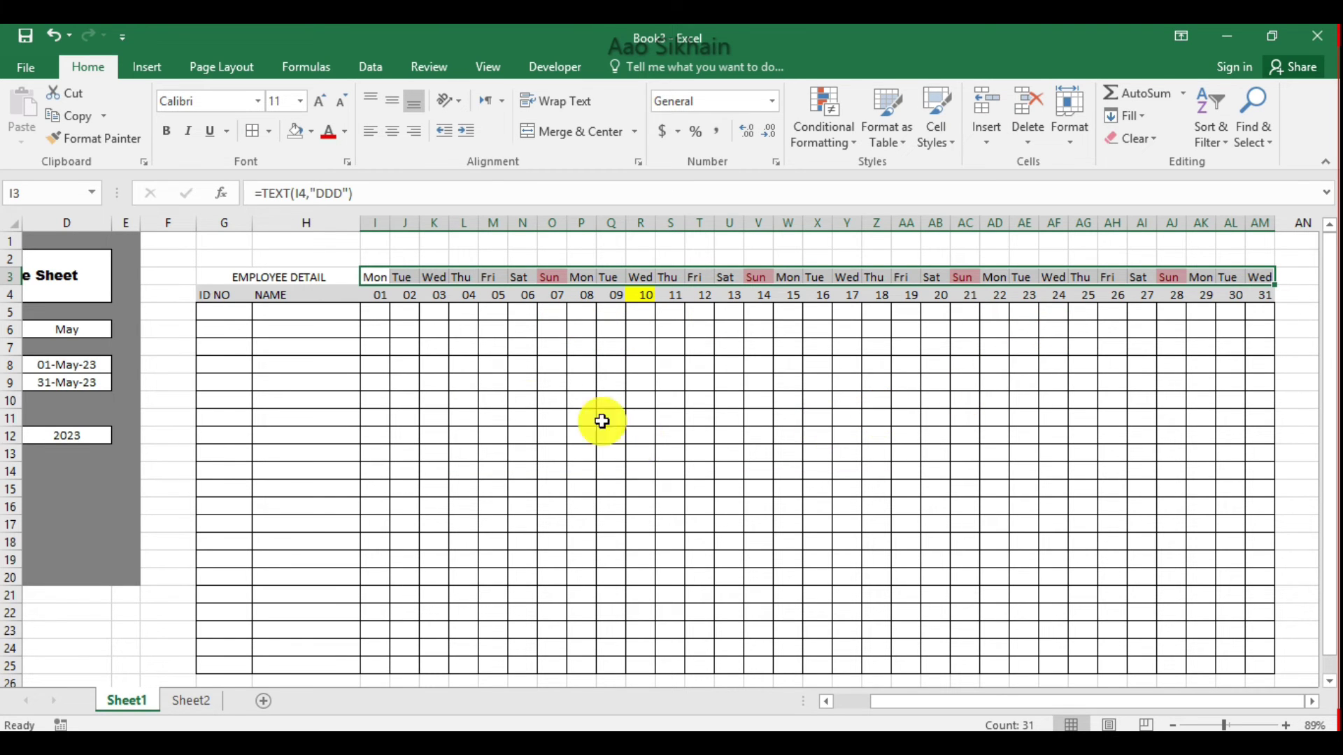
{"action": "left_click", "coordinate": [523, 347]}
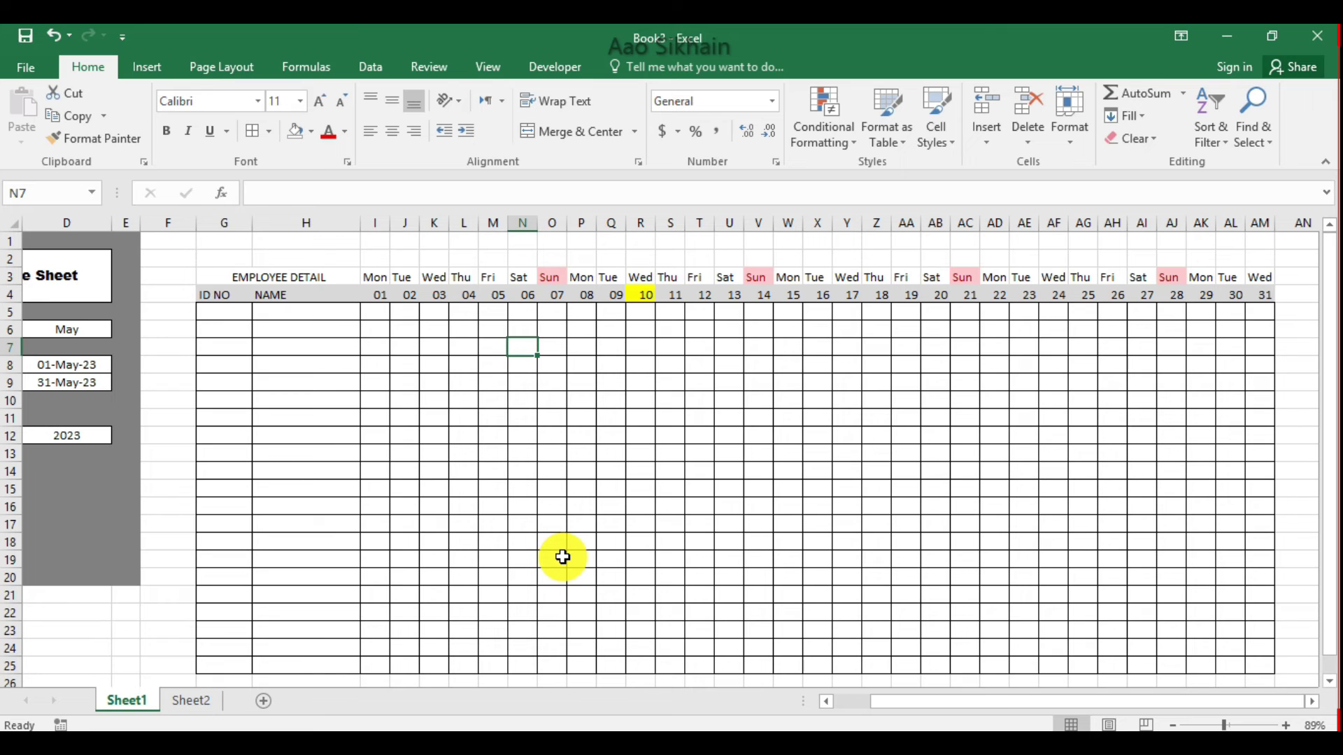
Start a formula-based conditional formatting rule for cell I5 with the condition =I$3="Sun"
{"action": "left_click", "coordinate": [381, 314]}
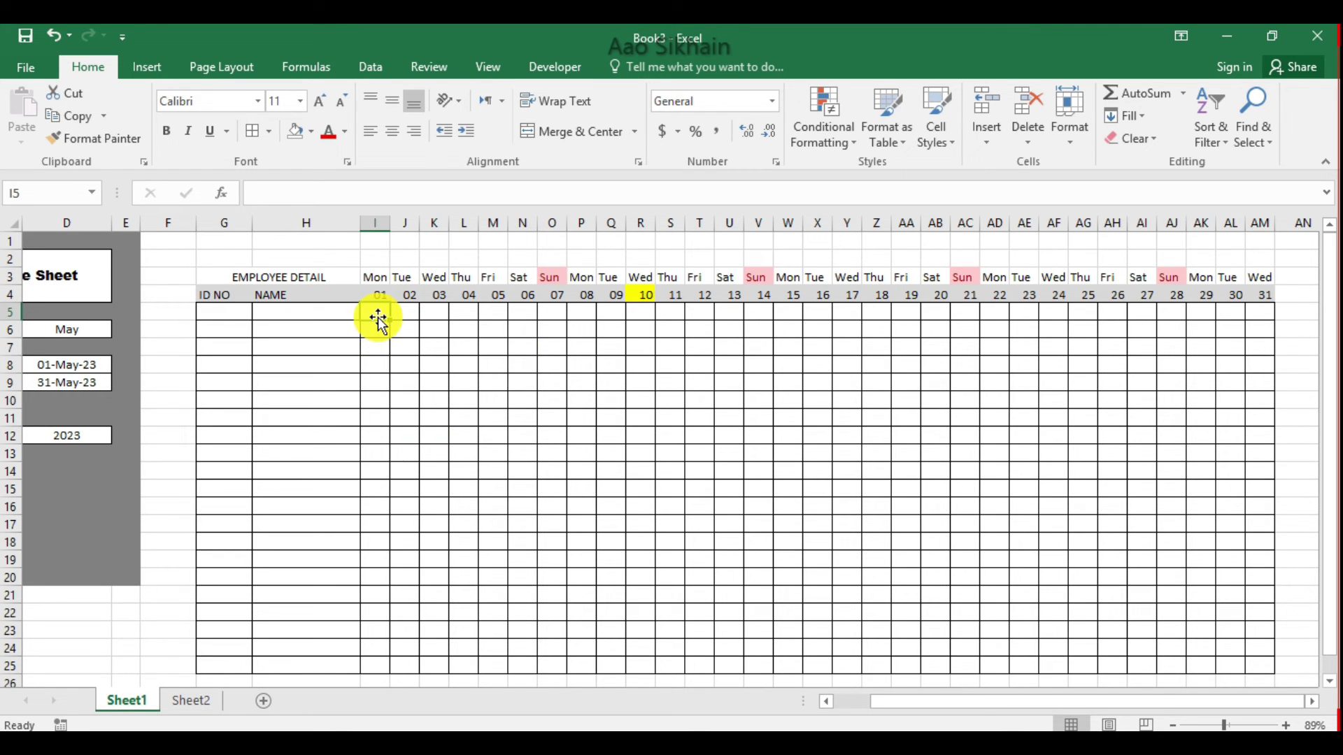
{"action": "left_click", "coordinate": [832, 146]}
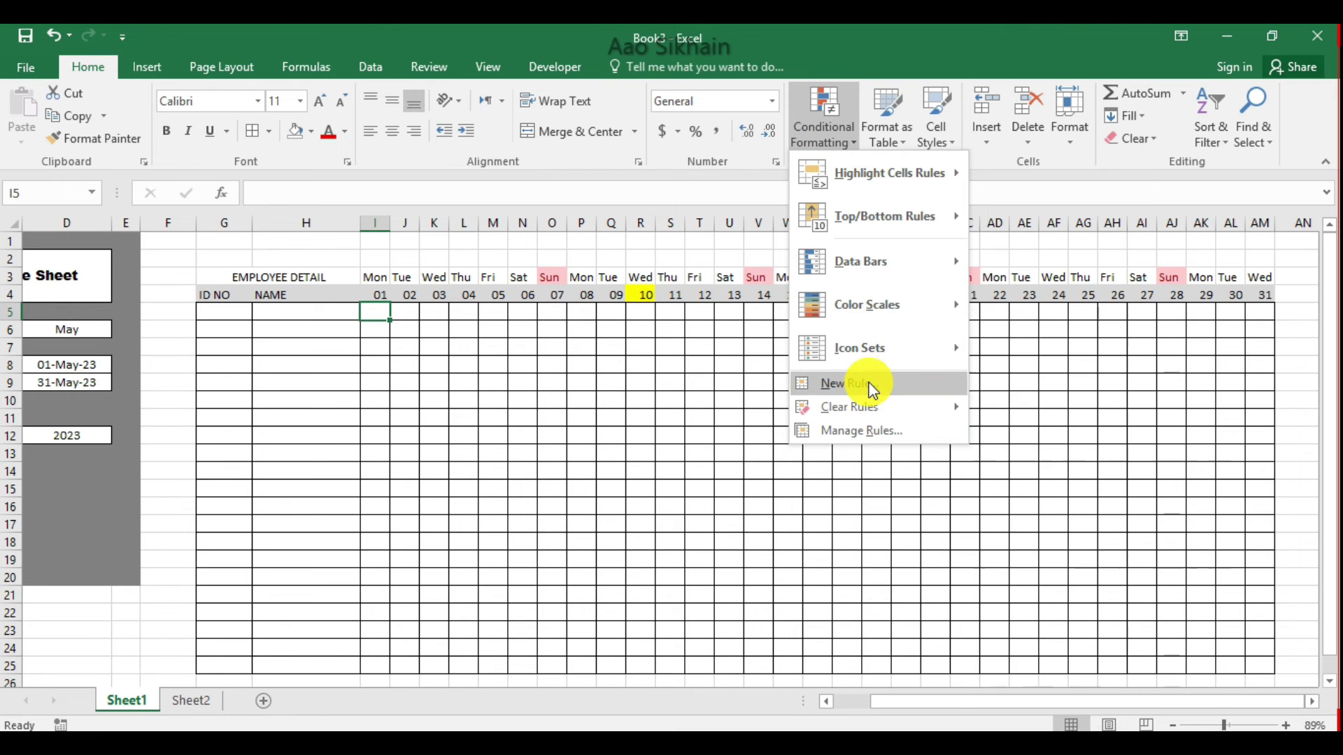
{"action": "left_click", "coordinate": [867, 384]}
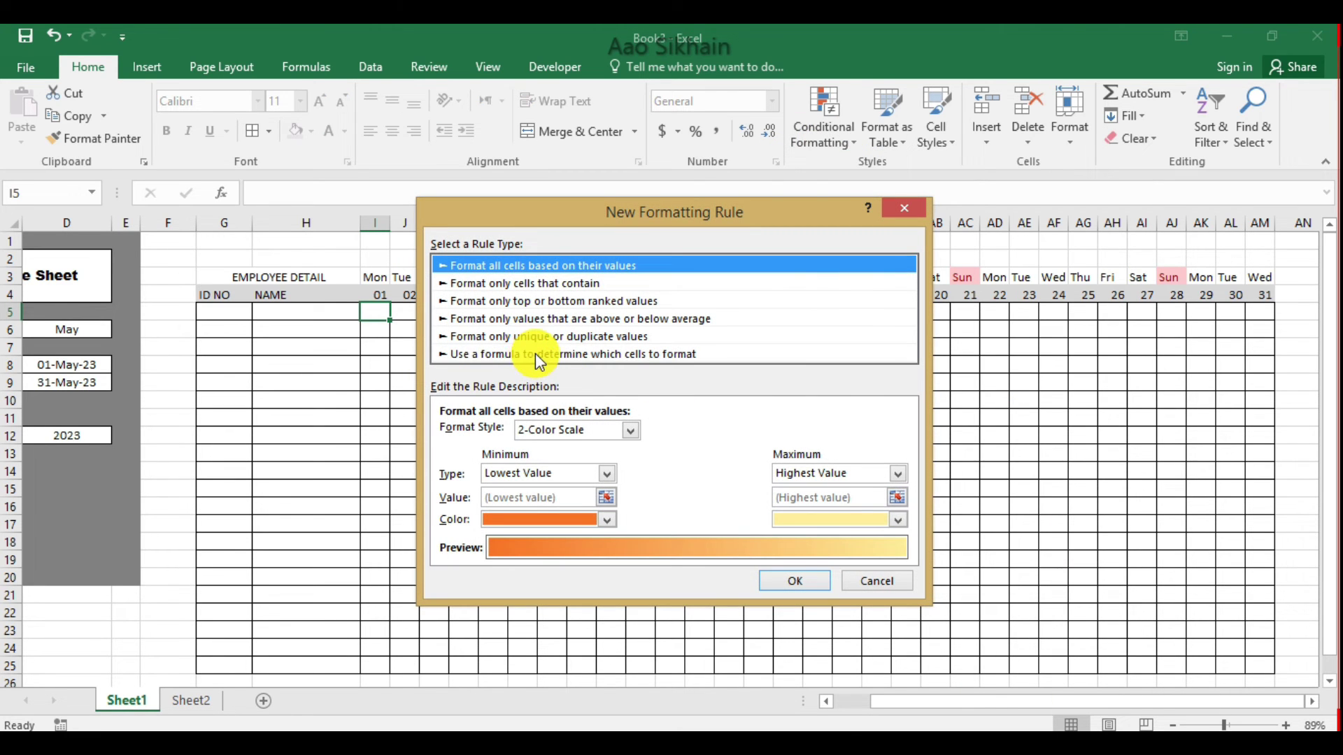
{"action": "left_click", "coordinate": [535, 354]}
{"action": "left_click", "coordinate": [544, 435]}
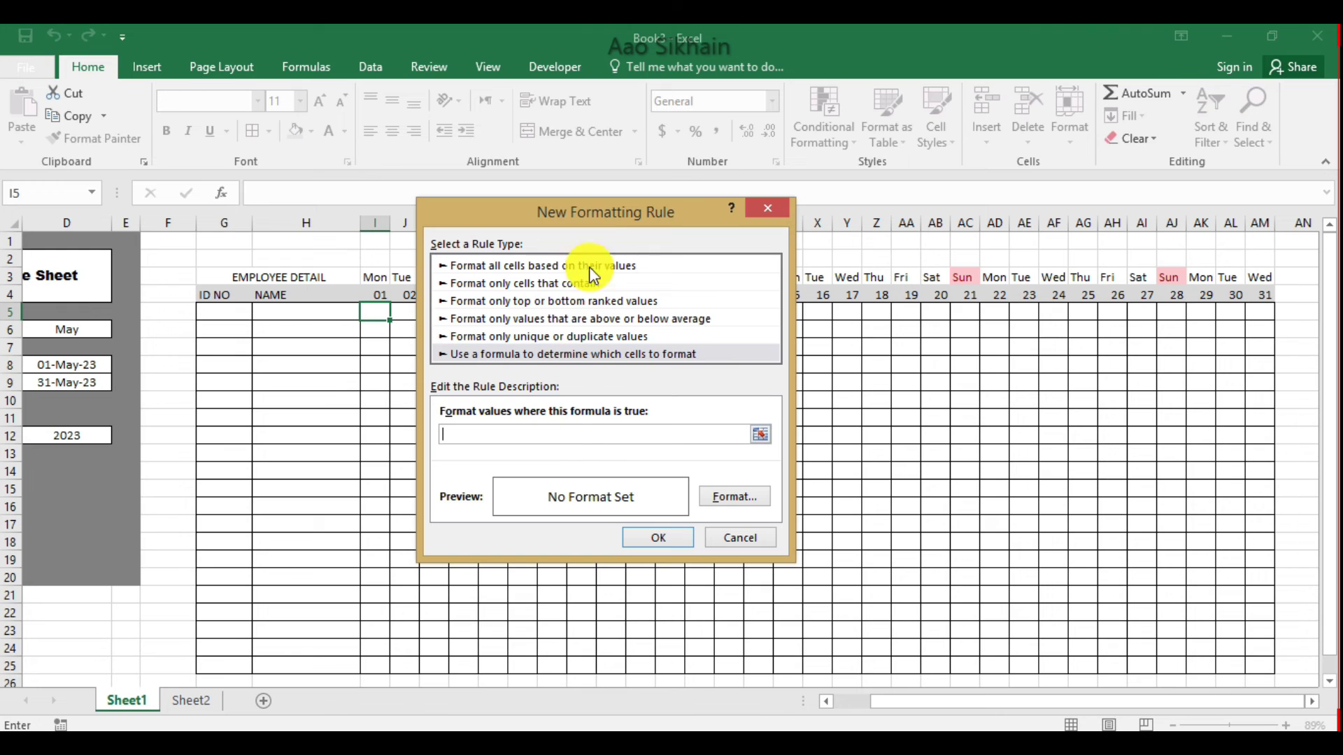
{"action": "left_click_drag", "start_coordinate": [589, 203], "coordinate": [712, 244]}
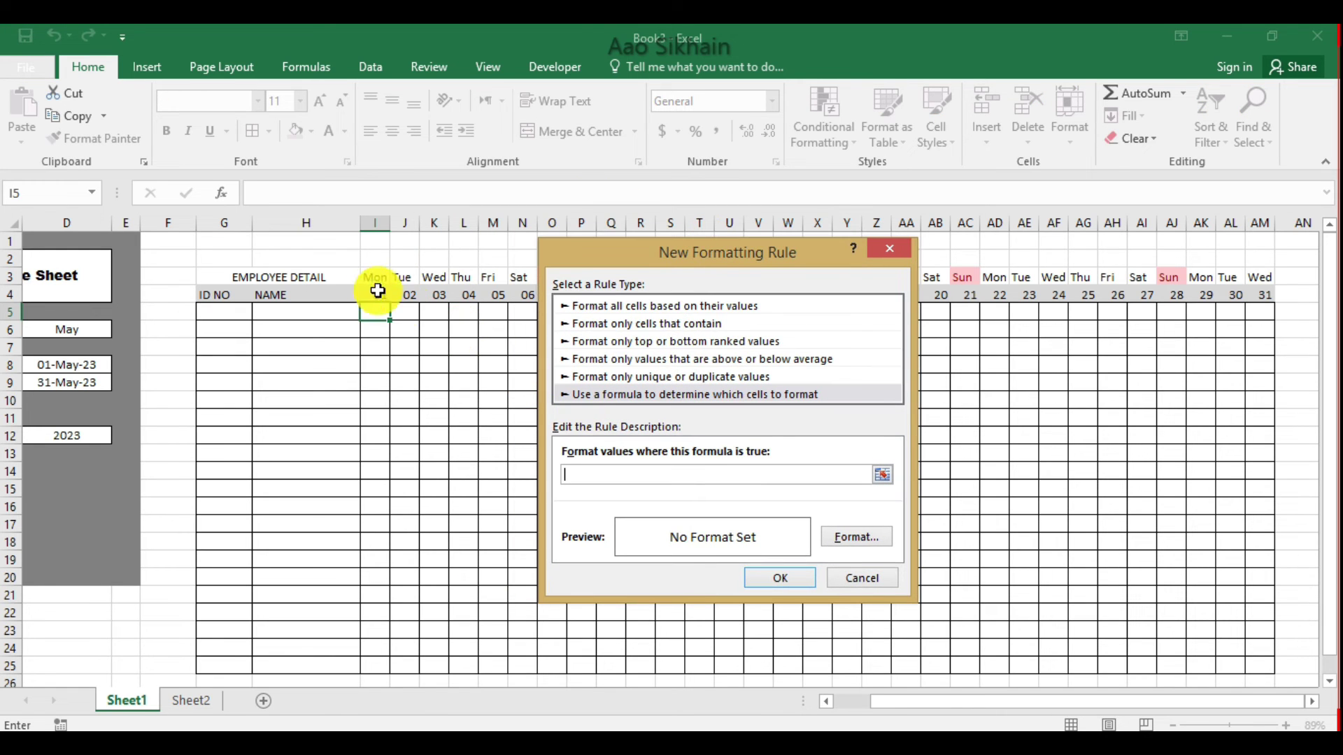
{"action": "left_click", "coordinate": [375, 279]}
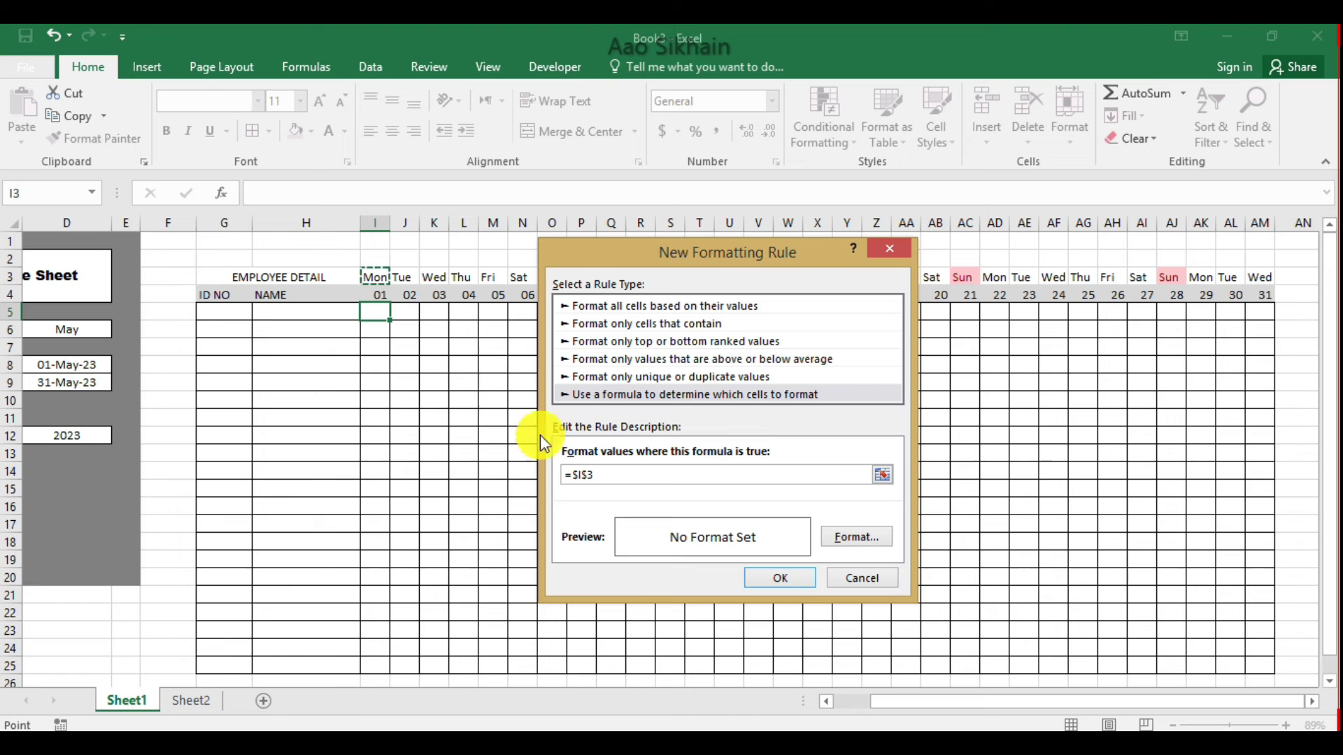
{"action": "left_click", "coordinate": [572, 475]}
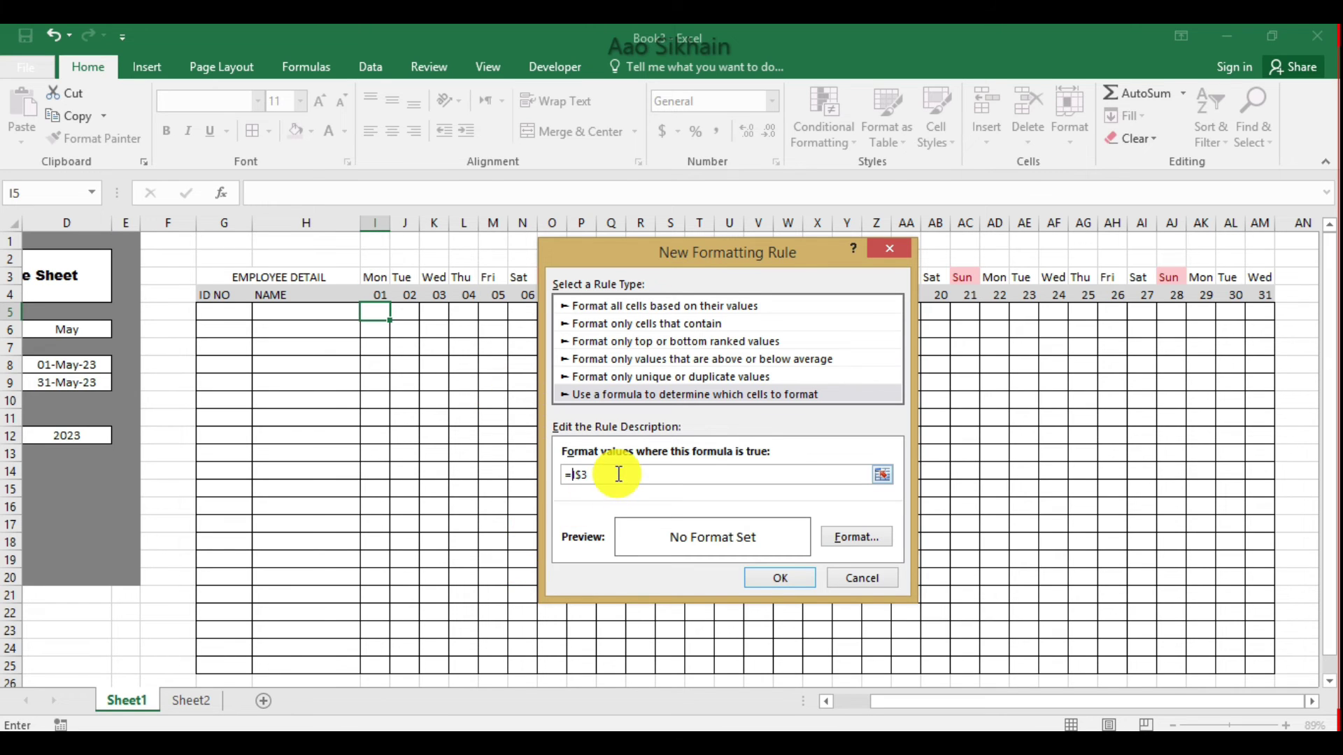
{"action": "left_click_drag", "start_coordinate": [569, 475], "coordinate": [597, 477]}
Give the Sunday formula rule a medium grey background fill and apply it to I5
{"action": "left_click", "coordinate": [848, 540]}
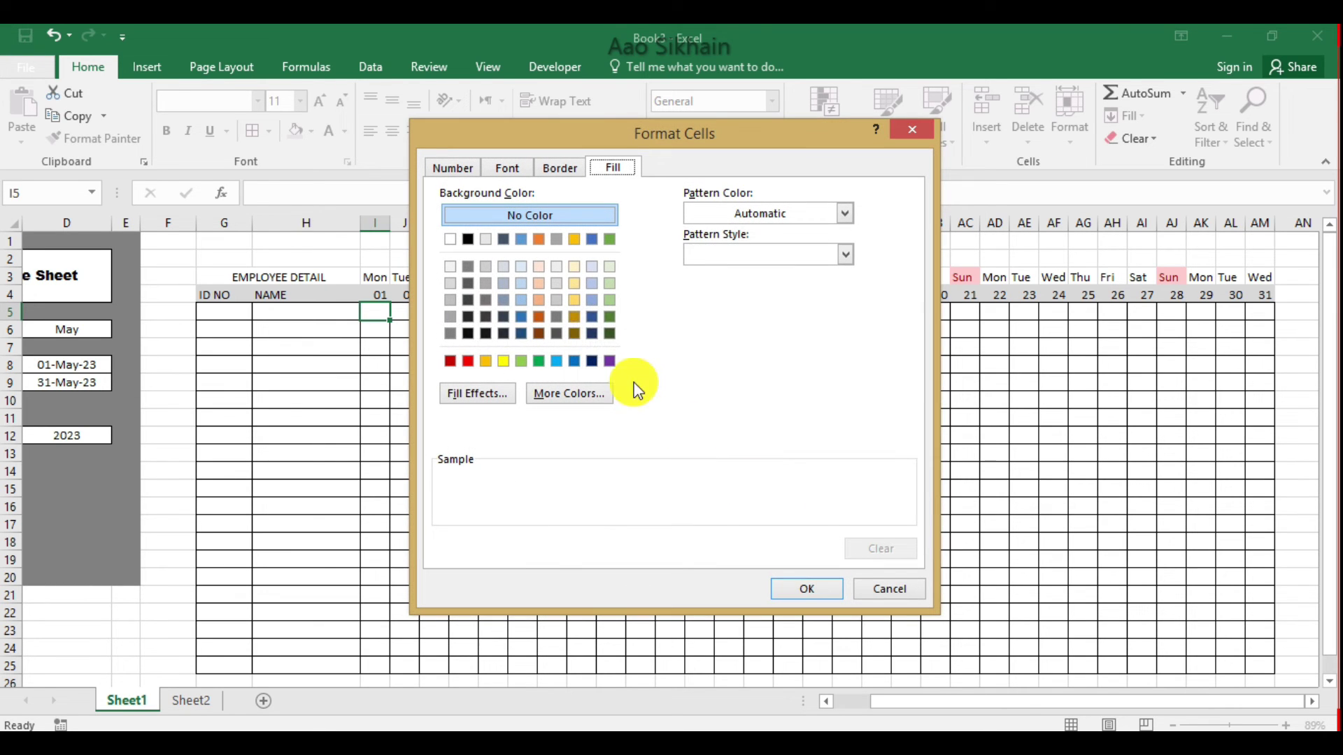
{"action": "left_click", "coordinate": [450, 300]}
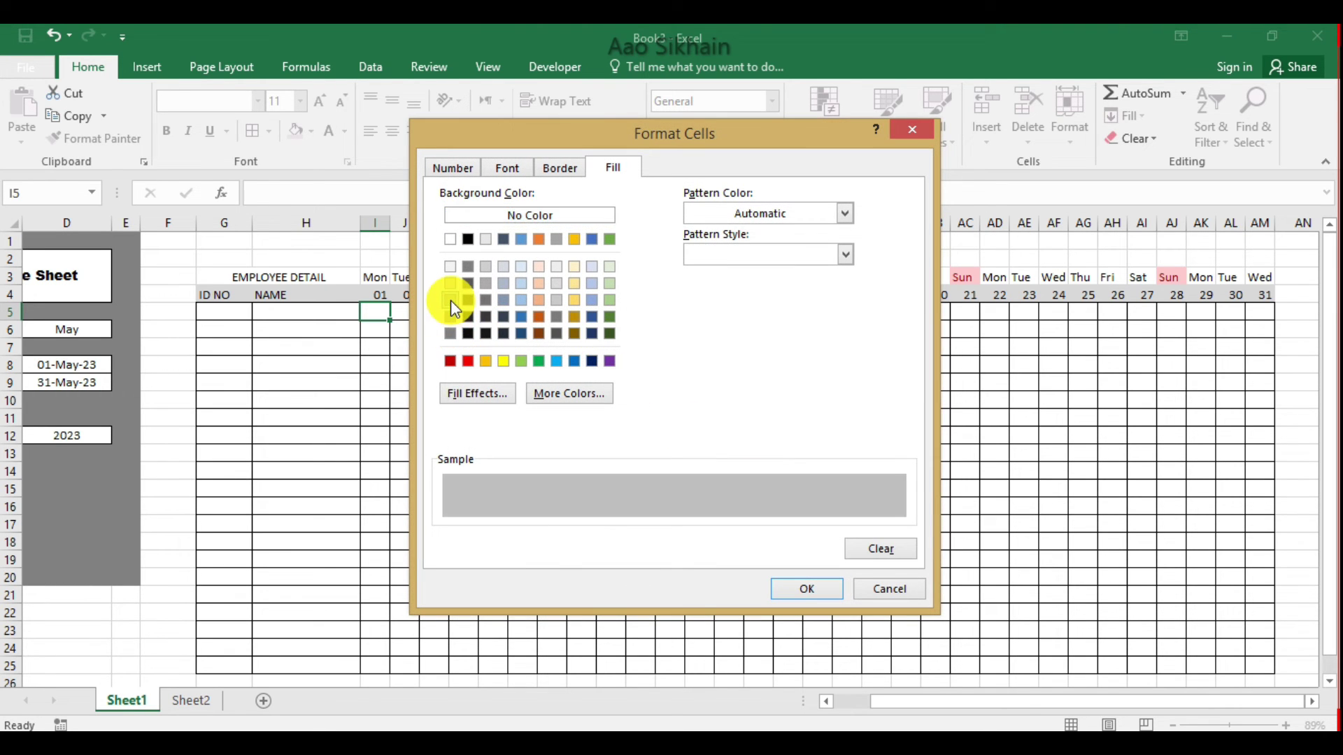
{"action": "left_click", "coordinate": [801, 591]}
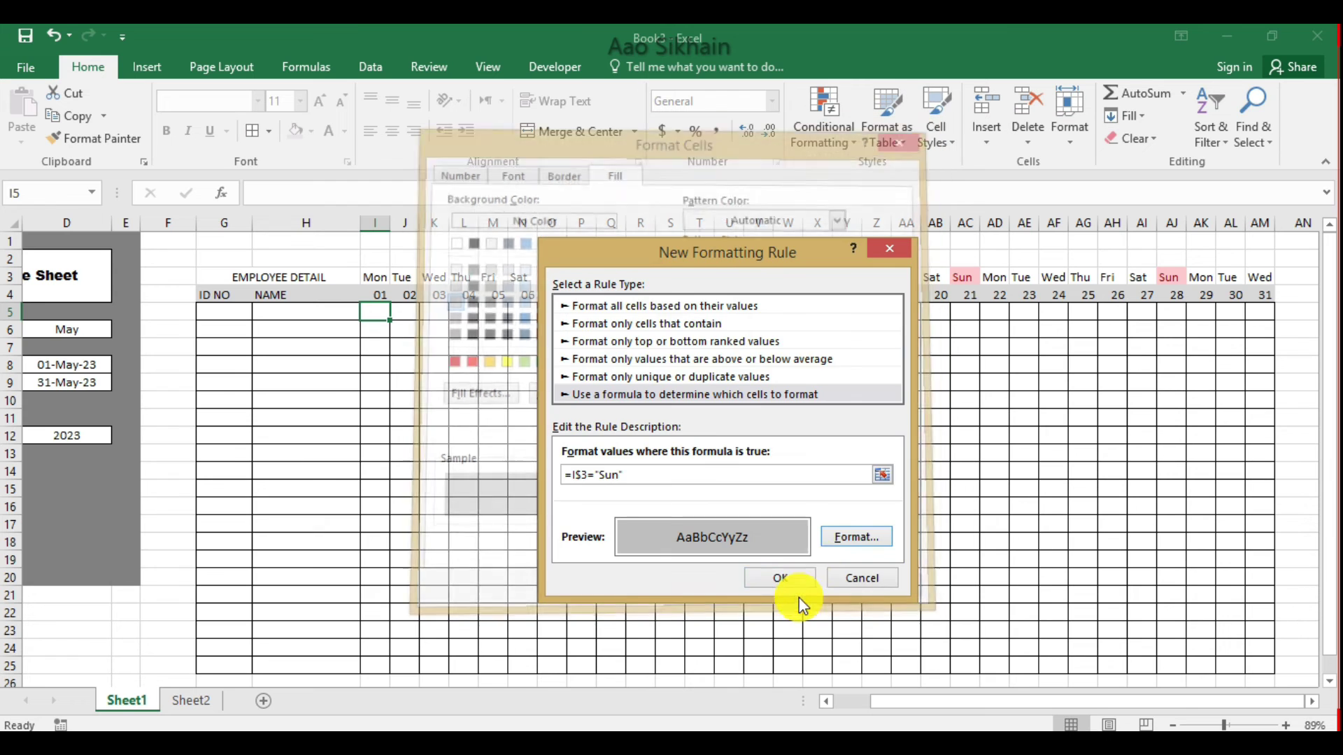
{"action": "left_click", "coordinate": [769, 575]}
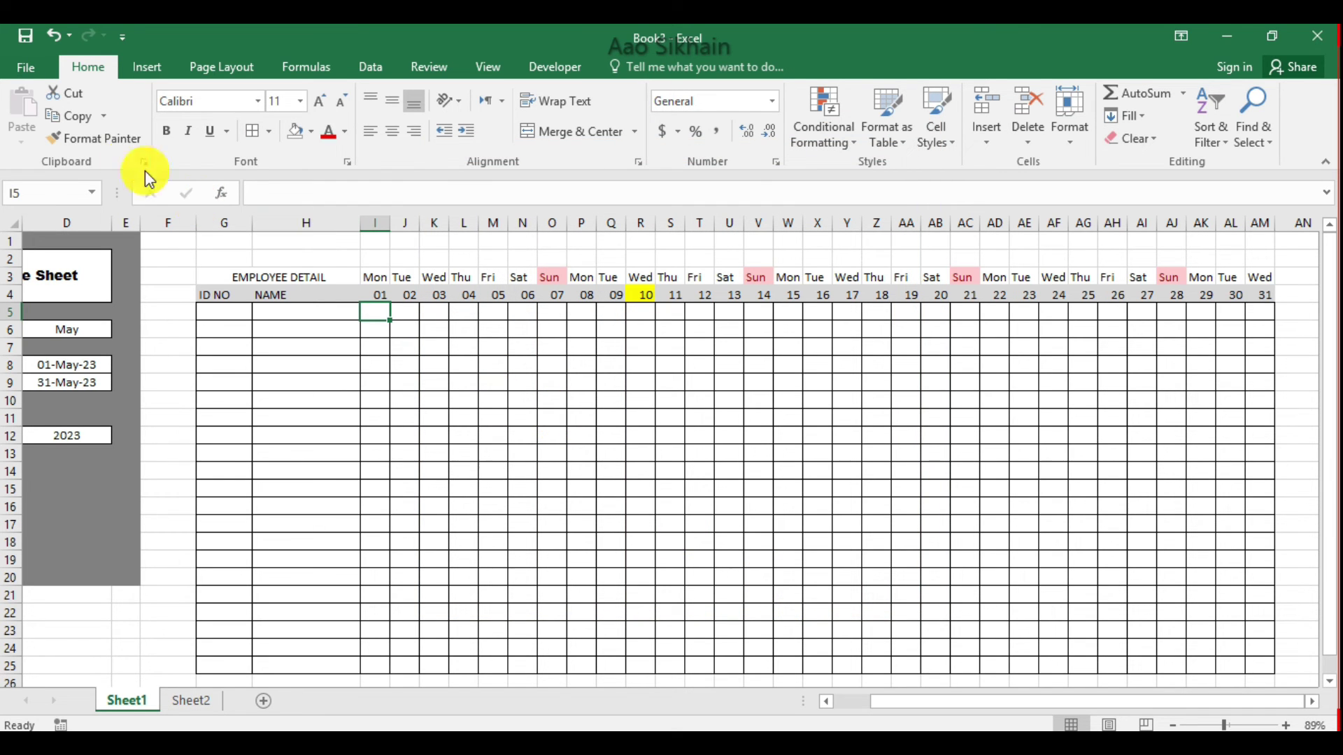
Copy the formatting of I5 with Format Painter to J5:AM25 and to the rest of its column, I6:I25
{"action": "left_click", "coordinate": [104, 138]}
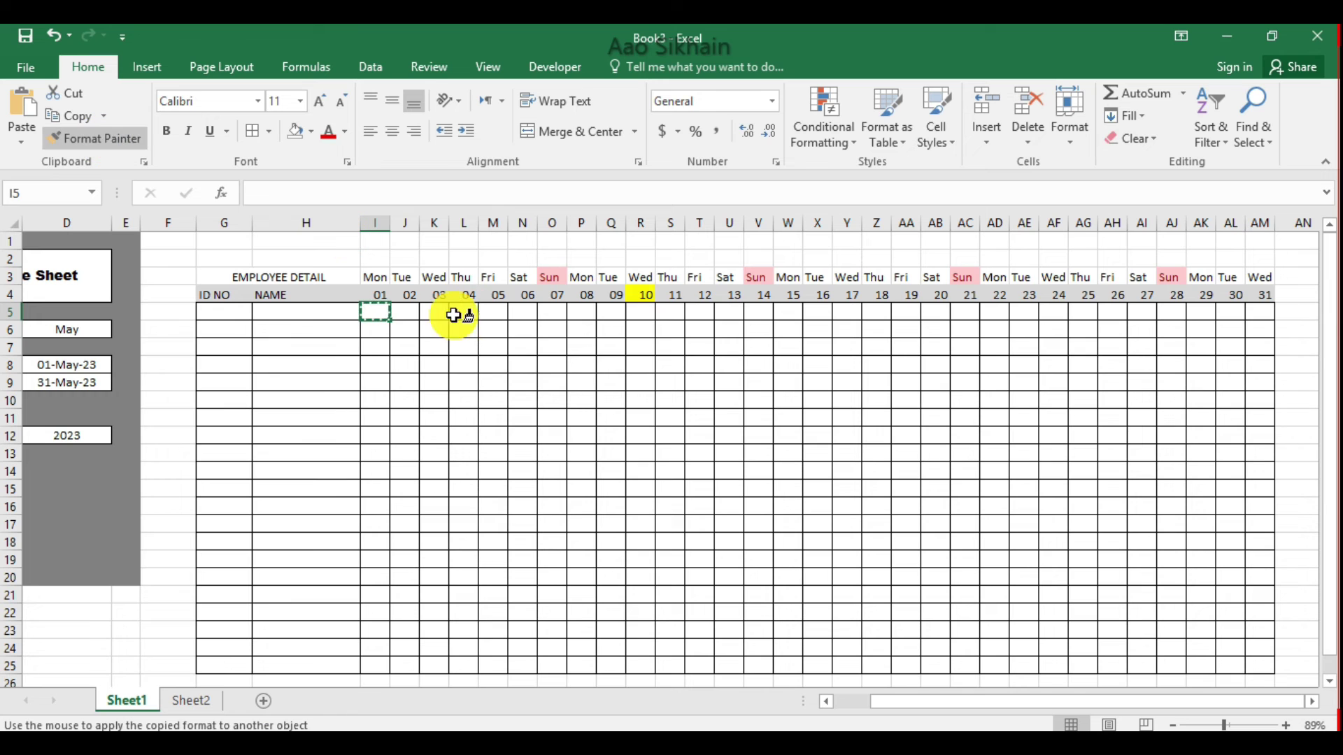
{"action": "mouse_move", "coordinate": [406, 313]}
{"action": "left_mouse_down"}
{"action": "mouse_move", "coordinate": [839, 515]}
{"action": "mouse_move", "coordinate": [1244, 648]}
{"action": "mouse_move", "coordinate": [1240, 665]}
{"action": "mouse_move", "coordinate": [1259, 669]}
{"action": "left_mouse_up"}
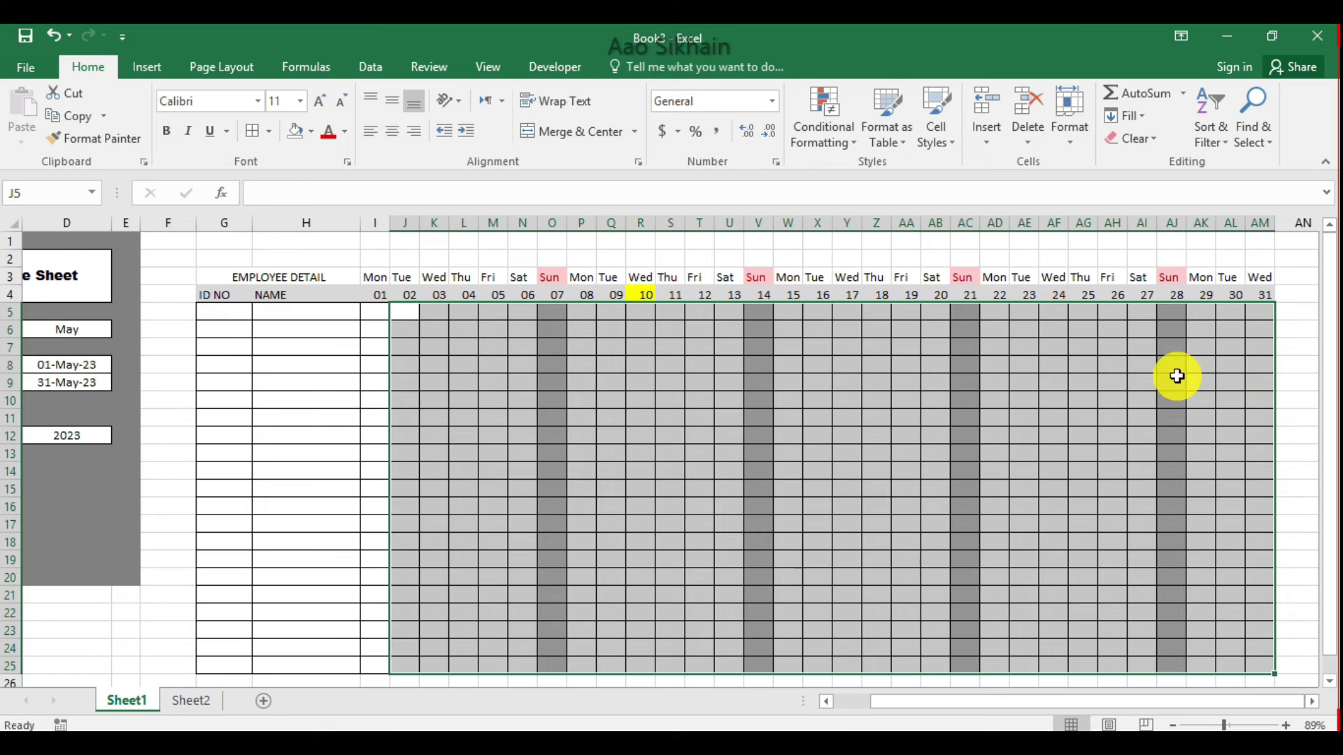
{"action": "left_click", "coordinate": [372, 312]}
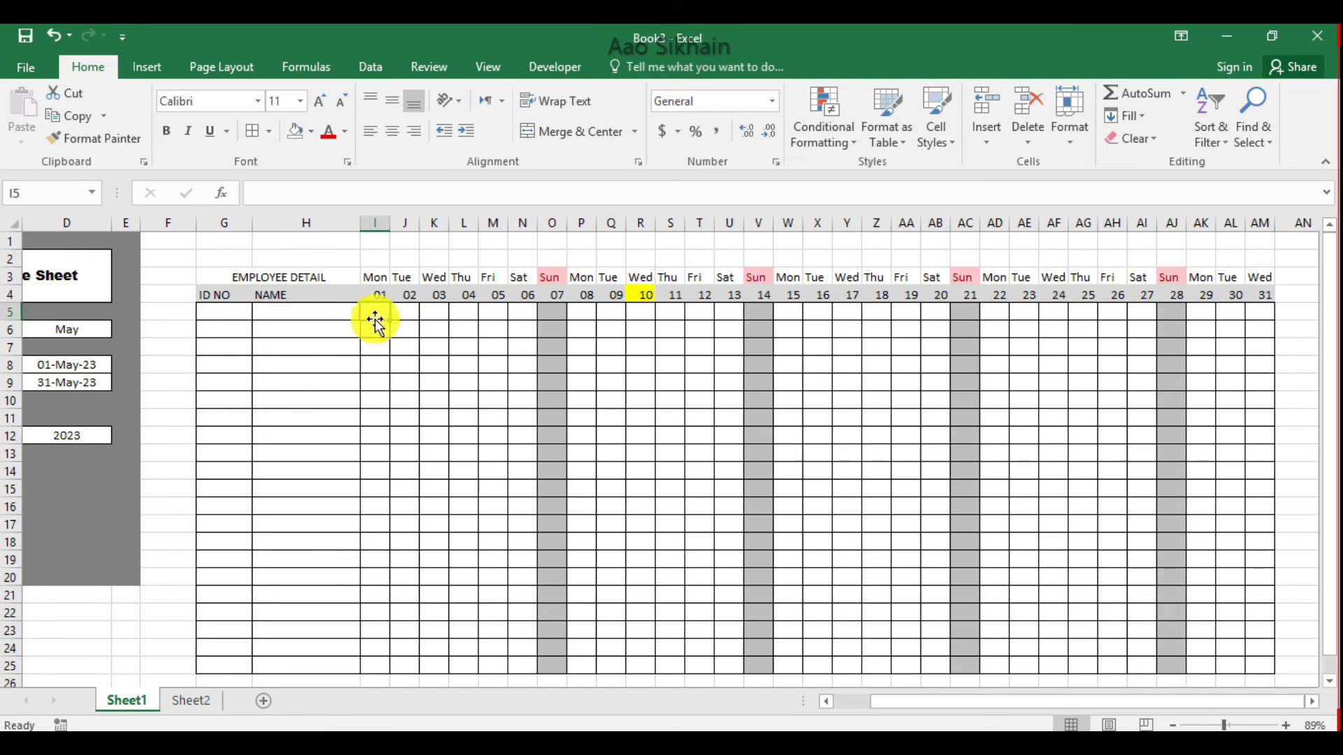
{"action": "left_click", "coordinate": [102, 138]}
{"action": "left_click_drag", "start_coordinate": [375, 315], "coordinate": [384, 664]}
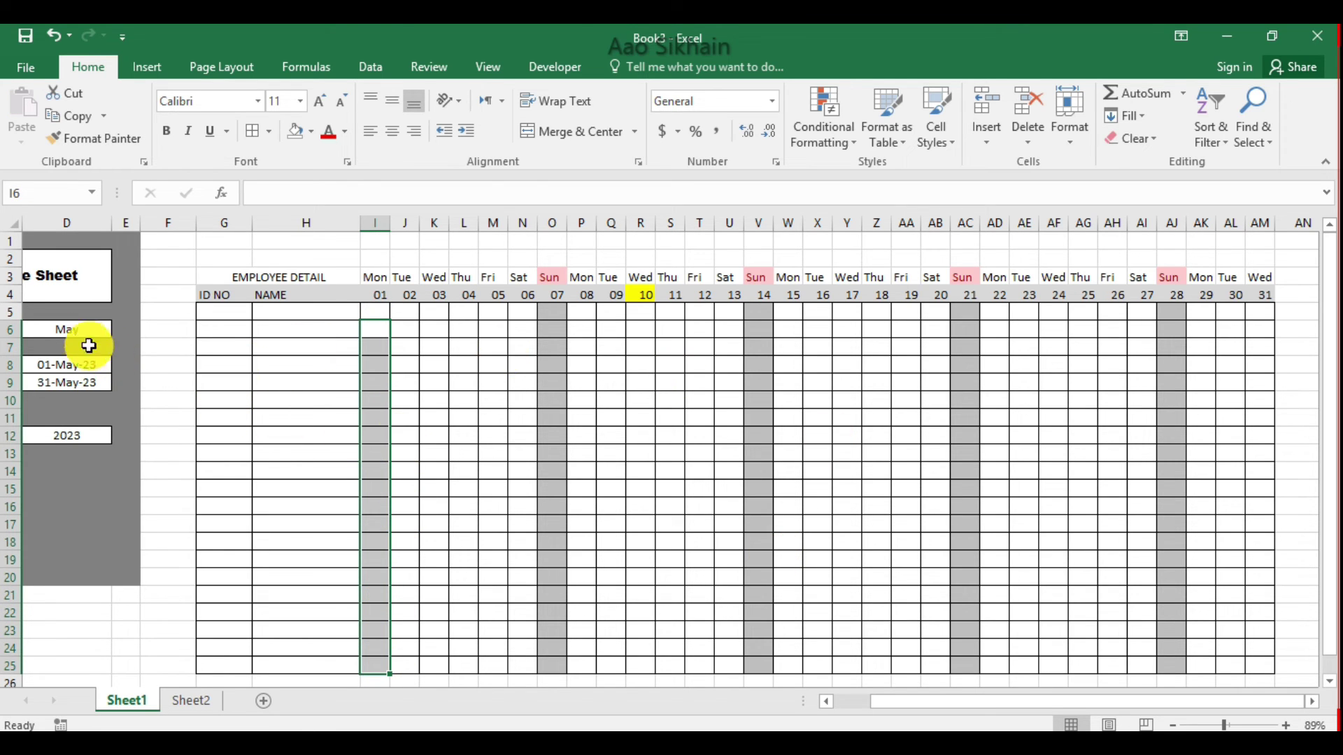
Switch the month in D6 to January, March and back to May to check the Sunday column shading
{"action": "left_click", "coordinate": [166, 349]}
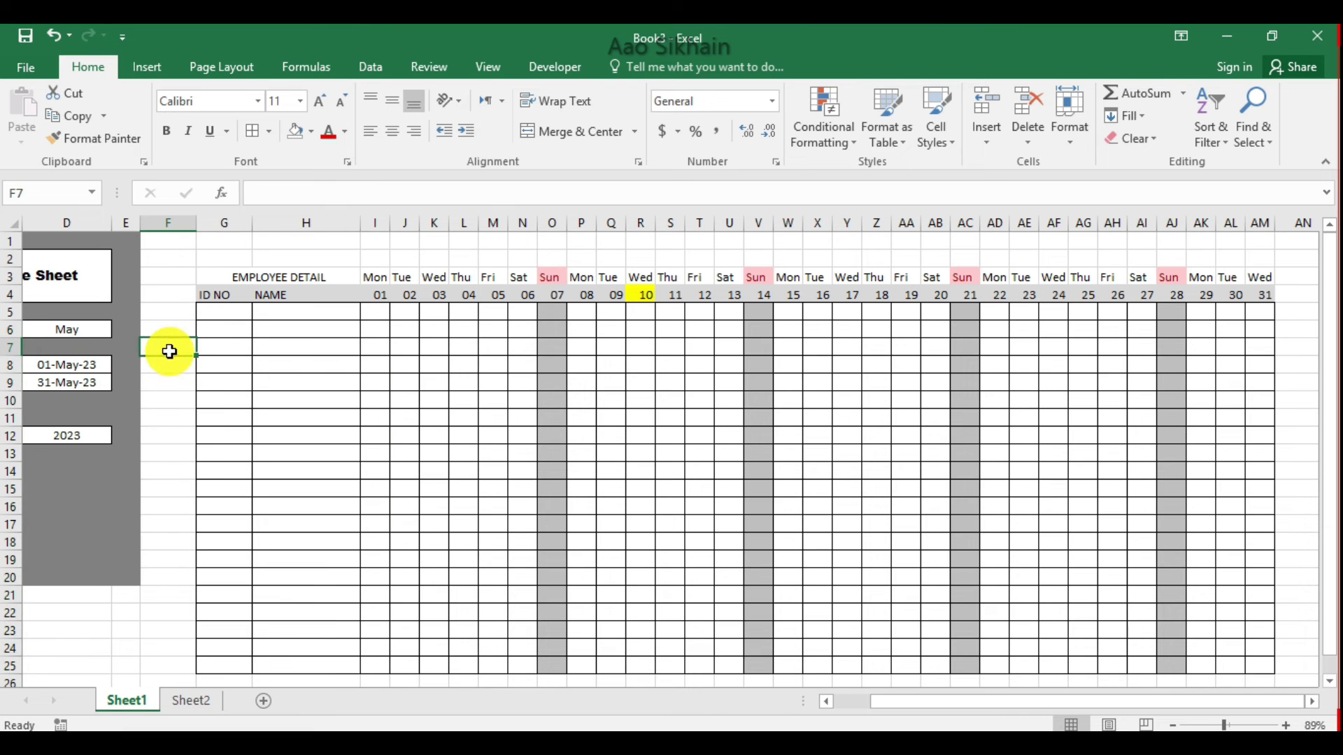
{"action": "left_click", "coordinate": [96, 336]}
{"action": "left_click", "coordinate": [121, 329]}
{"action": "scroll", "coordinate": [119, 361], "scroll_direction": "up", "scroll_amount": 2}
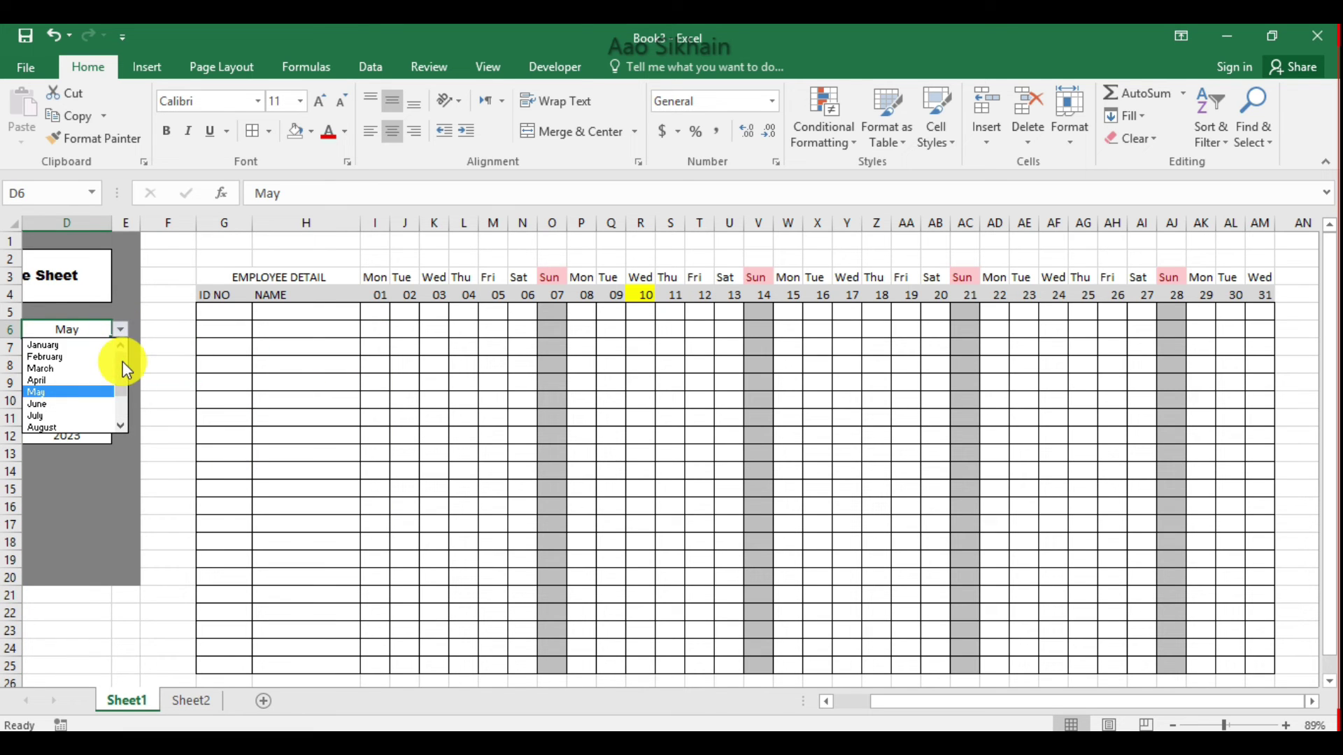
{"action": "left_click", "coordinate": [101, 346]}
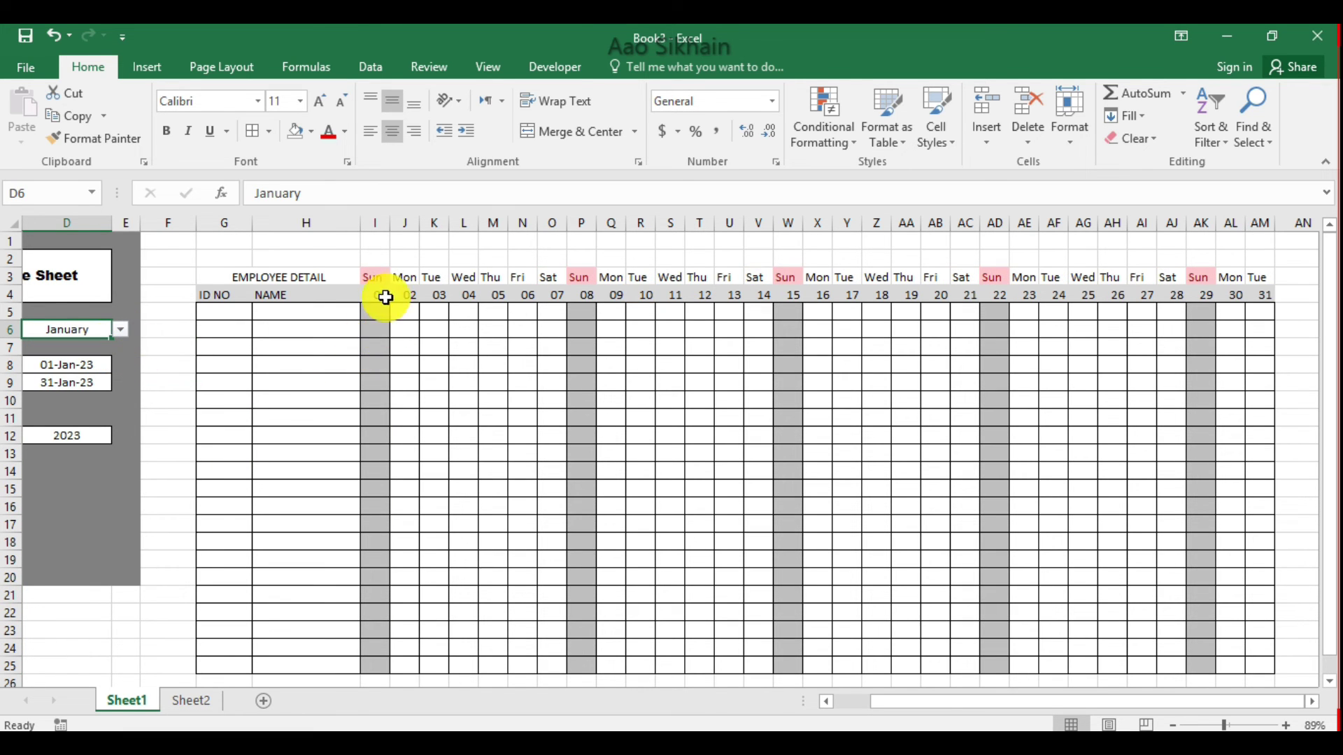
{"action": "left_click", "coordinate": [122, 329]}
{"action": "left_click", "coordinate": [104, 360]}
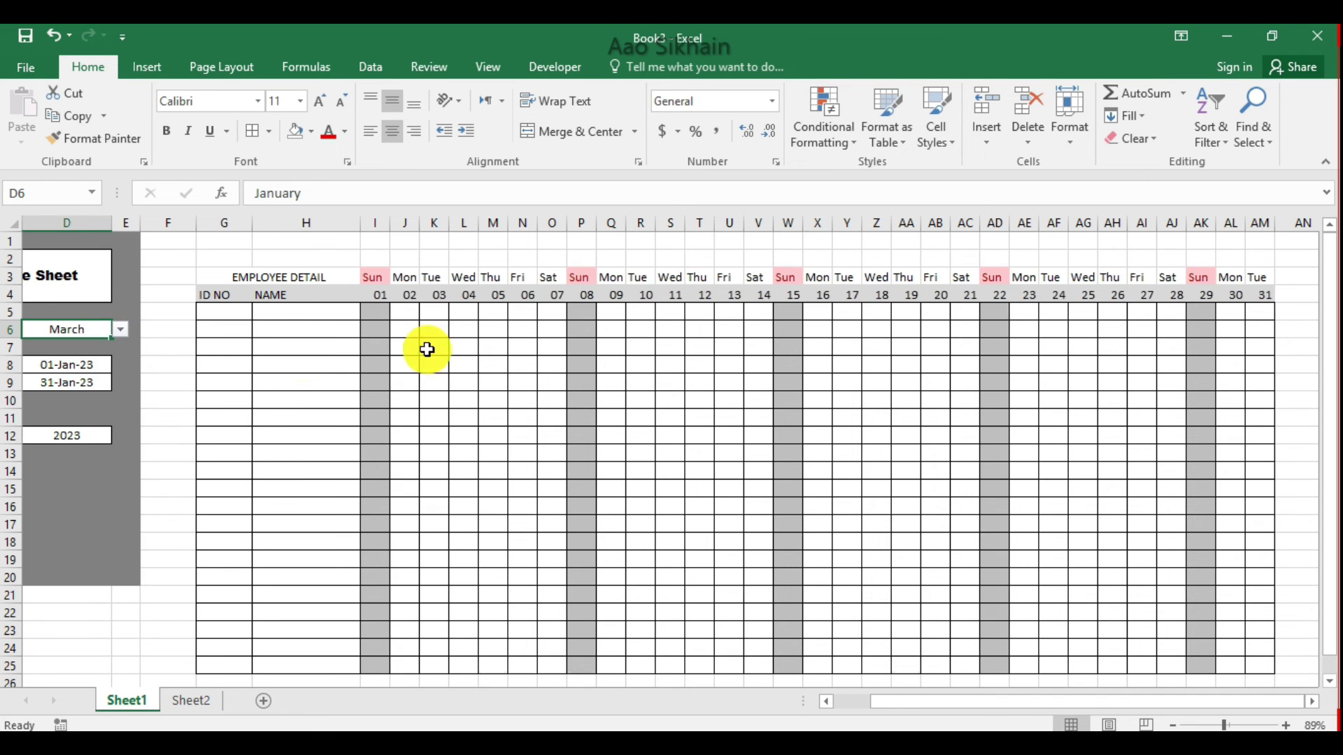
{"action": "left_click", "coordinate": [122, 329]}
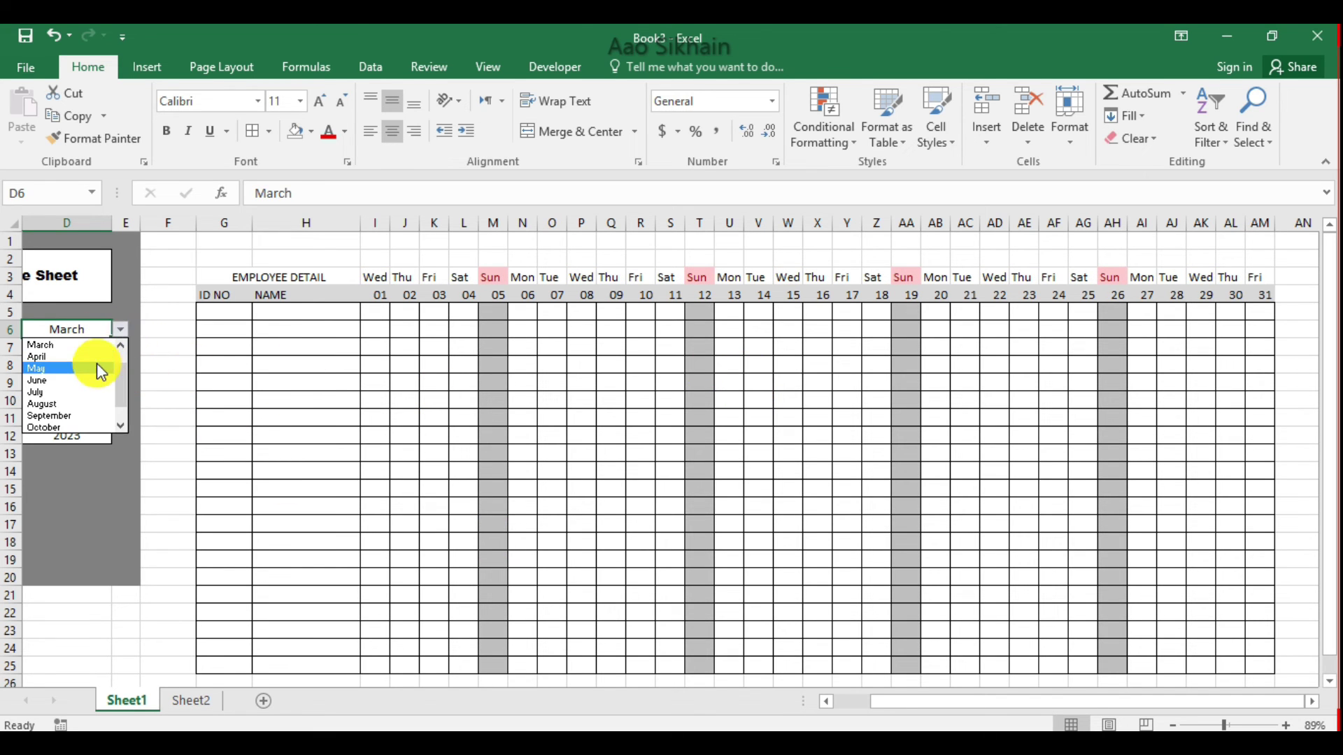
{"action": "left_click", "coordinate": [95, 369]}
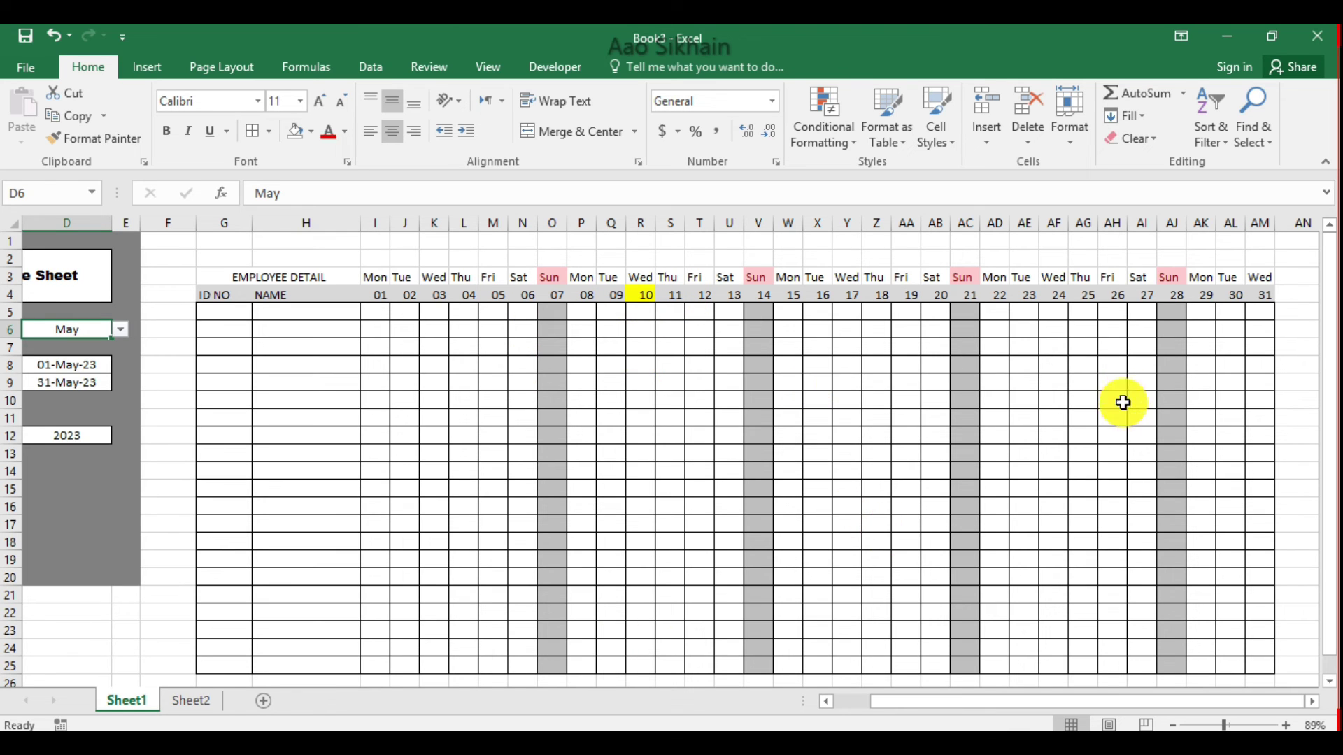
{"action": "left_click", "coordinate": [895, 470]}
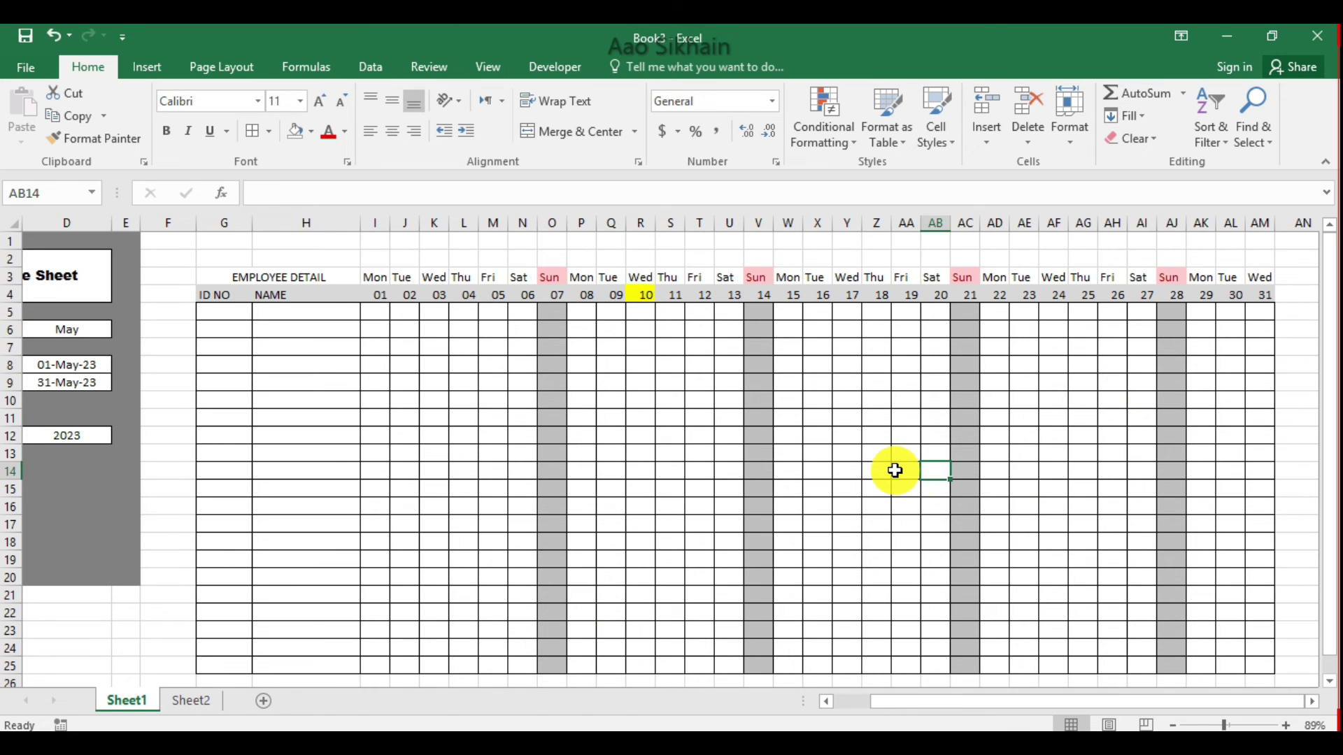
{"action": "left_click", "coordinate": [1116, 569]}
{"action": "key", "text": "Right"}
{"action": "key", "text": "Right"}
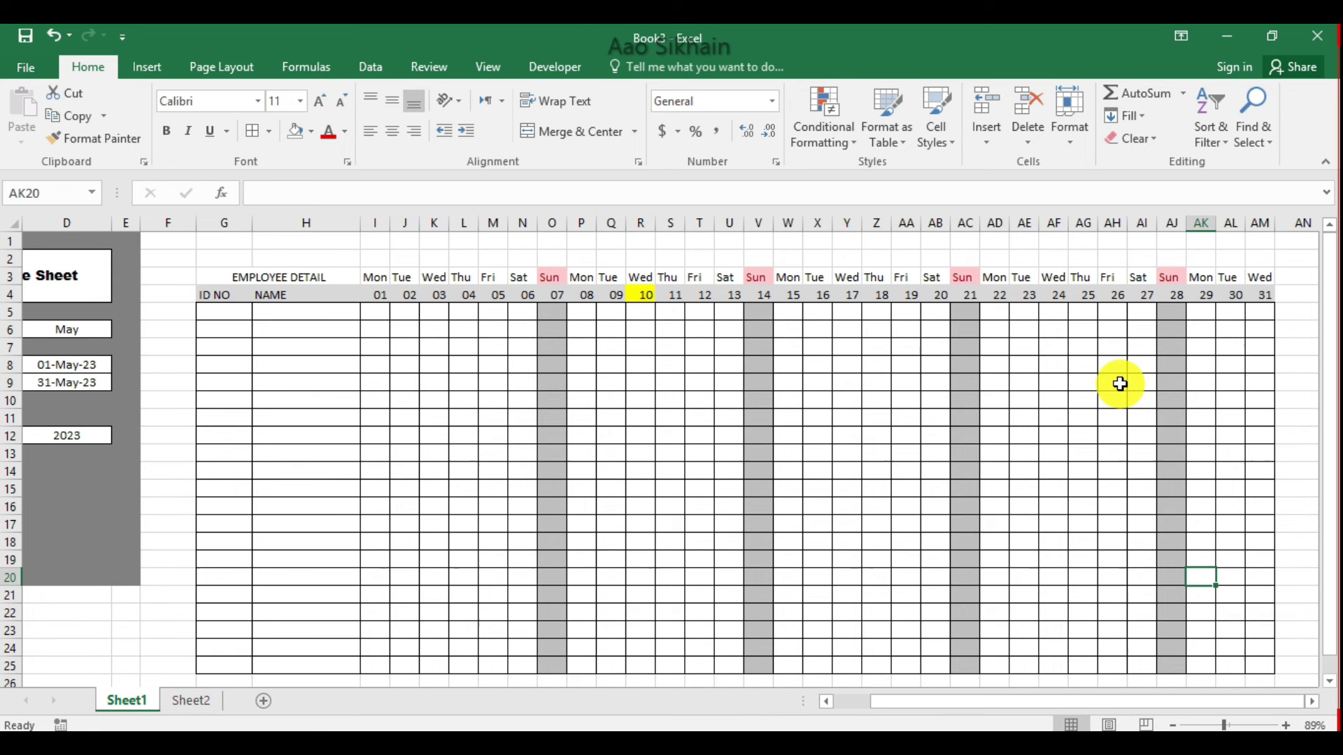
Add the summary headers Present, Absent and Leave in cells AN4 to AP4
{"action": "left_click", "coordinate": [1247, 311]}
{"action": "key", "text": "Right"}
{"action": "key", "text": "Right"}
{"action": "key", "text": "Right"}
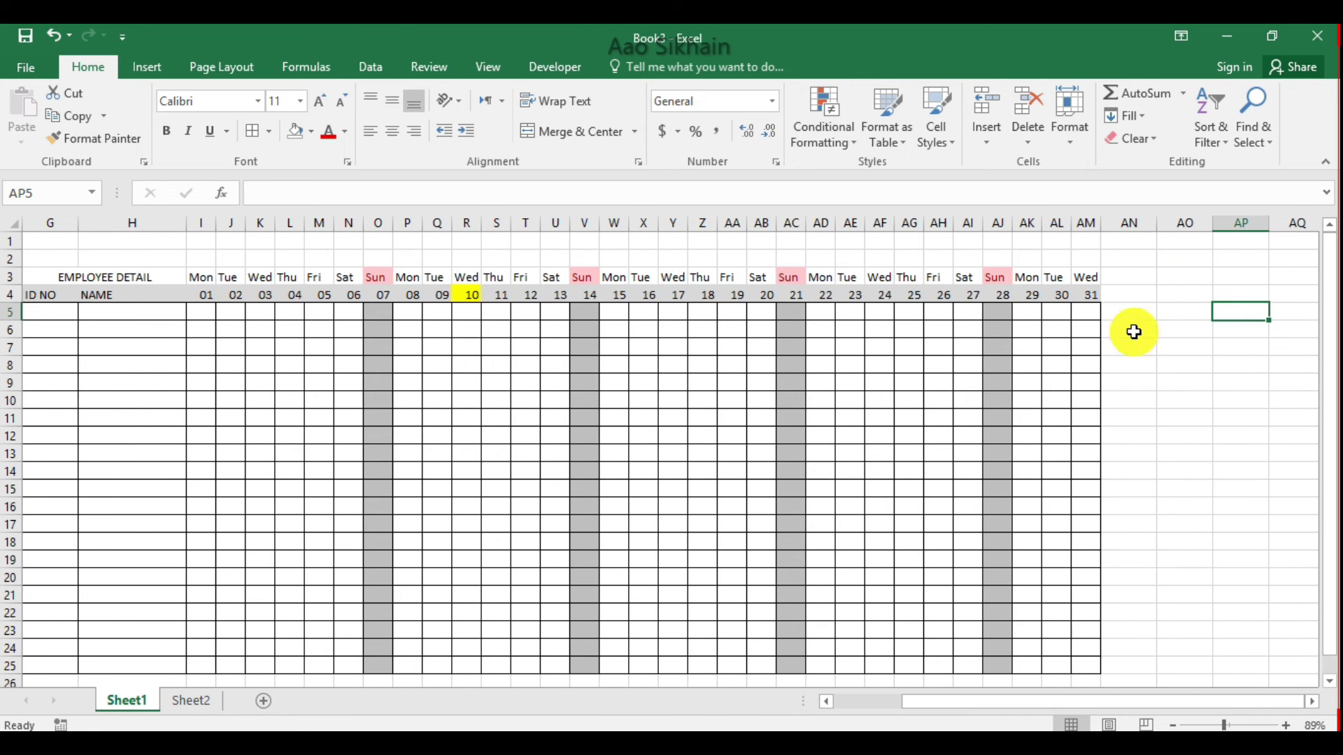
{"action": "left_click", "coordinate": [1128, 297]}
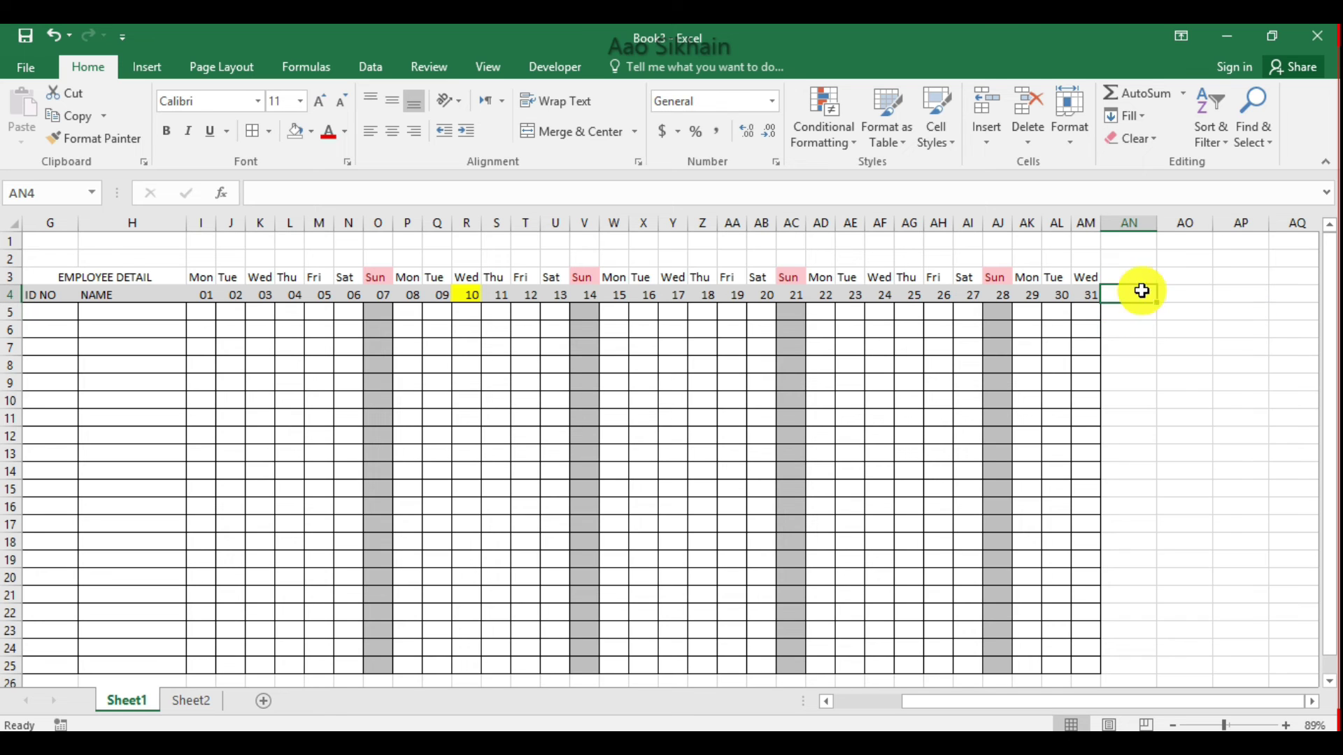
{"action": "type", "text": "Present"}
{"action": "key", "text": "Tab"}
{"action": "type", "text": "A"}
{"action": "key", "text": "Tab"}
{"action": "type", "text": "L"}
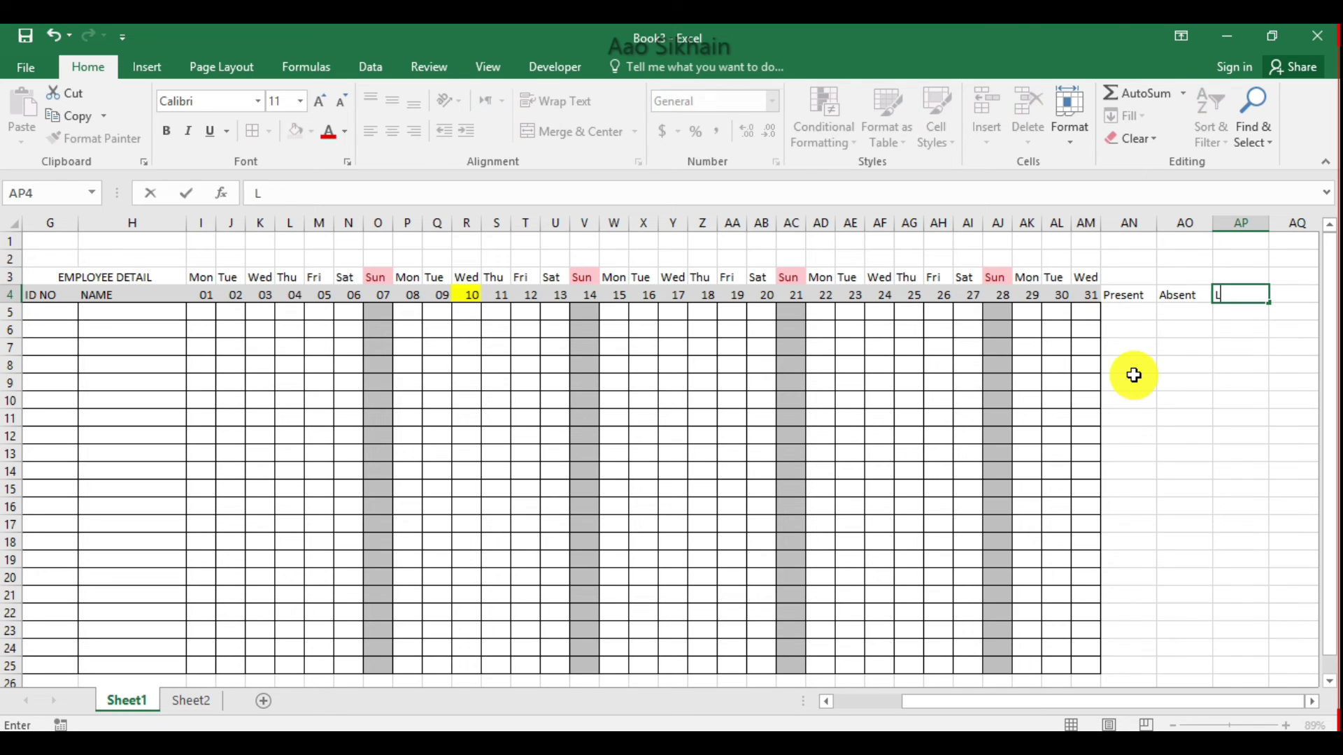
{"action": "key", "text": "Return"}
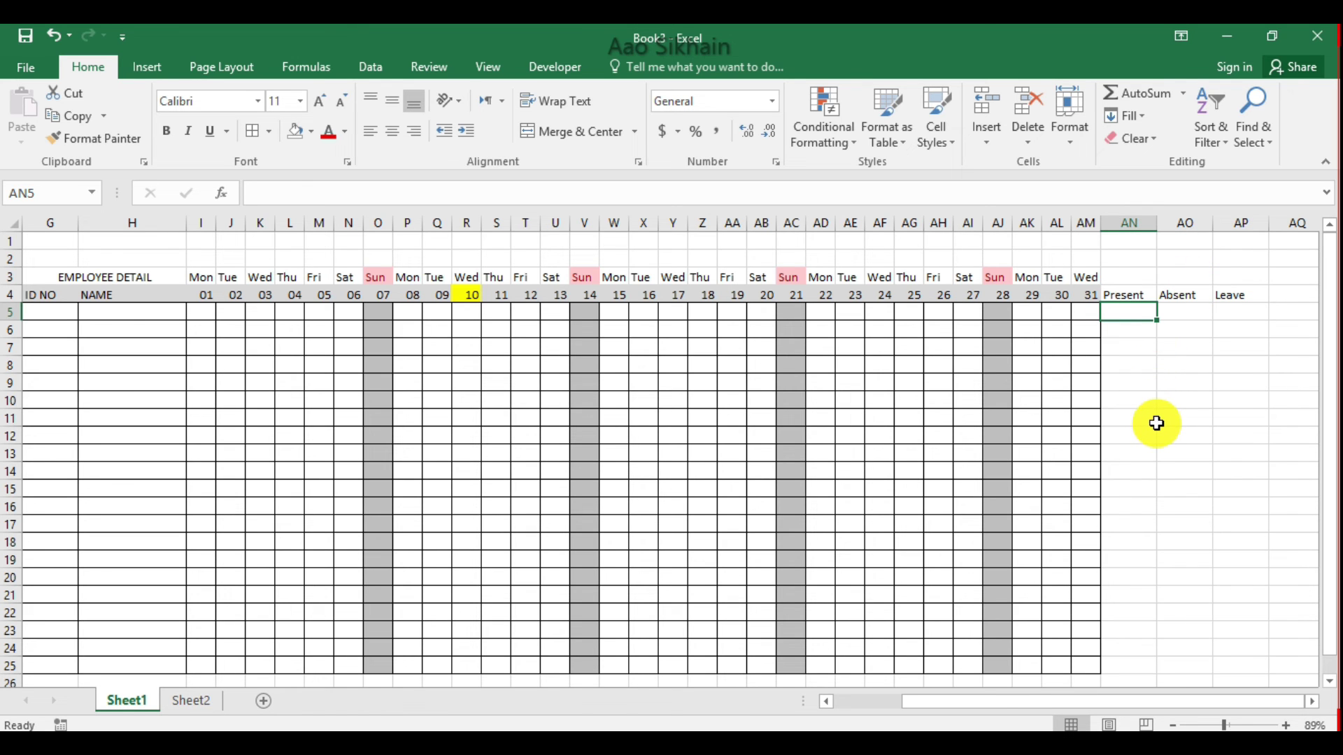
Enter the formula =COUNTIF(I5:AM5,"P") in AN5 to count the first employee's present days
{"action": "type", "text": "=countif"}
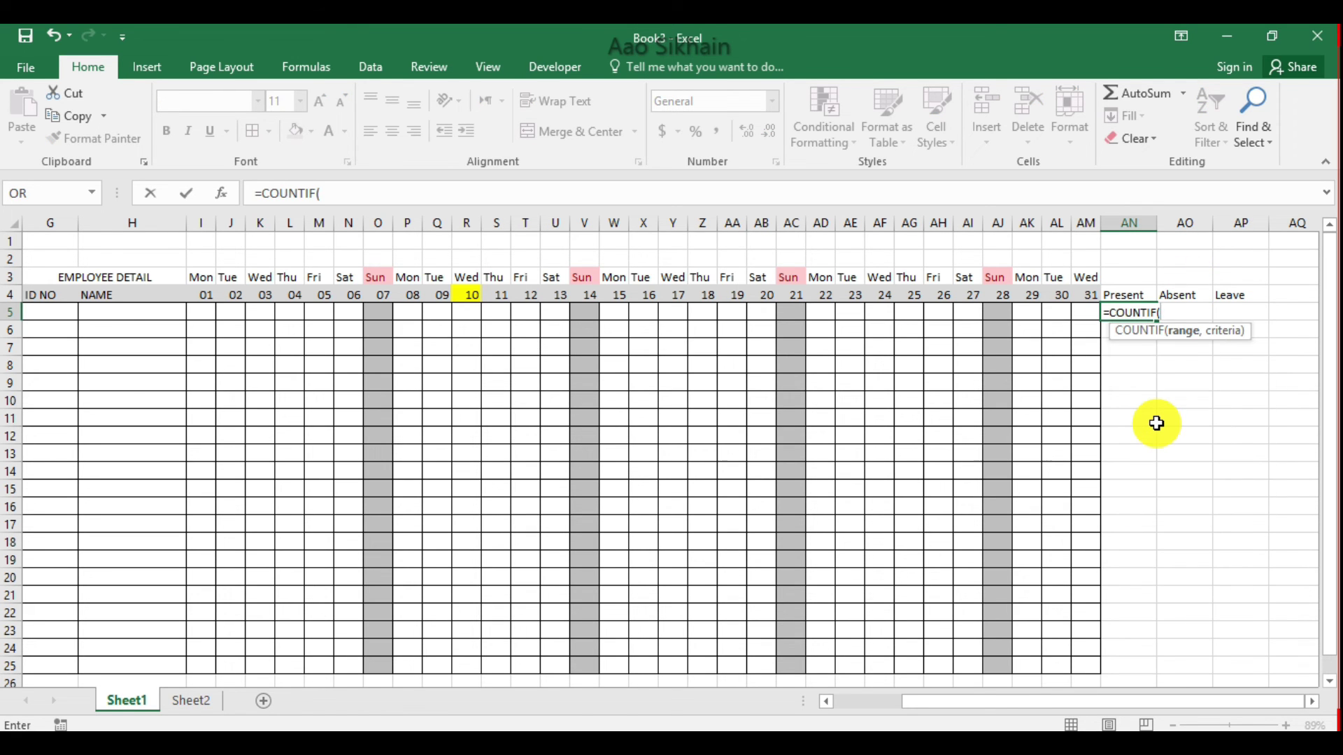
{"action": "left_click_drag", "start_coordinate": [204, 312], "coordinate": [1090, 312]}
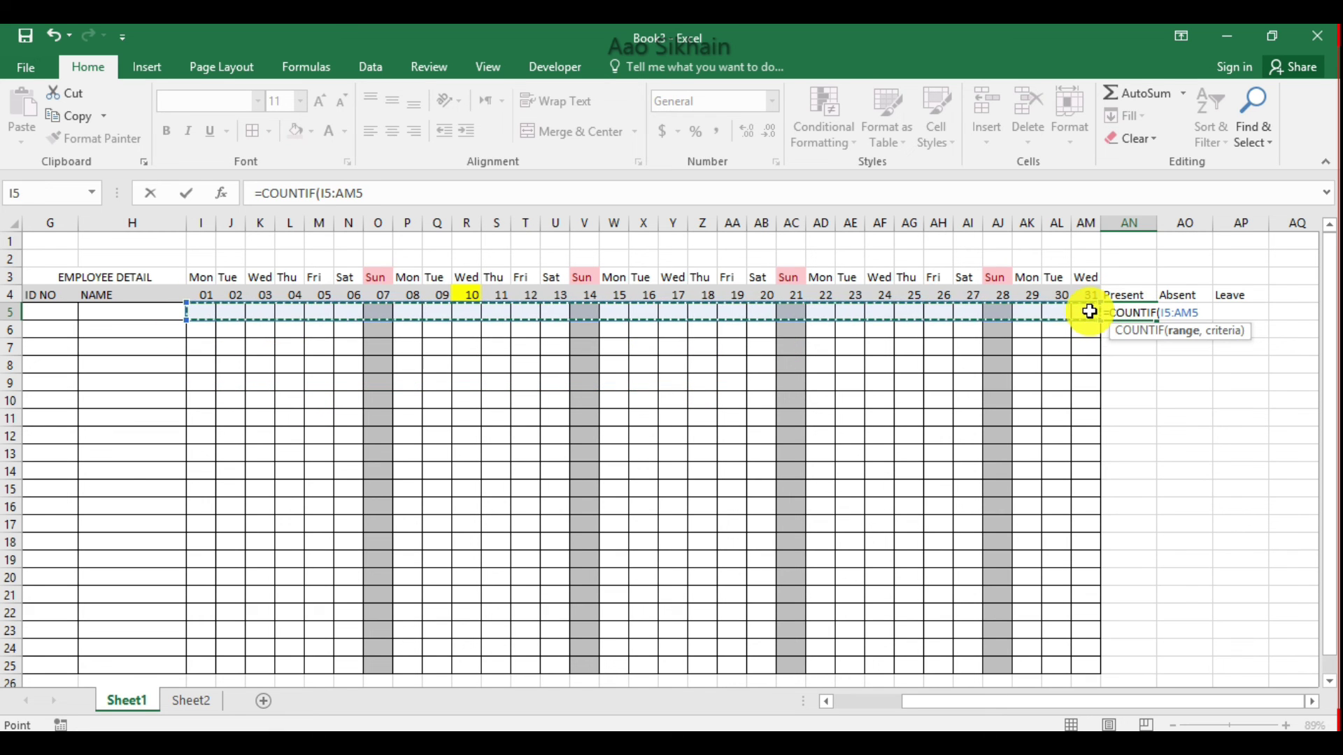
{"action": "type", "text": ",\"P"}
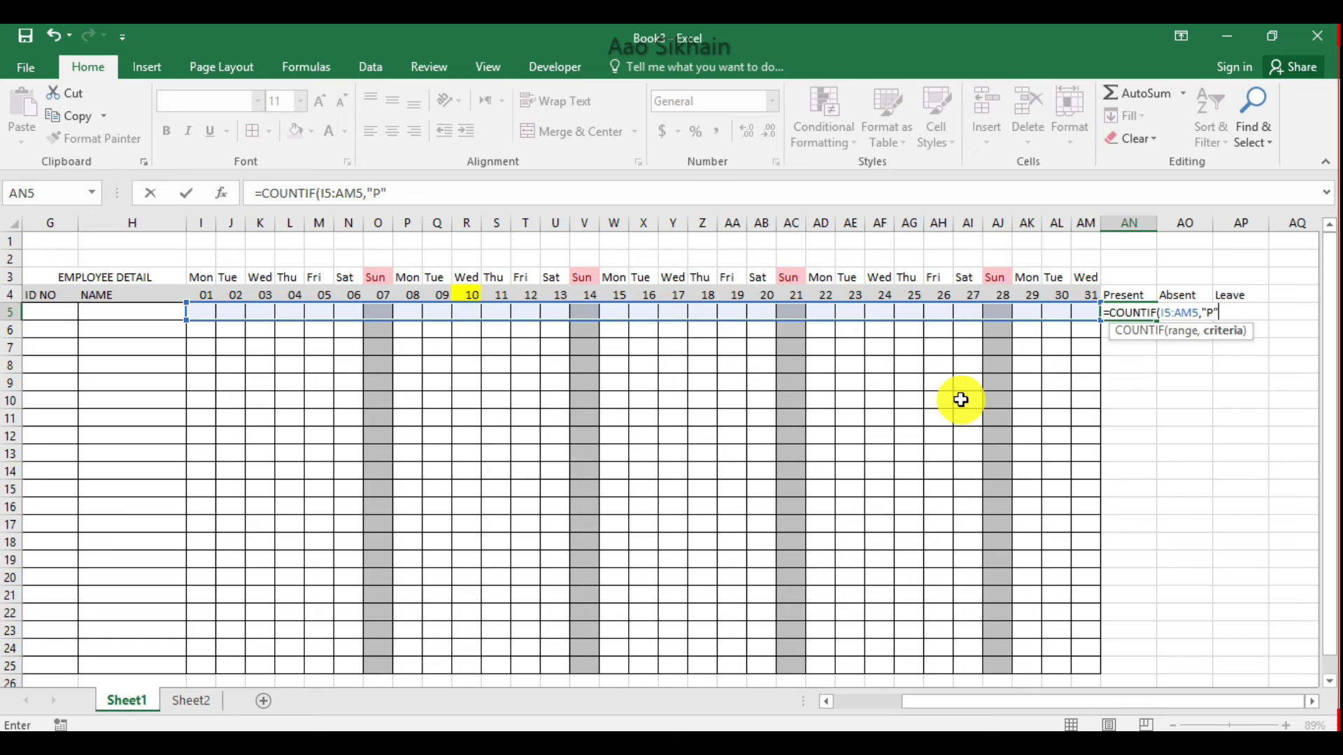
{"action": "key", "text": "Return"}
Enter the formula =COUNTIF(I5:AM5,"A") in AO5 to count the first employee's absent days
{"action": "key", "text": "Up"}
{"action": "key", "text": "Right"}
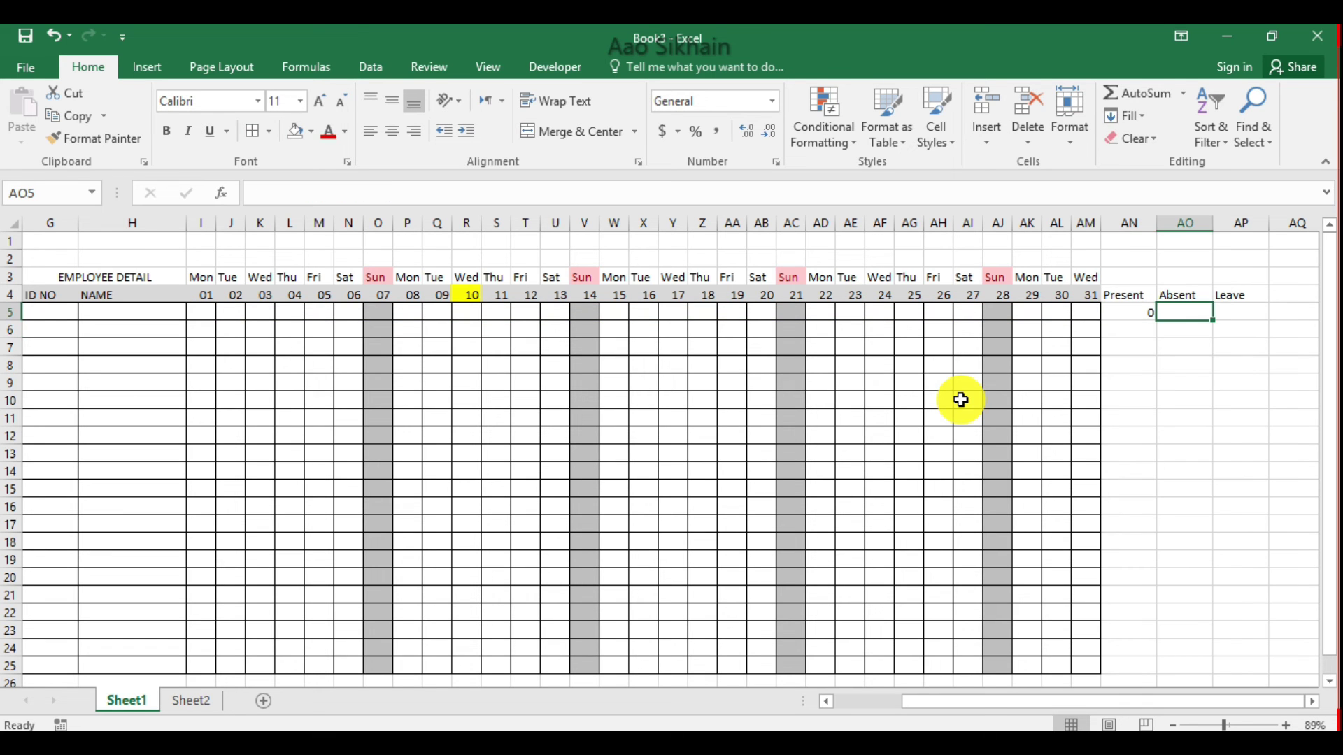
{"action": "type", "text": "=countif"}
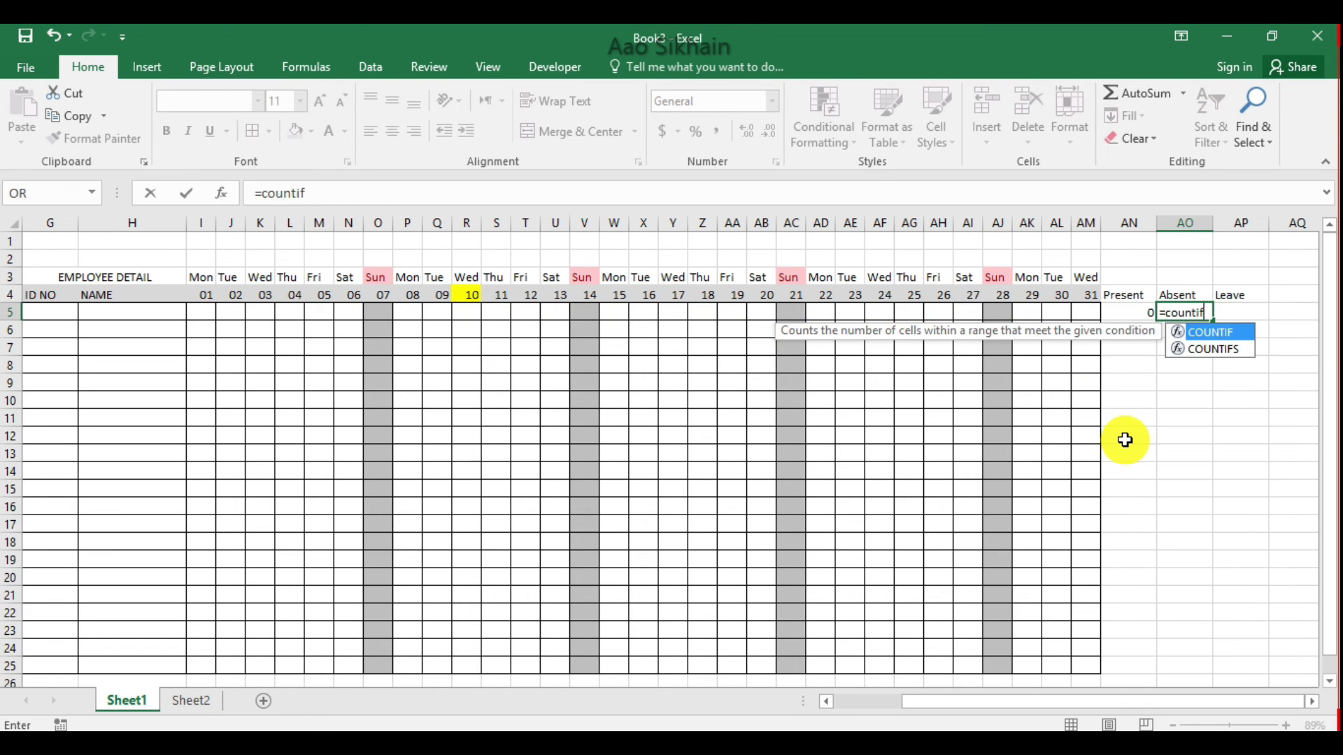
{"action": "key", "text": "Tab"}
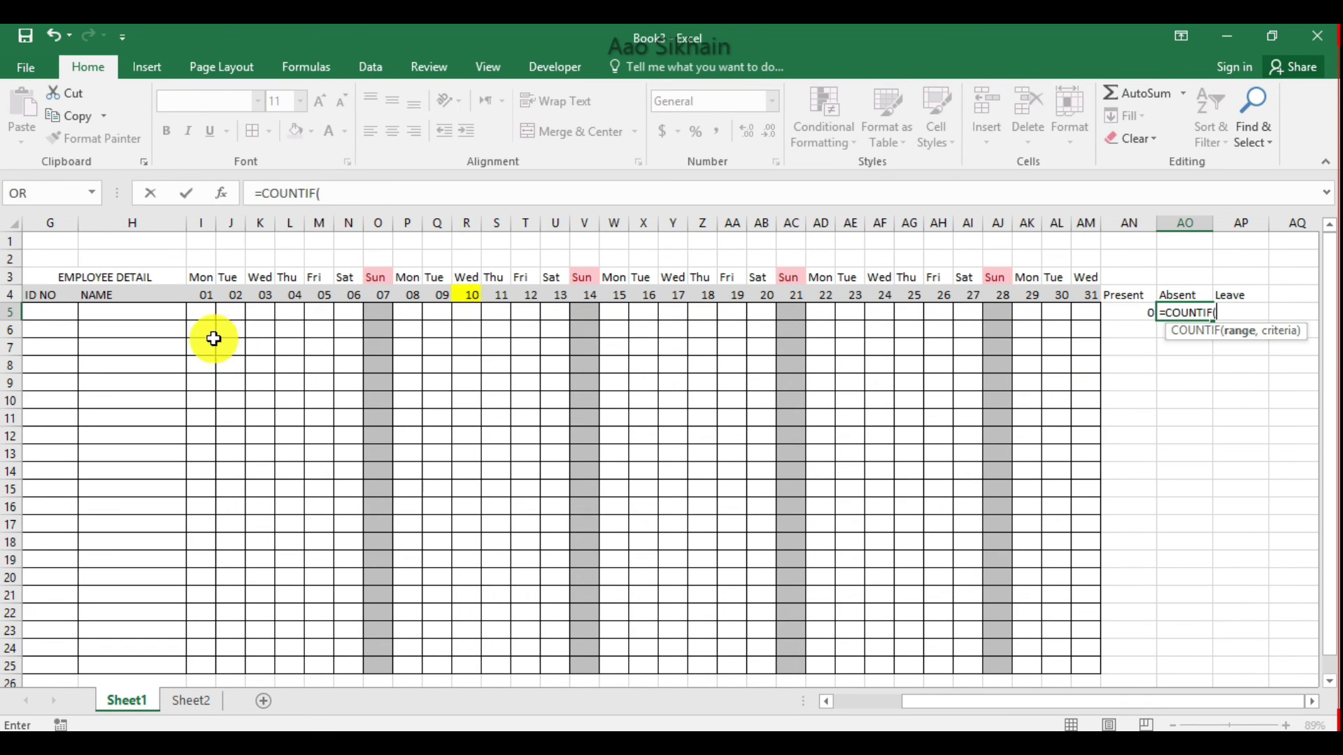
{"action": "left_click_drag", "start_coordinate": [201, 311], "coordinate": [1084, 317]}
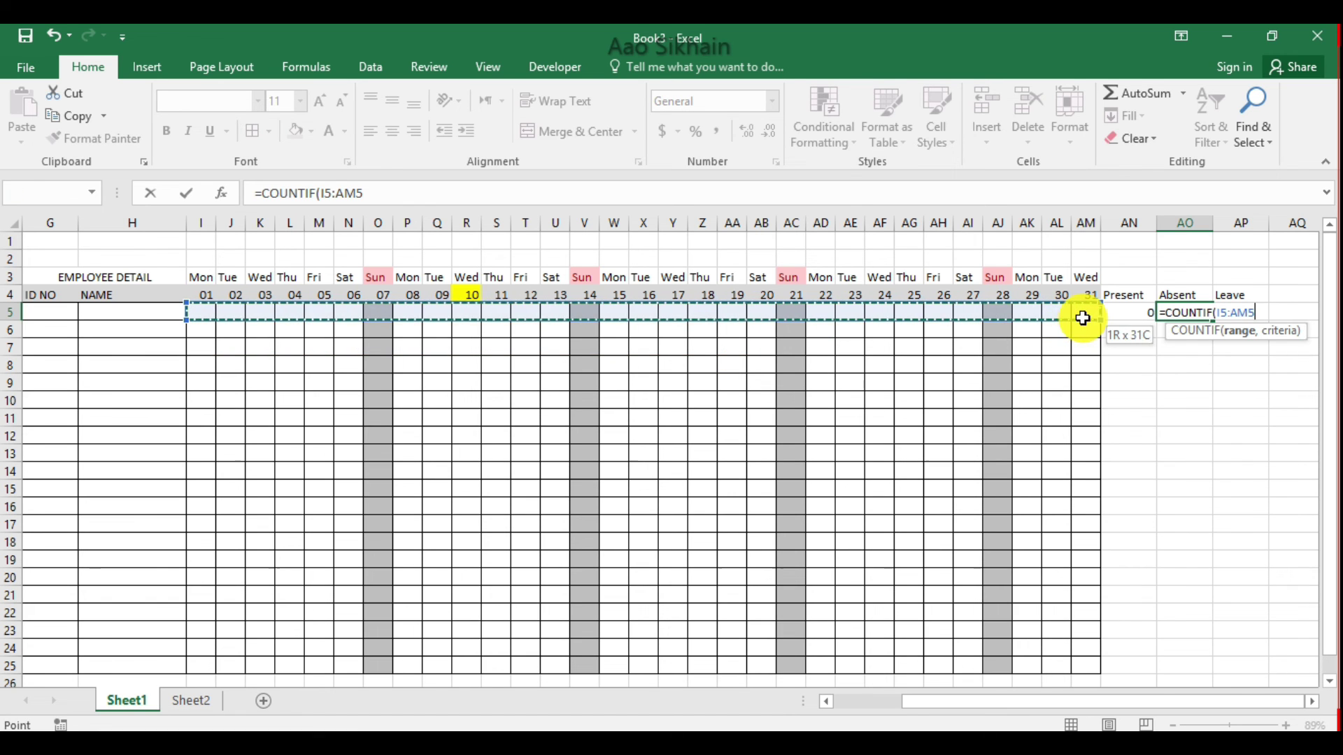
{"action": "type", "text": ",\"A"}
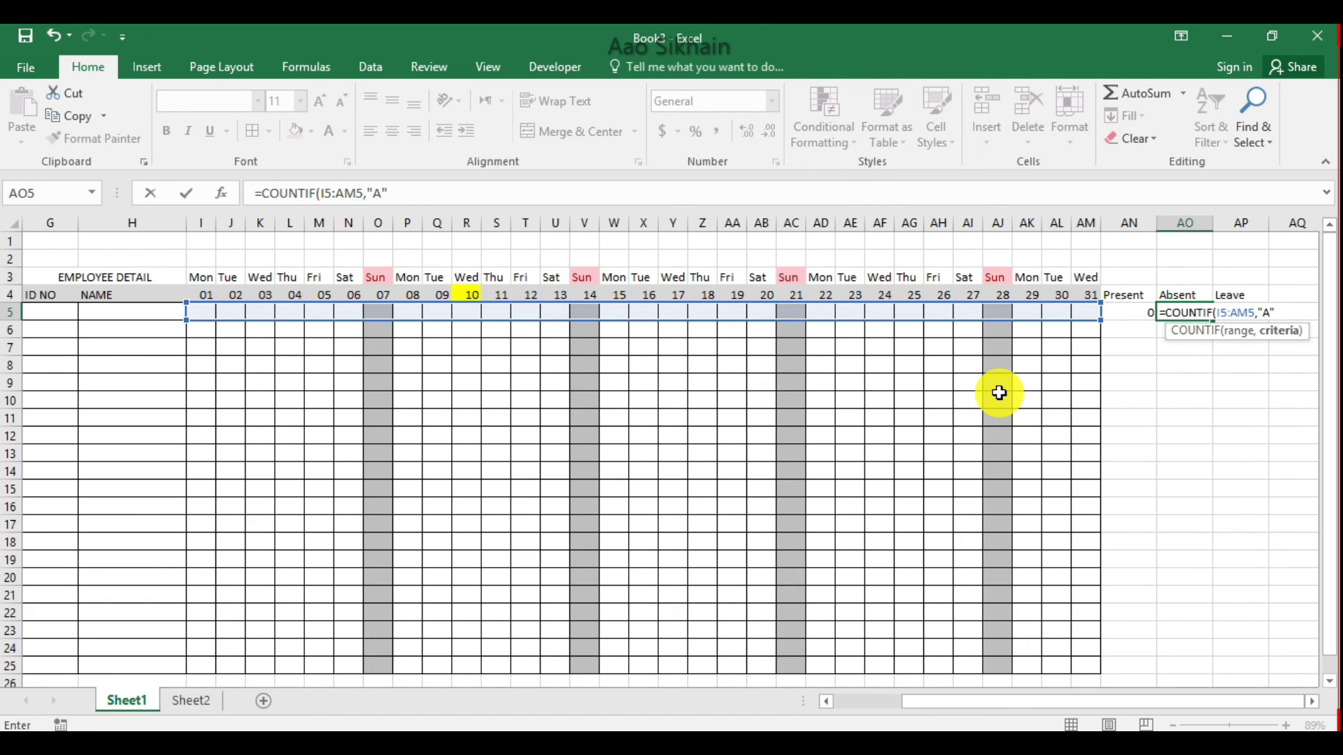
{"action": "type", "text": "\")"}
{"action": "key", "text": "Return"}
Enter the formula =COUNTIF(I5:AM5,"L") in AP5 to count the first employee's leave days
{"action": "left_click", "coordinate": [1240, 313]}
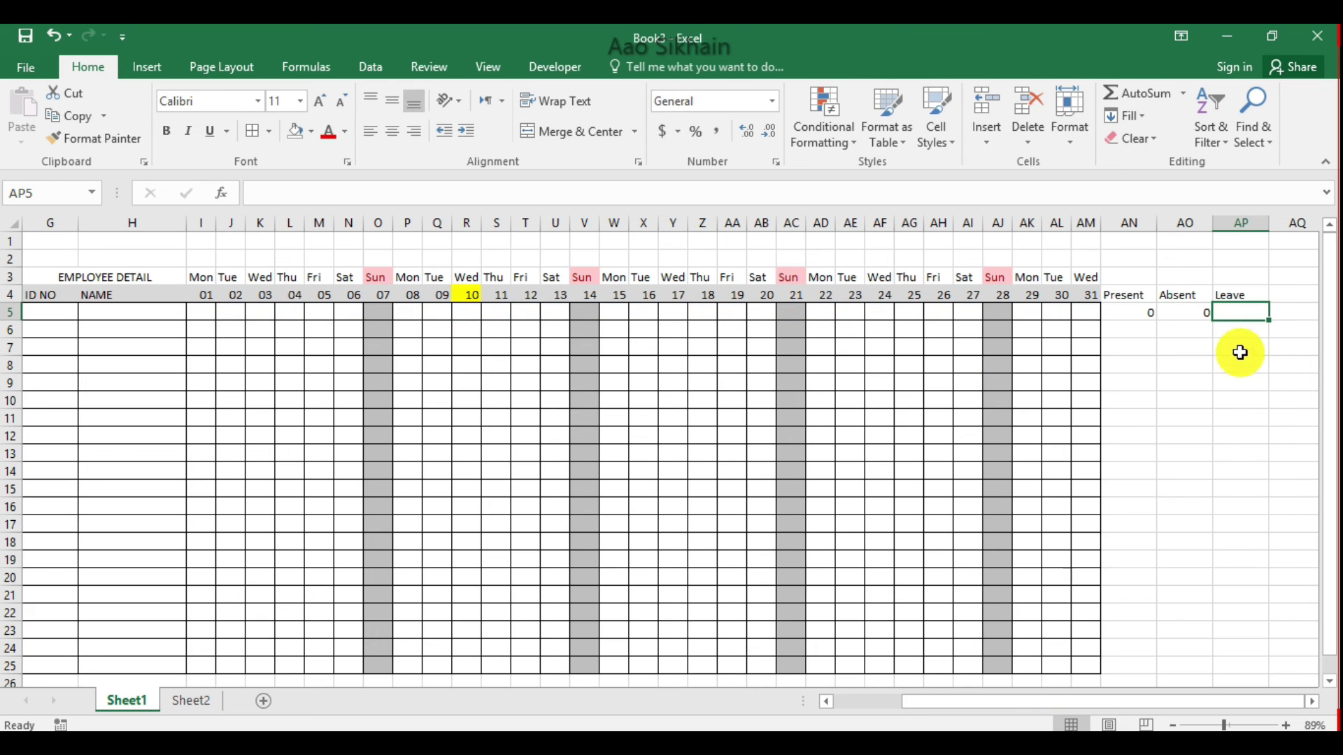
{"action": "type", "text": "=countif"}
{"action": "key", "text": "Tab"}
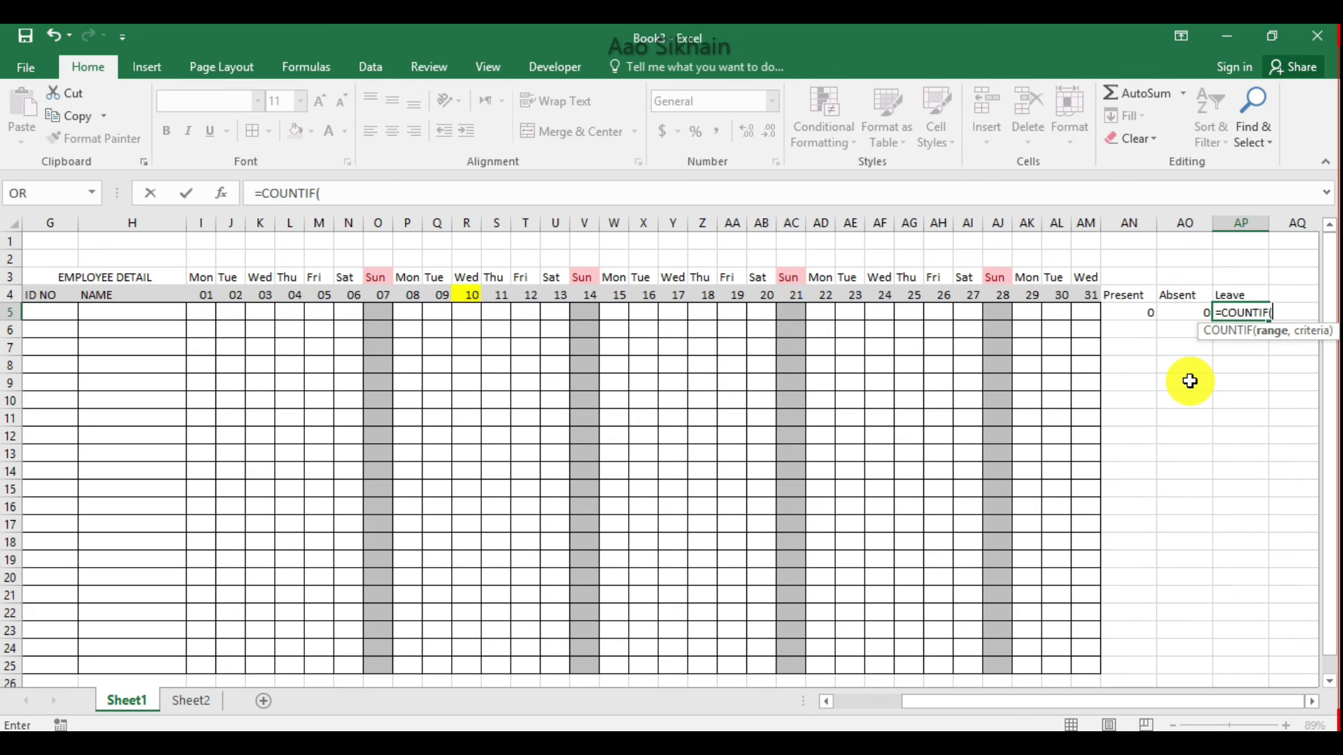
{"action": "left_click_drag", "start_coordinate": [201, 312], "coordinate": [1083, 311]}
{"action": "type", "text": ",\"L"}
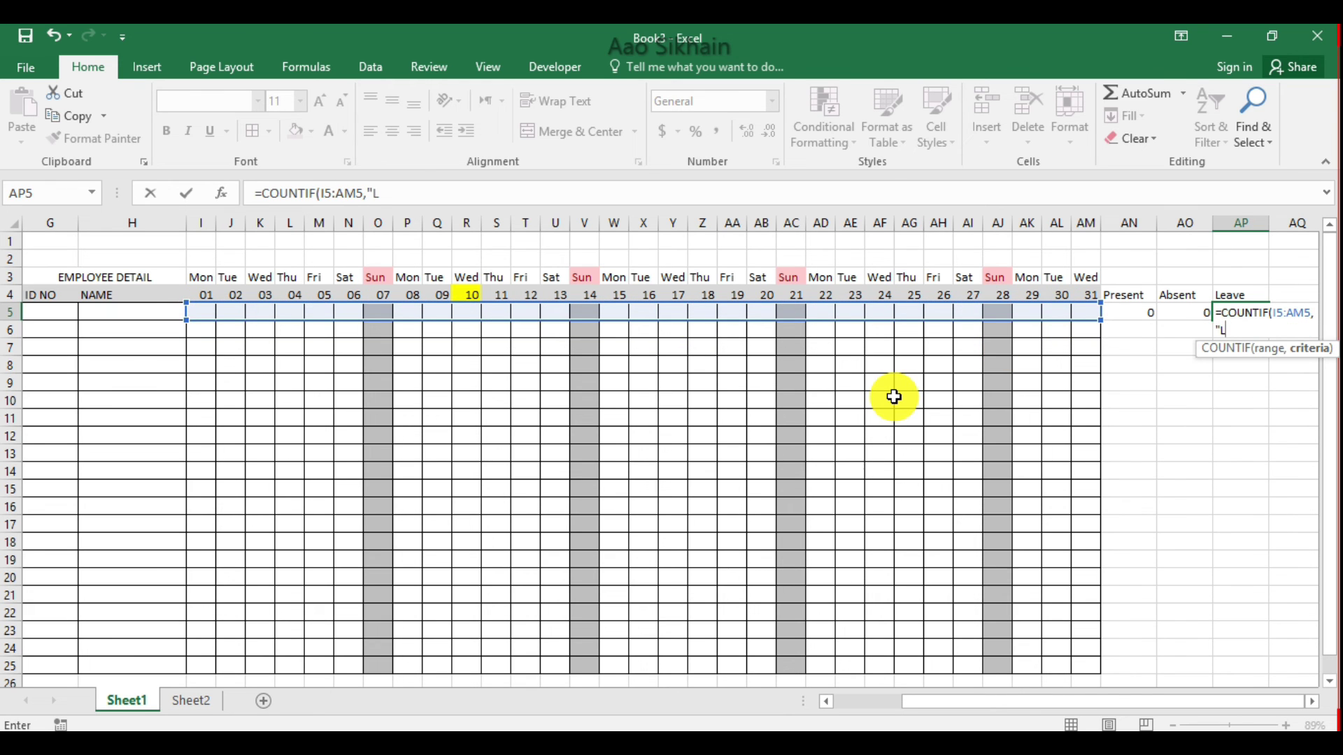
{"action": "type", "text": "\")"}
{"action": "key", "text": "Return"}
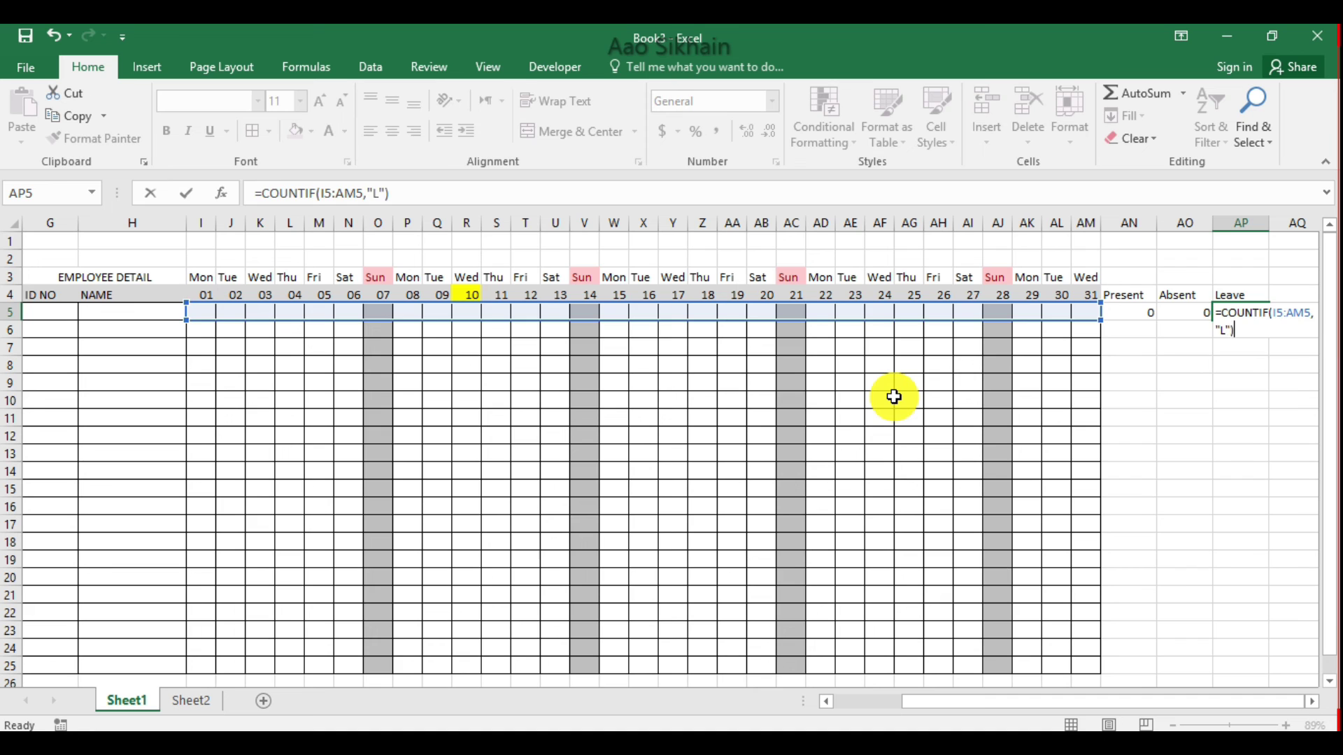
Fill the Present, Absent and Leave formulas in AN5, AO5 and AP5 down to row 25
{"action": "left_click", "coordinate": [1136, 314]}
{"action": "left_click_drag", "start_coordinate": [1155, 320], "coordinate": [1141, 673]}
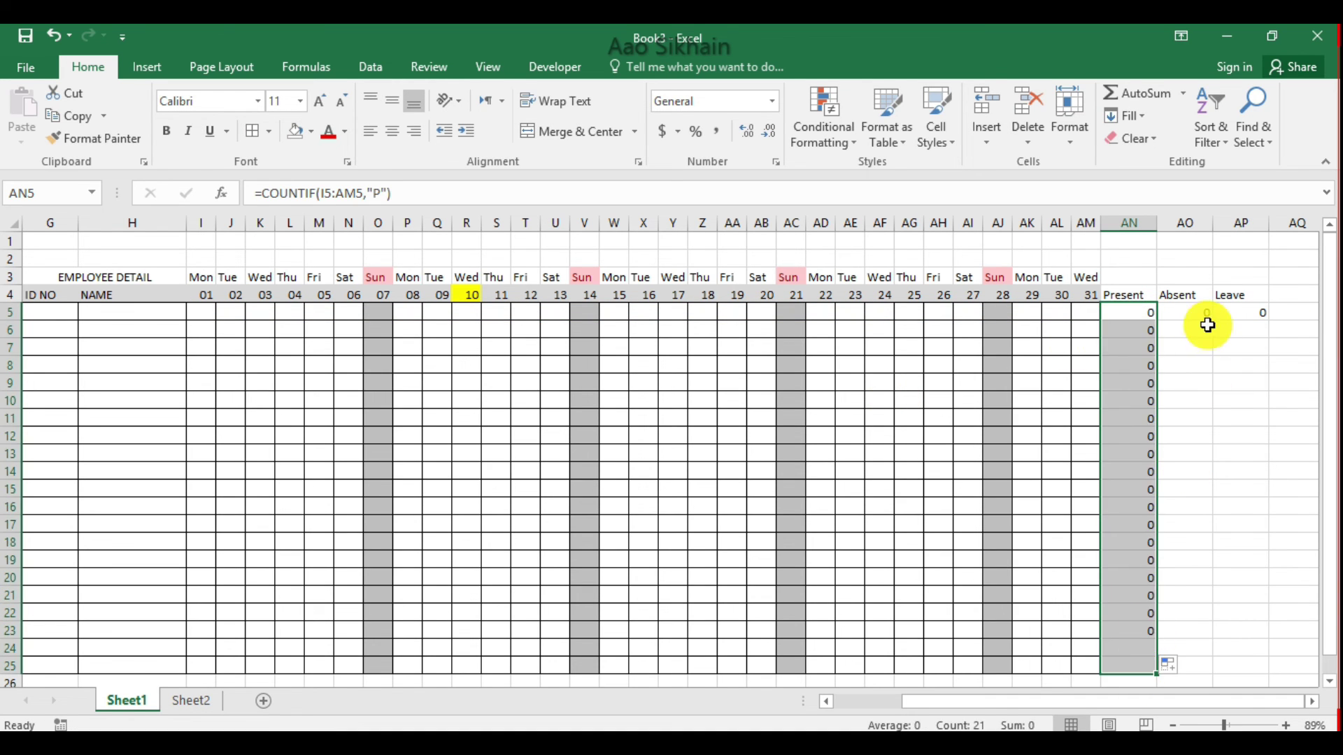
{"action": "left_click", "coordinate": [1200, 313]}
{"action": "left_click_drag", "start_coordinate": [1211, 320], "coordinate": [1185, 670]}
{"action": "left_click", "coordinate": [1262, 322]}
{"action": "left_click_drag", "start_coordinate": [1262, 322], "coordinate": [1250, 682]}
Centre the attendance counts in AN5:AP25
{"action": "left_click_drag", "start_coordinate": [1121, 311], "coordinate": [1247, 668]}
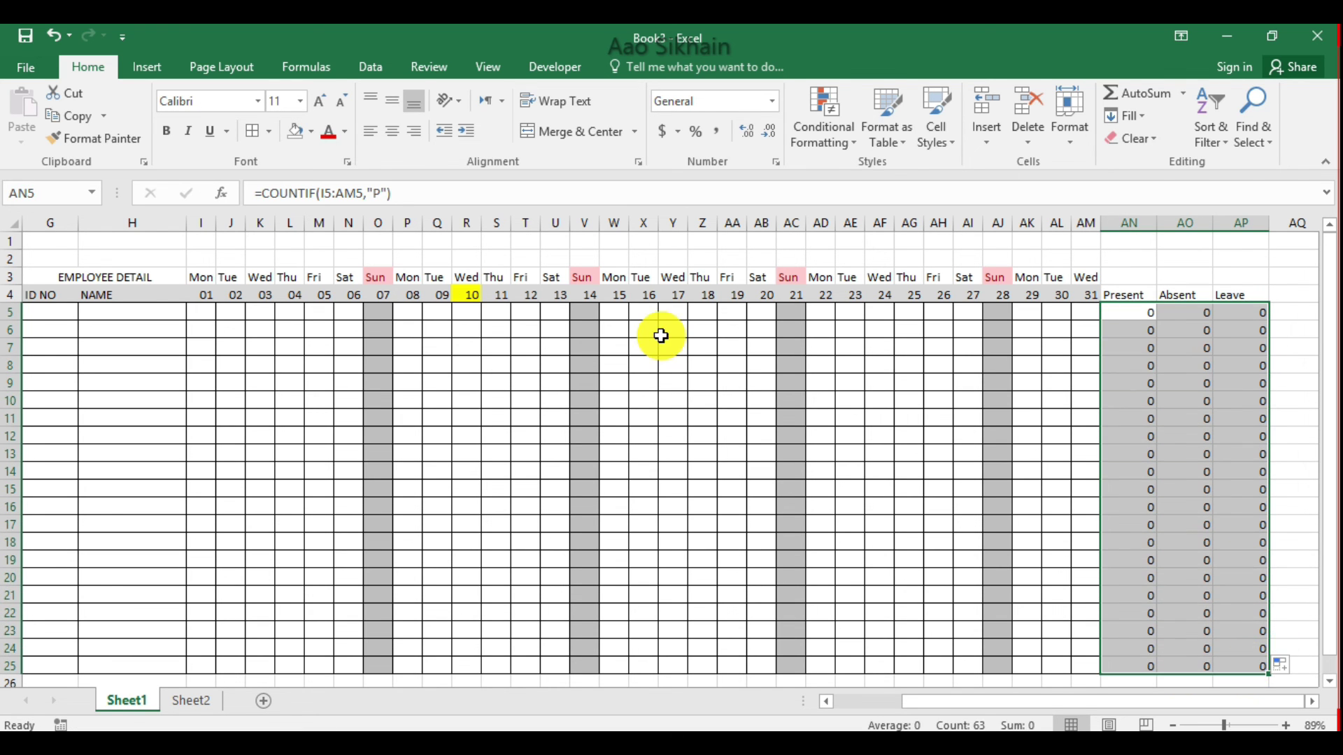
{"action": "left_click", "coordinate": [394, 125]}
{"action": "left_click", "coordinate": [561, 438]}
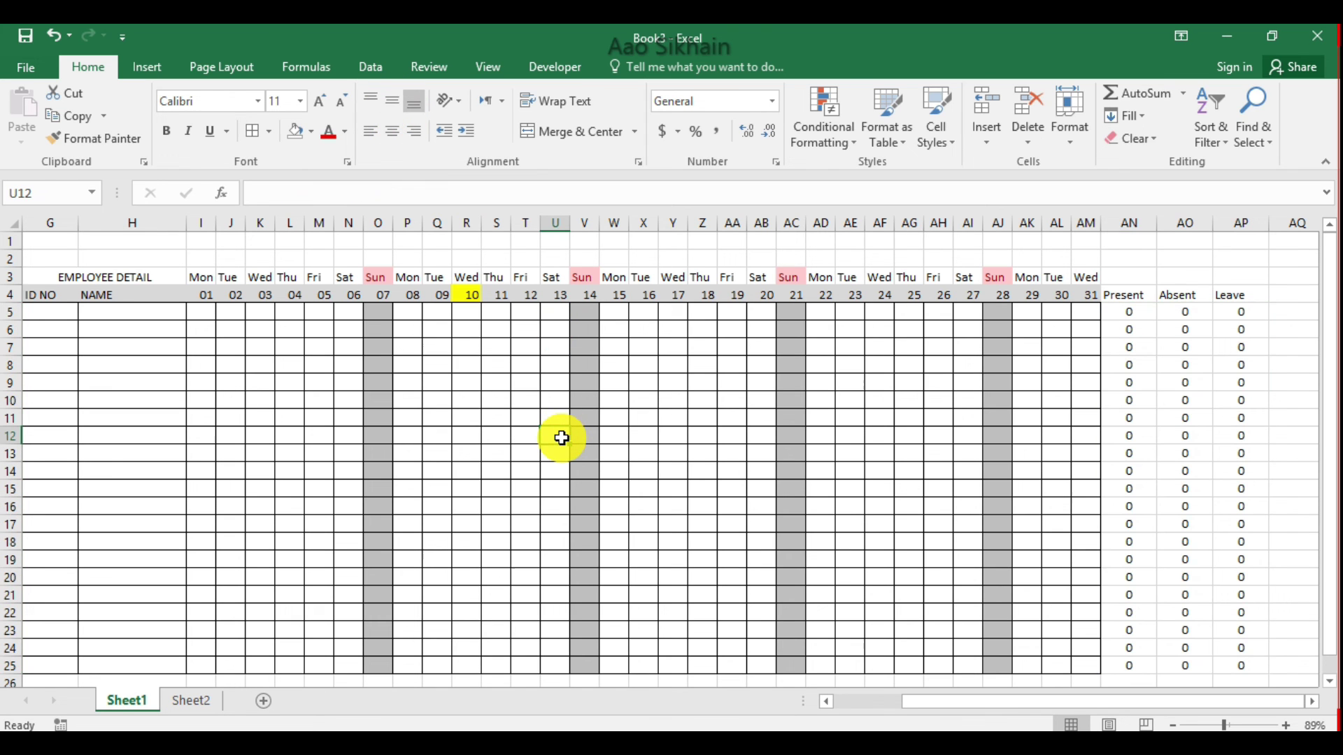
{"action": "left_click", "coordinate": [380, 313]}
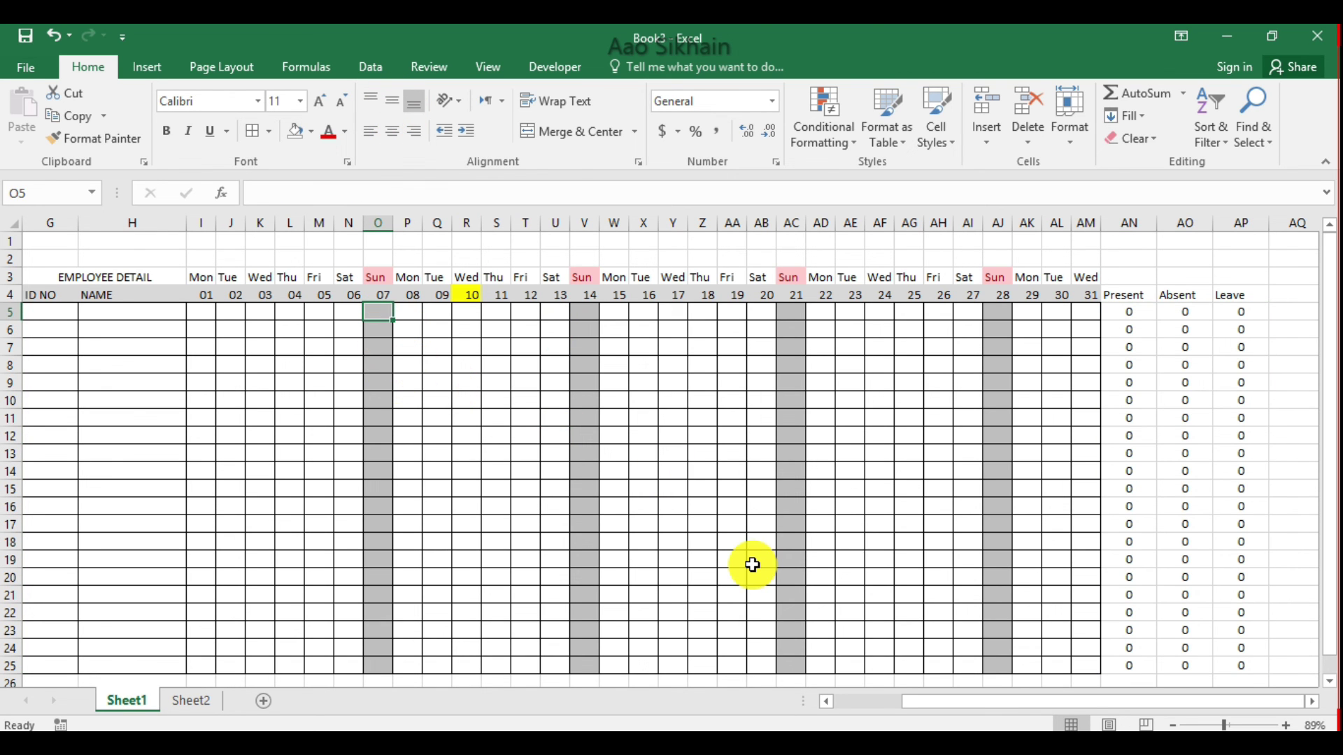
{"action": "left_click", "coordinate": [585, 329]}
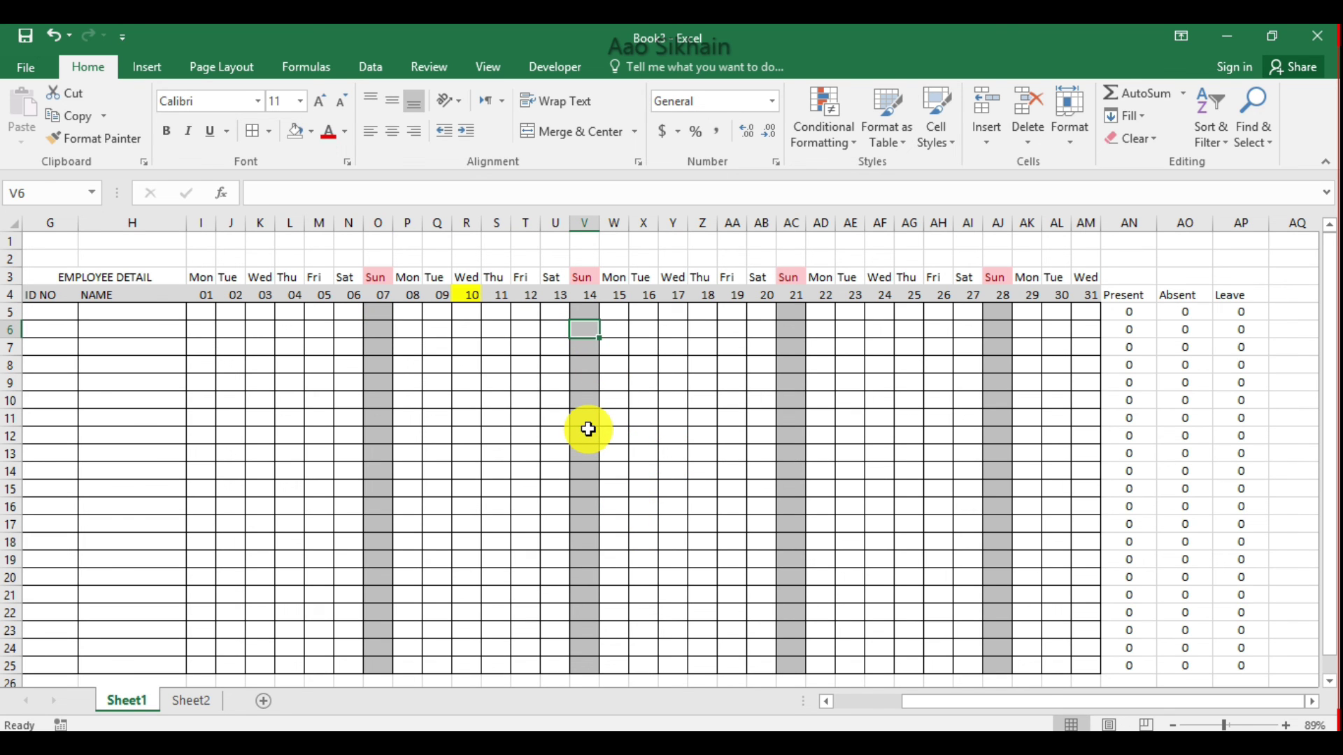
{"action": "scroll", "coordinate": [770, 420], "scroll_direction": "left", "scroll_amount": 3}
{"action": "left_click", "coordinate": [731, 451]}
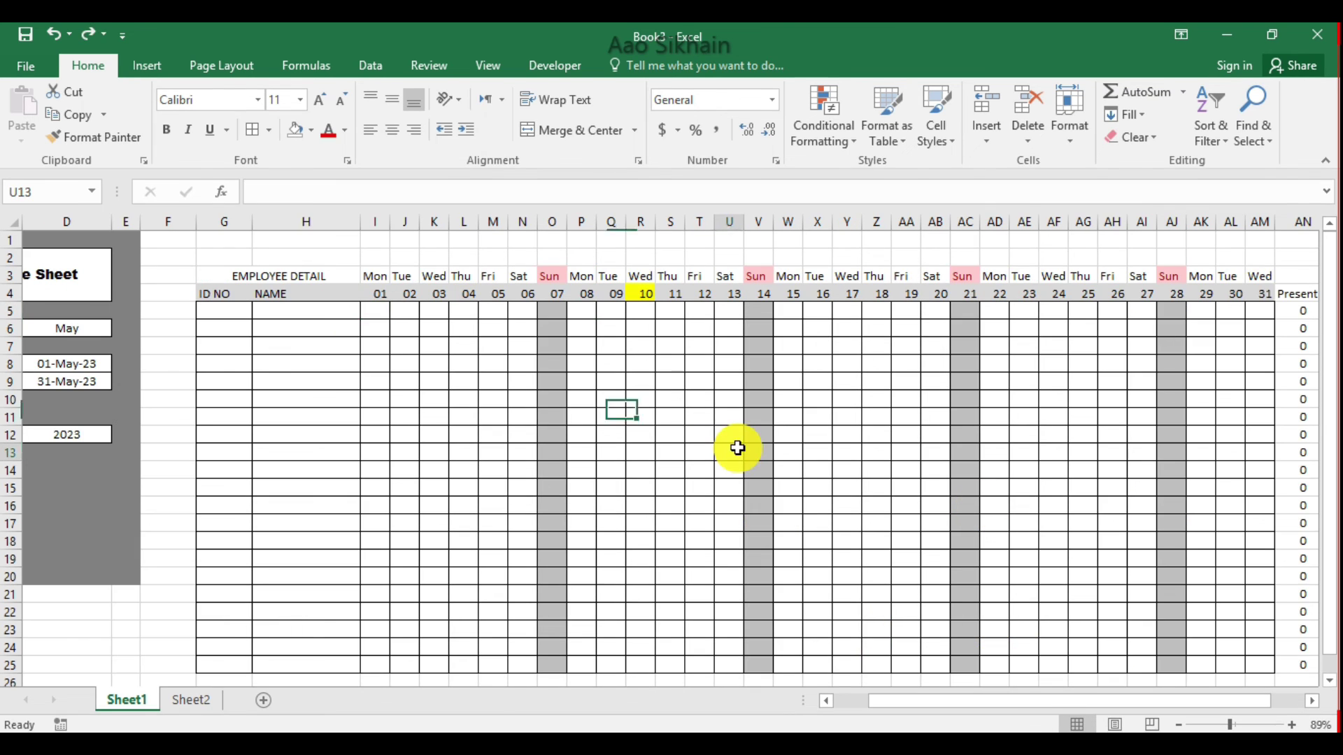
Give cell I5 a custom data validation rule with the formula =I$3<>"Sun"
{"action": "left_click", "coordinate": [376, 311]}
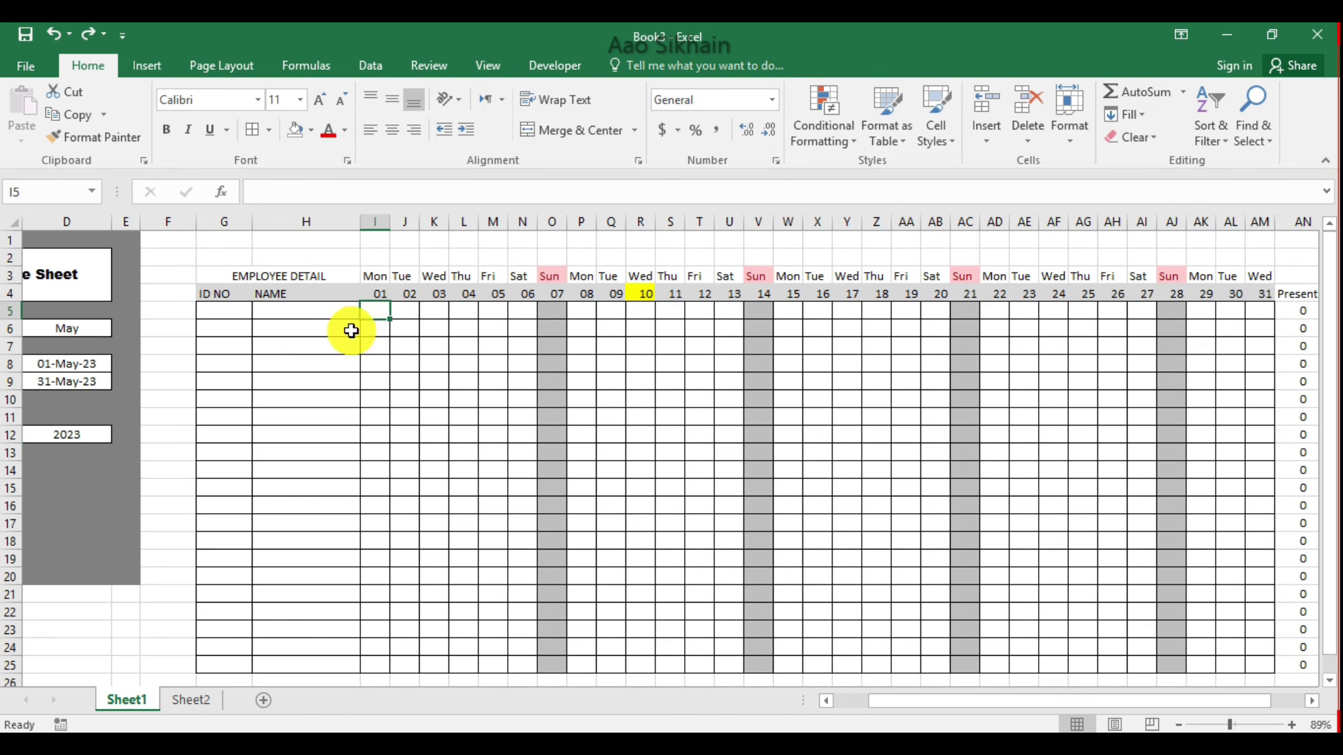
{"action": "left_click", "coordinate": [381, 61]}
{"action": "left_click", "coordinate": [842, 143]}
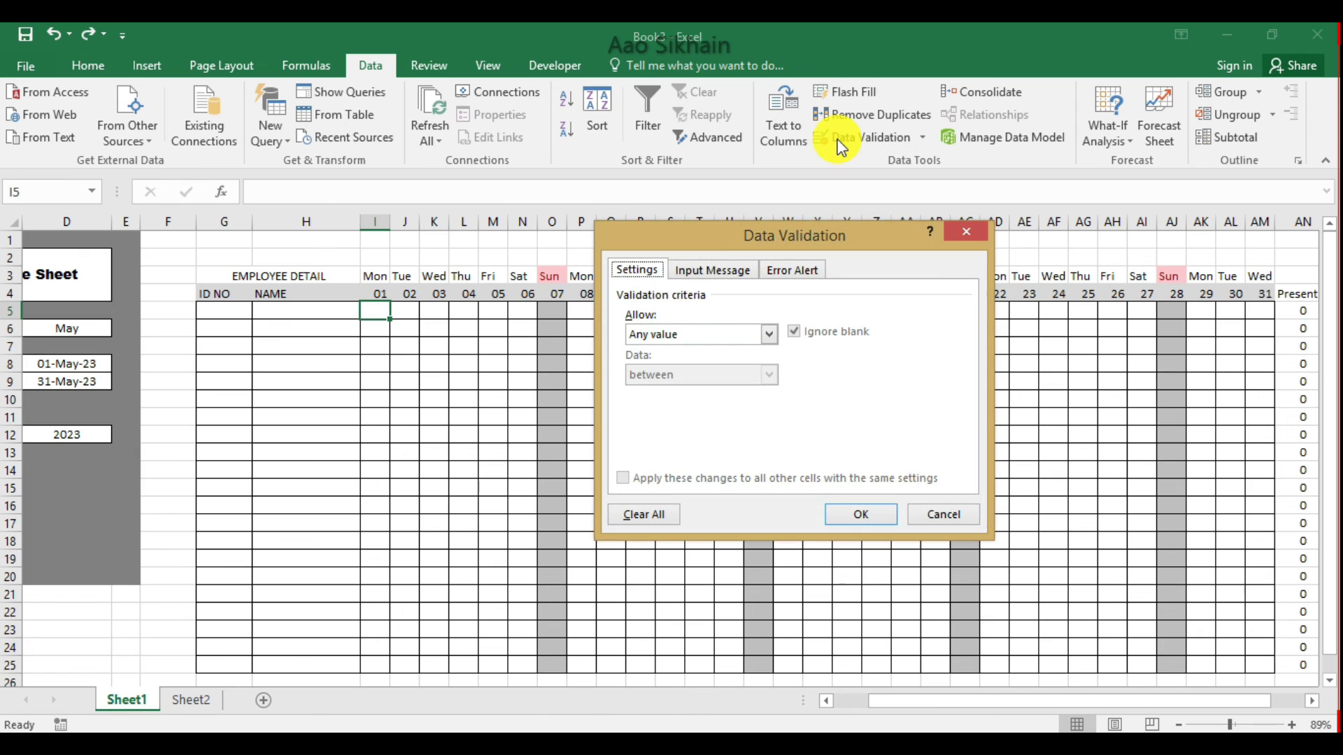
{"action": "left_click", "coordinate": [769, 334]}
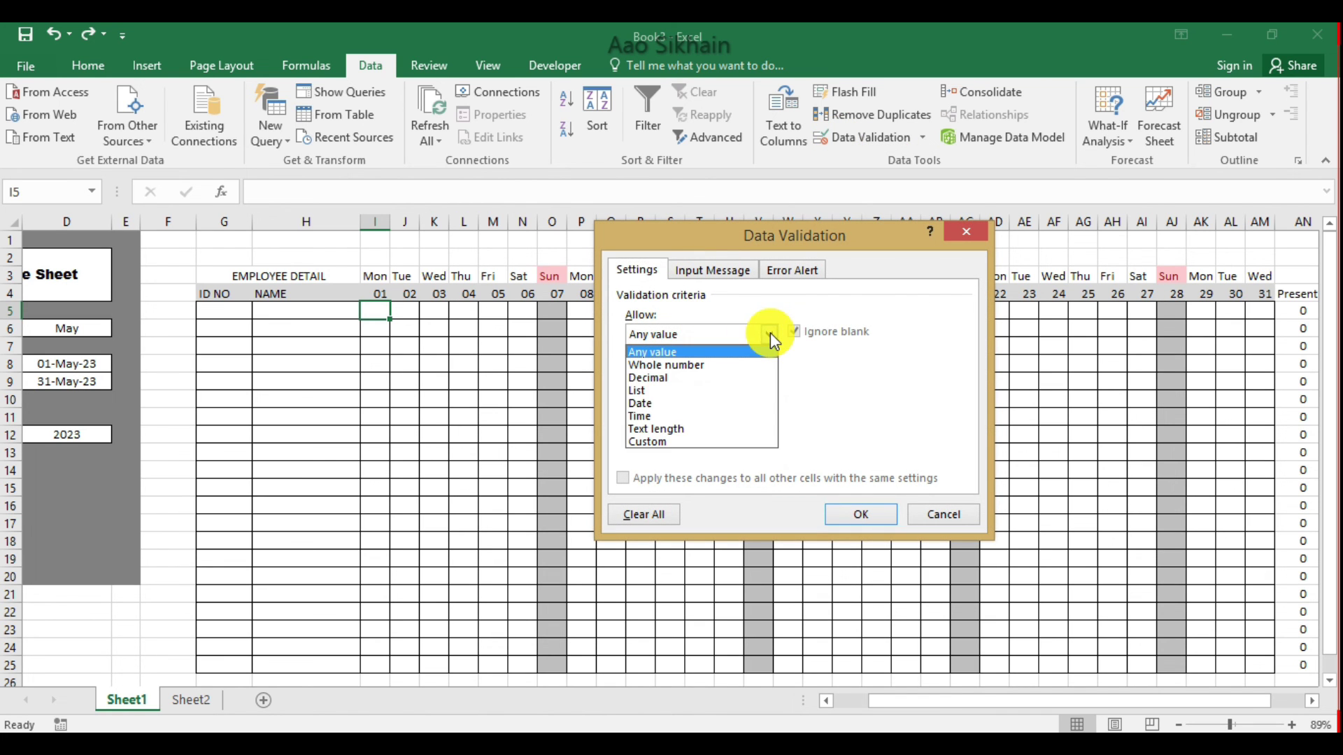
{"action": "left_click", "coordinate": [693, 443]}
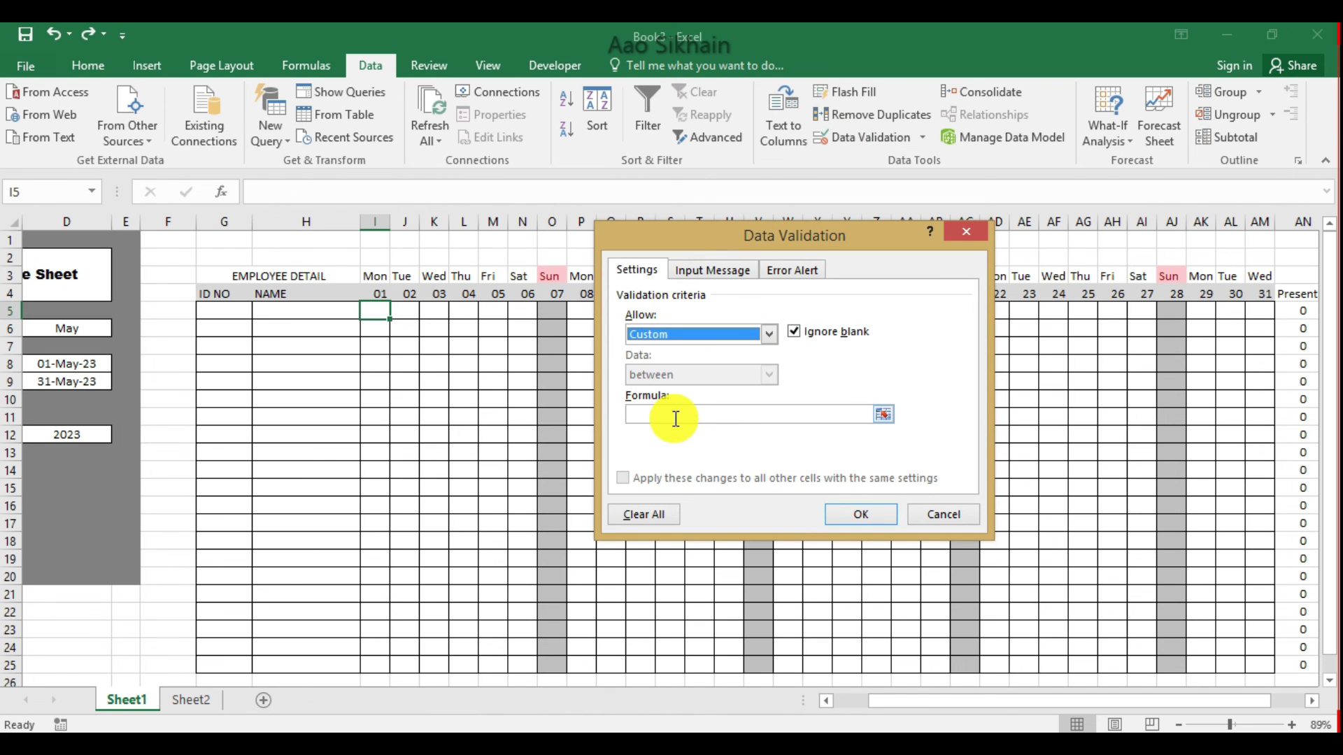
{"action": "type", "text": "="}
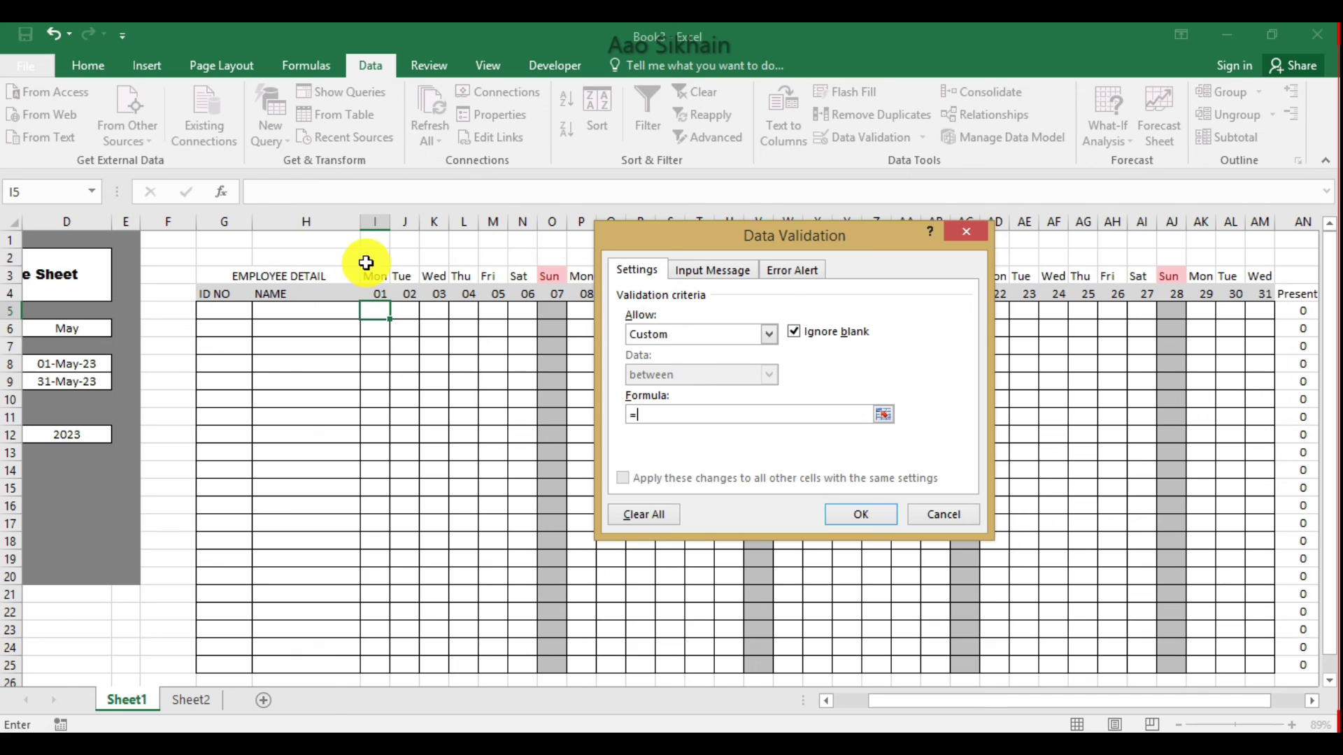
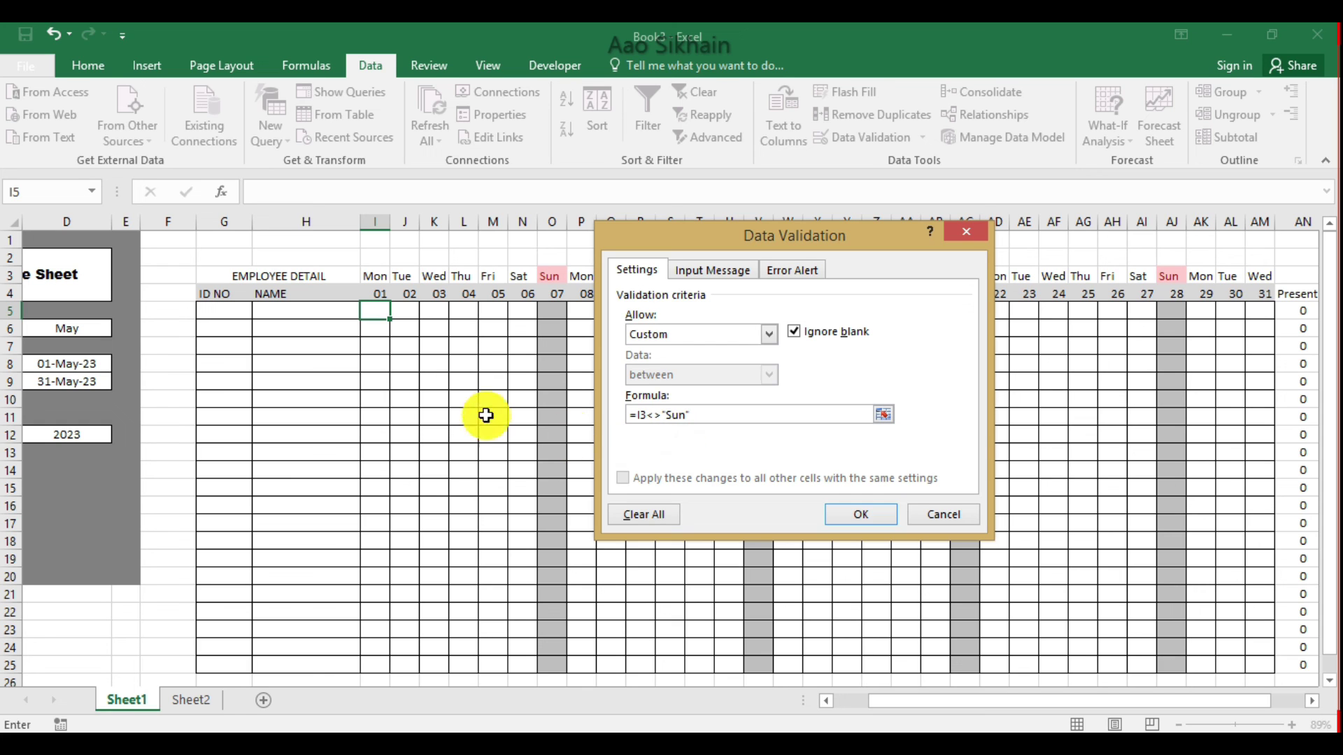
{"action": "left_click", "coordinate": [640, 415]}
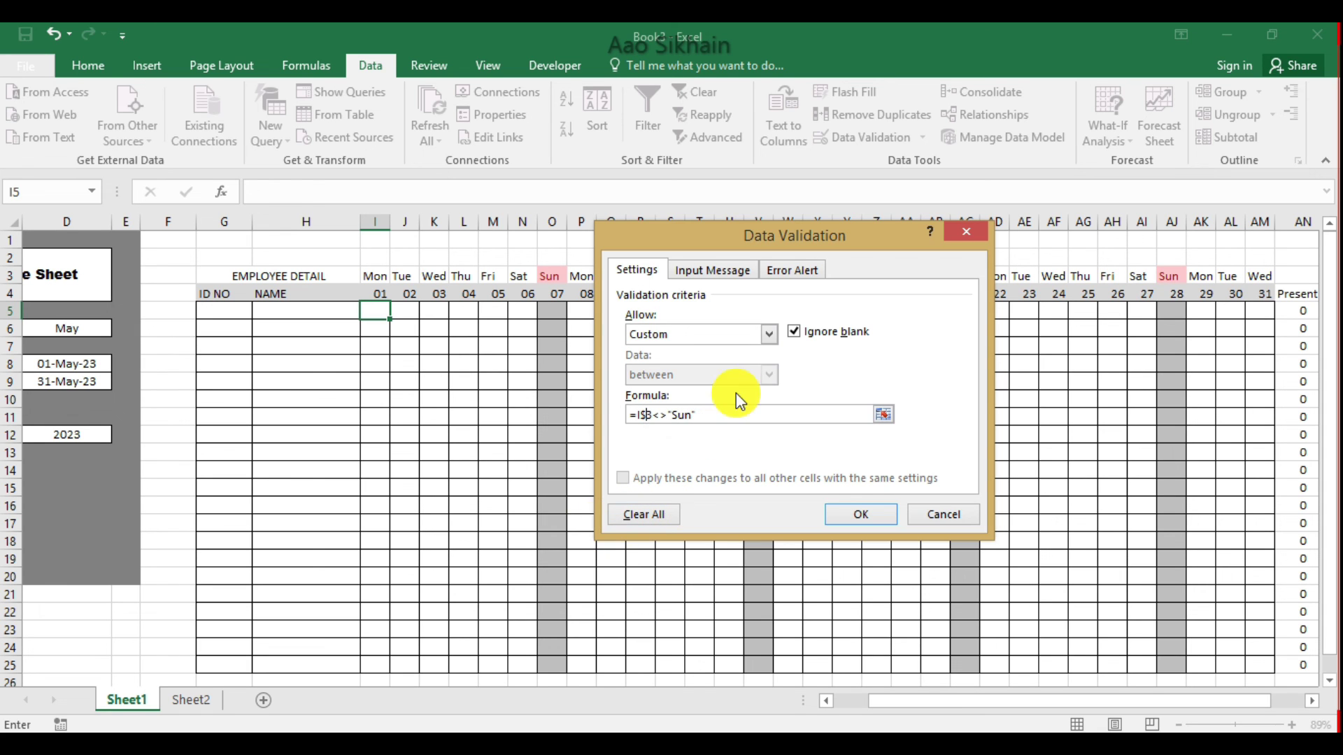
Add a Stop error alert titled Invalid with the message "Sunday off" and fill I5's validation across I5:AM25
{"action": "left_click", "coordinate": [807, 269]}
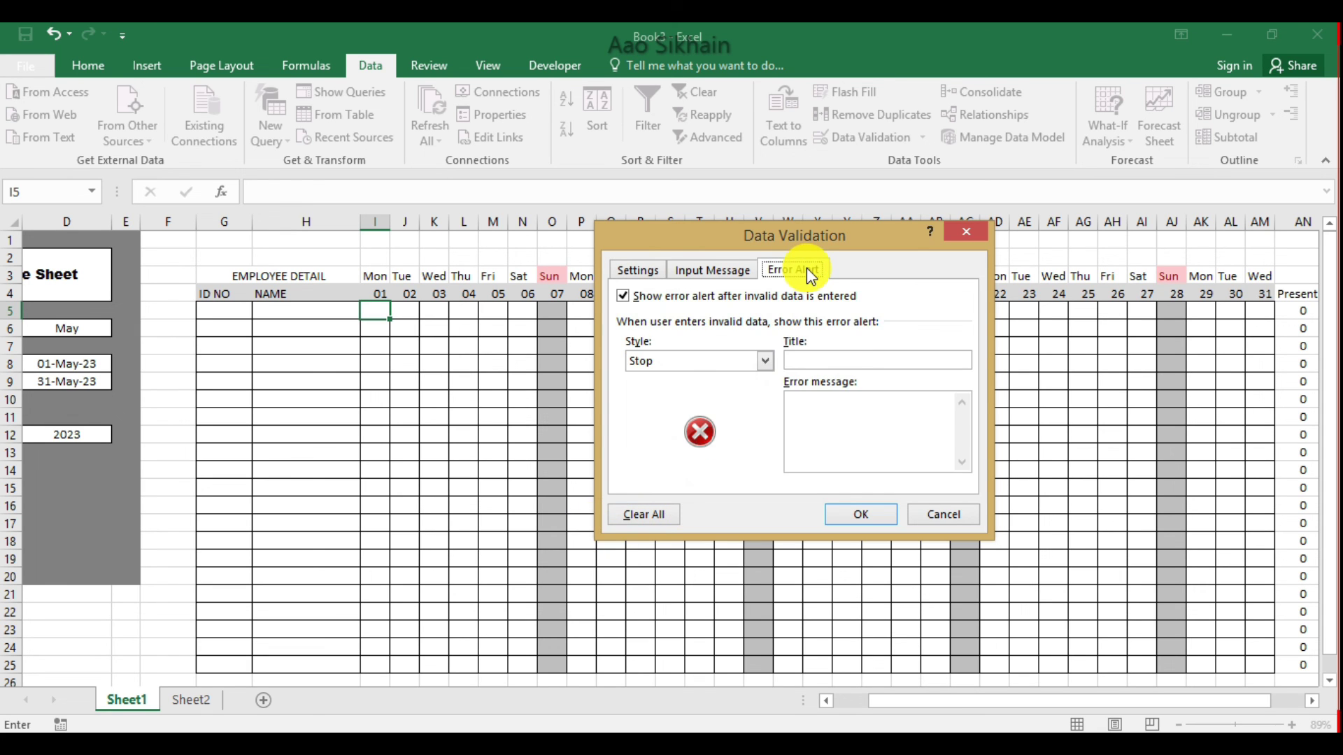
{"action": "left_click", "coordinate": [838, 362]}
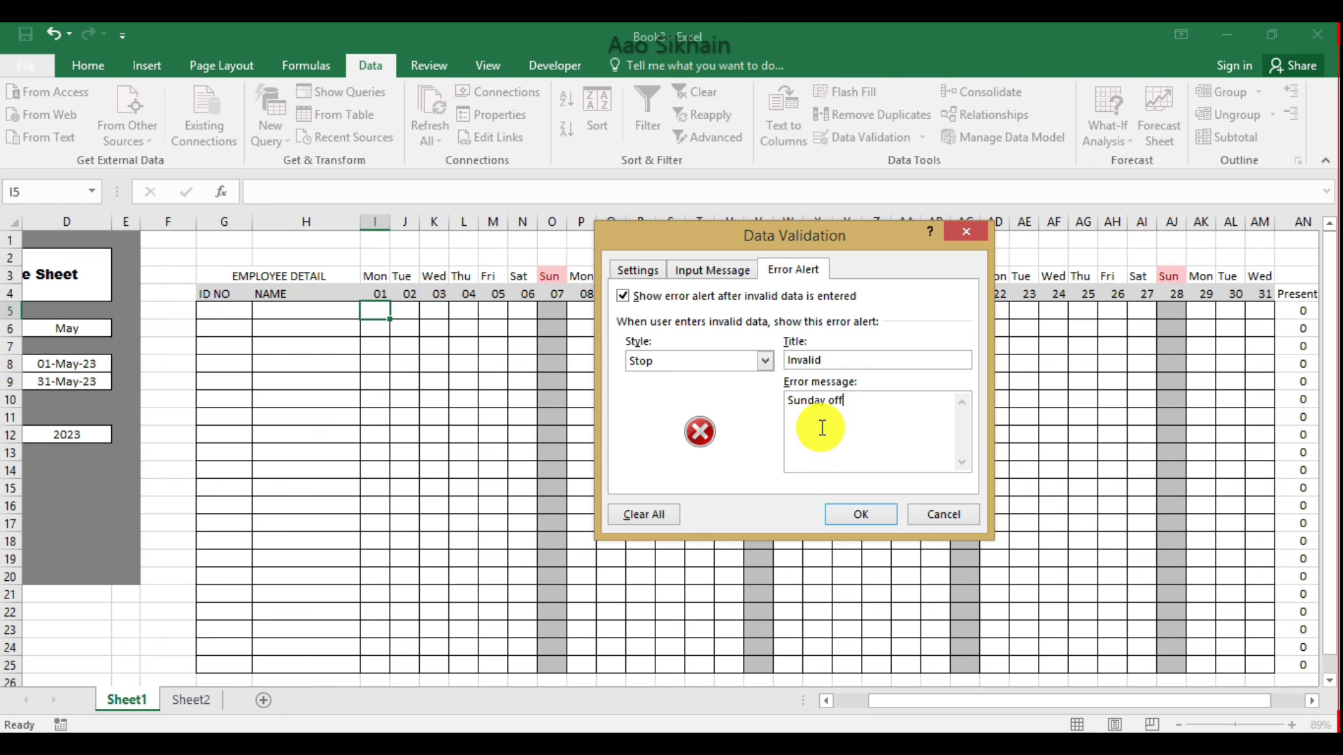
{"action": "left_click", "coordinate": [875, 514]}
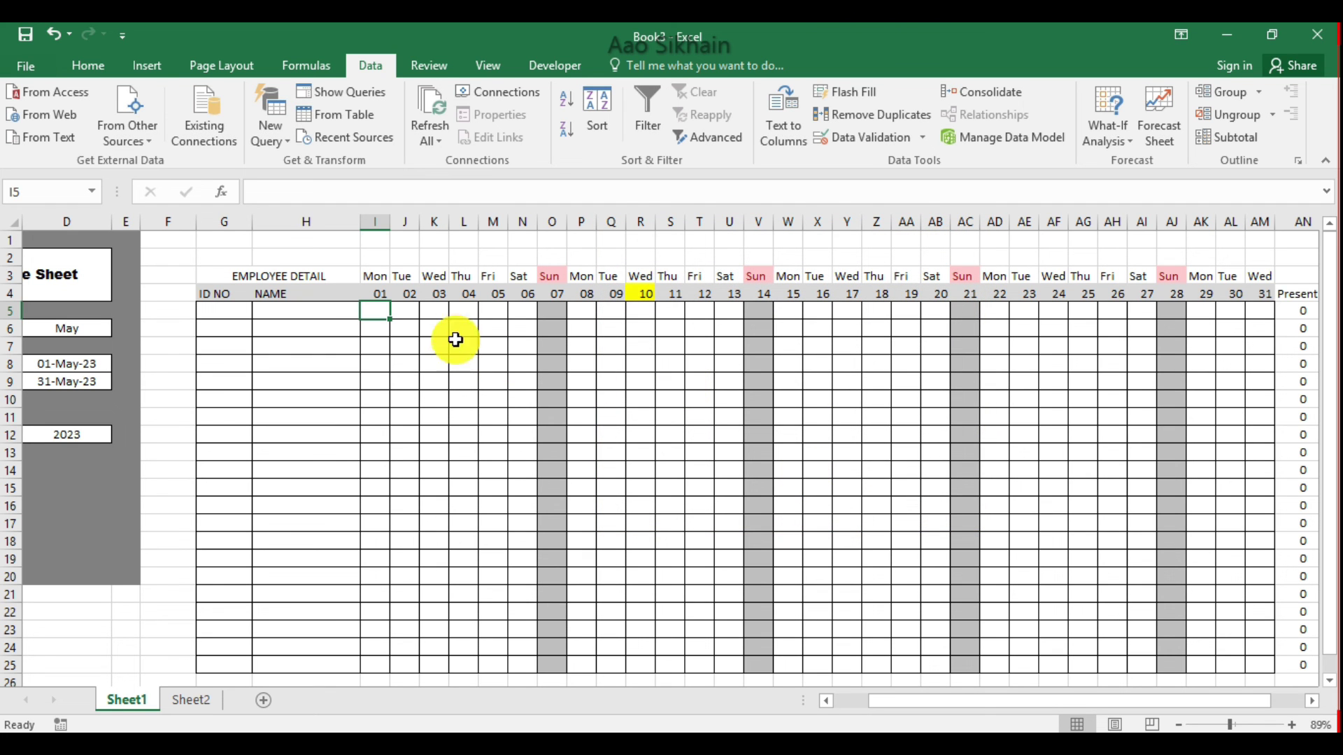
{"action": "mouse_move", "coordinate": [392, 323]}
{"action": "left_mouse_down"}
{"action": "mouse_move", "coordinate": [986, 365]}
{"action": "mouse_move", "coordinate": [1282, 319]}
{"action": "mouse_move", "coordinate": [1256, 657]}
{"action": "left_mouse_up"}
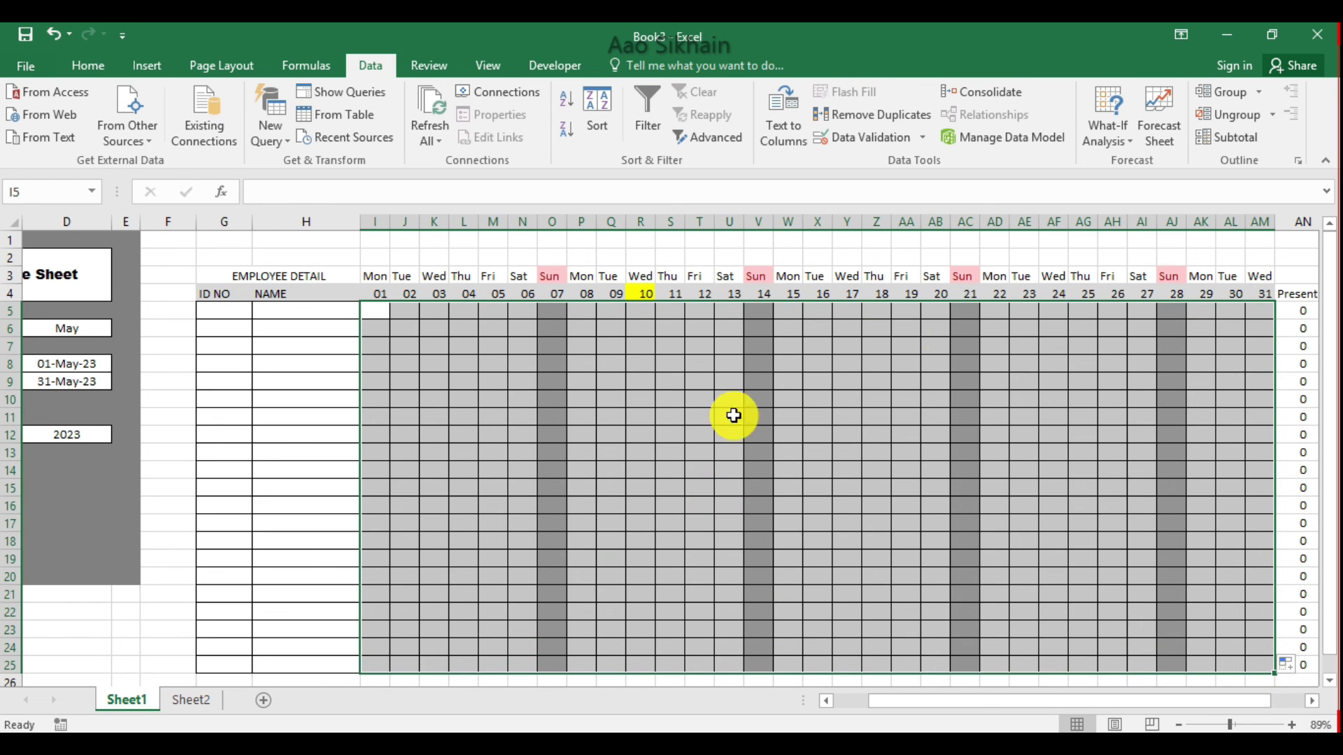
{"action": "left_click", "coordinate": [777, 470]}
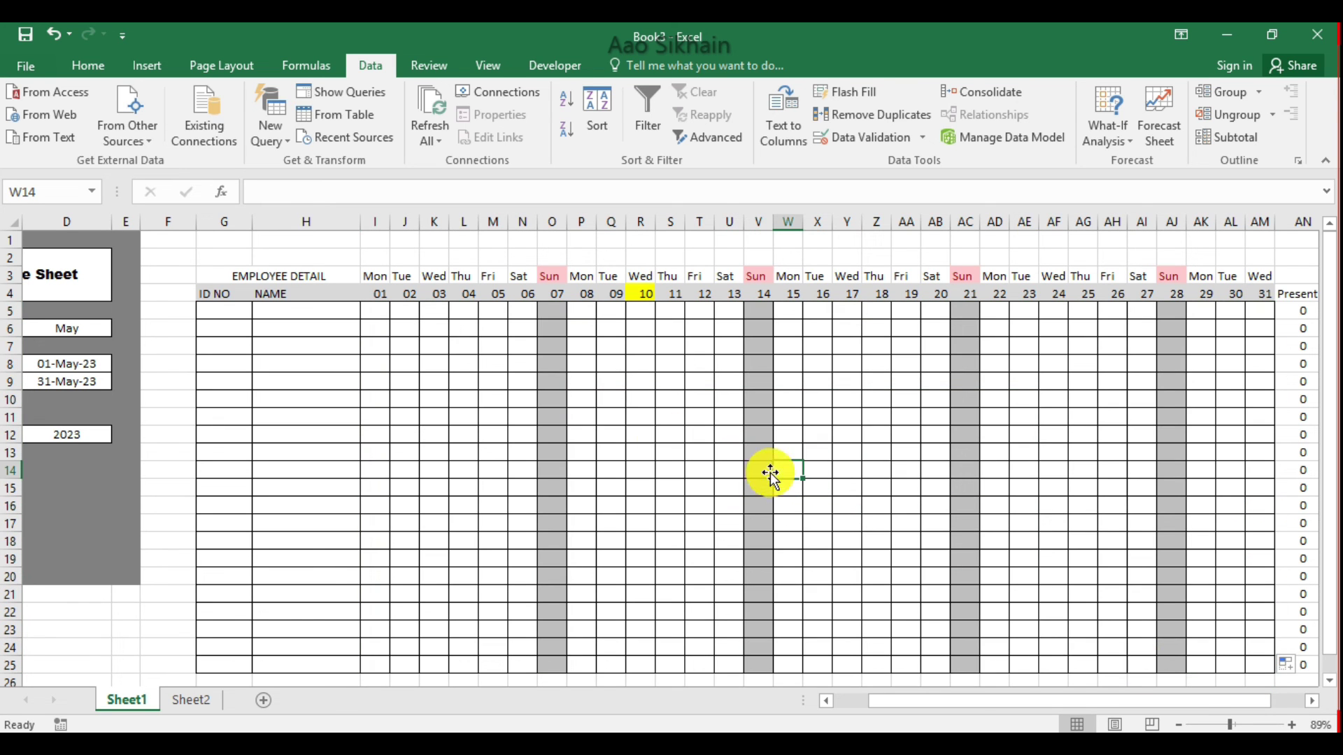
Test the Sunday validation by trying to enter p in O5, then cancel the entry
{"action": "left_click", "coordinate": [557, 312]}
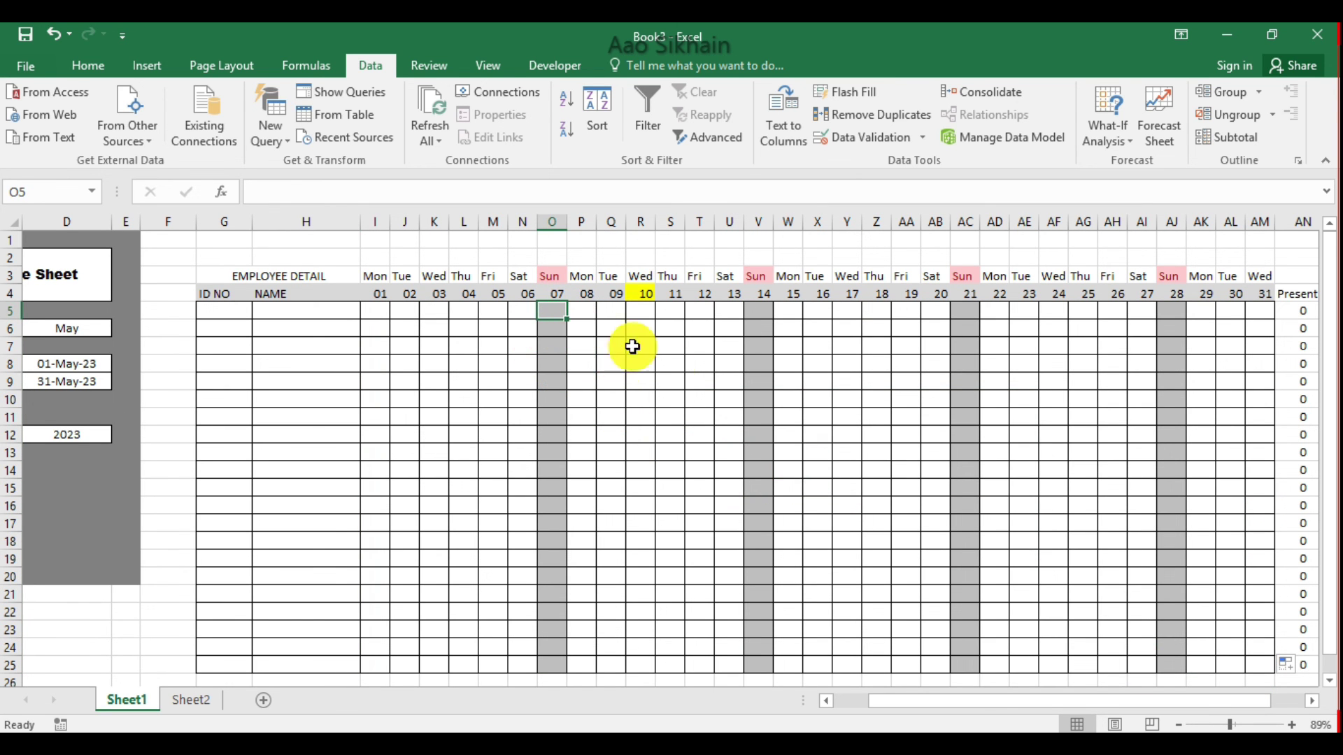
{"action": "type", "text": "p"}
{"action": "key", "text": "Return"}
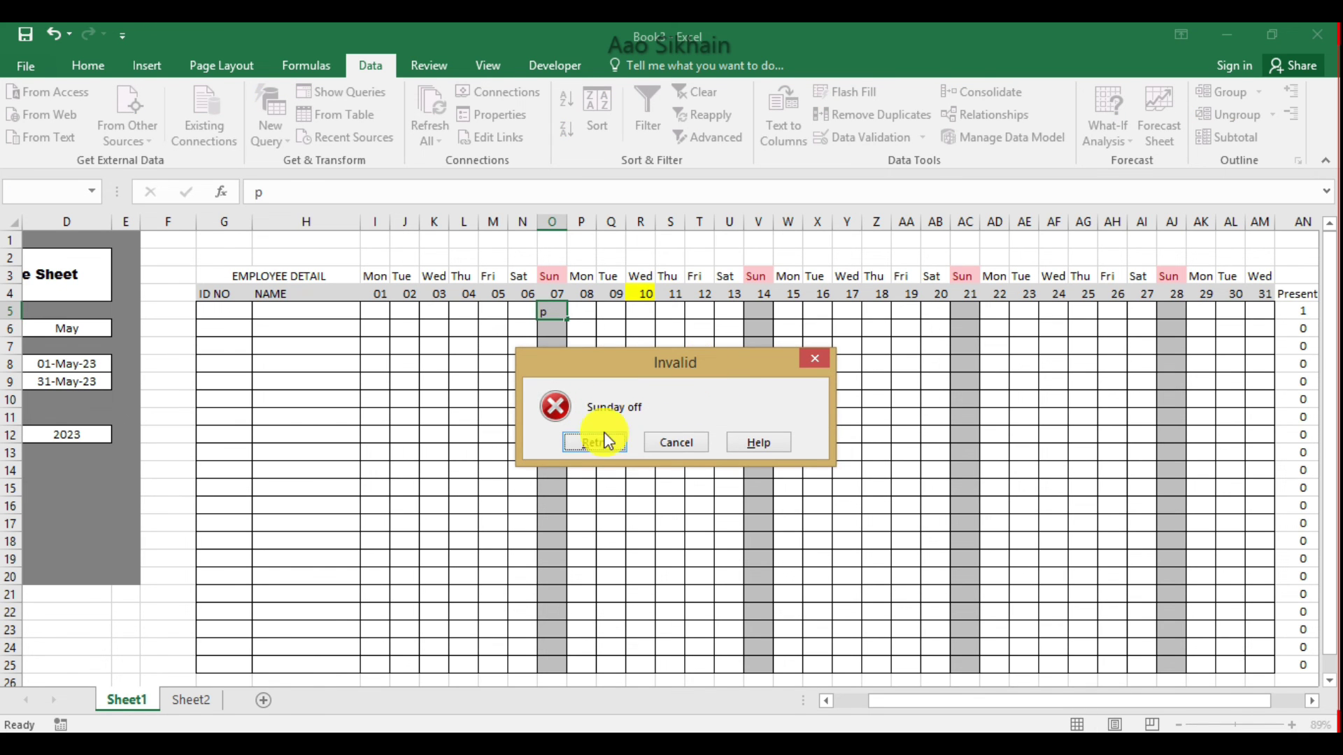
{"action": "left_click", "coordinate": [661, 445]}
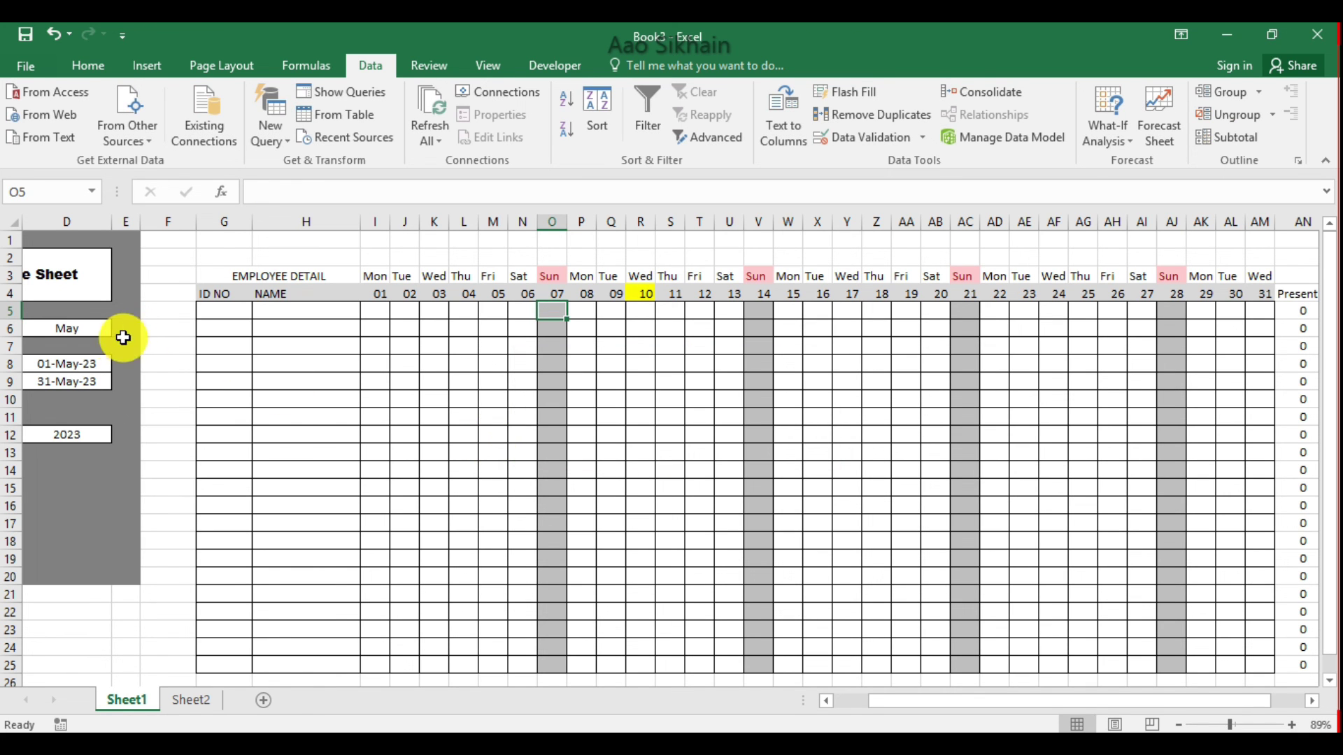
Enter p in I5 to mark the first employee present on day 01
{"action": "left_click", "coordinate": [100, 333]}
{"action": "left_click", "coordinate": [381, 311]}
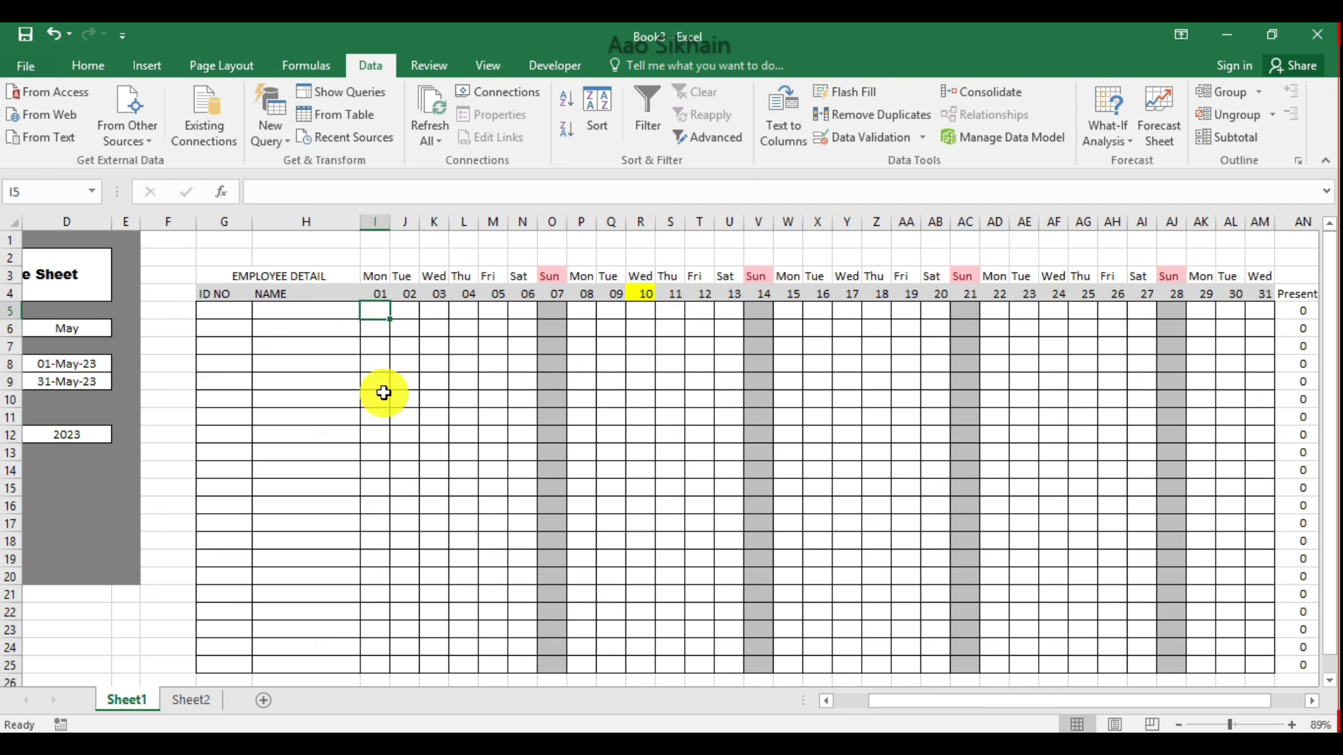
{"action": "type", "text": "p"}
{"action": "key", "text": "Return"}
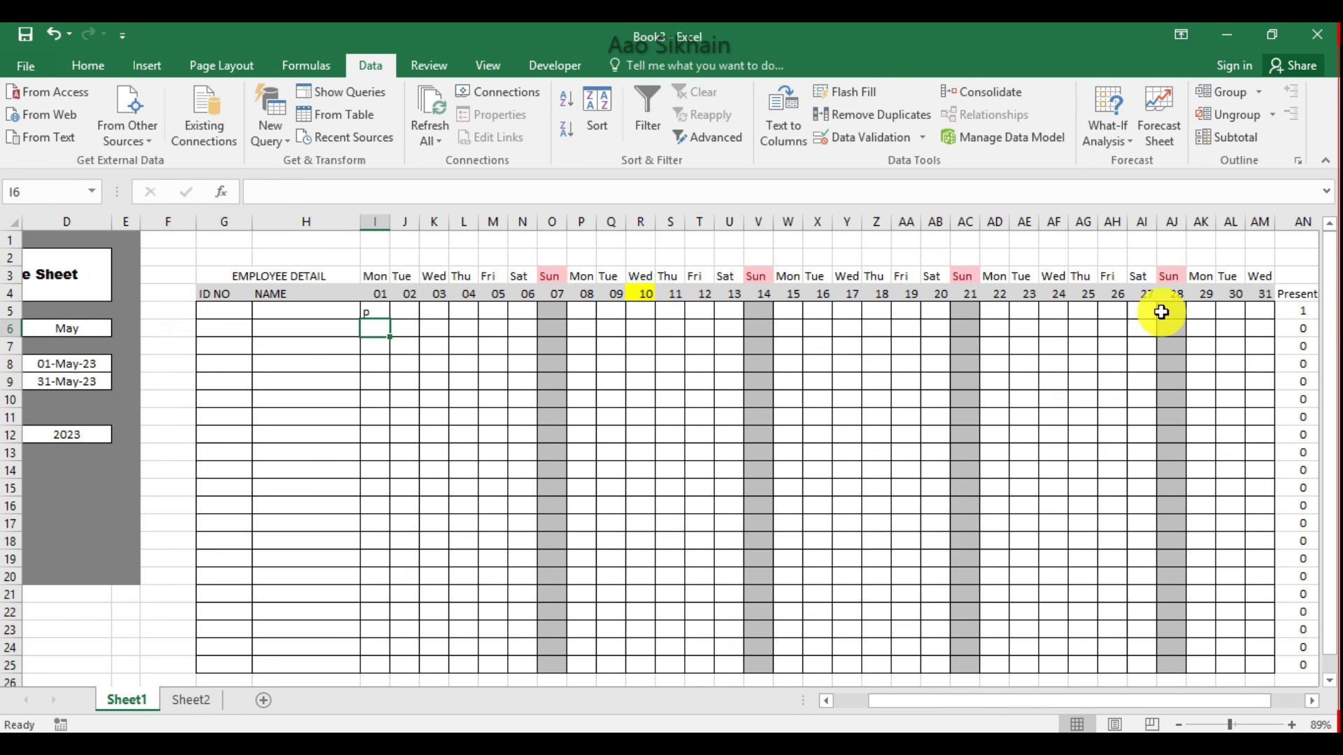
Check the first employee's Present count at the end of the row and return to the month selector in row 6
{"action": "key", "text": "Right"}
{"action": "key", "text": "Right"}
{"action": "key", "text": "Right"}
{"action": "key", "text": "Right"}
{"action": "key", "text": "Right"}
{"action": "key", "text": "Right"}
{"action": "key", "text": "Right"}
{"action": "key", "text": "Right"}
{"action": "key", "text": "Right"}
{"action": "key", "text": "Right"}
{"action": "key", "text": "Right"}
{"action": "key", "text": "Right"}
{"action": "key", "text": "Right"}
{"action": "key", "text": "Right"}
{"action": "key", "text": "Right"}
{"action": "key", "text": "Right"}
{"action": "key", "text": "Right"}
{"action": "key", "text": "Right"}
{"action": "key", "text": "Right"}
{"action": "key", "text": "Right"}
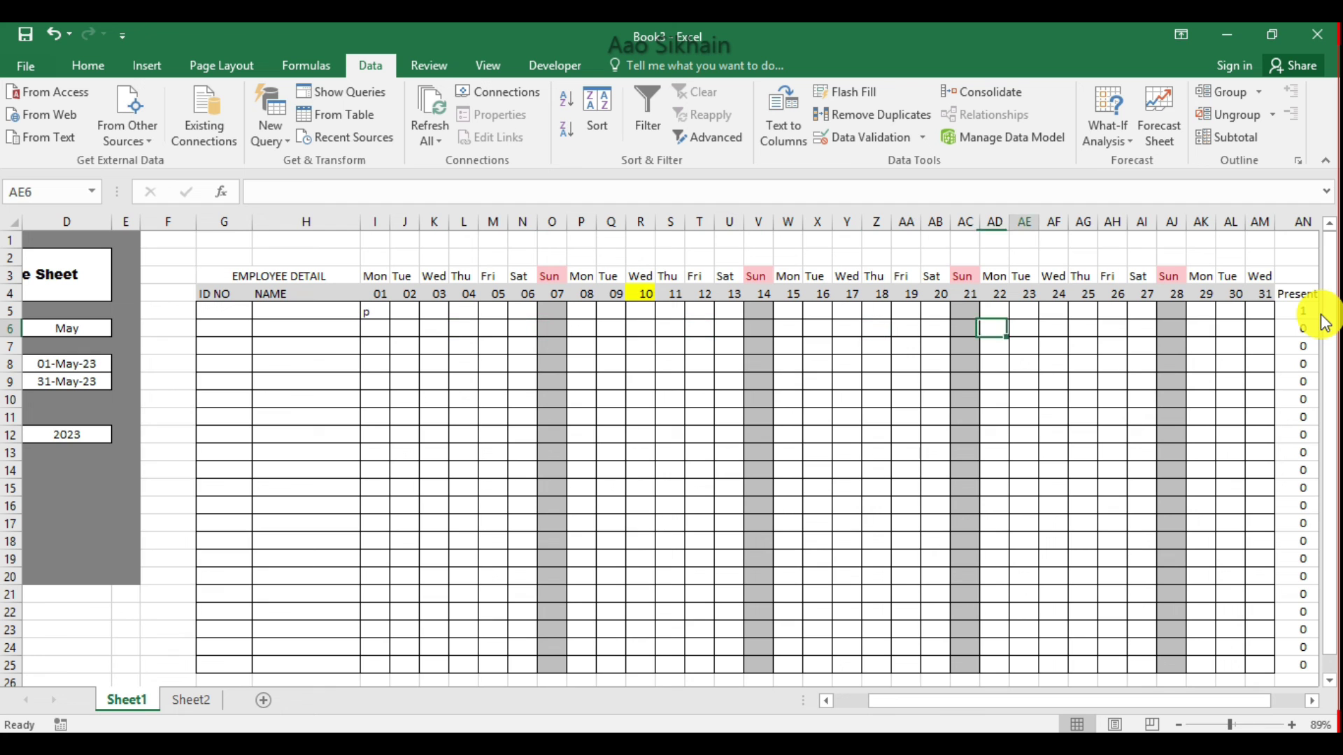
{"action": "key", "text": "Right"}
{"action": "key", "text": "Right"}
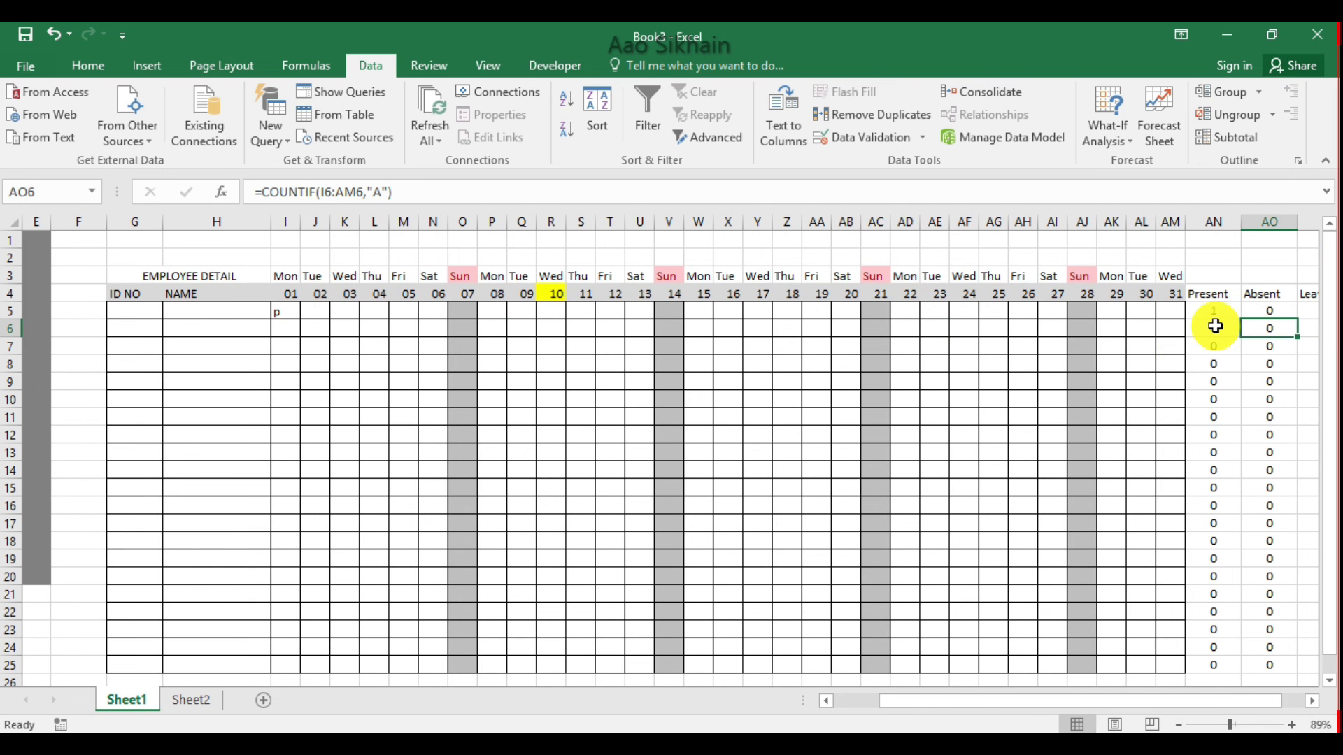
{"action": "key", "text": "ctrl+Left"}
{"action": "key", "text": "ctrl+Left"}
{"action": "key", "text": "ctrl+Left"}
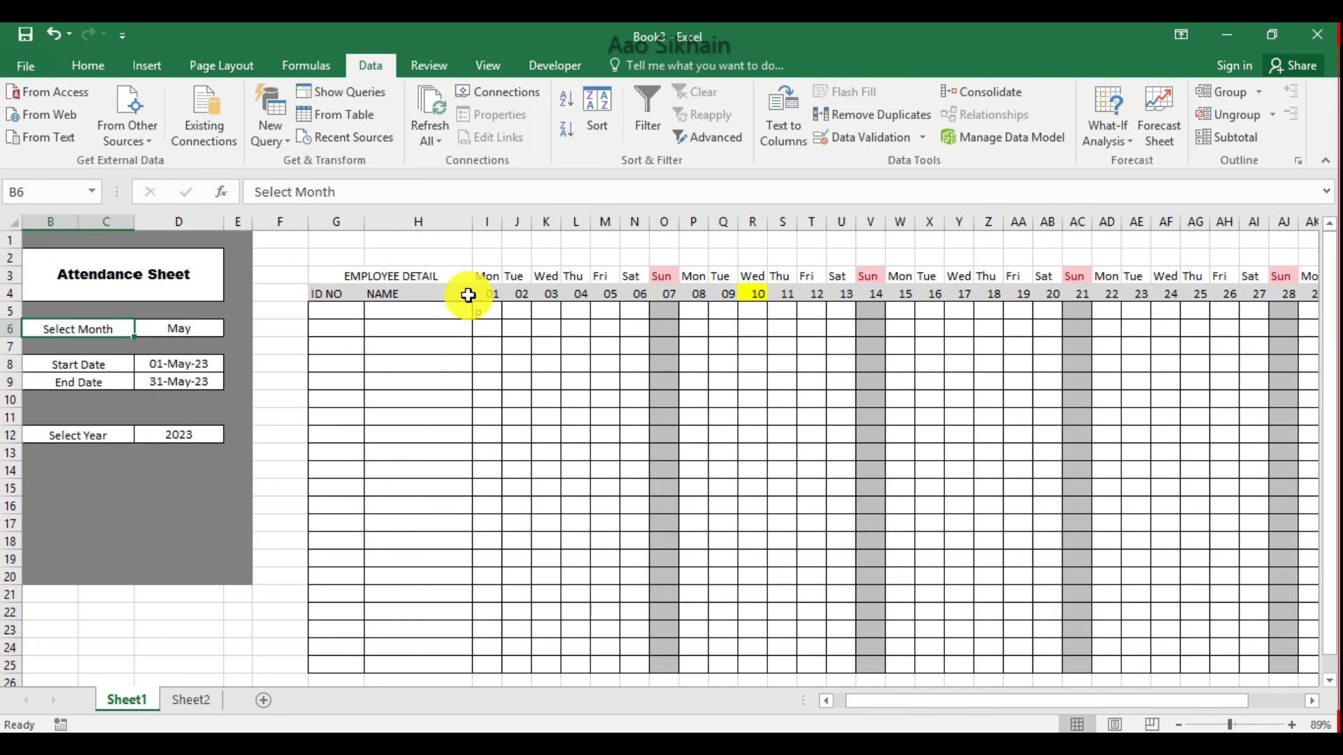
Clear the attendance mark in I5 and change the selected month in D6 to January
{"action": "left_click", "coordinate": [483, 314]}
{"action": "type", "text": "p"}
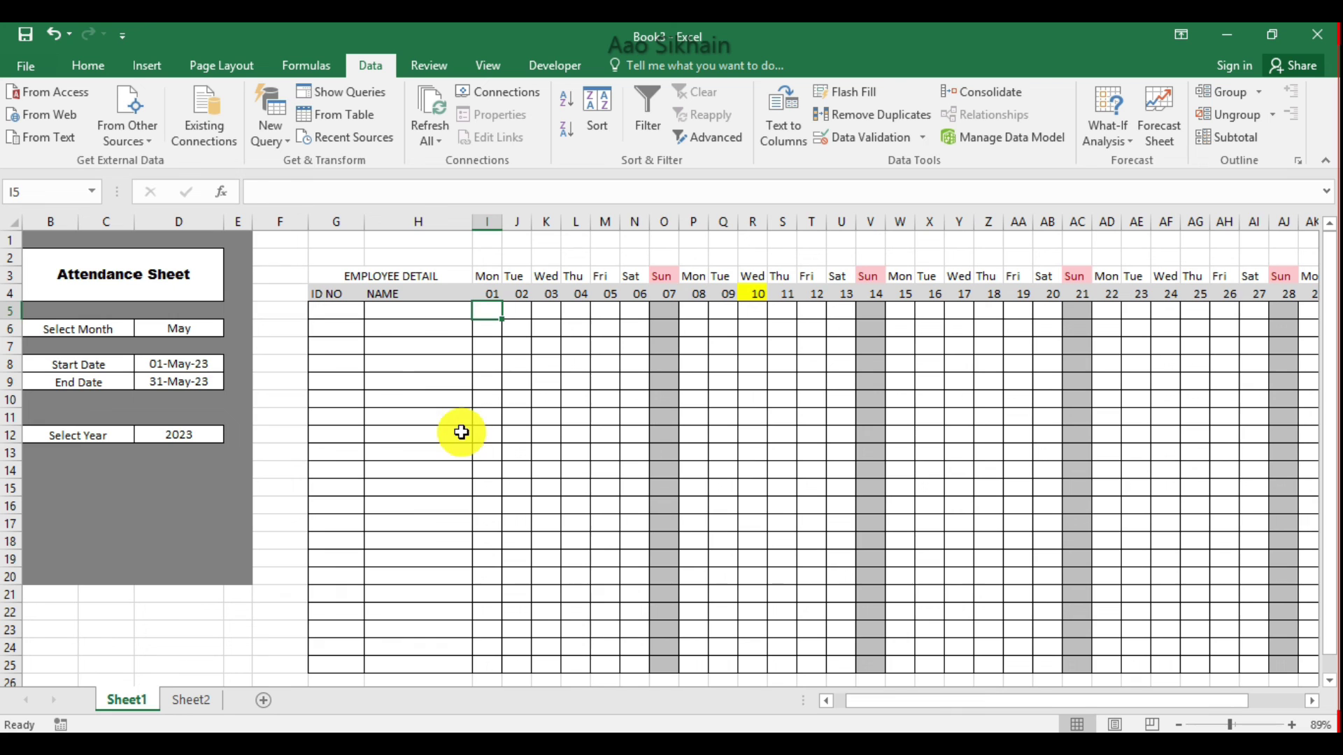
{"action": "left_click", "coordinate": [175, 329]}
{"action": "left_click", "coordinate": [233, 328]}
{"action": "scroll", "coordinate": [237, 353], "scroll_direction": "up", "scroll_amount": 2}
{"action": "left_click", "coordinate": [193, 342]}
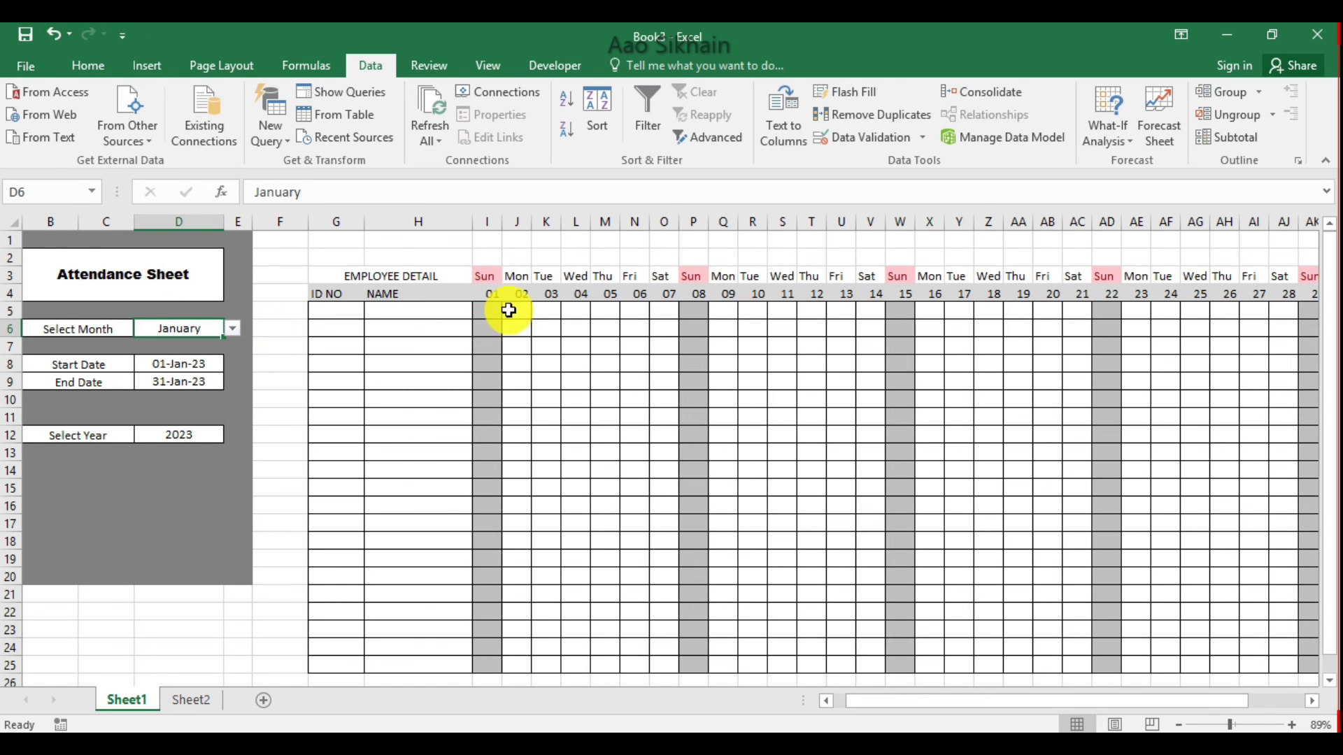
Test the Sunday validation by trying to enter p in I5 for January 01, and cancel the entry
{"action": "left_click", "coordinate": [492, 313]}
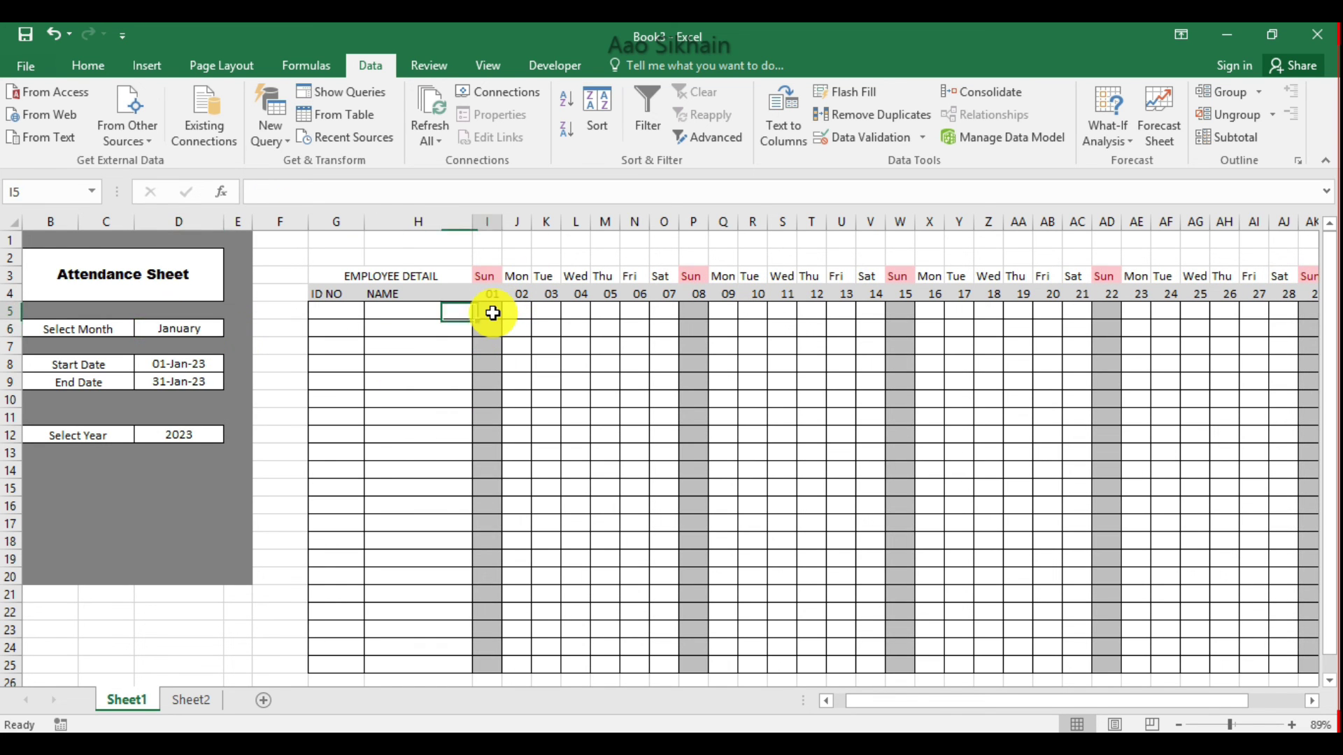
{"action": "type", "text": "p"}
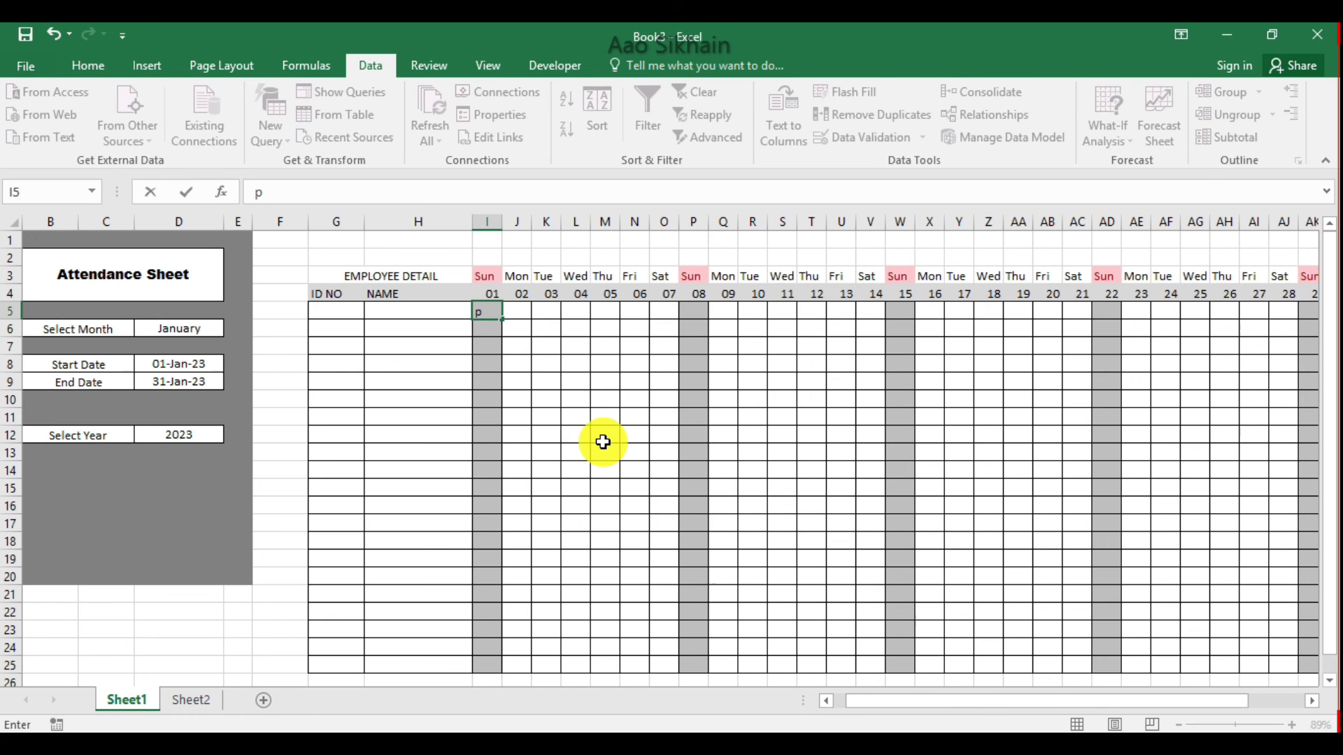
{"action": "key", "text": "Return"}
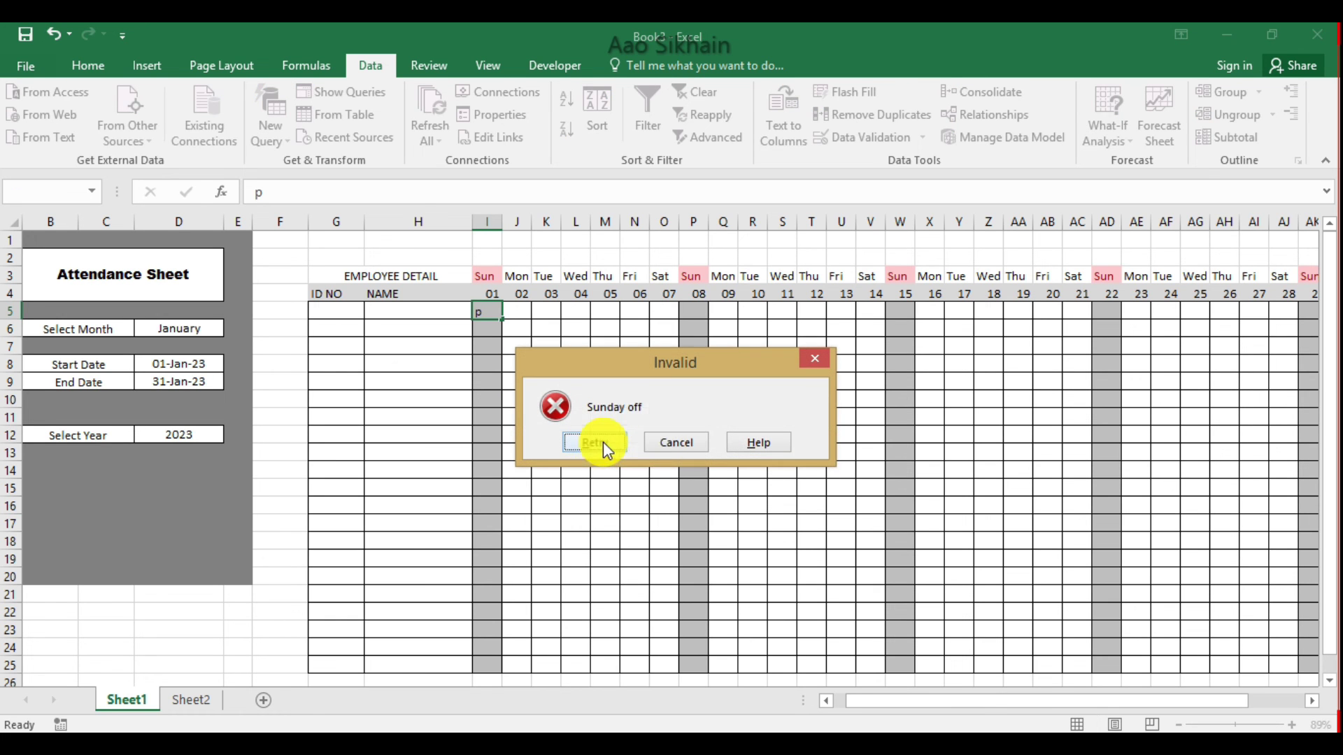
{"action": "left_click", "coordinate": [649, 446]}
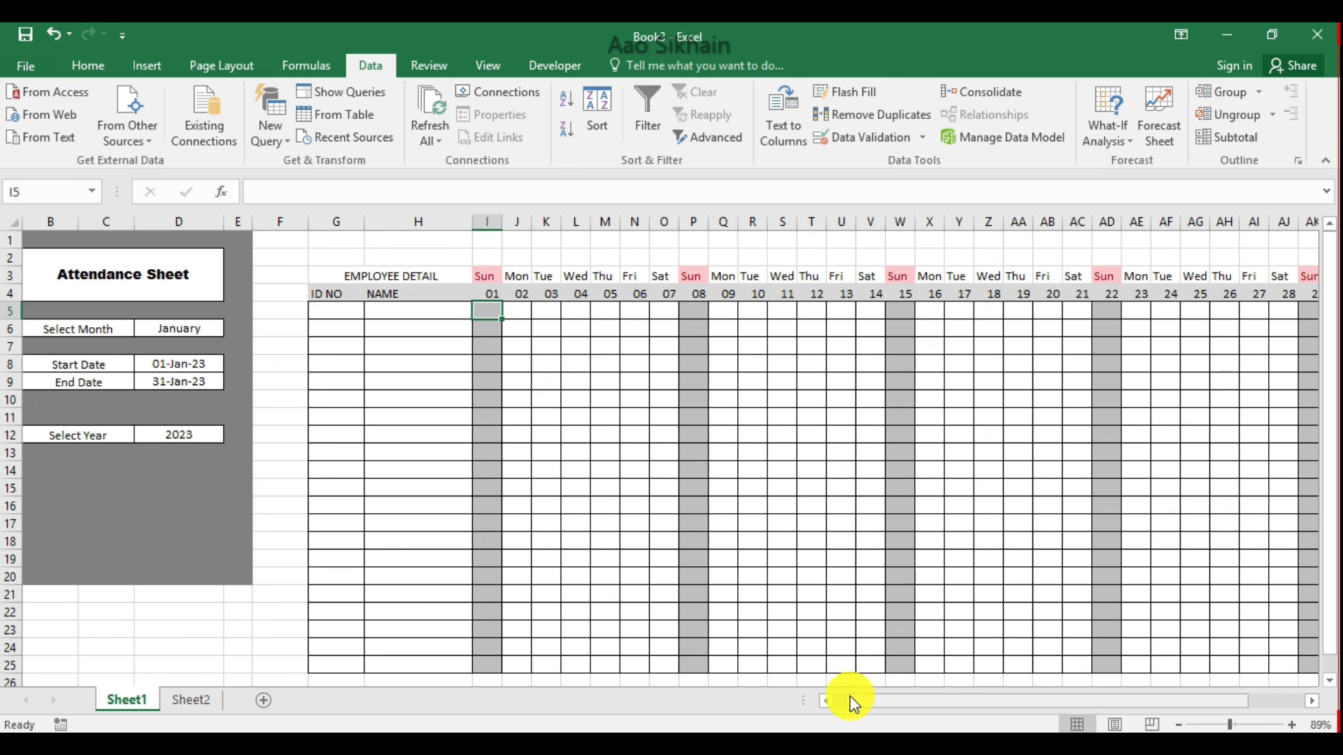
{"action": "mouse_move", "coordinate": [853, 701]}
{"action": "left_mouse_down"}
{"action": "mouse_move", "coordinate": [938, 704]}
{"action": "mouse_move", "coordinate": [876, 712]}
{"action": "left_mouse_up"}
{"action": "left_click", "coordinate": [794, 665]}
{"action": "key", "text": "Left"}
{"action": "key", "text": "Home"}
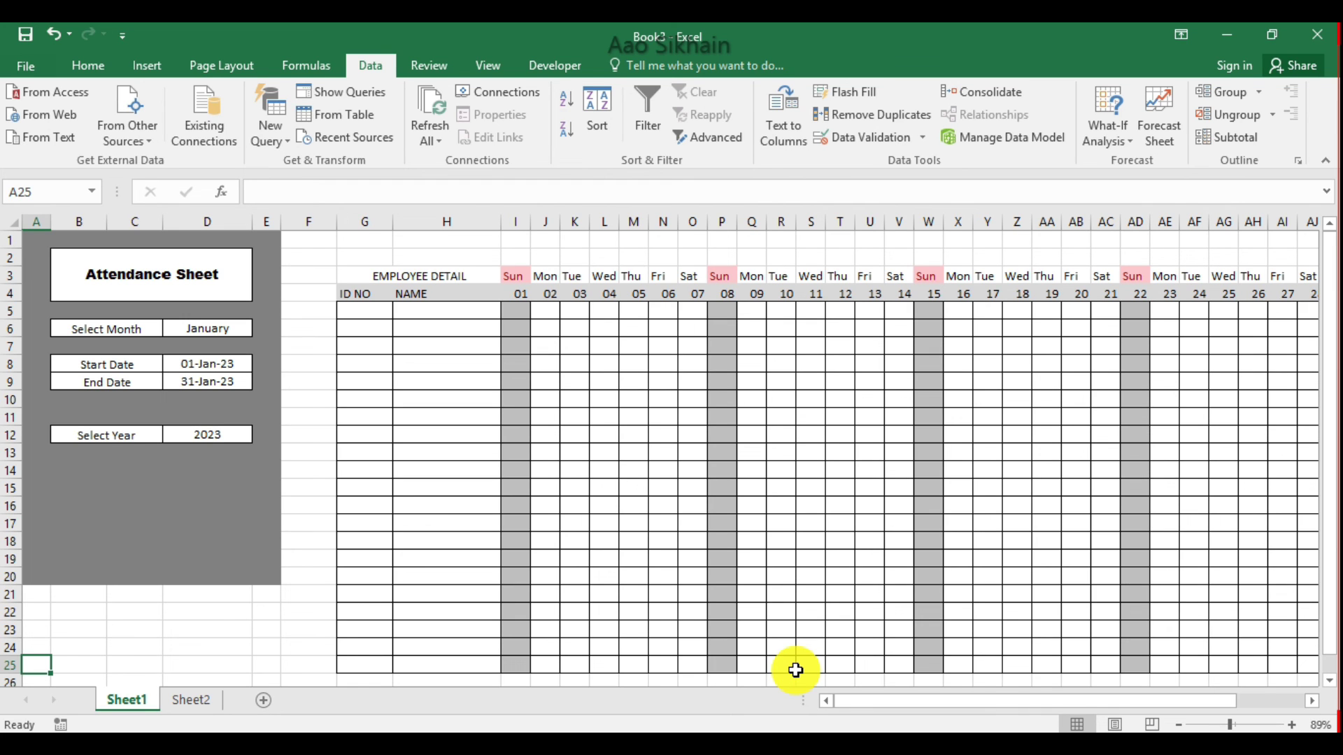
{"action": "left_click", "coordinate": [841, 540]}
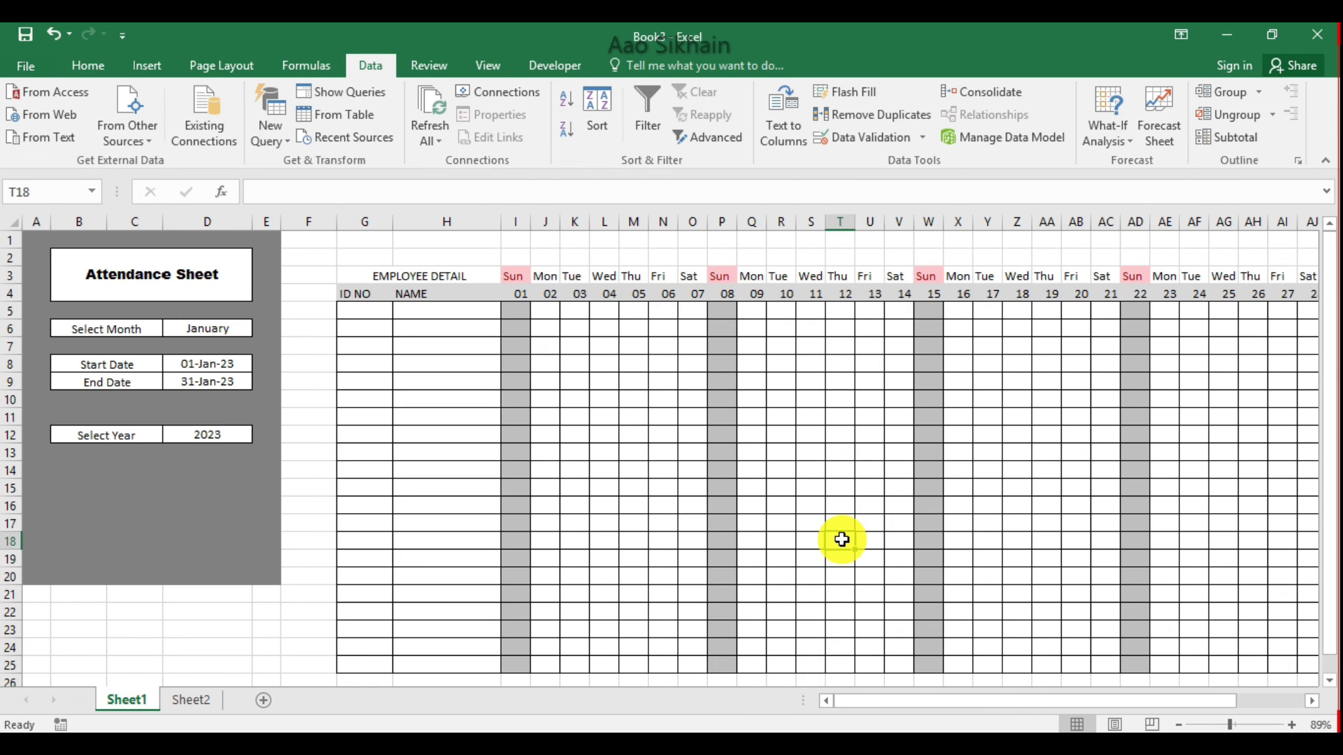